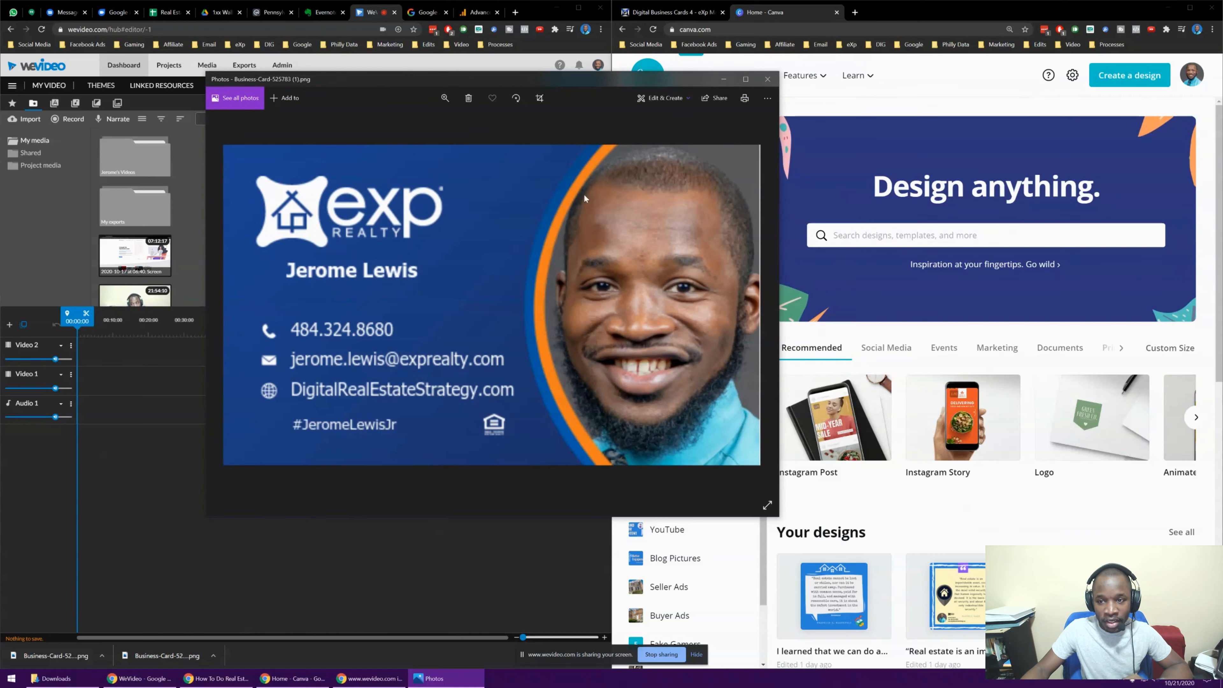
Maximize the Canva browser window and zoom the page in
left_click(1191, 10)
key("ctrl+plus")
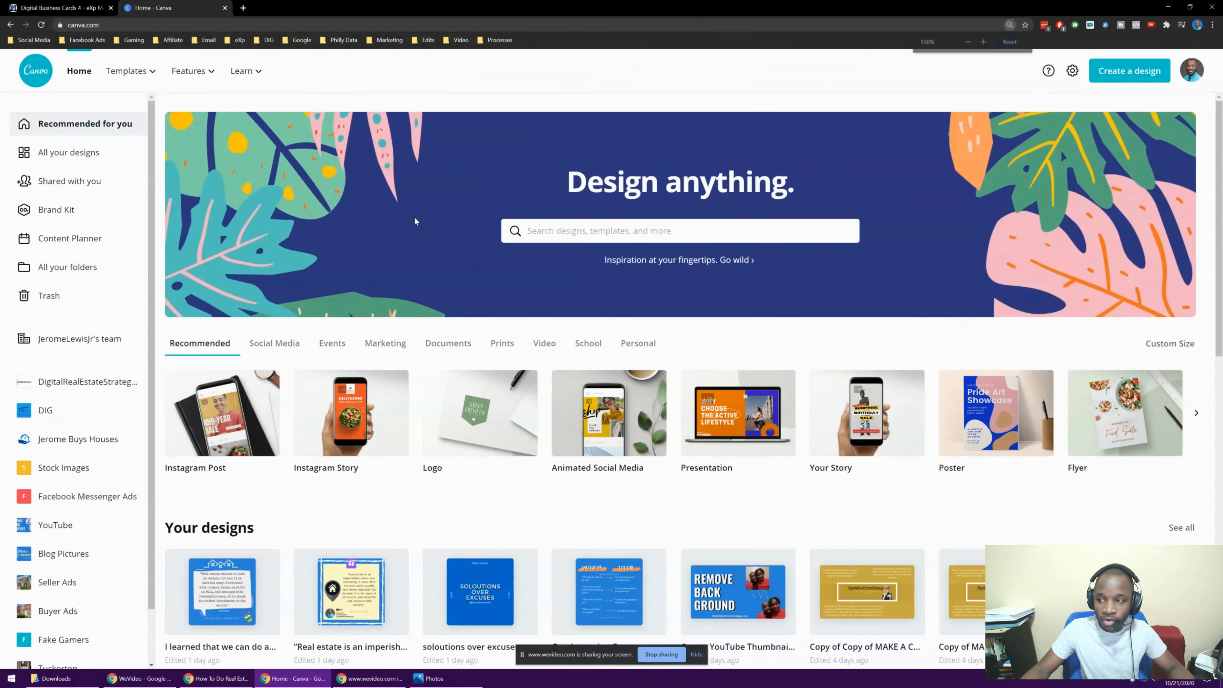
Start a new 3.5 × 2 in Business Card design from a 'bus' search
left_click(1087, 81)
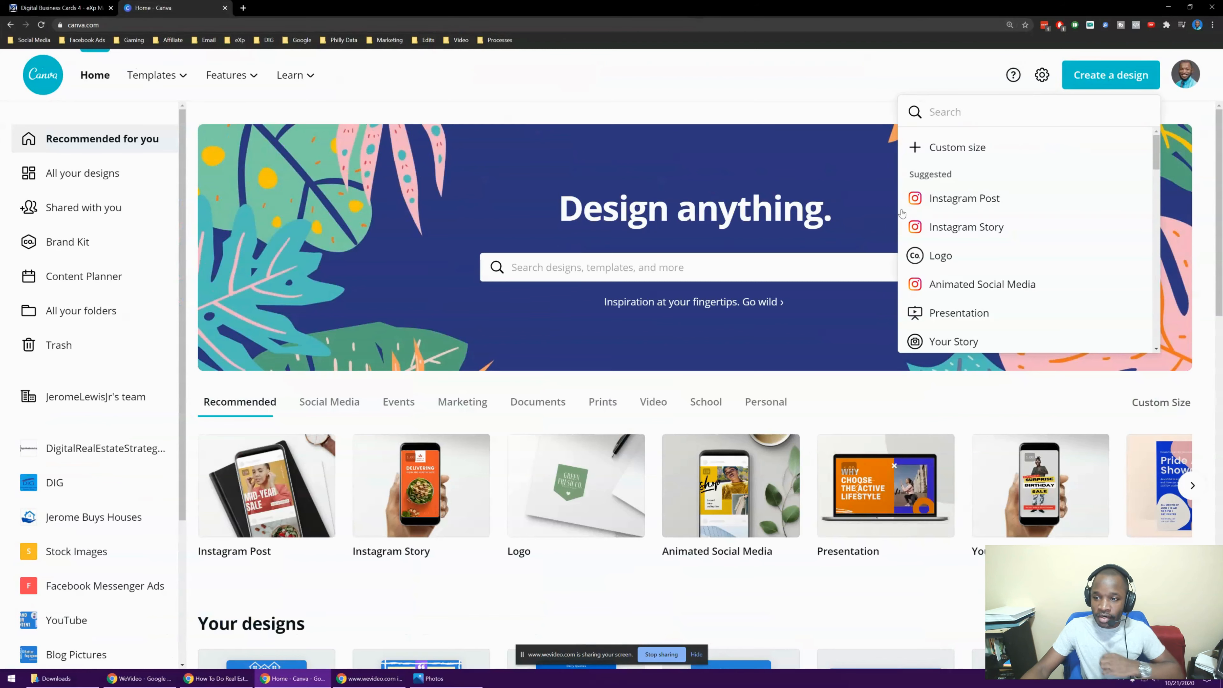
type("buss")
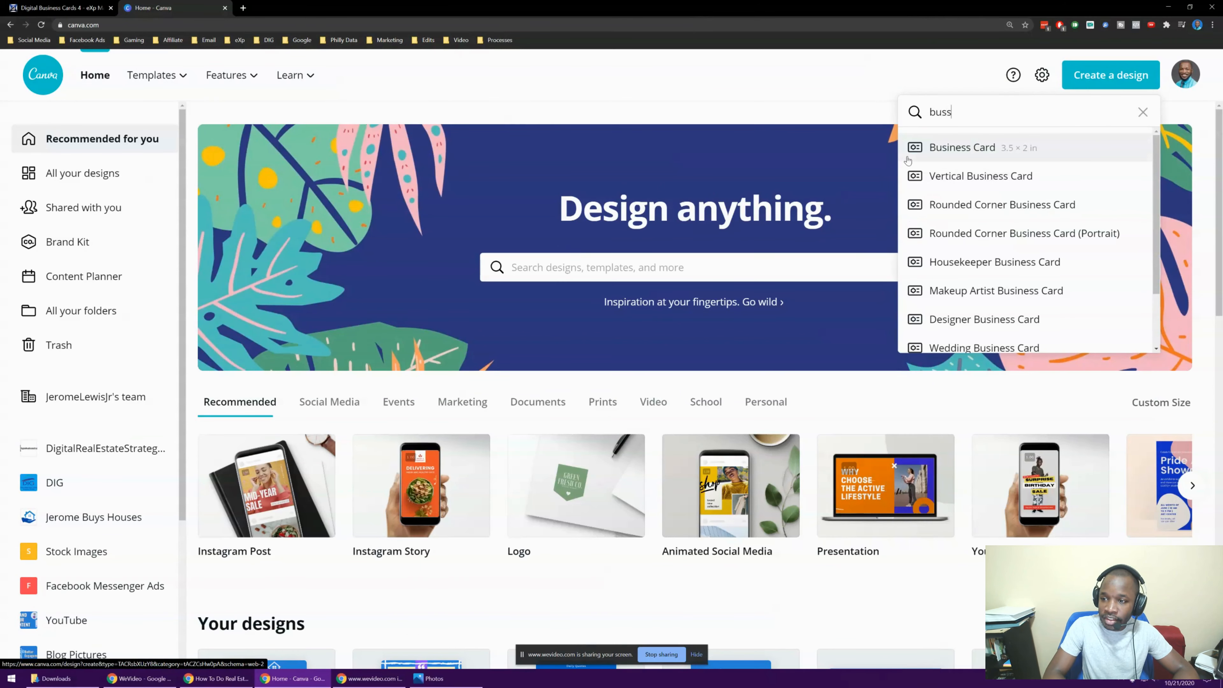
key("BackSpace")
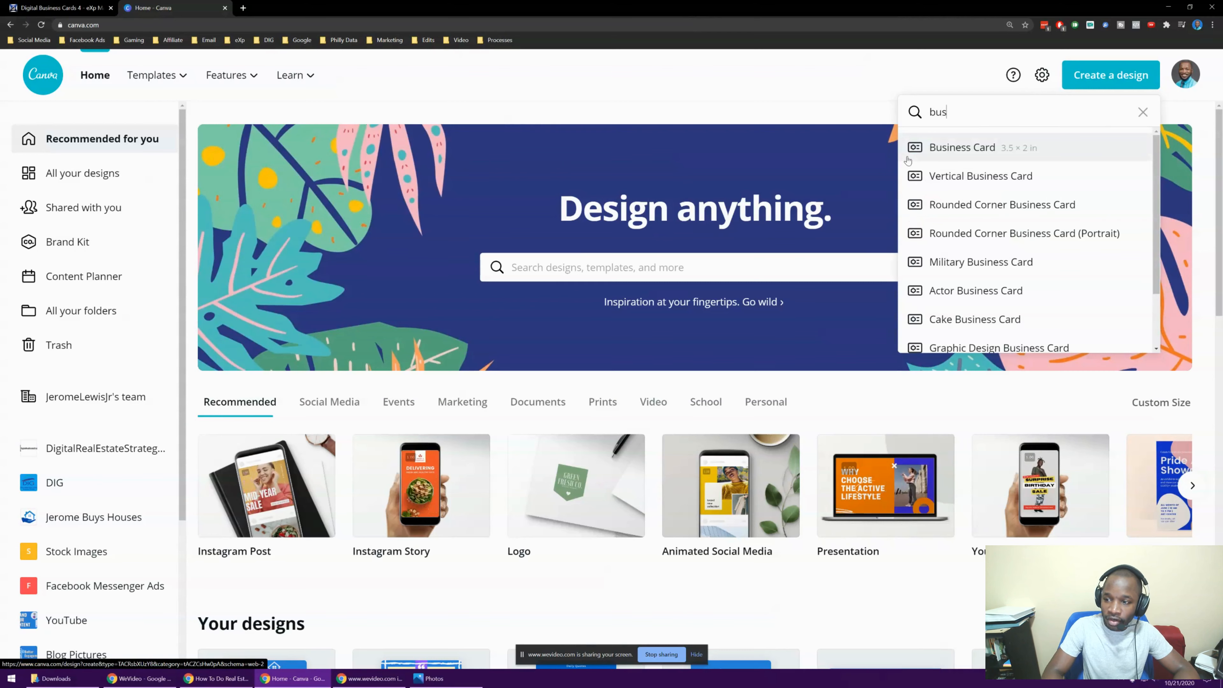
left_click(985, 158)
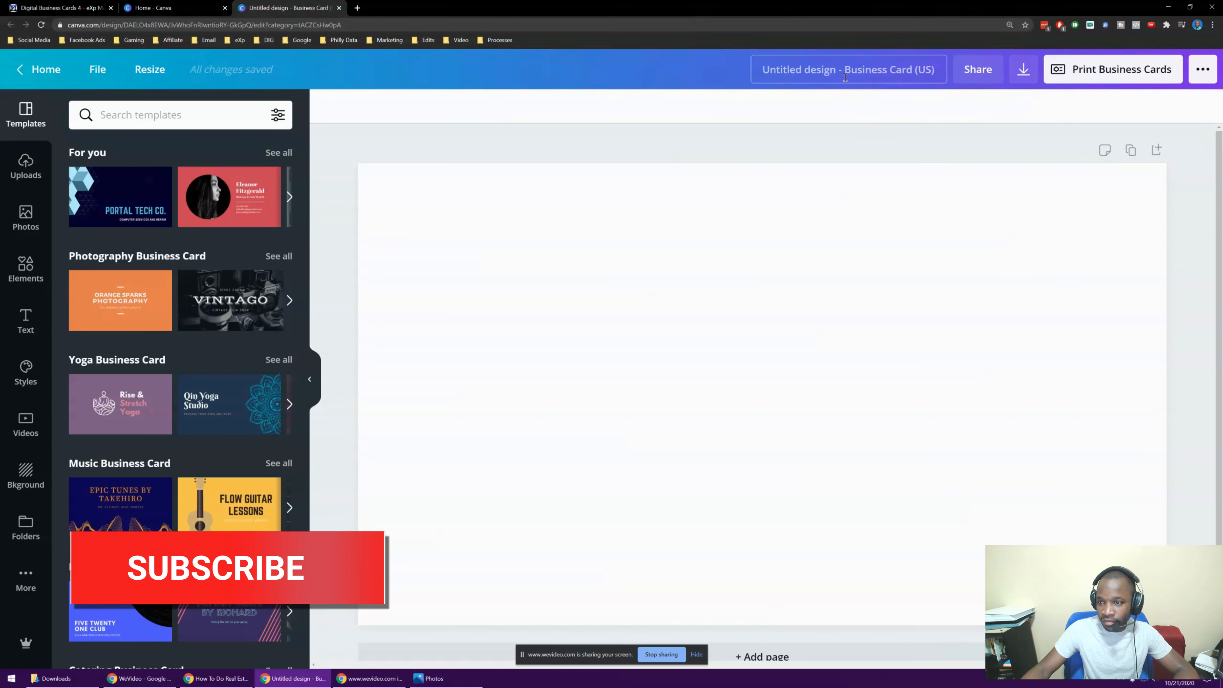
Rename the design to the card owner's name followed by 'Business Card'
left_click(835, 72)
key("BackSpace")
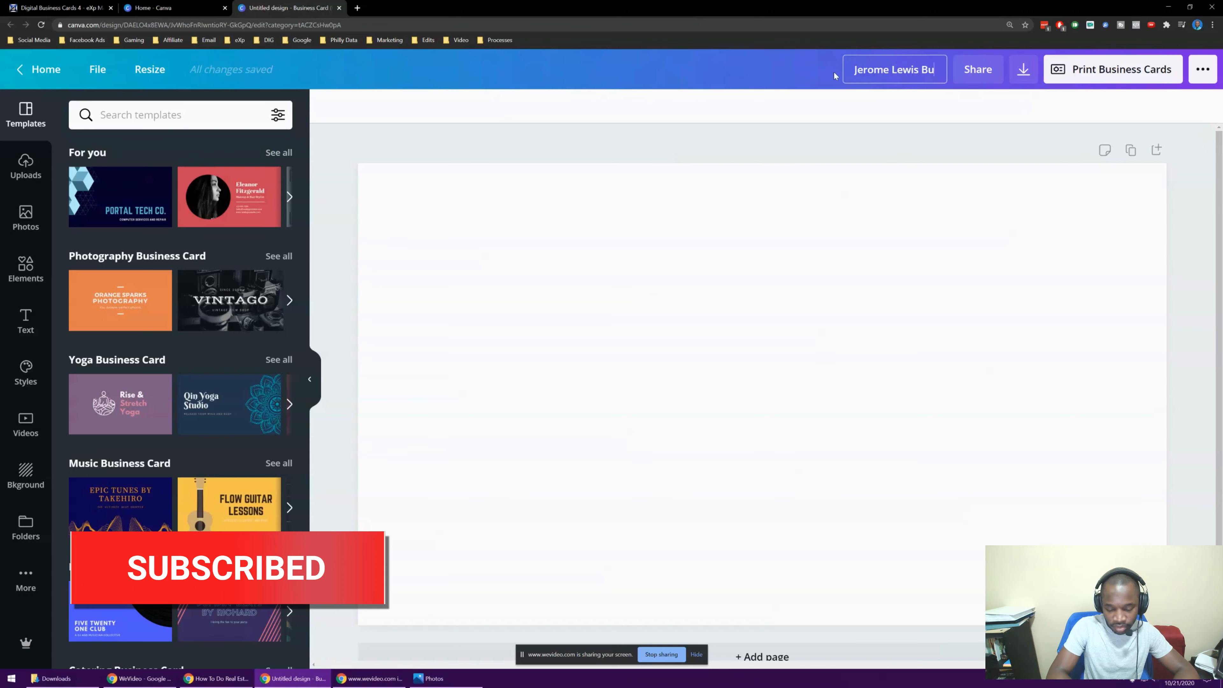
type("siness Card")
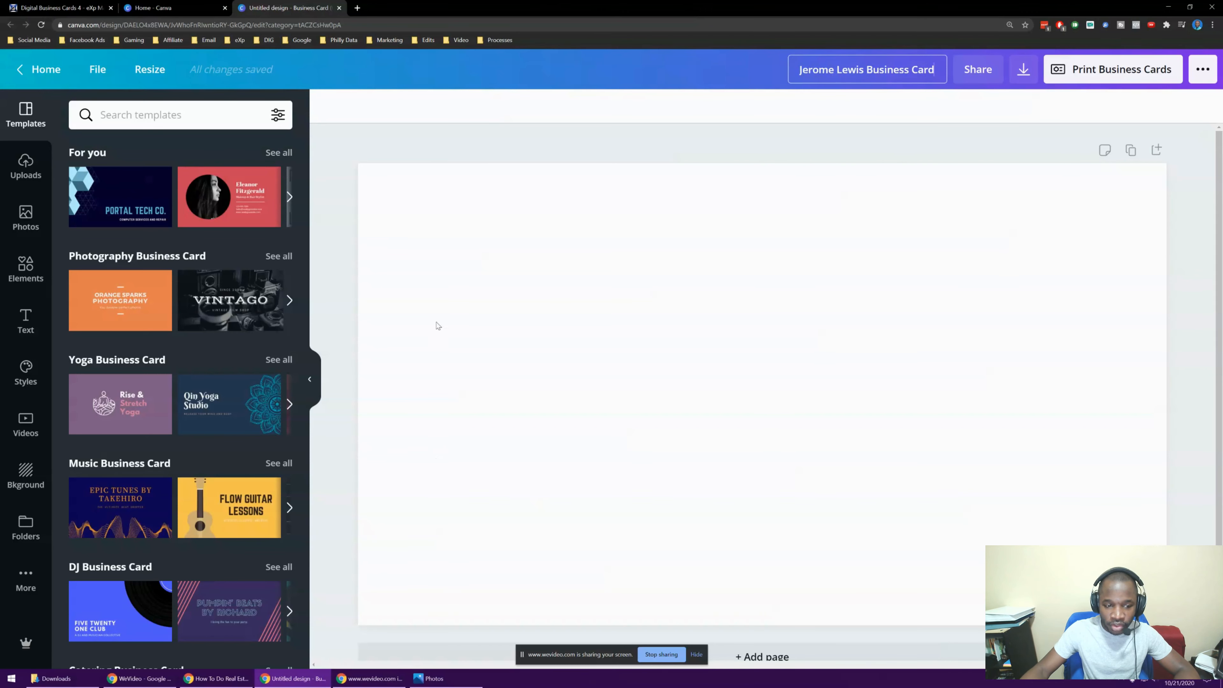
Bring up the finished card image in Photos, shrunk and moved to the left
left_click(436, 680)
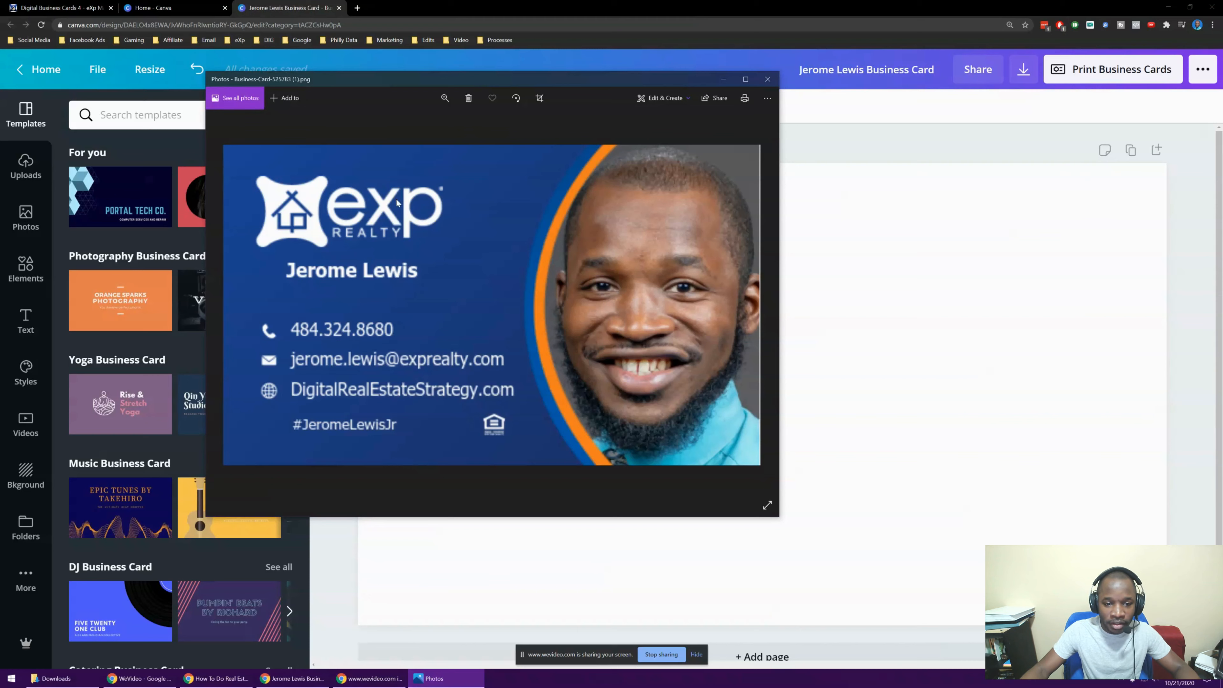
left_click_drag(205, 70, 478, 268)
left_click_drag(599, 282, 155, 305)
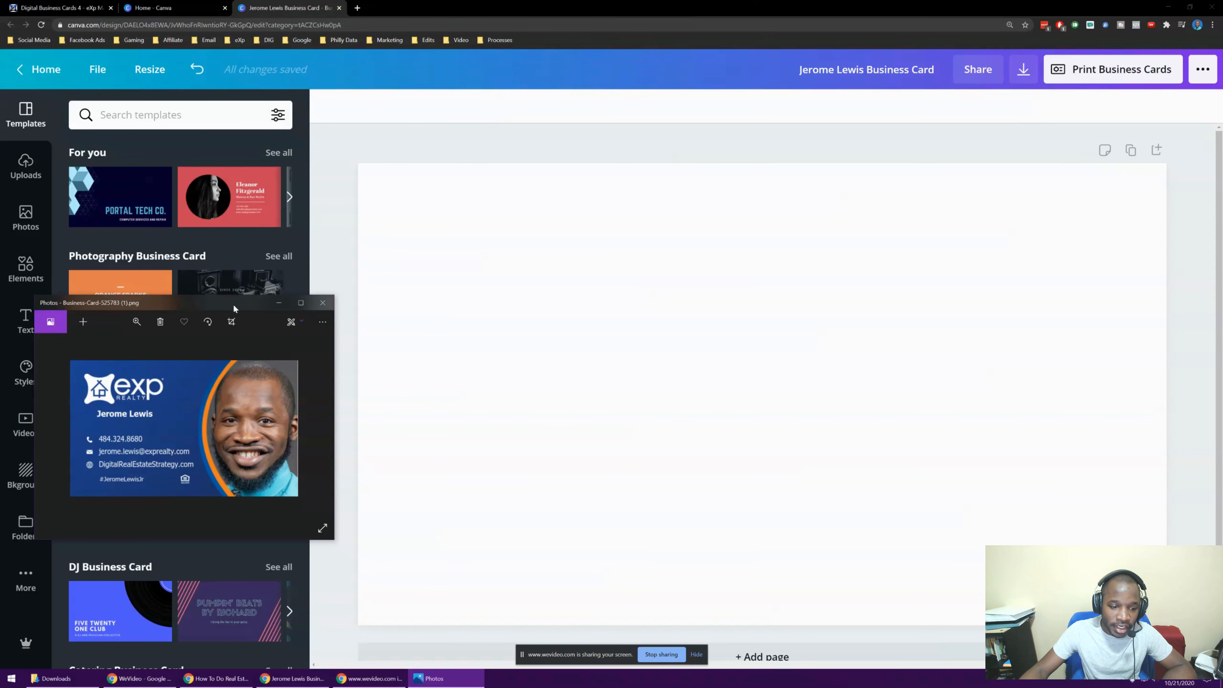
left_click_drag(381, 9, 696, 73)
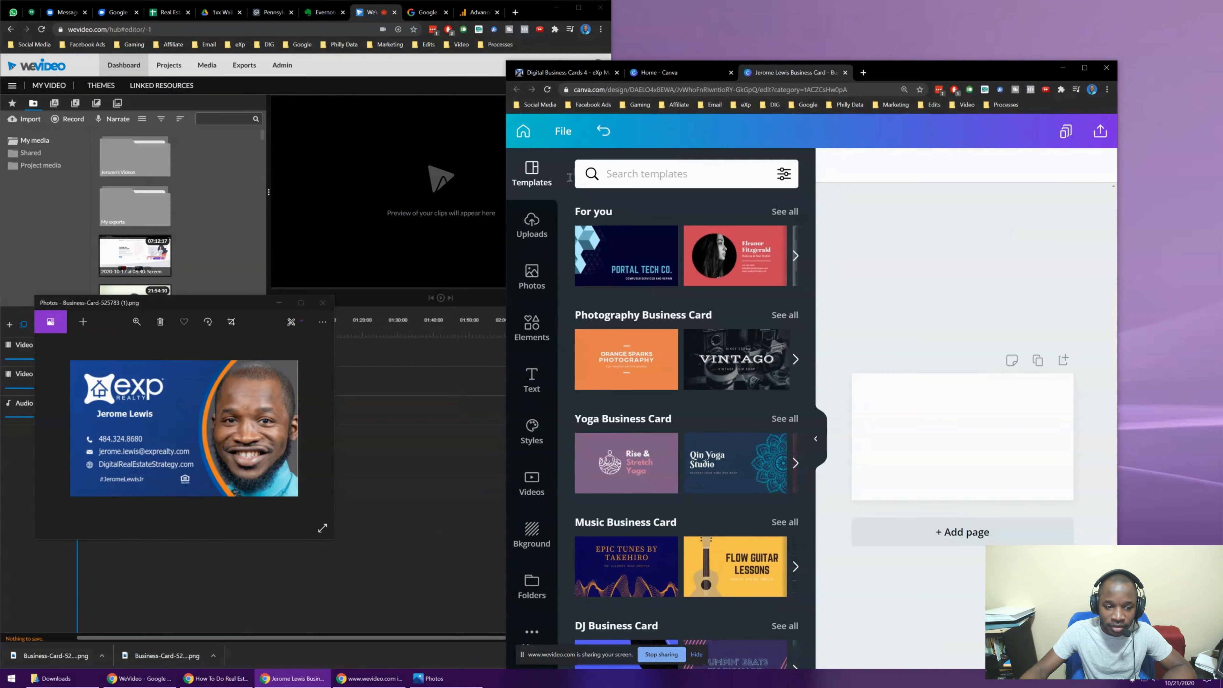
left_click(556, 8)
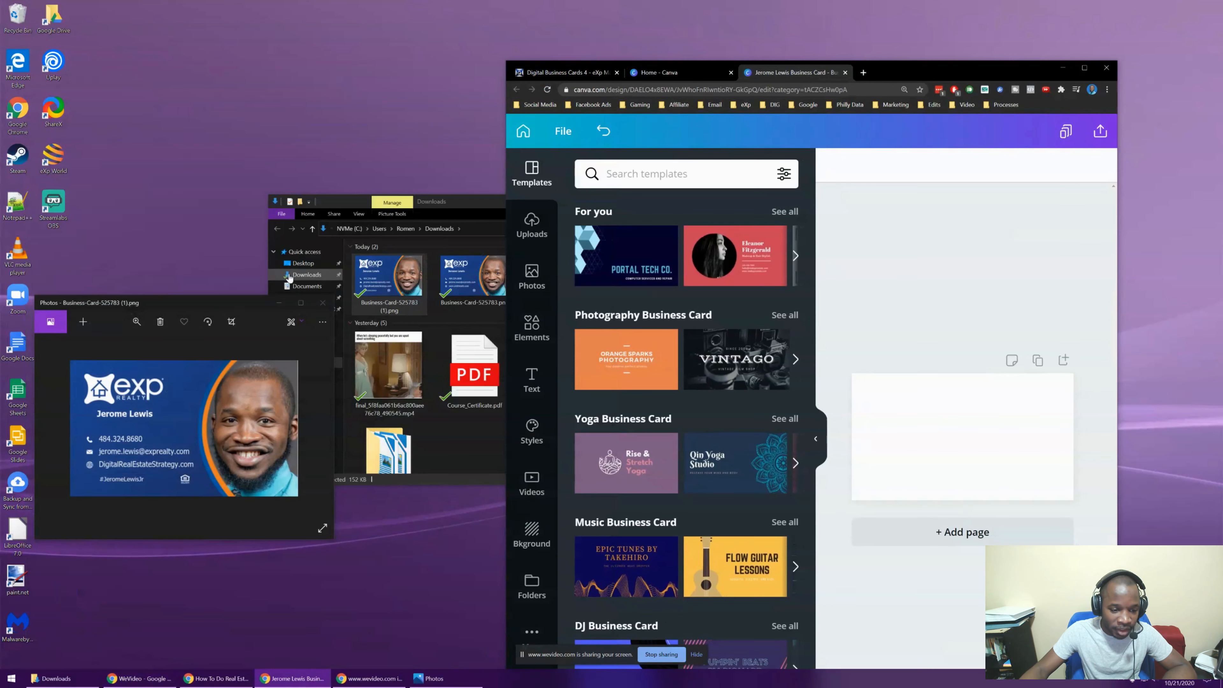
left_click_drag(218, 301, 216, 173)
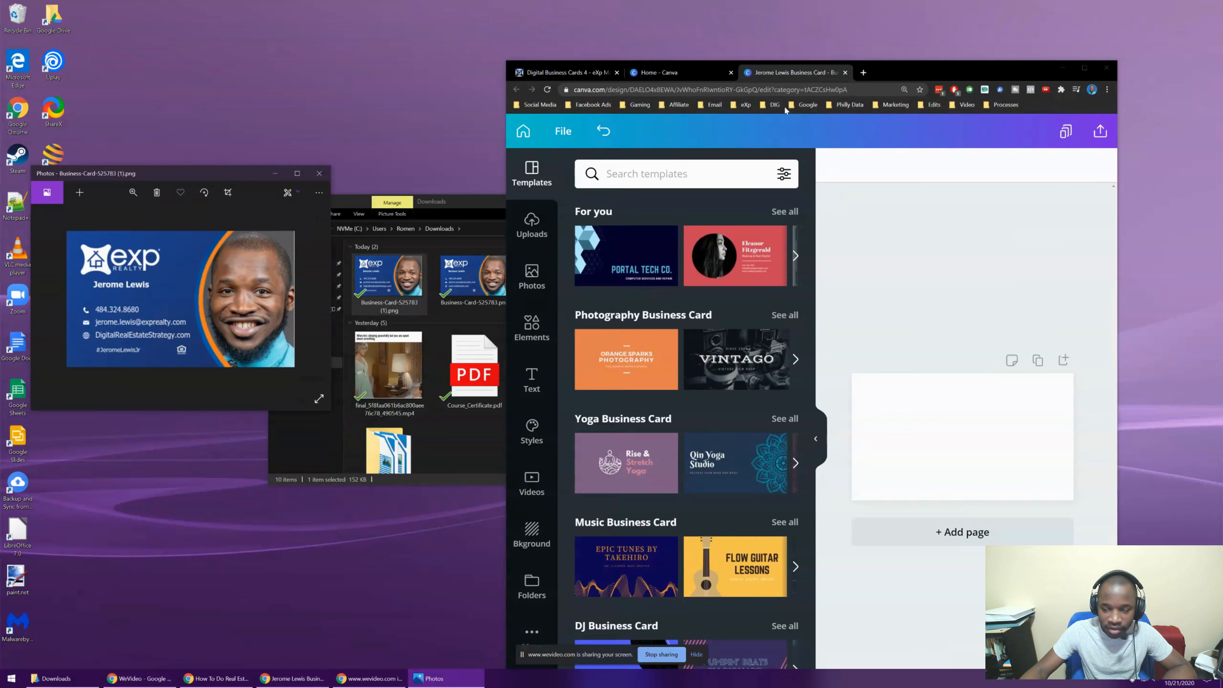
Snap Canva to the right half, widened beside the reference image
left_click_drag(967, 71, 1222, 105)
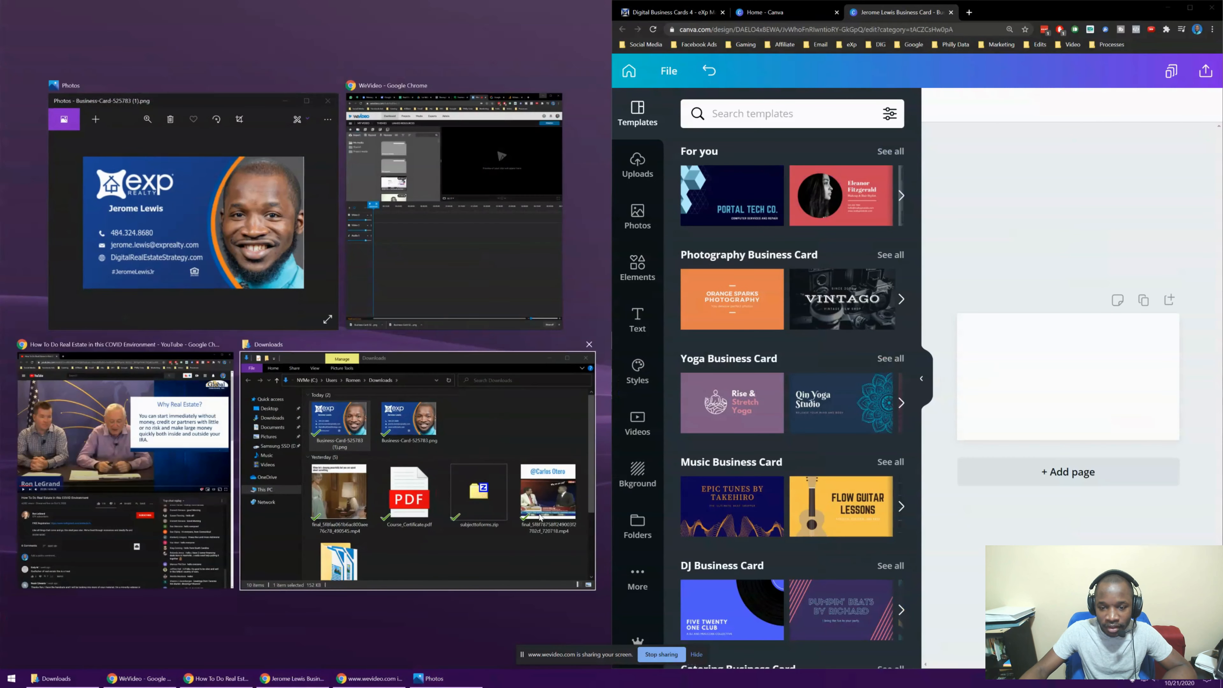
left_click(624, 680)
left_click_drag(610, 282, 138, 236)
left_click(94, 192)
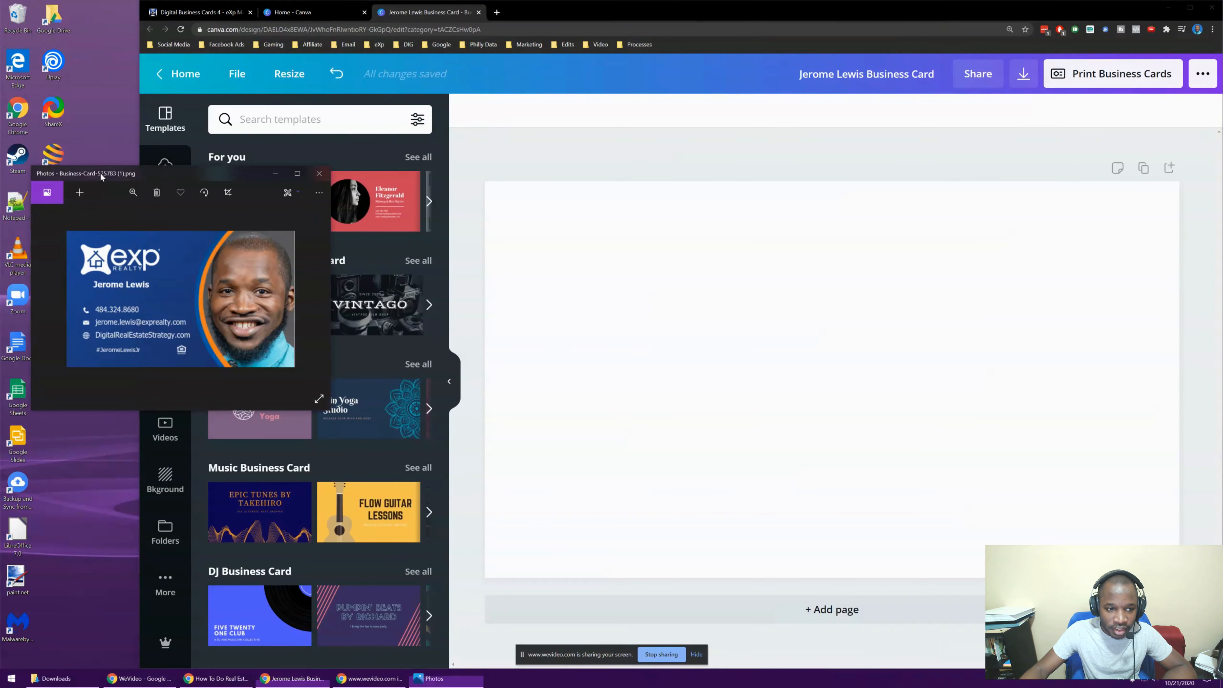
left_click(549, 205)
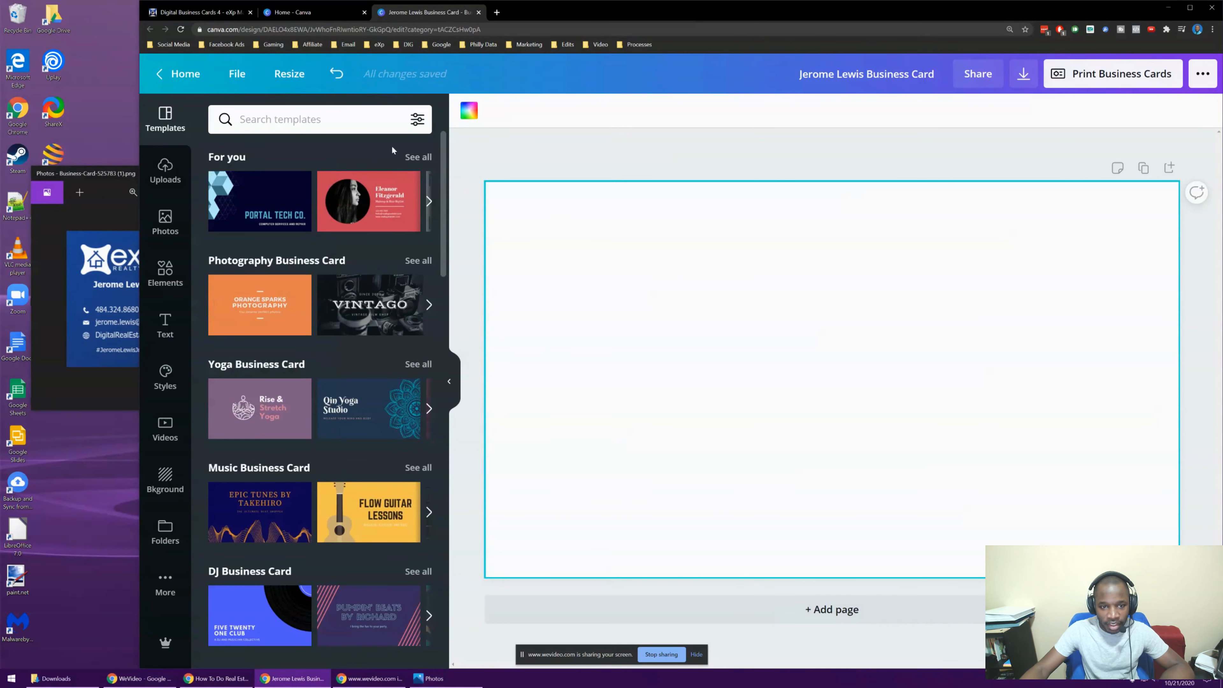
left_click_drag(107, 174, 80, 225)
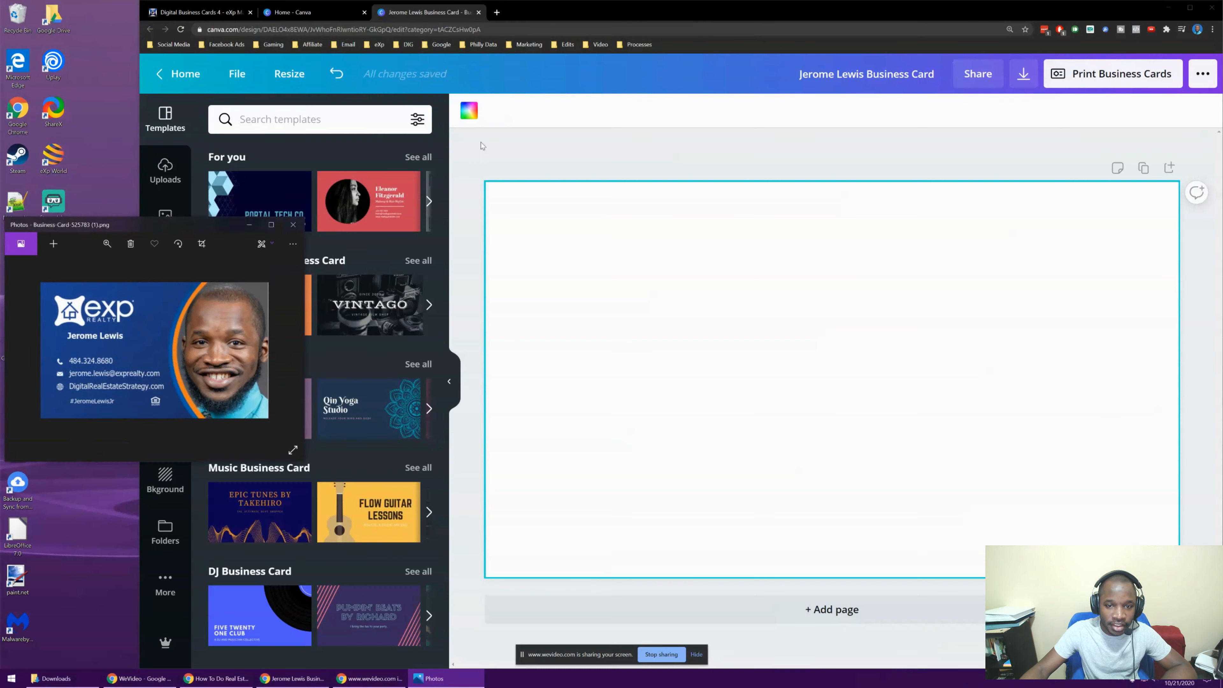
left_click(510, 153)
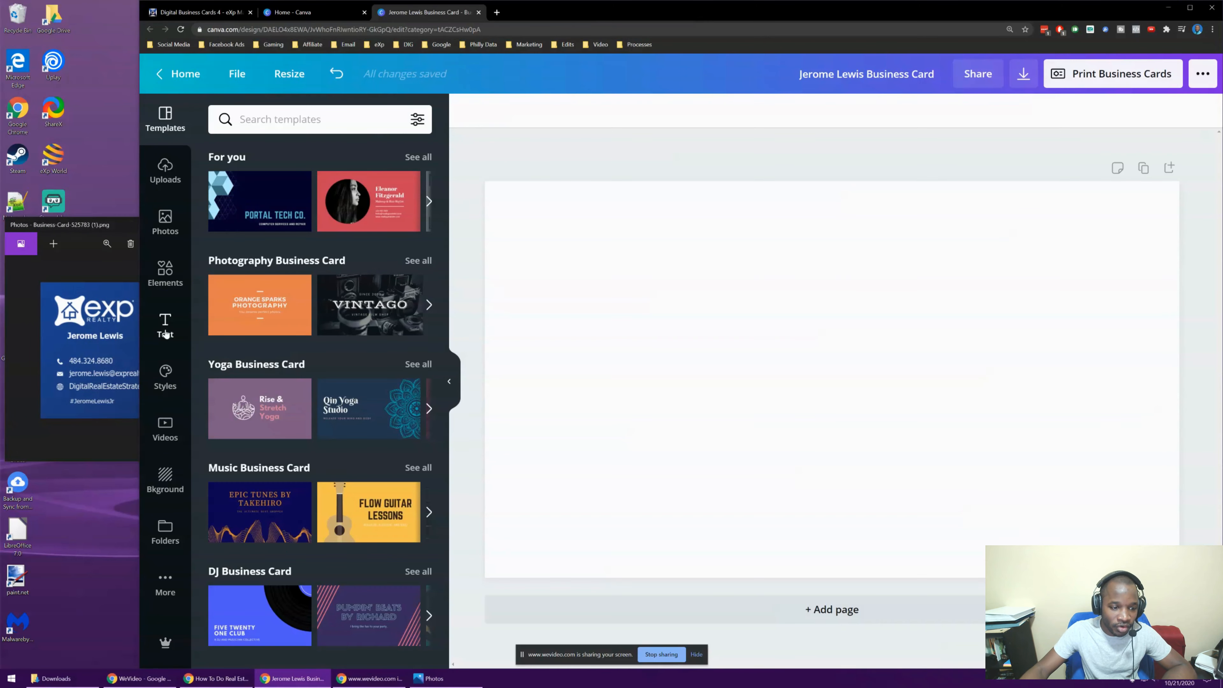
Add a heading with the owner's name, shrink it, and place it top-left
left_click(165, 333)
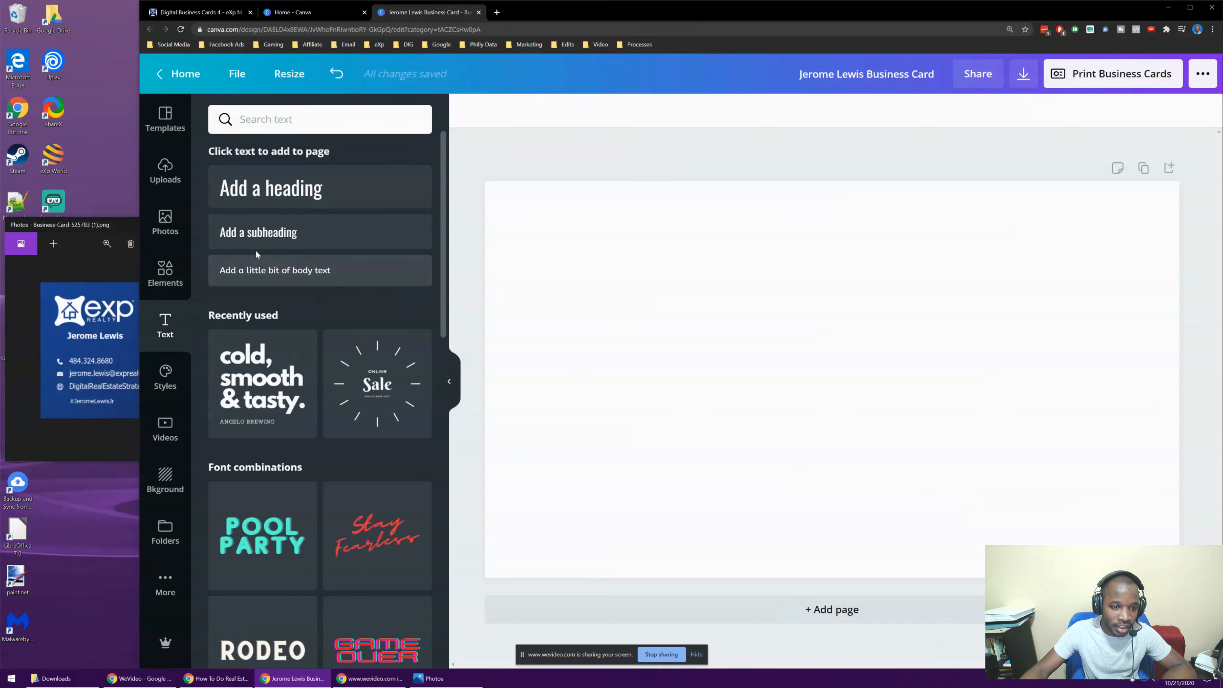
left_click(319, 189)
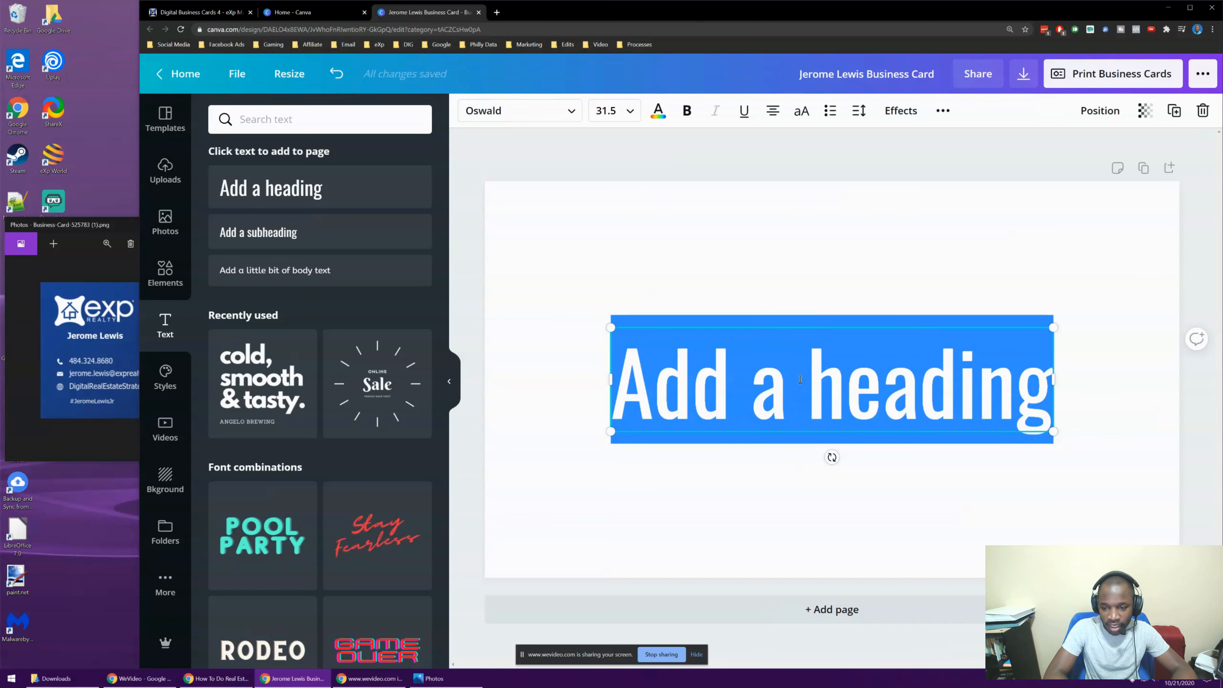
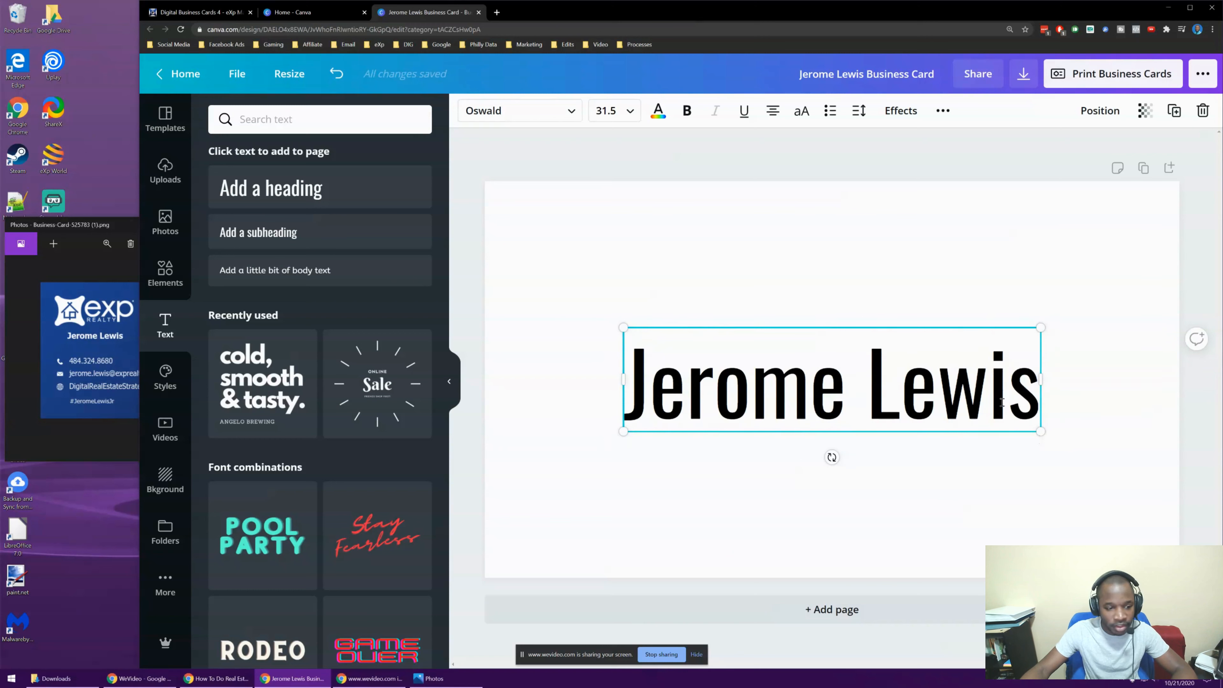
left_click_drag(1041, 431, 859, 321)
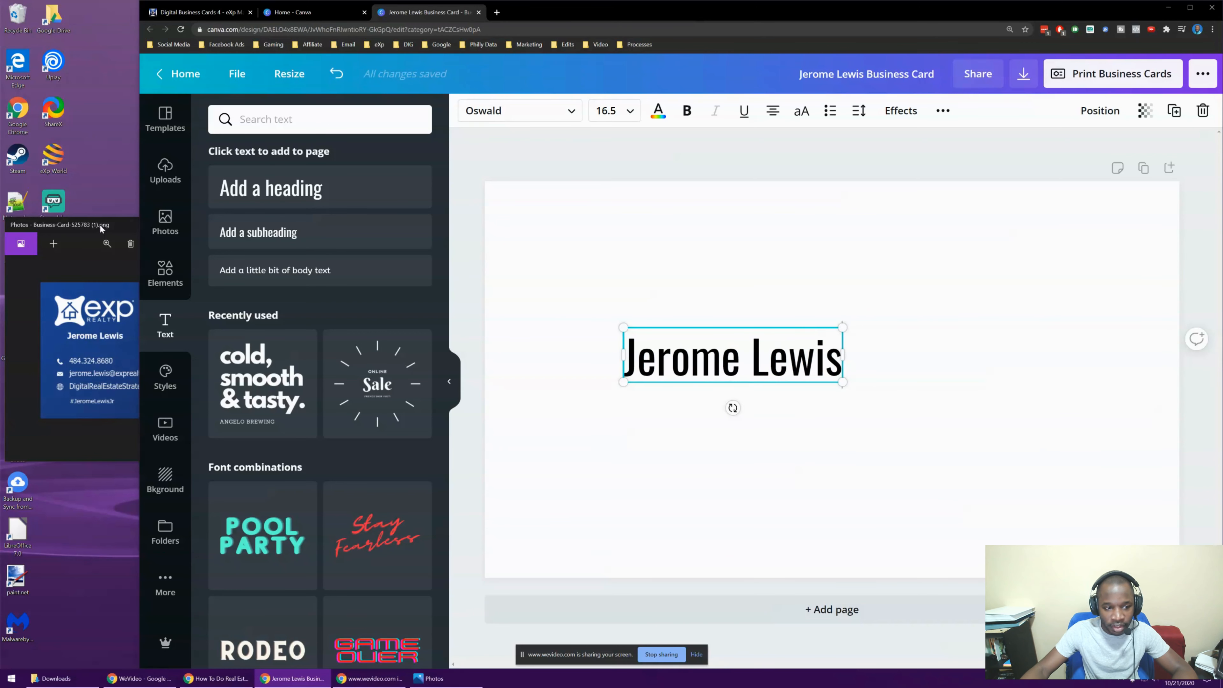
left_click_drag(99, 223, 329, 33)
left_click_drag(842, 359, 791, 287)
left_click(795, 321)
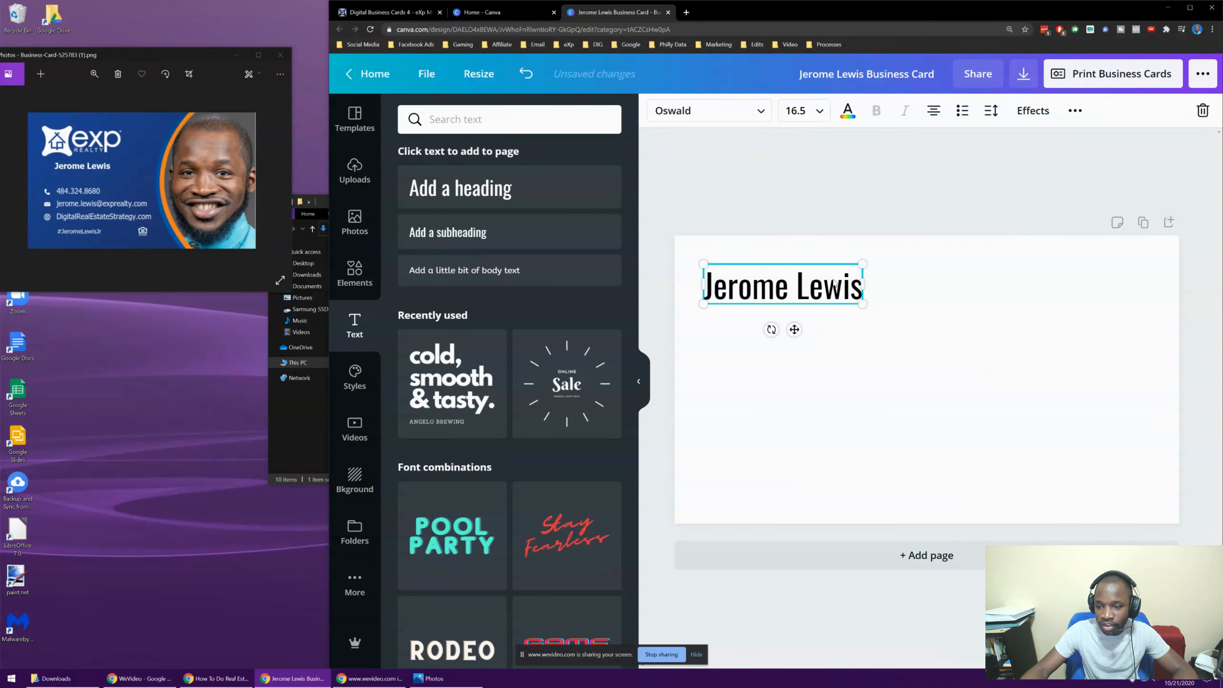
Duplicate the name text four times and select the second copy's words
left_click(1078, 112)
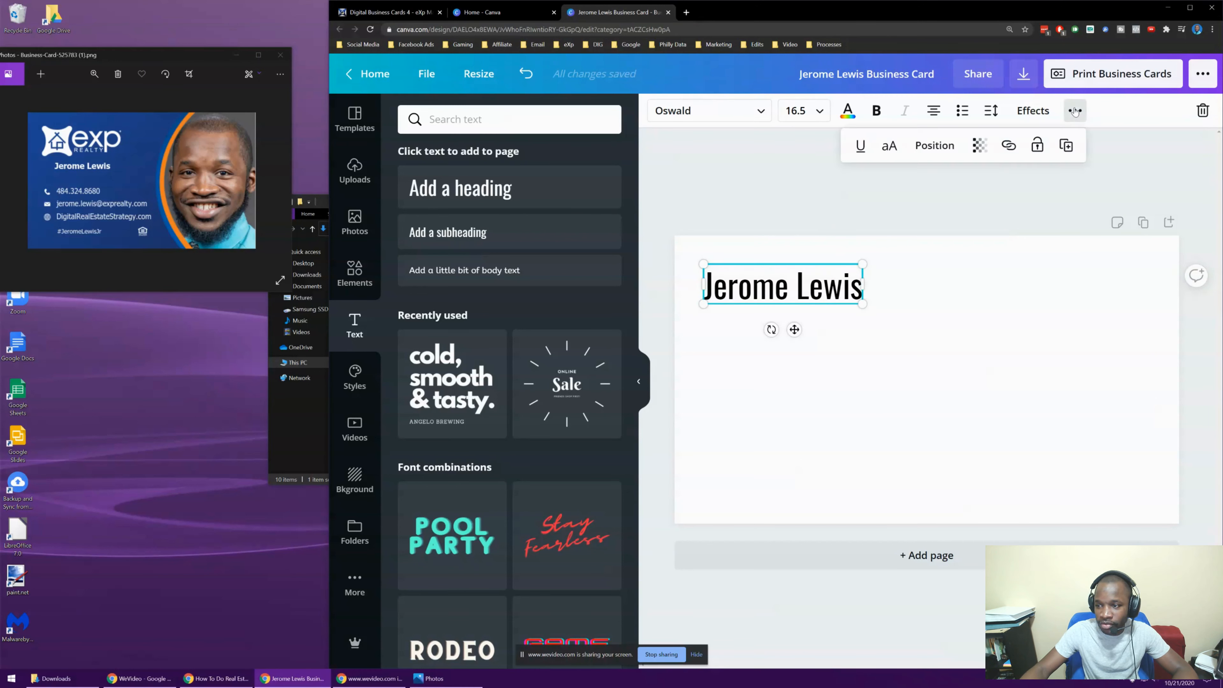
left_click(1065, 146)
left_click(1093, 147)
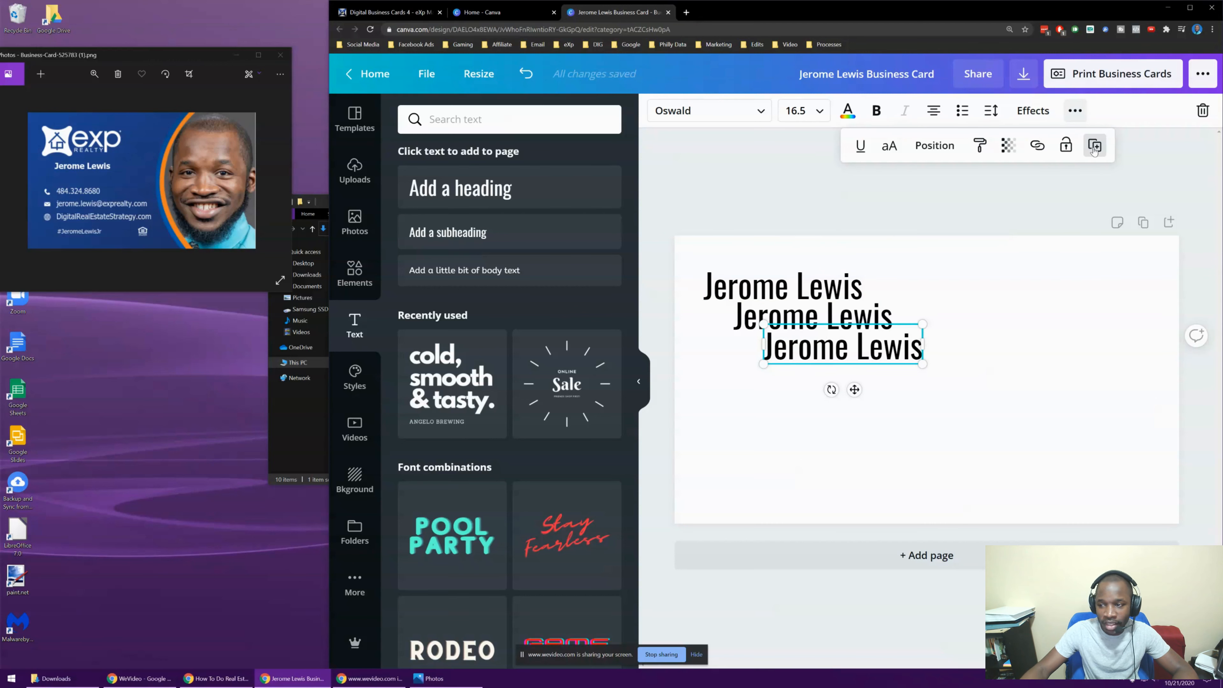
left_click(1094, 147)
left_click(1095, 146)
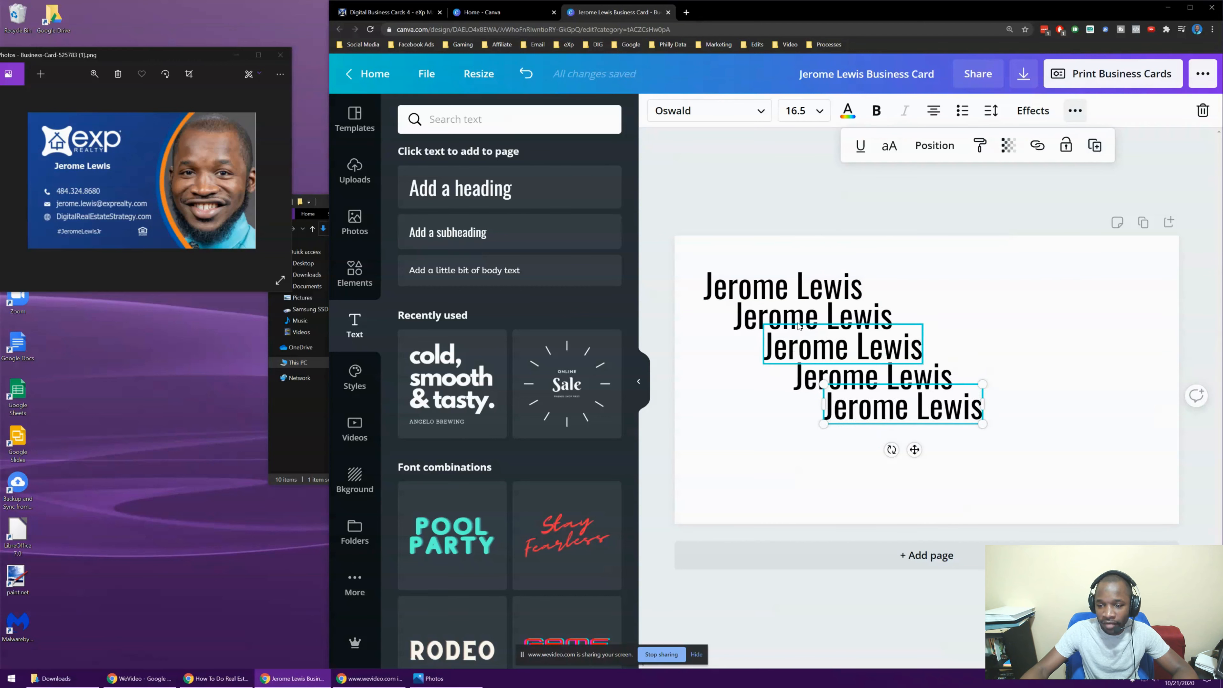
double_click(762, 321)
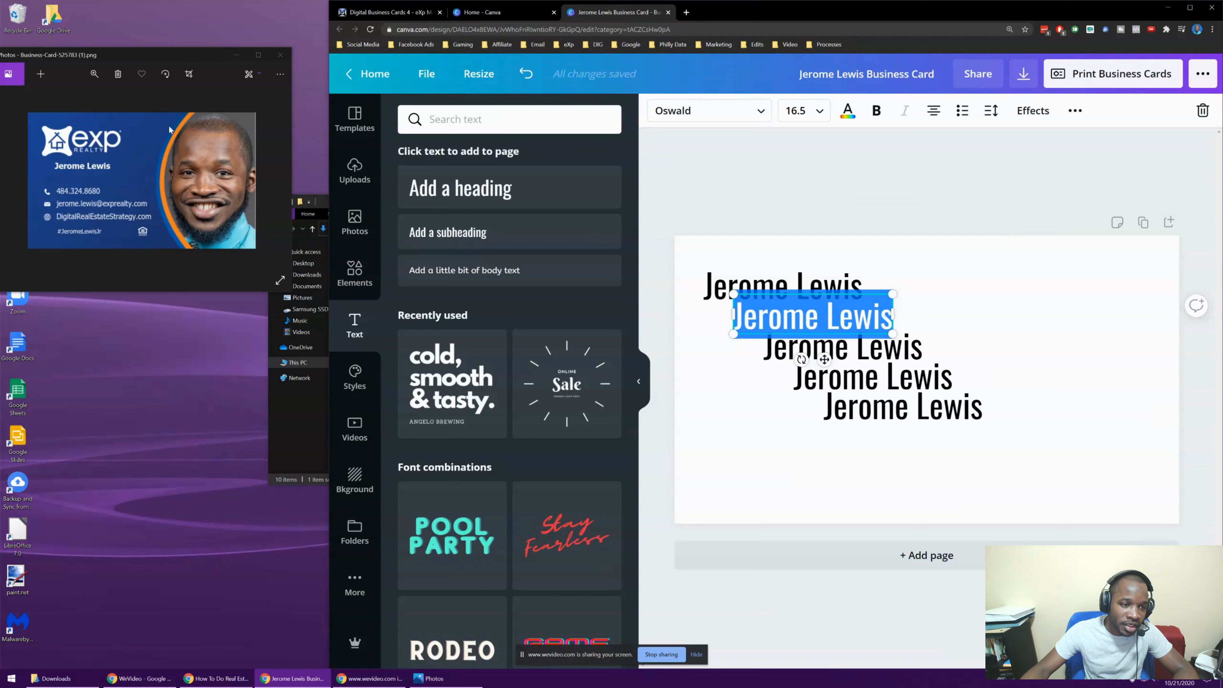
scroll(176, 163, "up", 2)
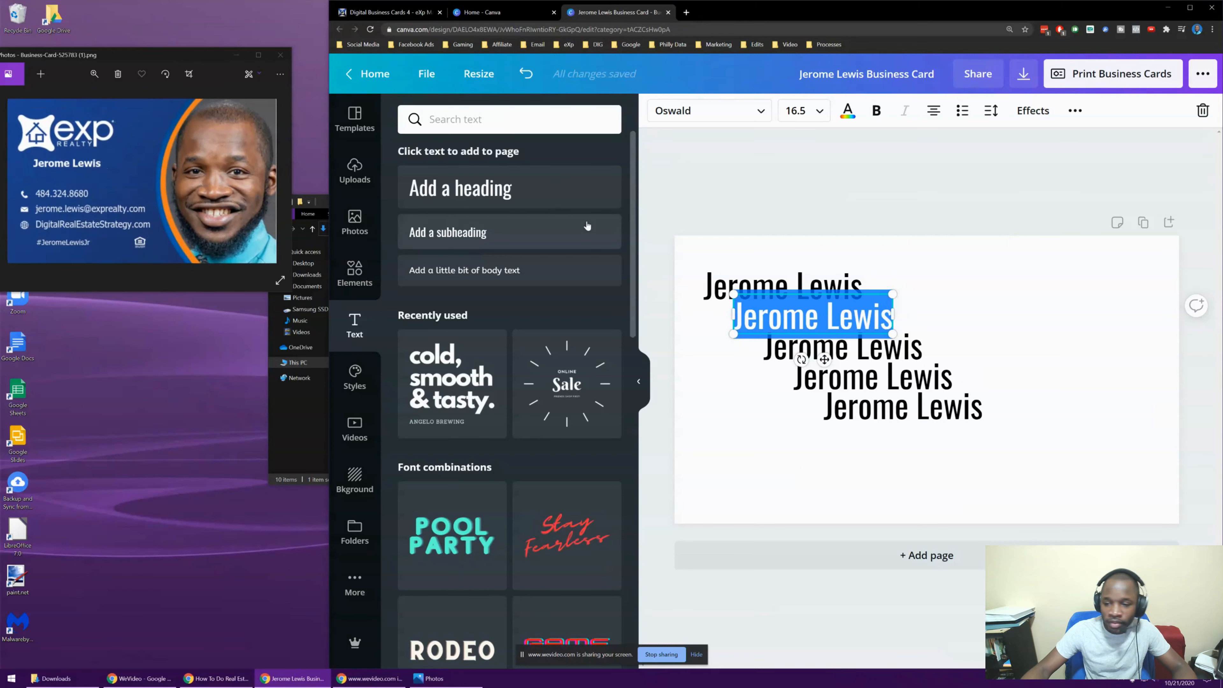
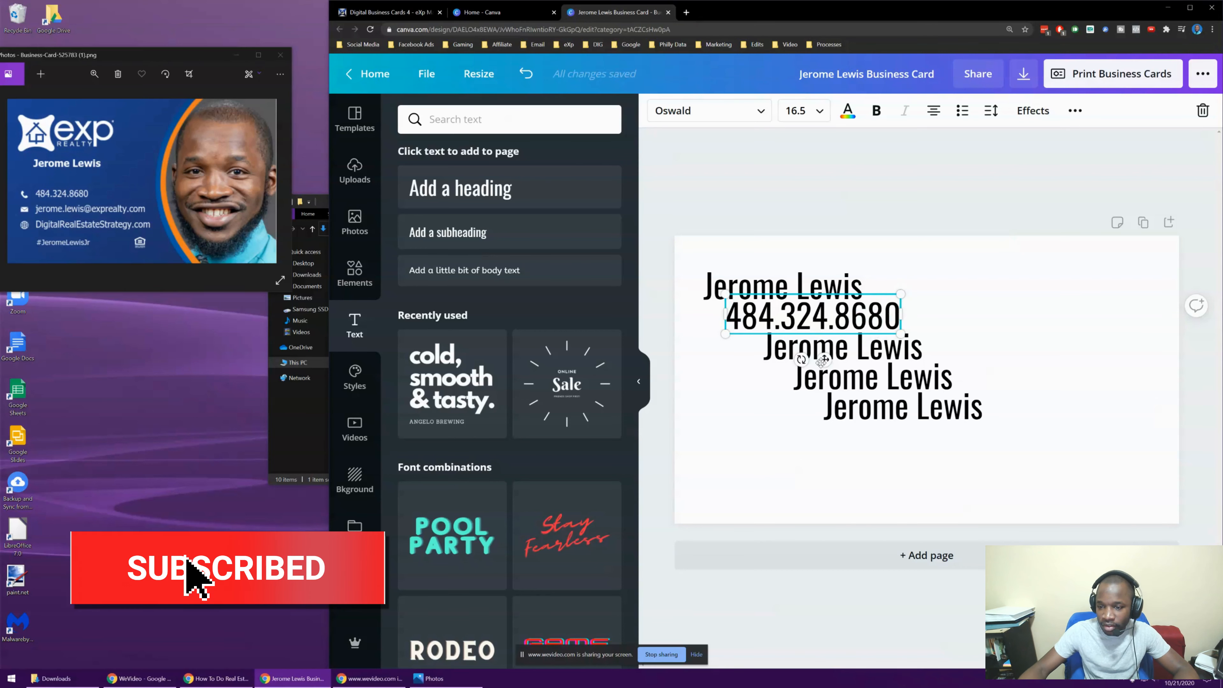
Make the second copy the phone number and the third the e-mail, widened to one line
left_click(885, 348)
left_click(887, 344)
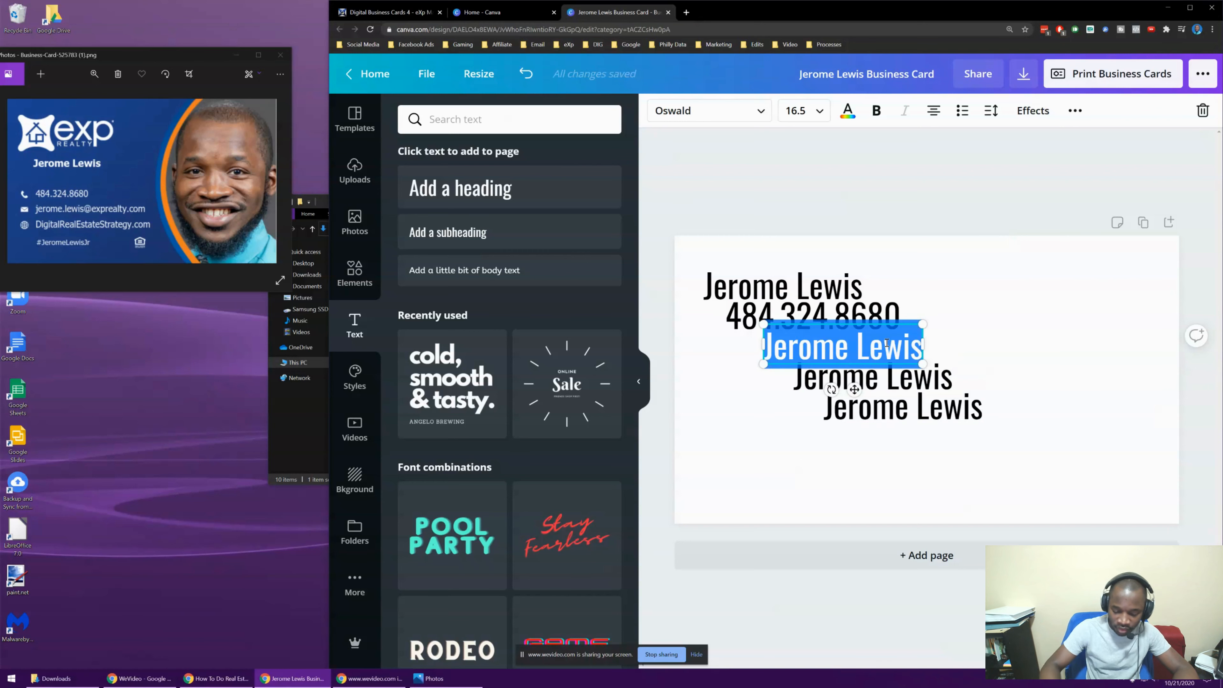
left_click(887, 343)
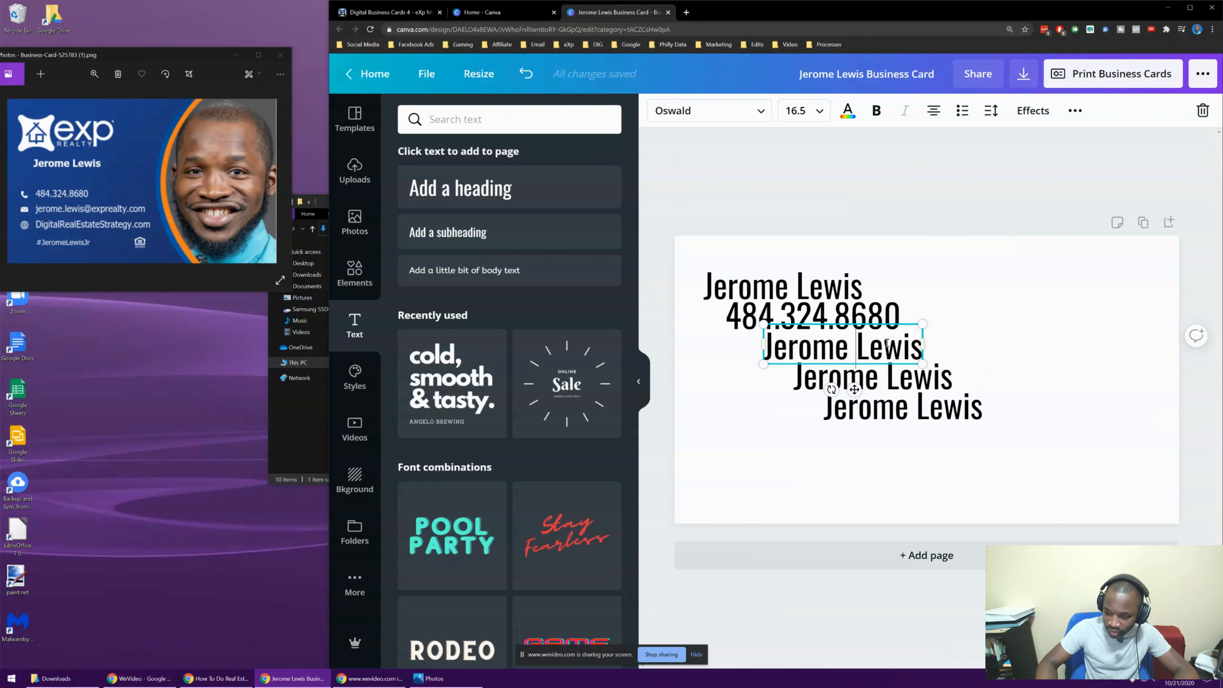
key("BackSpace")
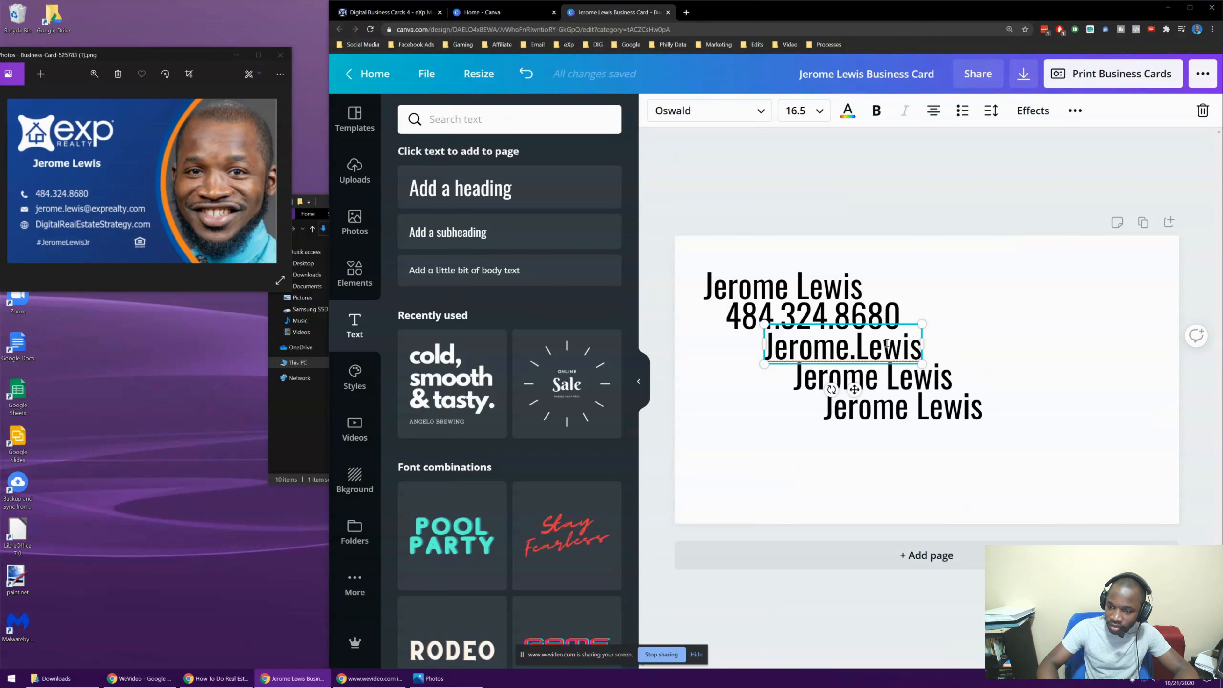
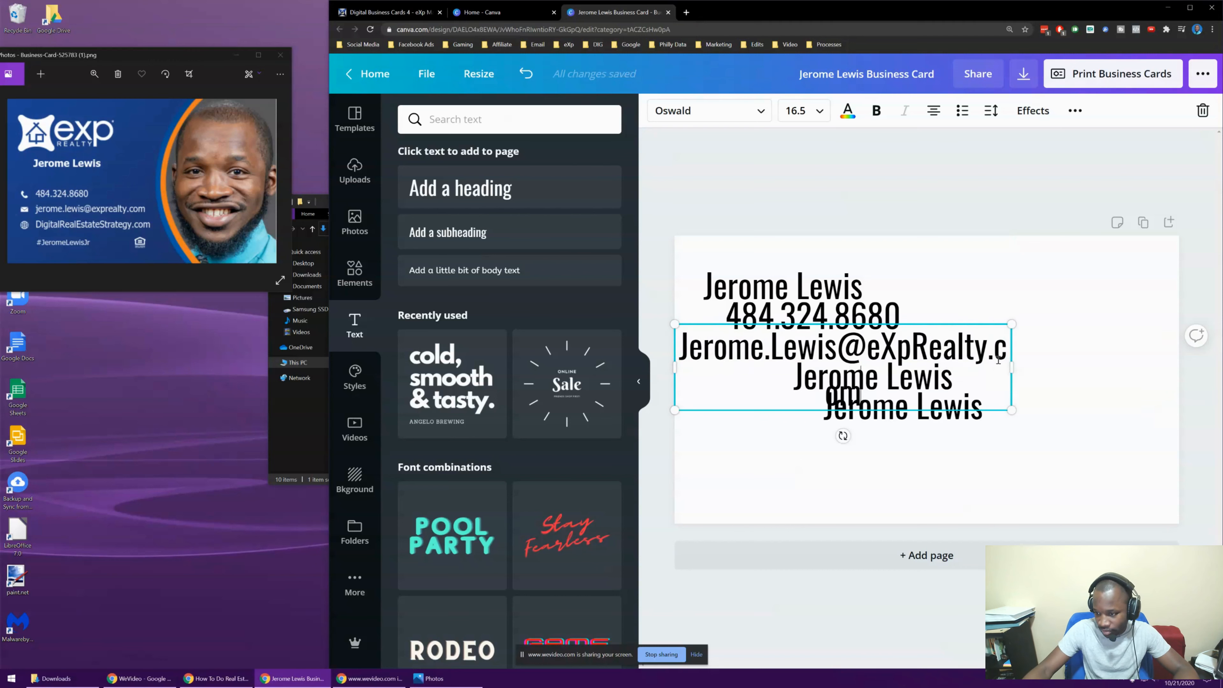
left_click_drag(1013, 365, 1065, 366)
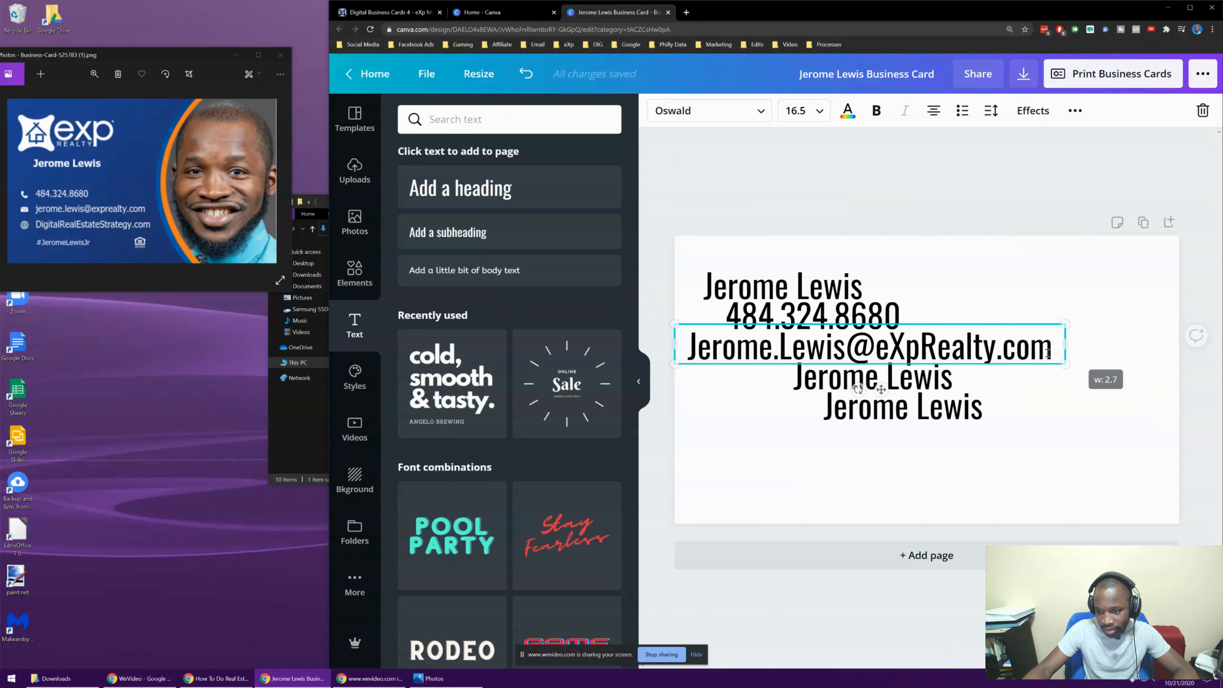
Retype the fourth copy as the agent's website address ending in '.com'
double_click(890, 373)
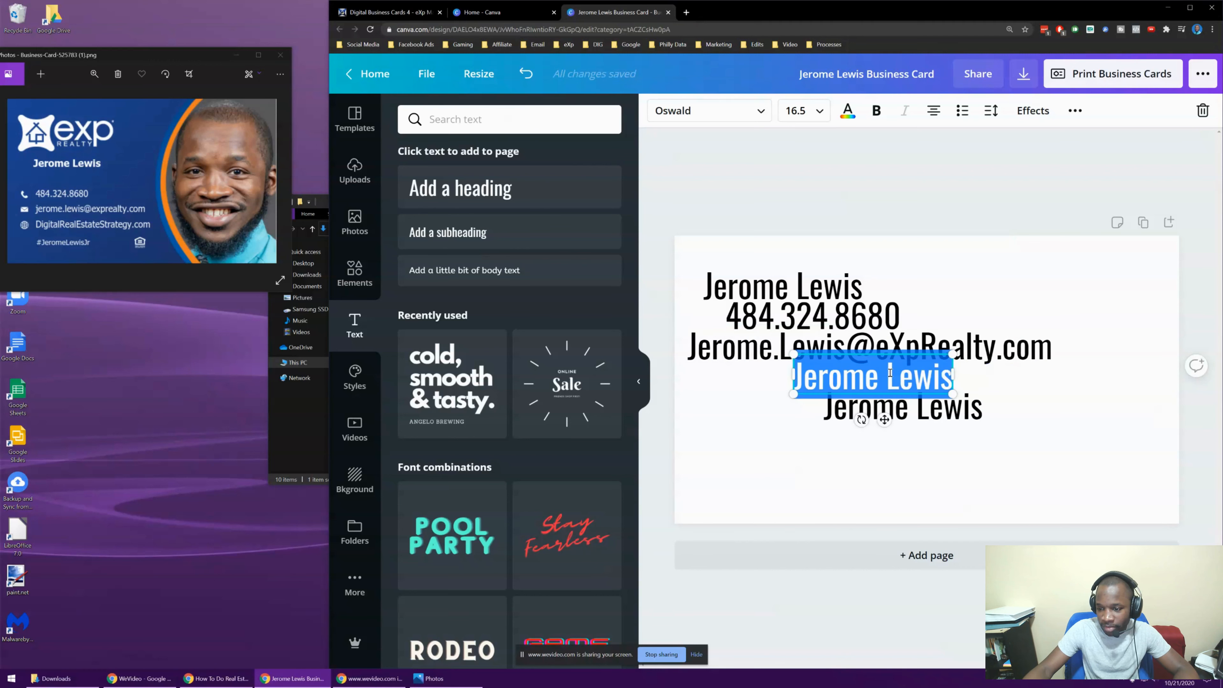
type("Jerome")
key("BackSpace")
key("BackSpace")
key("BackSpace")
key("BackSpace")
key("BackSpace")
key("BackSpace")
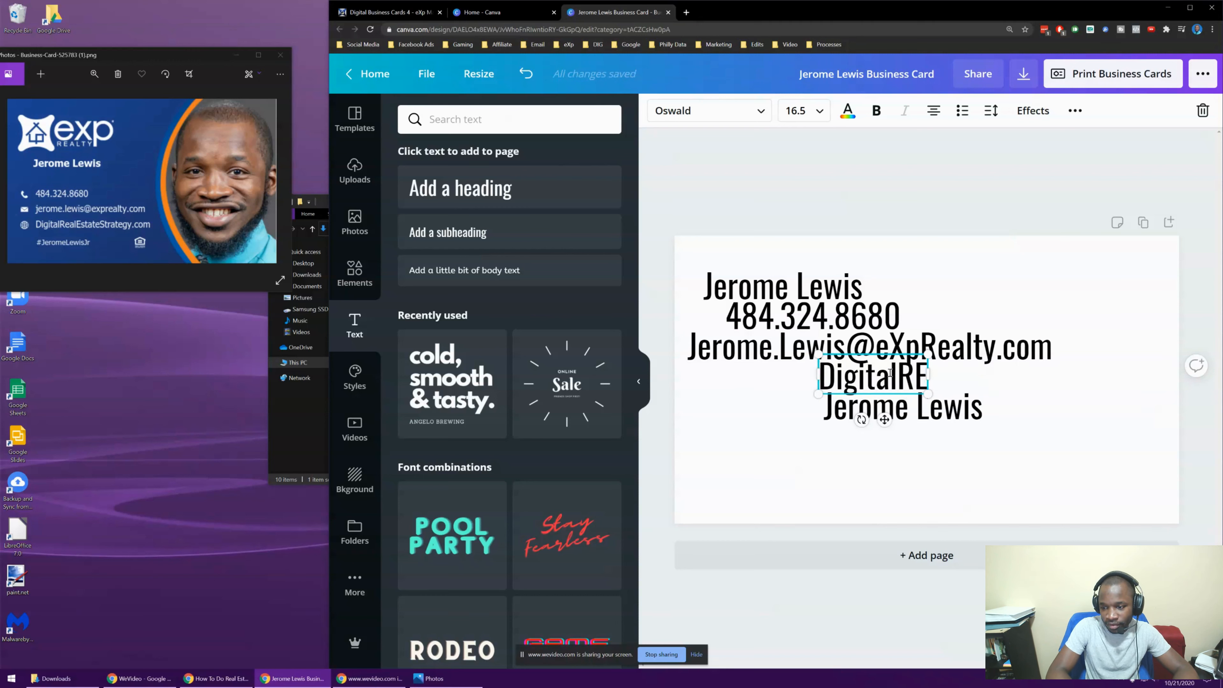
type("estat")
key("BackSpace")
key("BackSpace")
key("BackSpace")
key("BackSpace")
key("BackSpace")
type("Est")
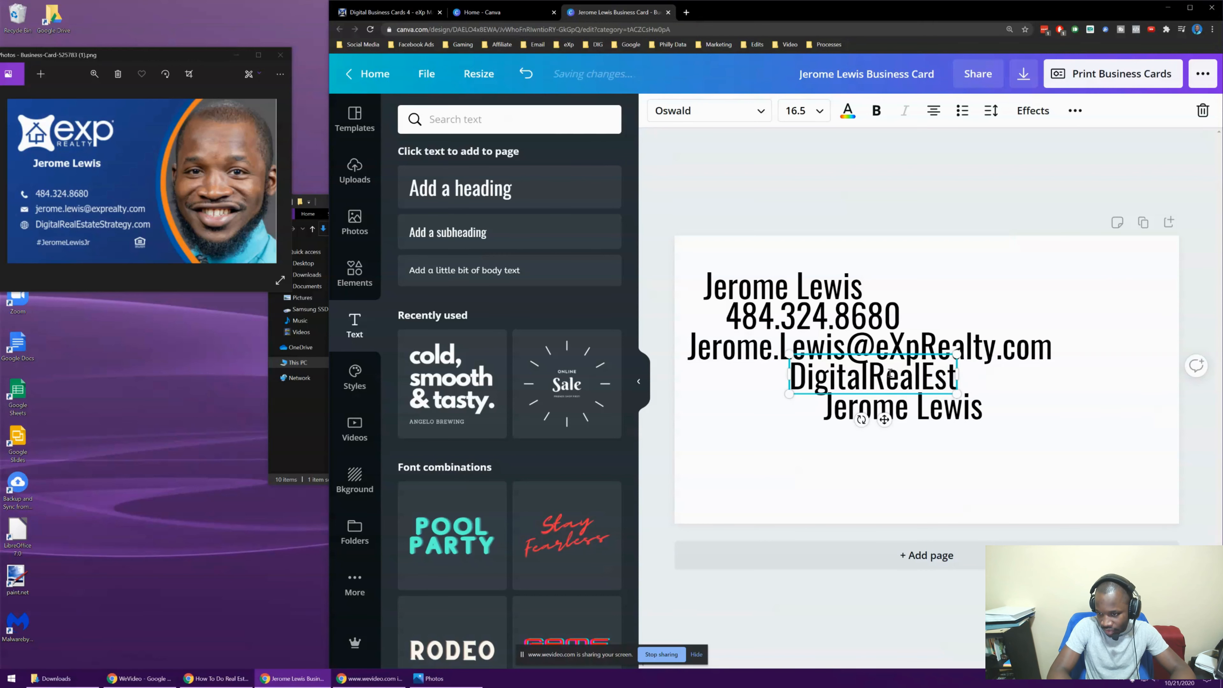
type("atestrate")
key("BackSpace")
key("BackSpace")
key("BackSpace")
key("BackSpace")
key("BackSpace")
key("BackSpace")
type("Stat")
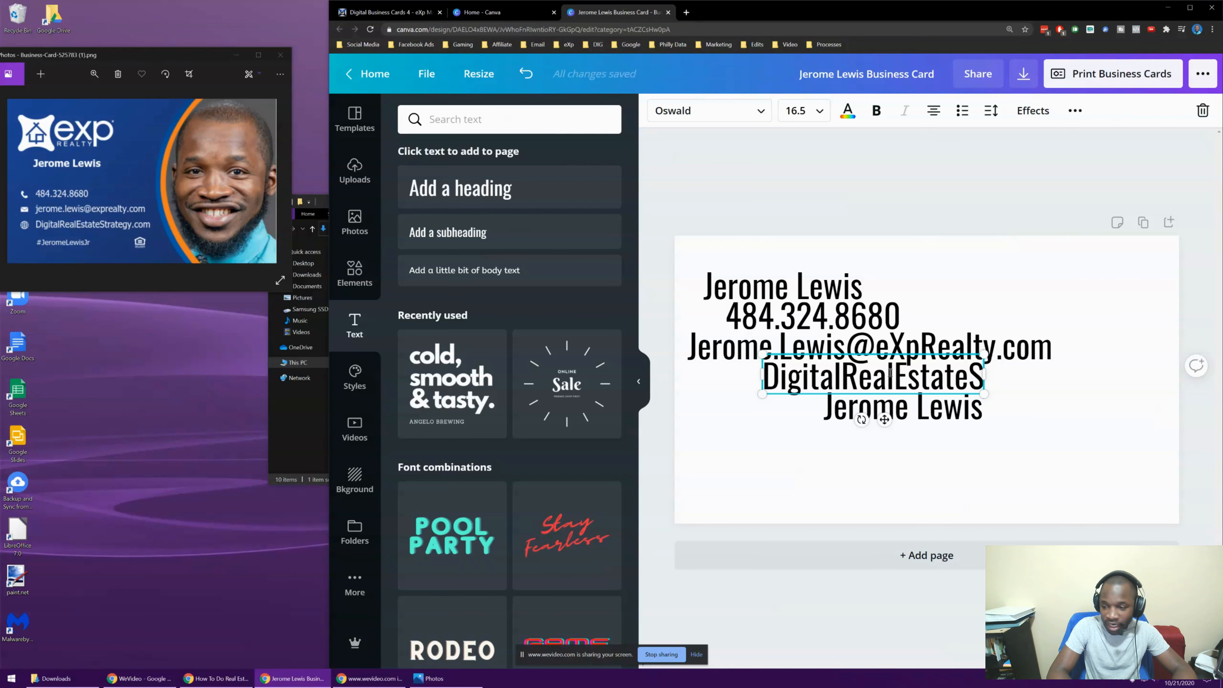
key("BackSpace")
key("BackSpace")
type("rategy.com")
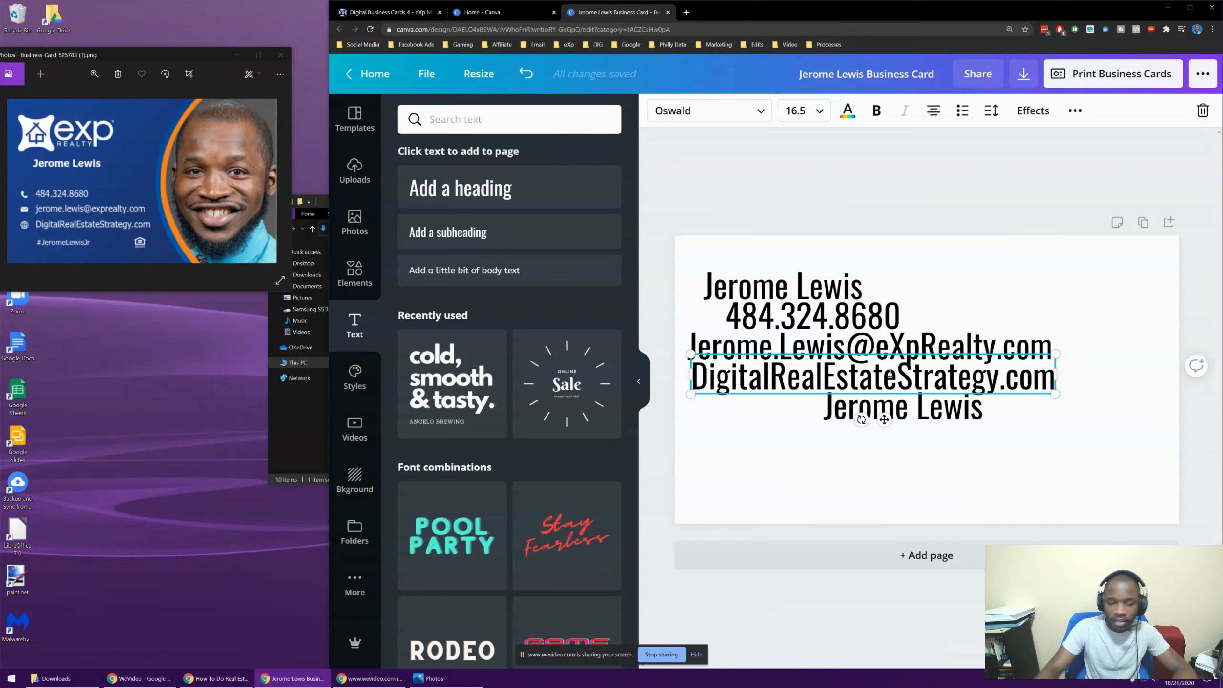
left_click(905, 411)
Turn the last copy into a one-word hashtag ending 'Jr' and move it lower left
left_click(941, 417)
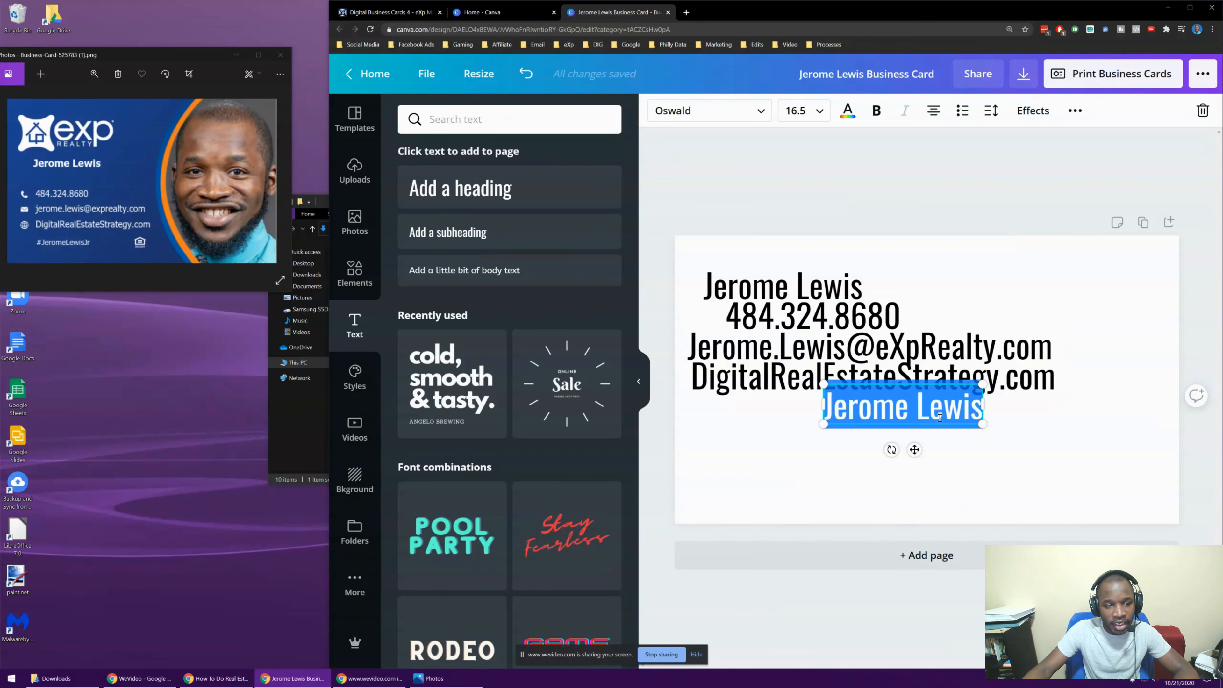
left_click(912, 411)
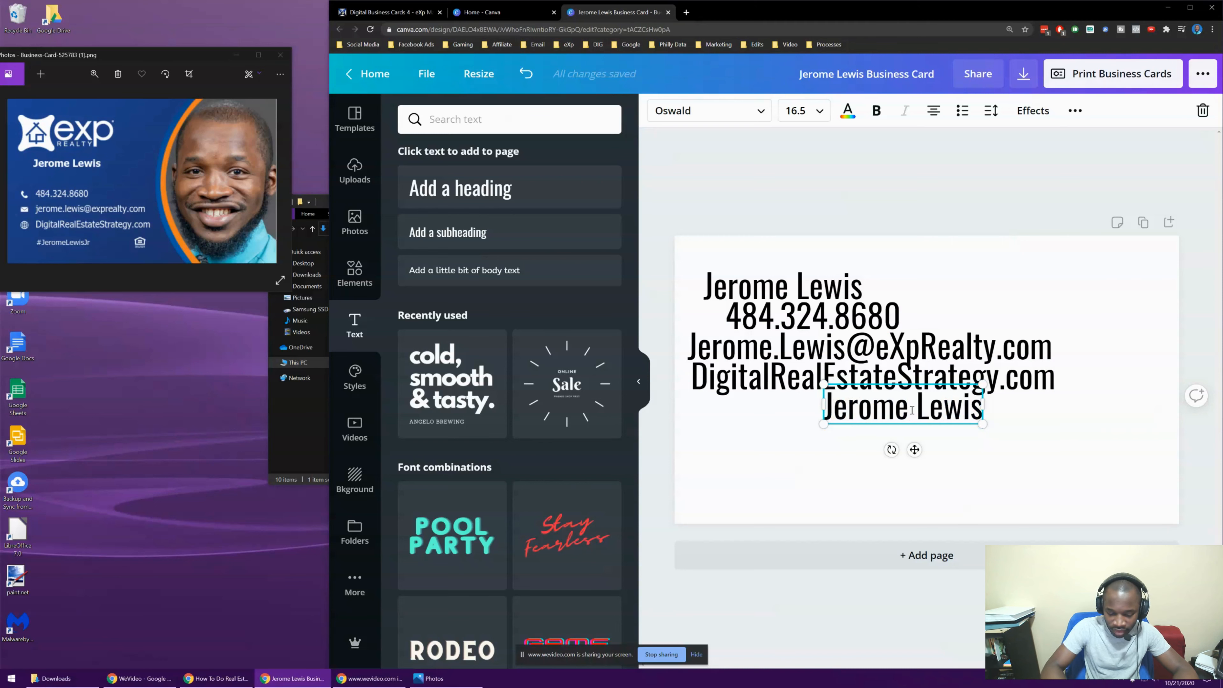
type("Jr")
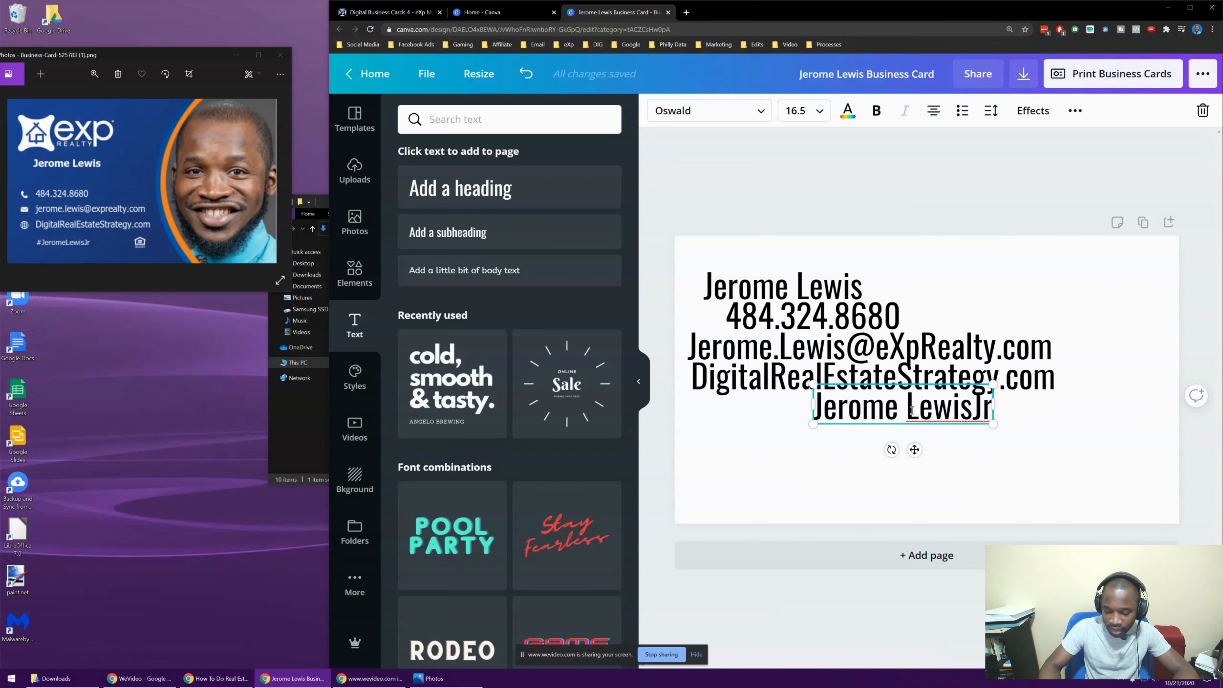
key("Home")
type("#")
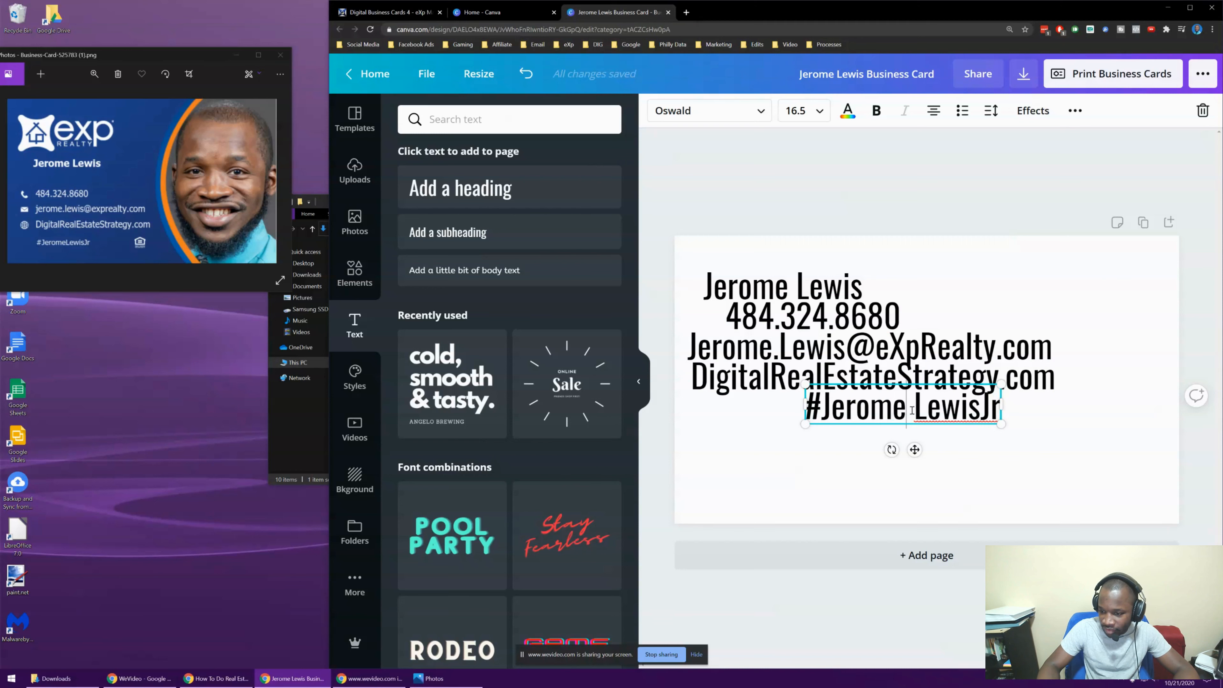
left_click(912, 411)
key("BackSpace")
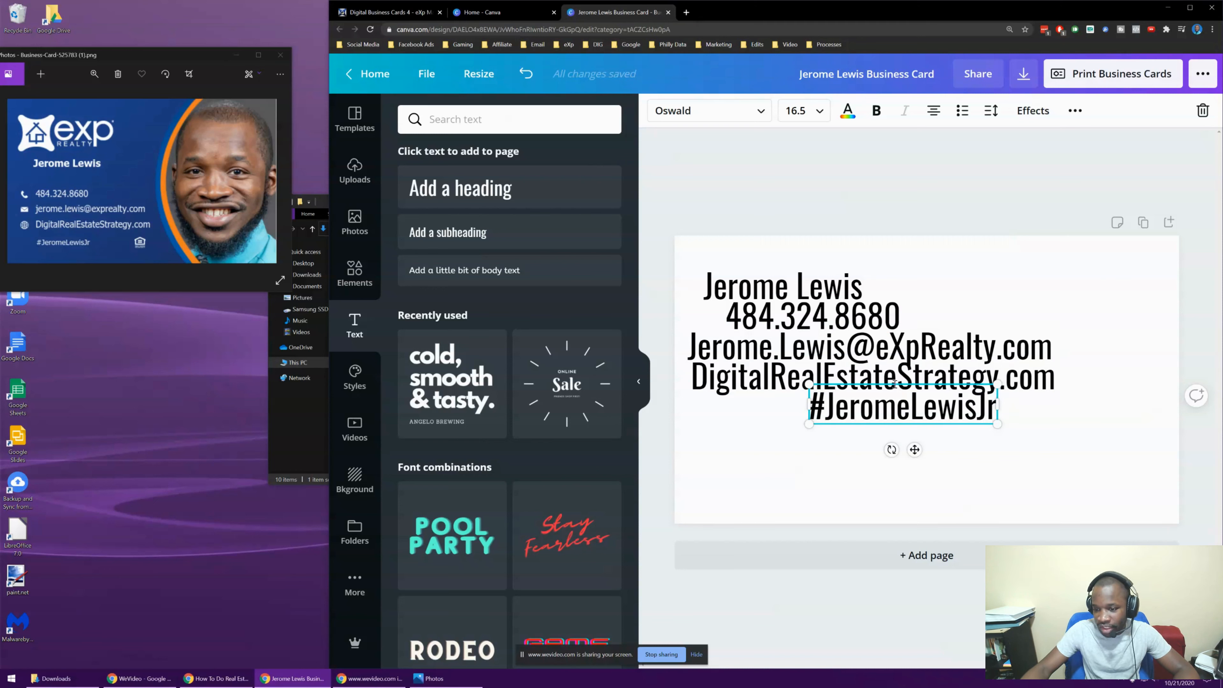
left_click(960, 511)
left_click_drag(946, 416, 839, 490)
Stack the name, phone, e-mail, website and hashtag lines tightly one above another
left_click(810, 389)
left_click_drag(811, 389, 822, 450)
left_click_drag(834, 359, 860, 409)
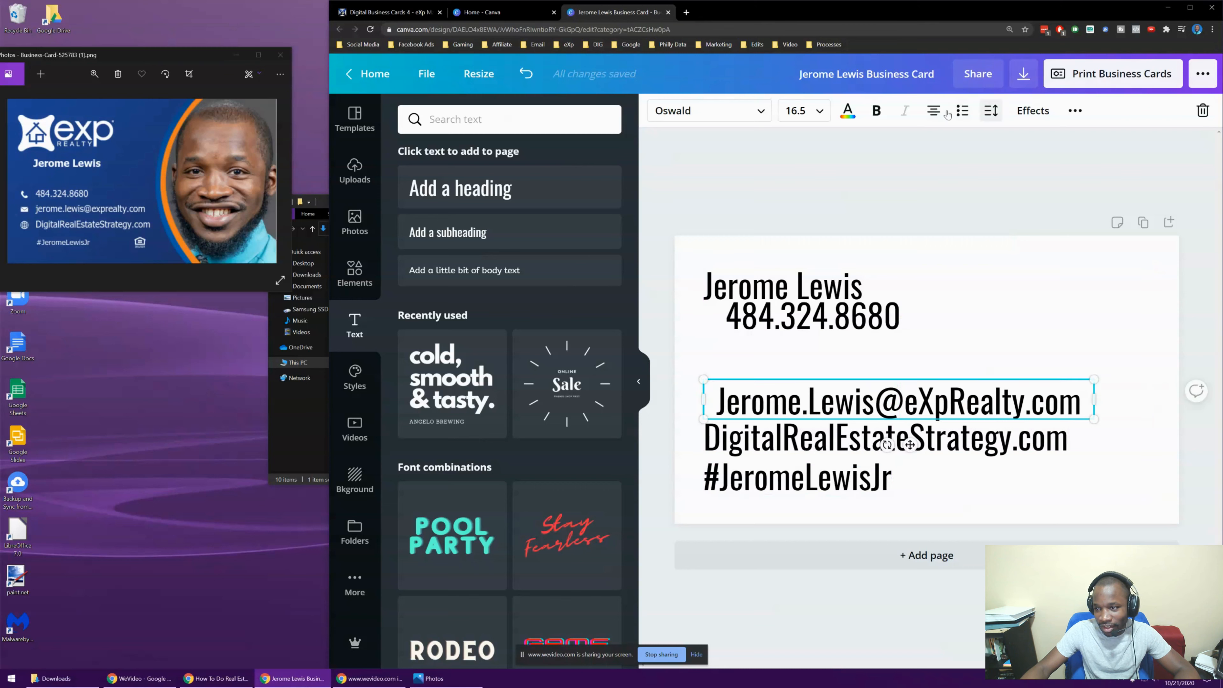
left_click(934, 111)
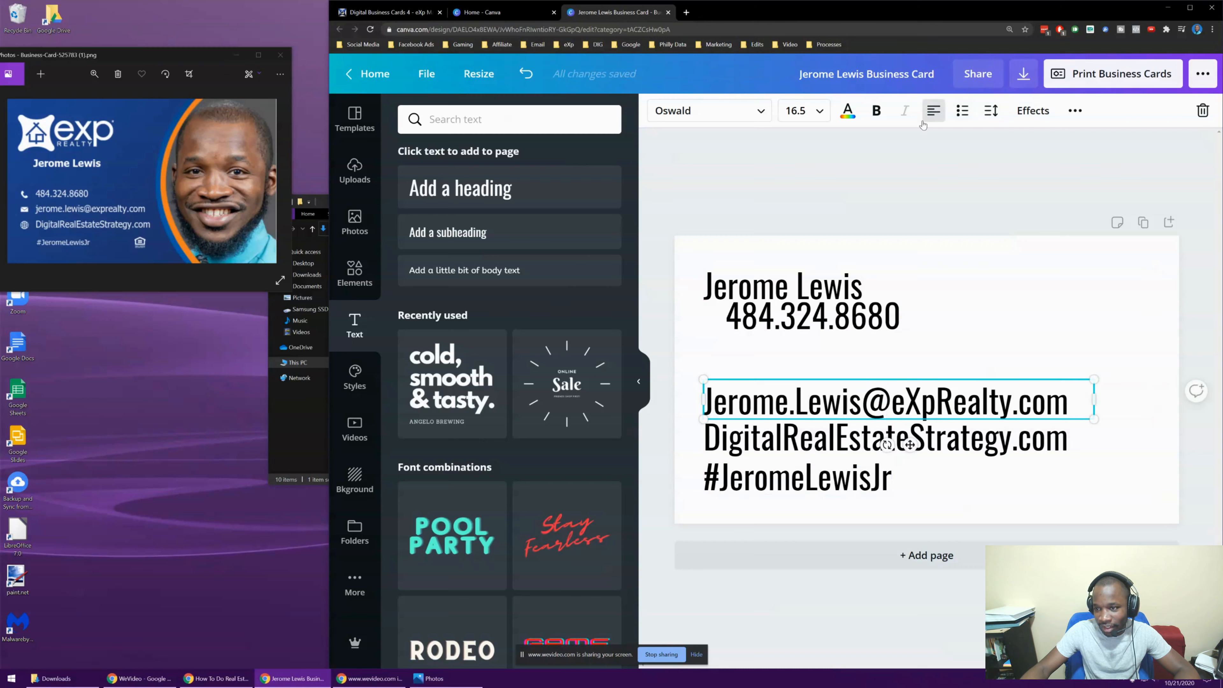
left_click(750, 506)
left_click_drag(776, 305, 752, 359)
left_click_drag(761, 286, 761, 328)
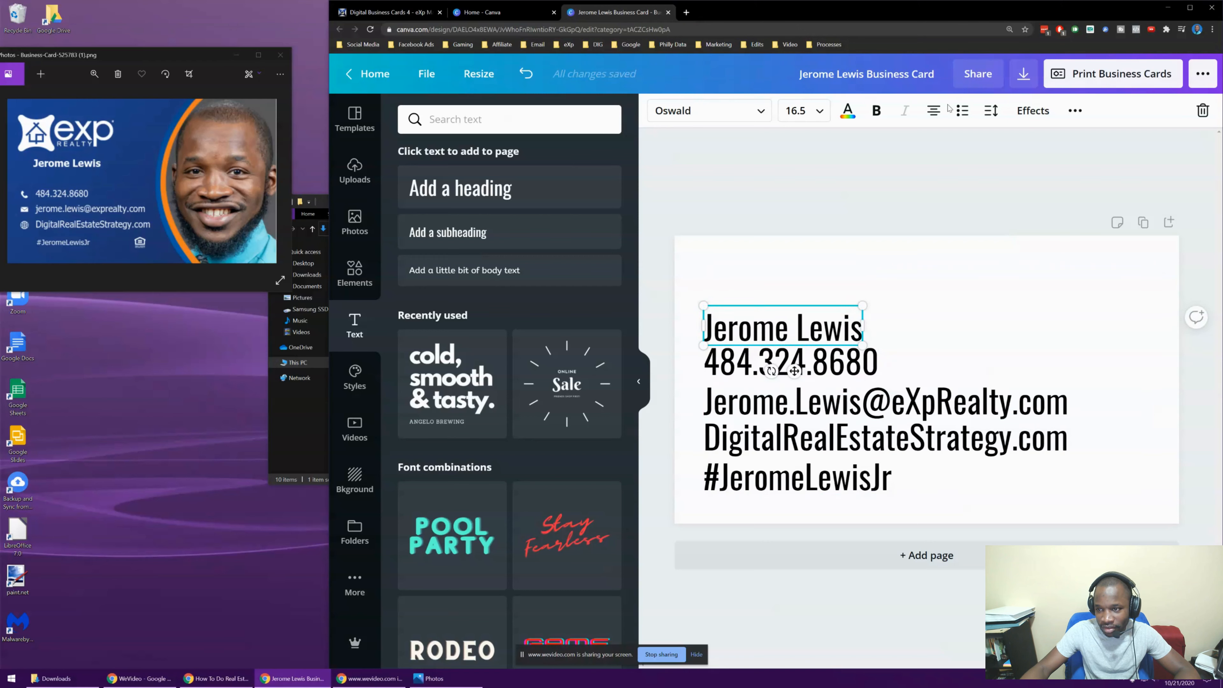
left_click(949, 230)
Left-align all five contact lines, lining up the phone number with the rest
left_click_drag(956, 274, 800, 496)
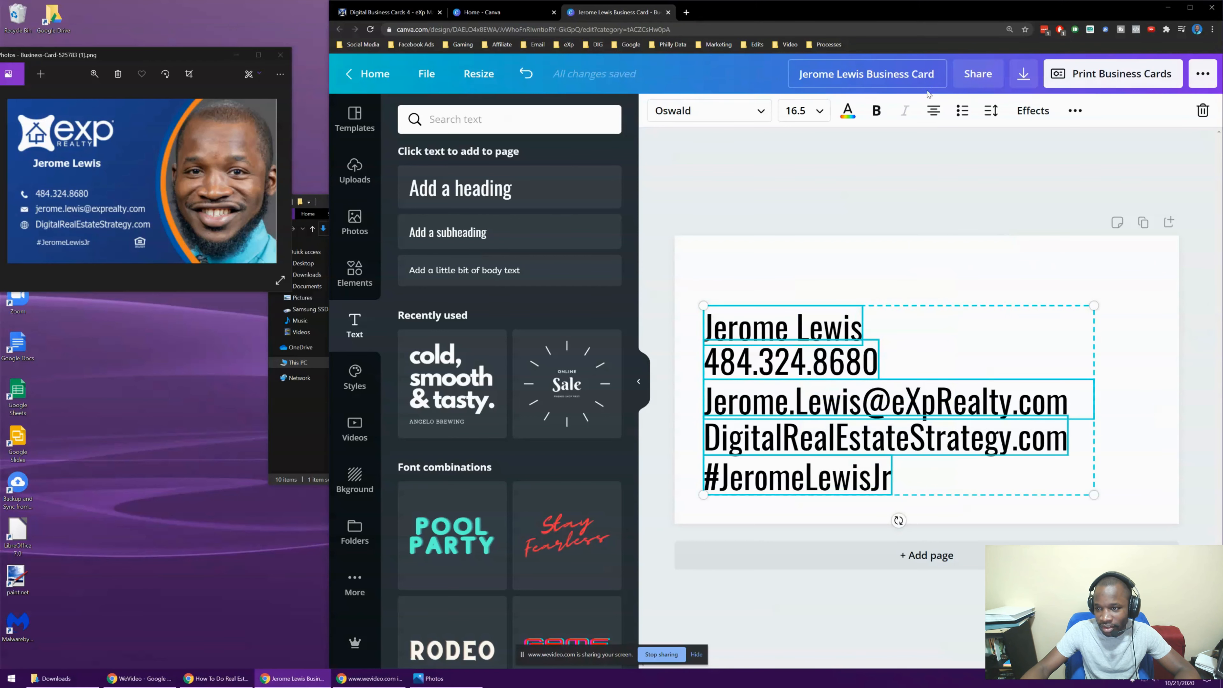
left_click(934, 115)
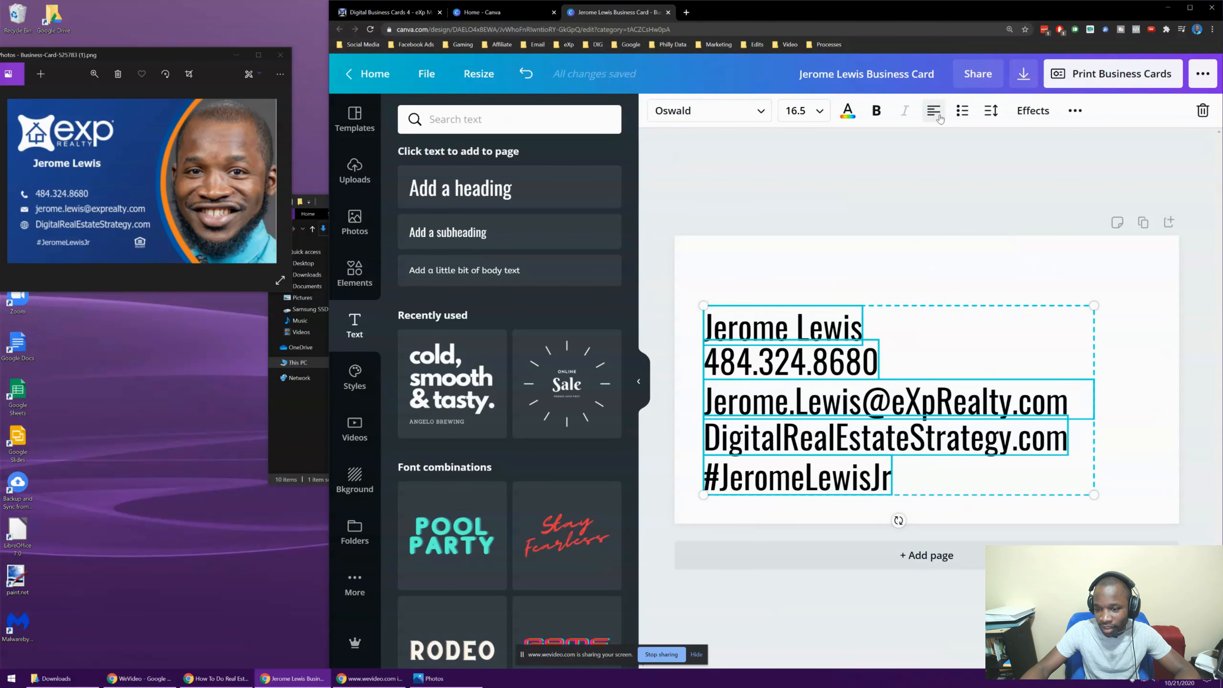
left_click(839, 177)
left_click(755, 362)
left_click_drag(746, 371, 752, 365)
left_click(934, 110)
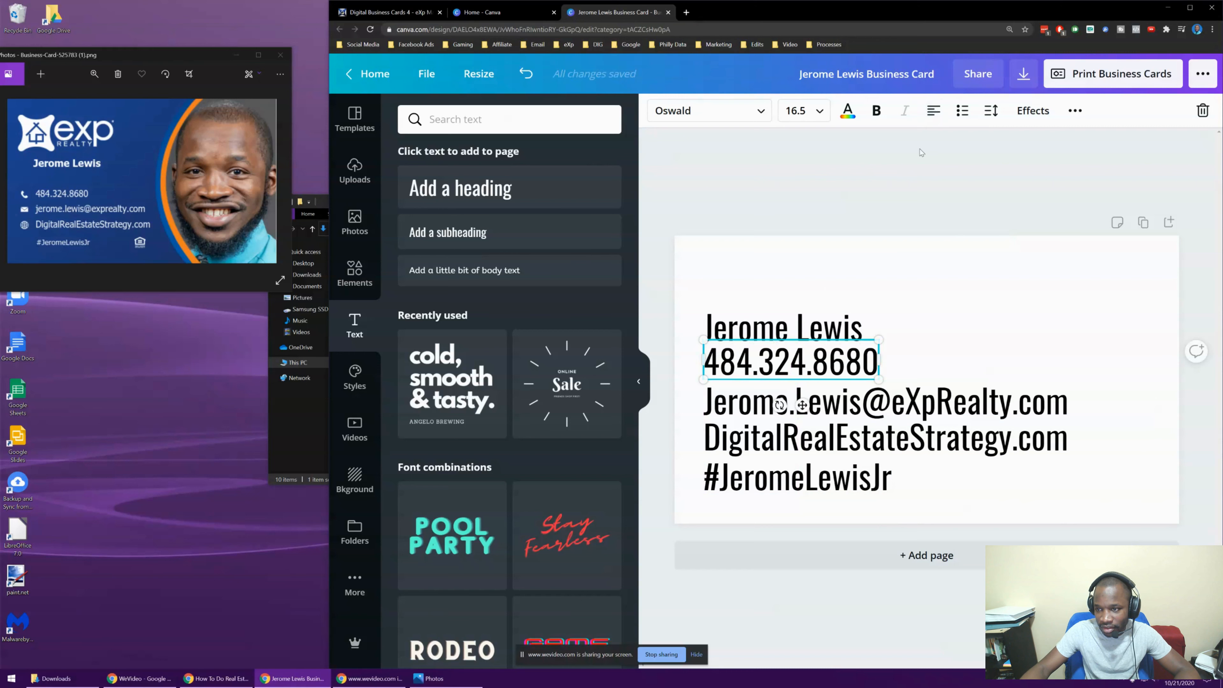
left_click(782, 402)
left_click(794, 477)
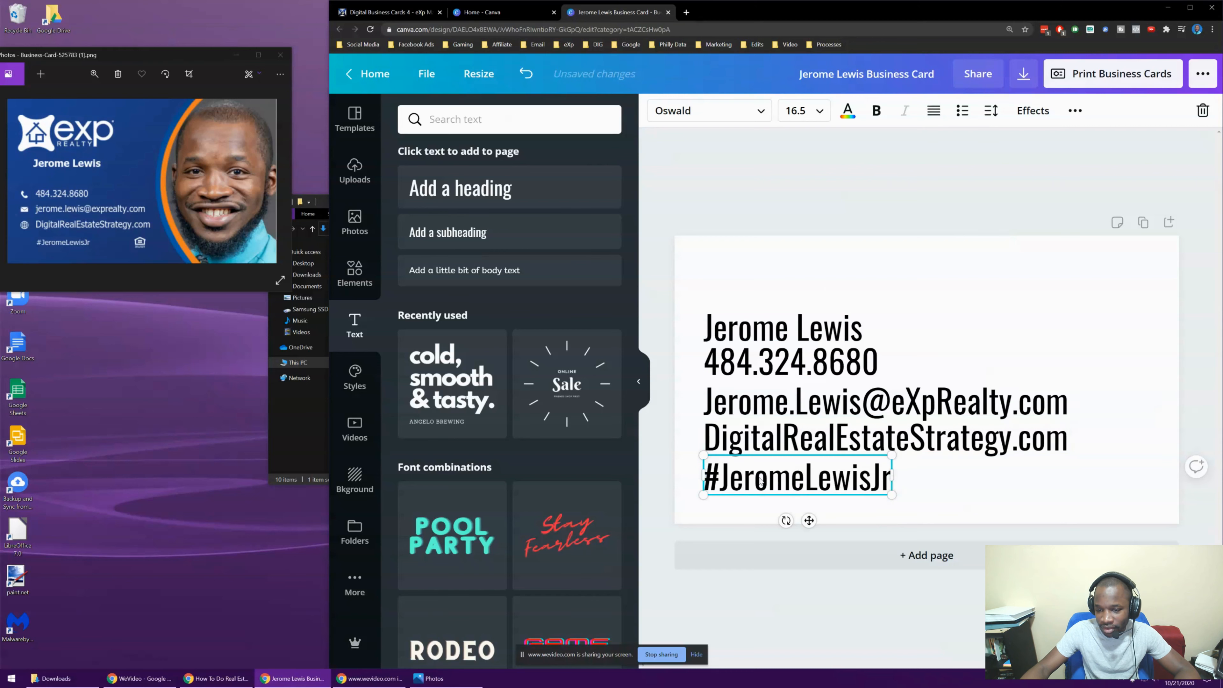
left_click(818, 154)
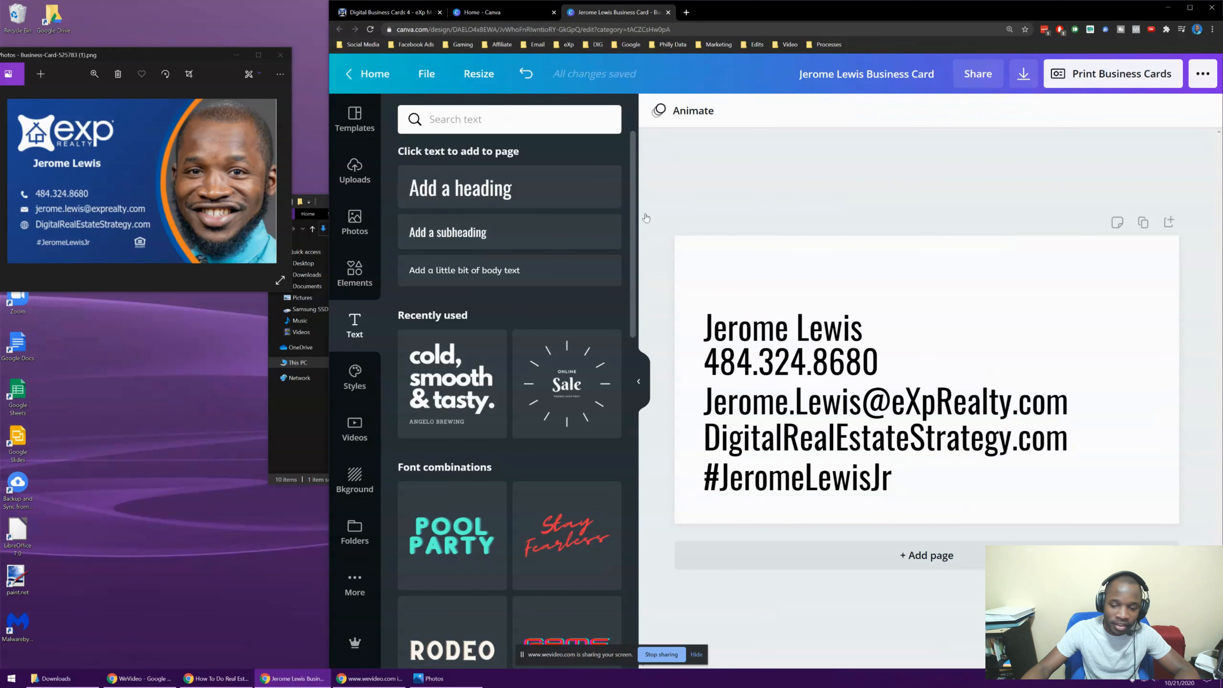
Select all five contact lines and scale the block down
left_click(755, 258)
left_click_drag(1043, 276, 700, 504)
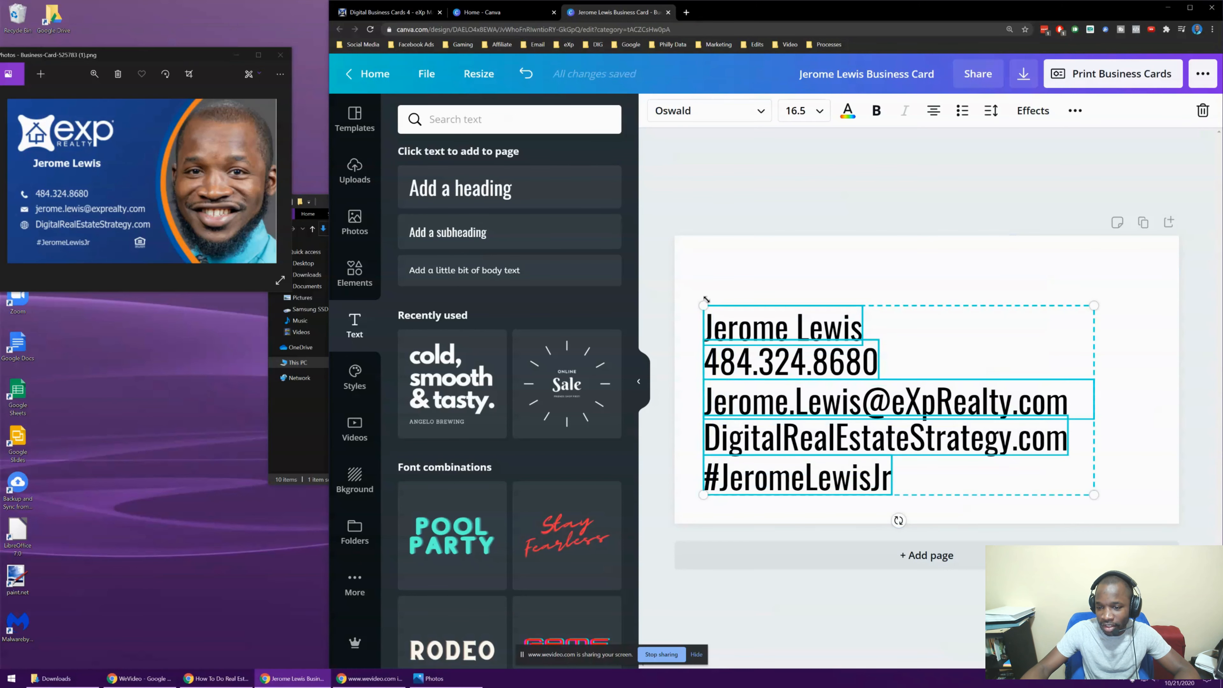
left_click_drag(703, 305, 894, 431)
Move the contact block to the card's lower-left area
left_click(1067, 366)
left_click_drag(1151, 399, 939, 516)
left_click_drag(944, 448, 754, 446)
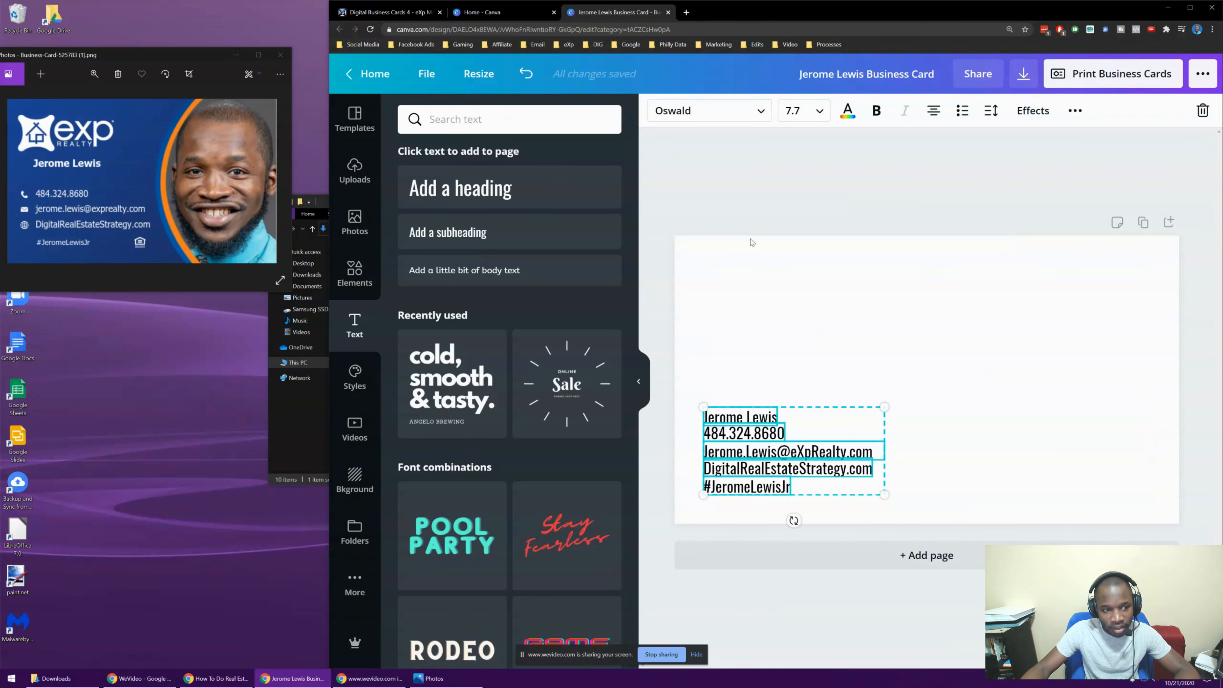
left_click(740, 172)
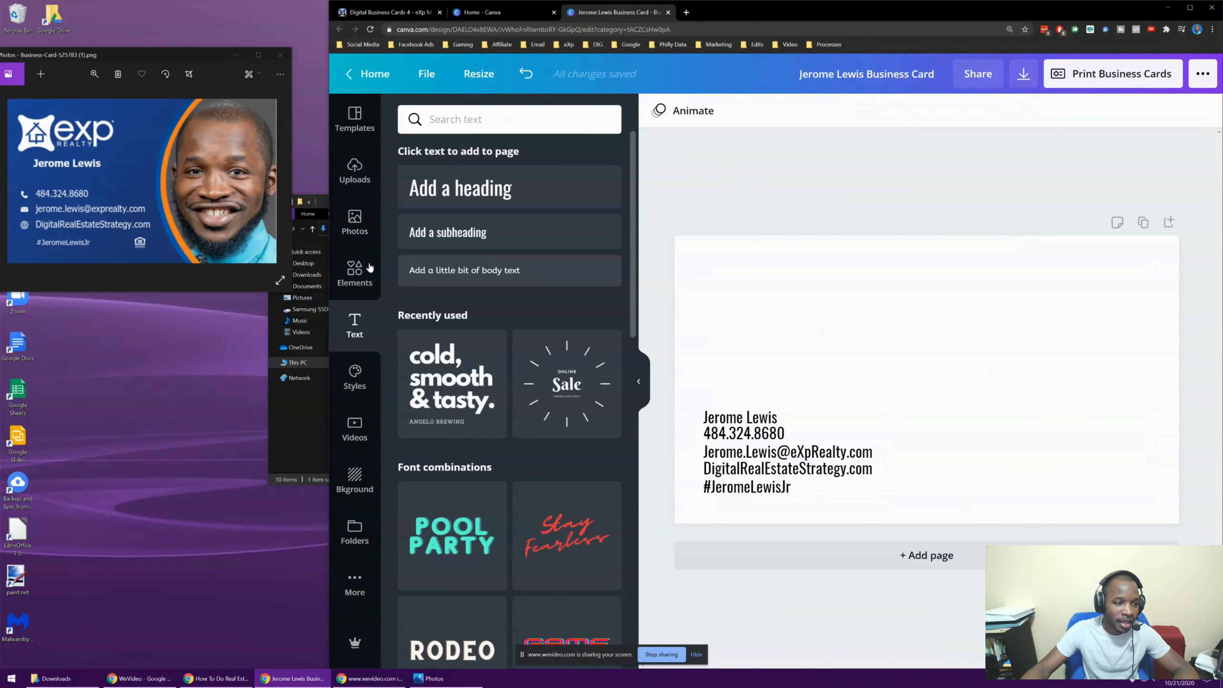
left_click(744, 441)
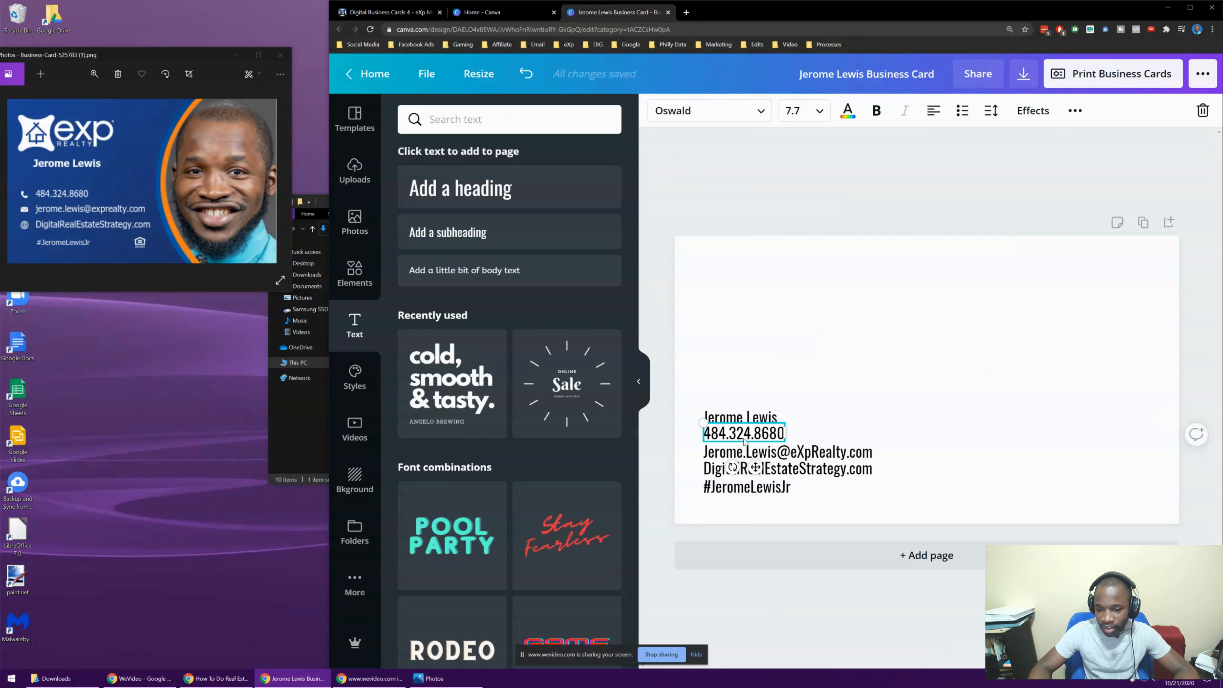
left_click(688, 172)
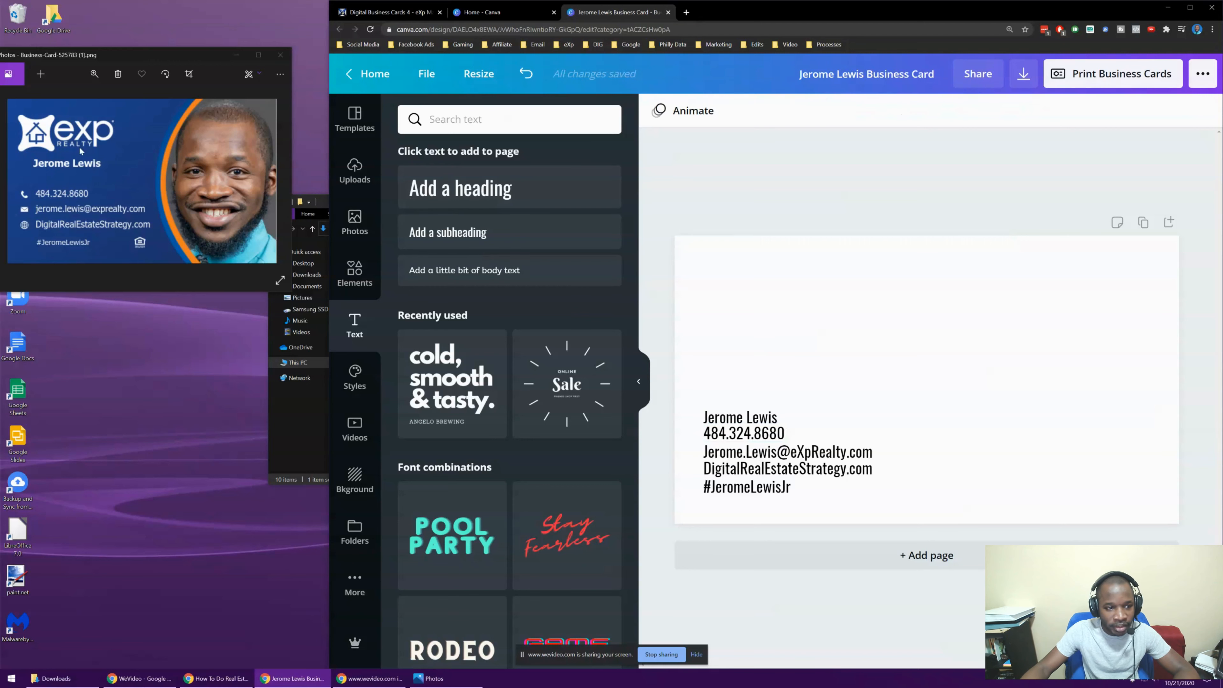
left_click(699, 244)
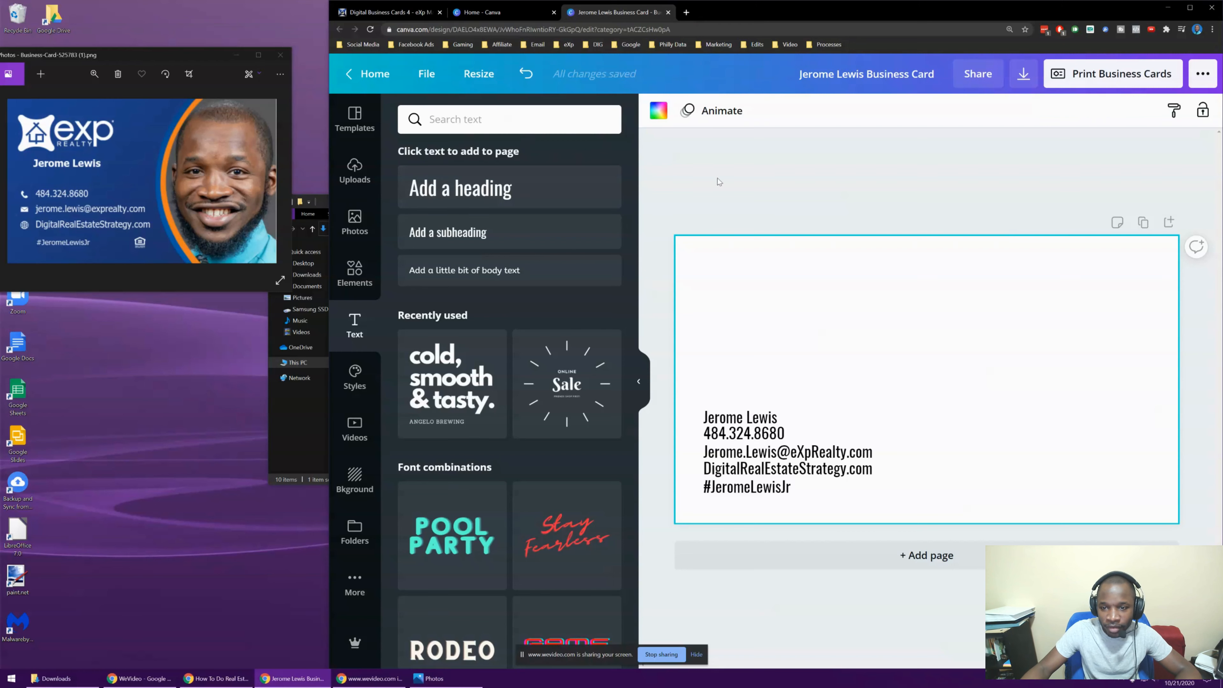
left_click(782, 180)
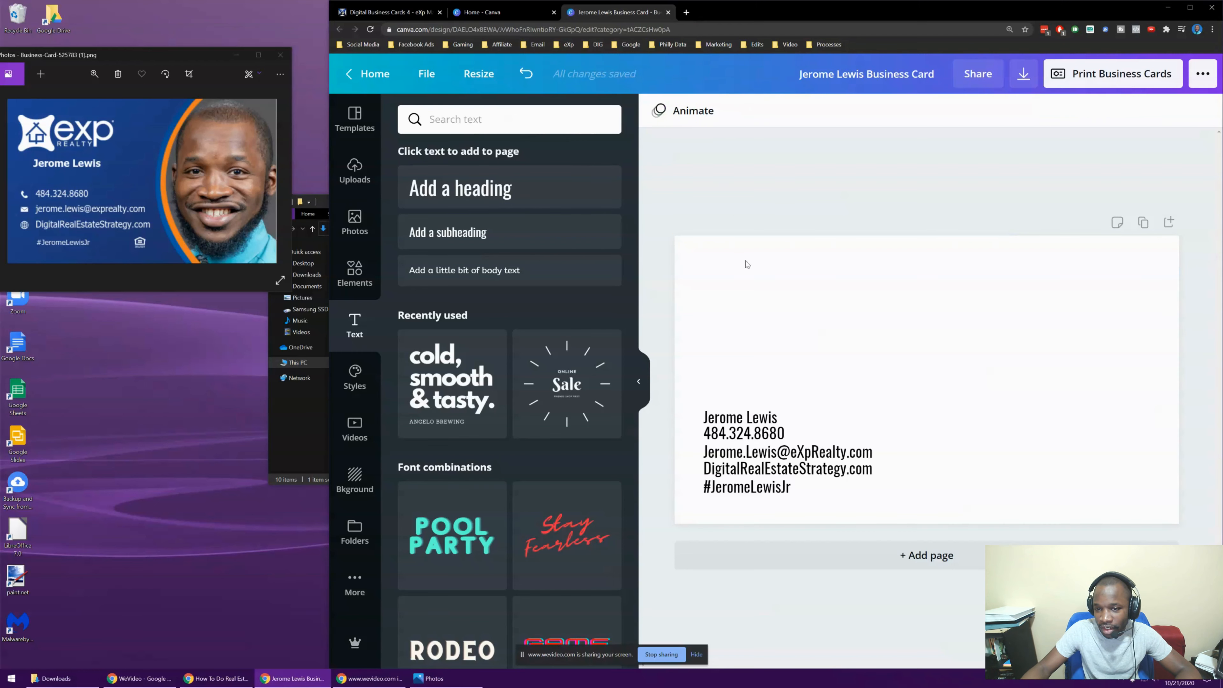
left_click(747, 264)
left_click(660, 112)
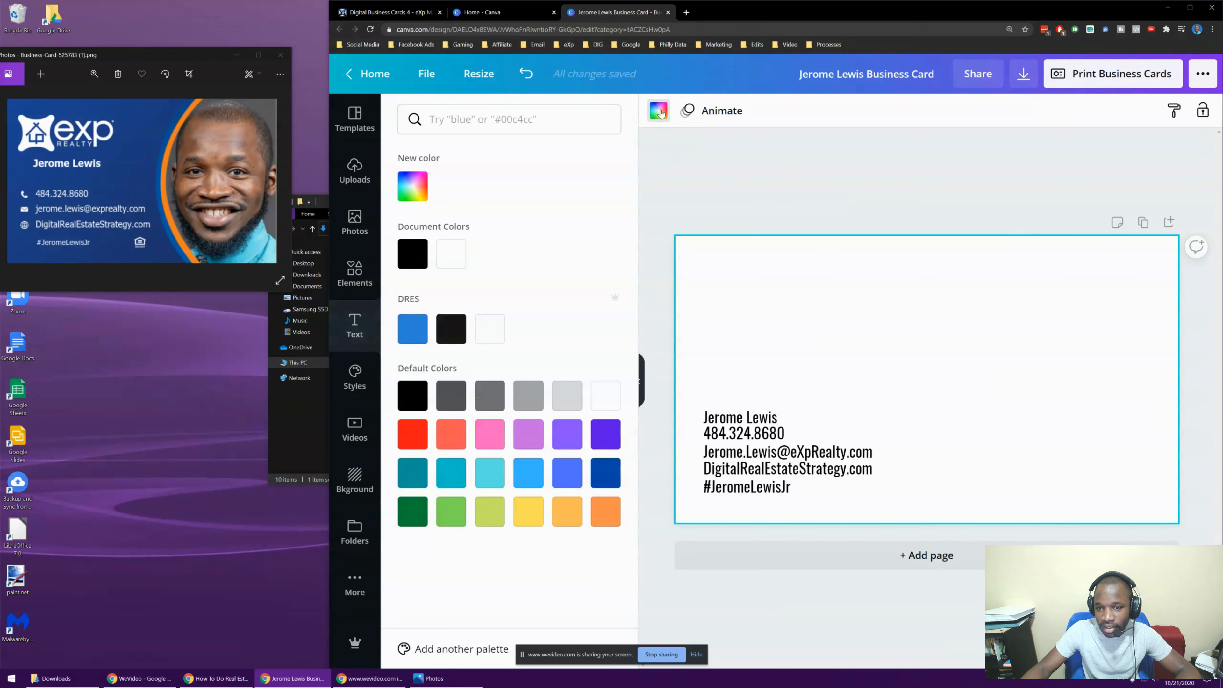
left_click(416, 332)
left_click(762, 188)
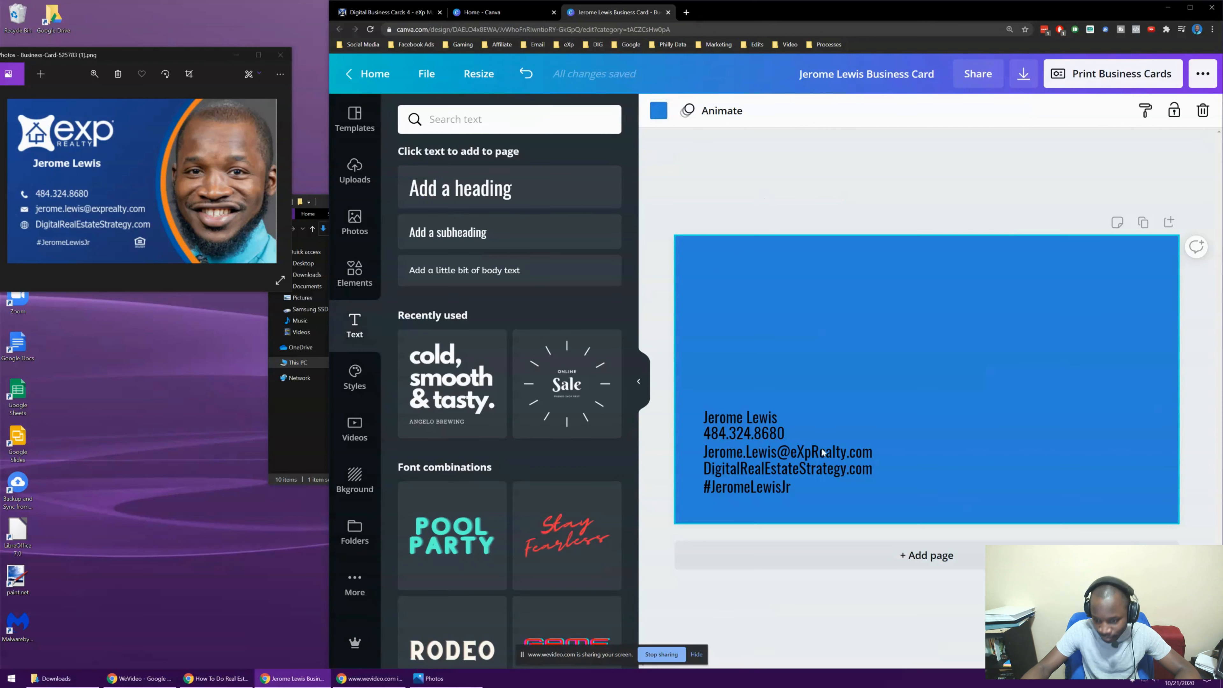
left_click(787, 202)
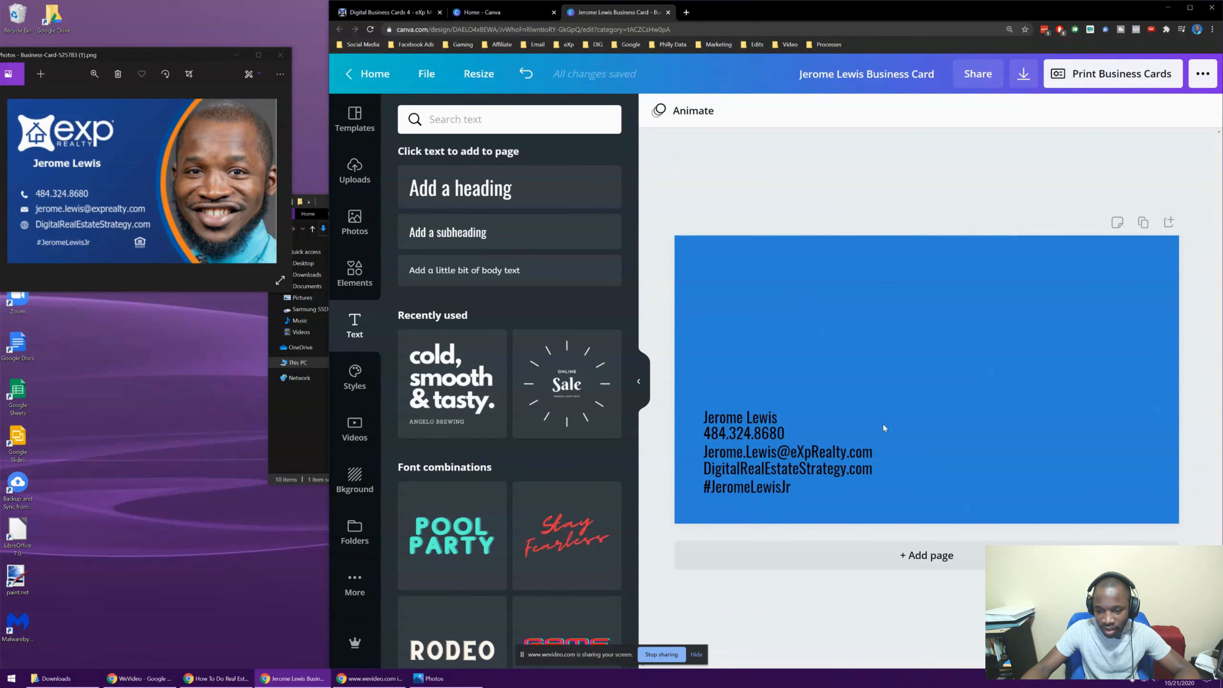
left_click(713, 504)
left_click(975, 416)
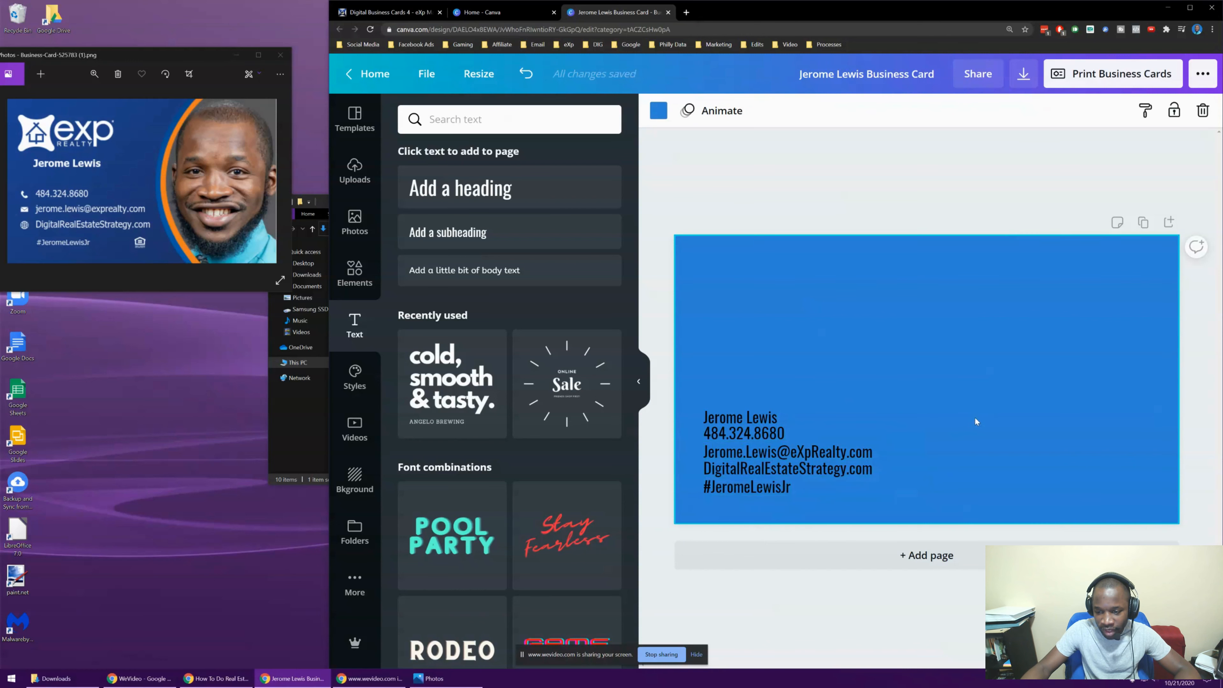
Nudge the contact text slightly left and down, then bring up the stock photo library
left_click_drag(715, 481, 707, 468)
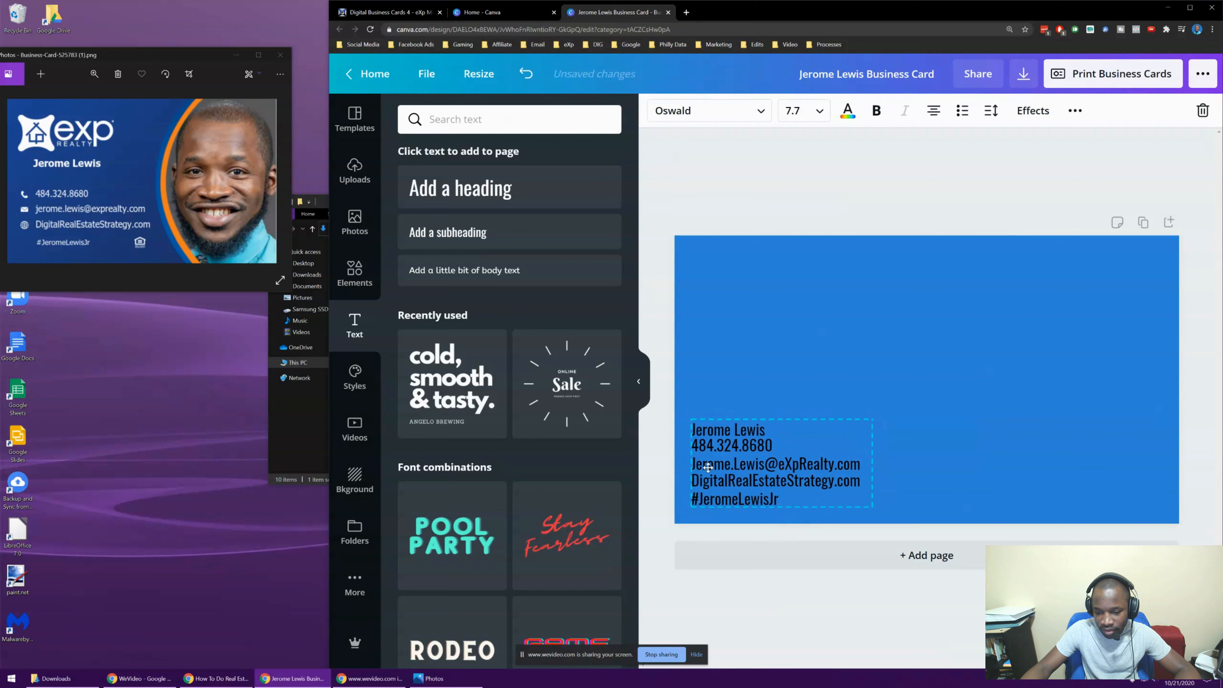
left_click(730, 200)
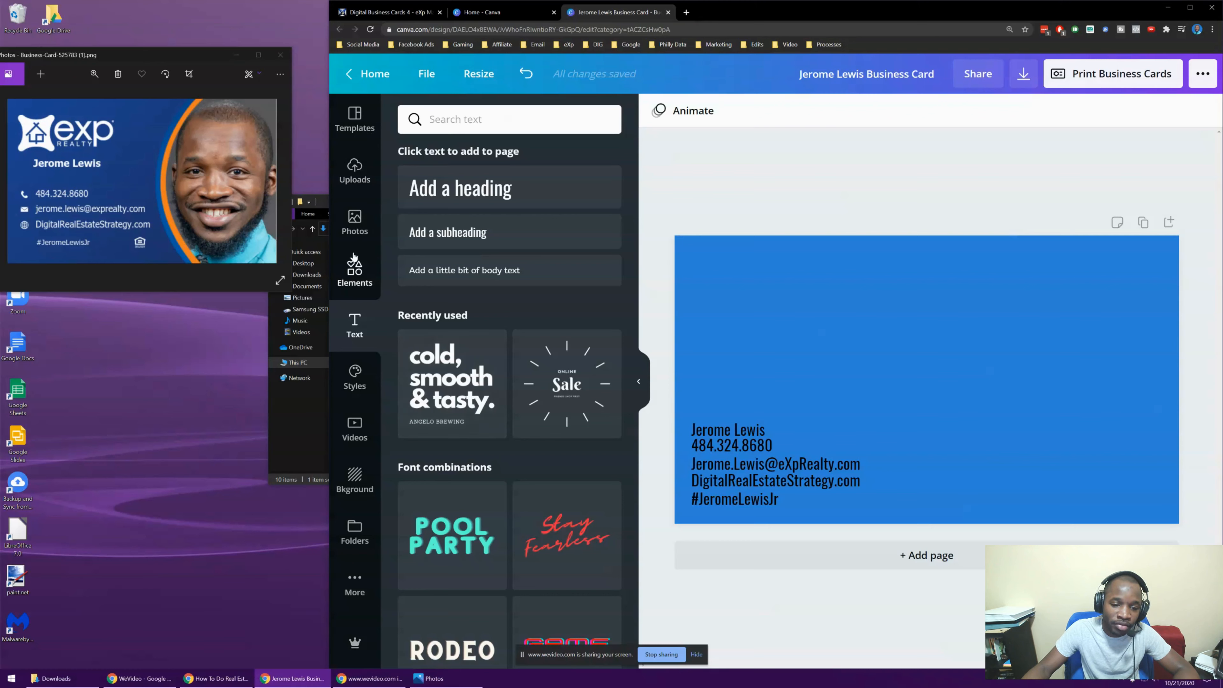
left_click(354, 223)
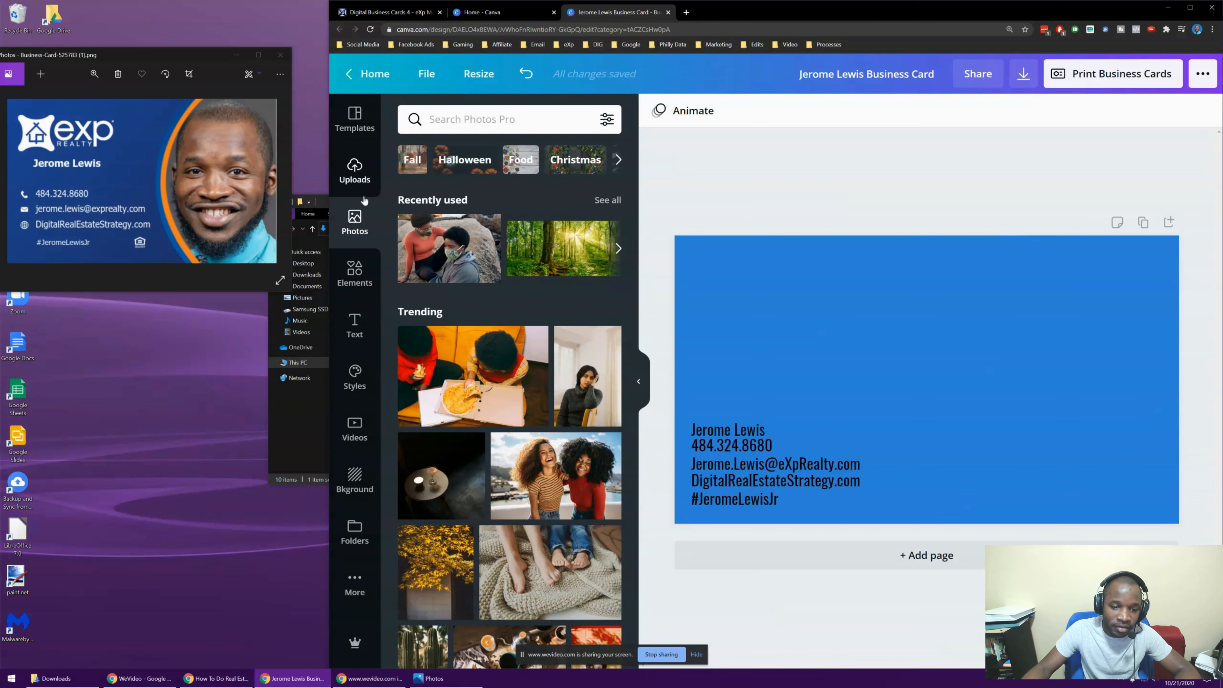
Add the uploaded eXp Realty logo, shrunk and placed at the card's upper left
left_click(355, 171)
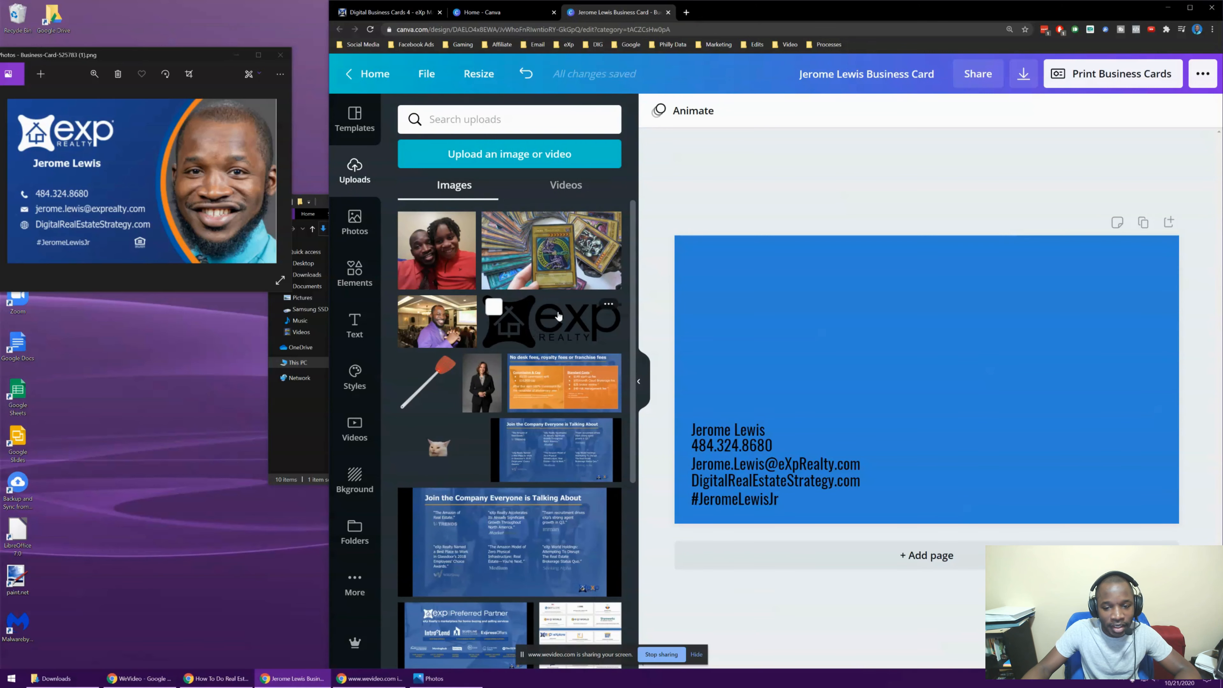
scroll(558, 316, "down", 15)
scroll(554, 319, "down", 10)
scroll(553, 316, "down", 3)
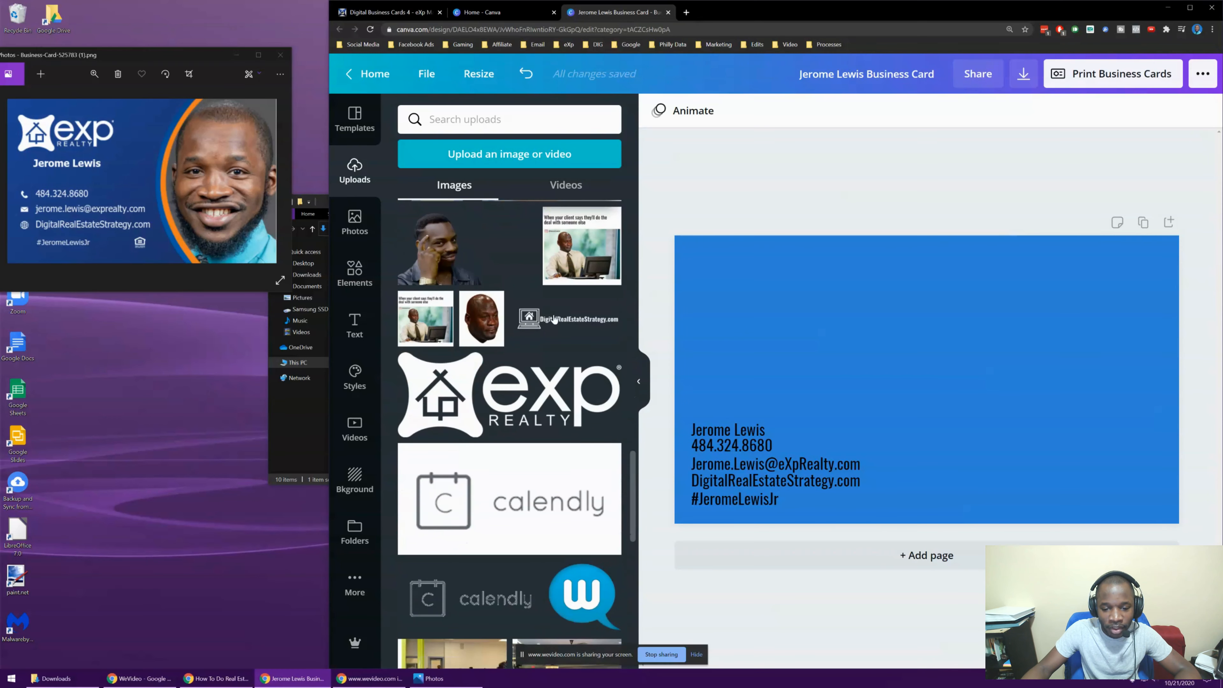
left_click(517, 396)
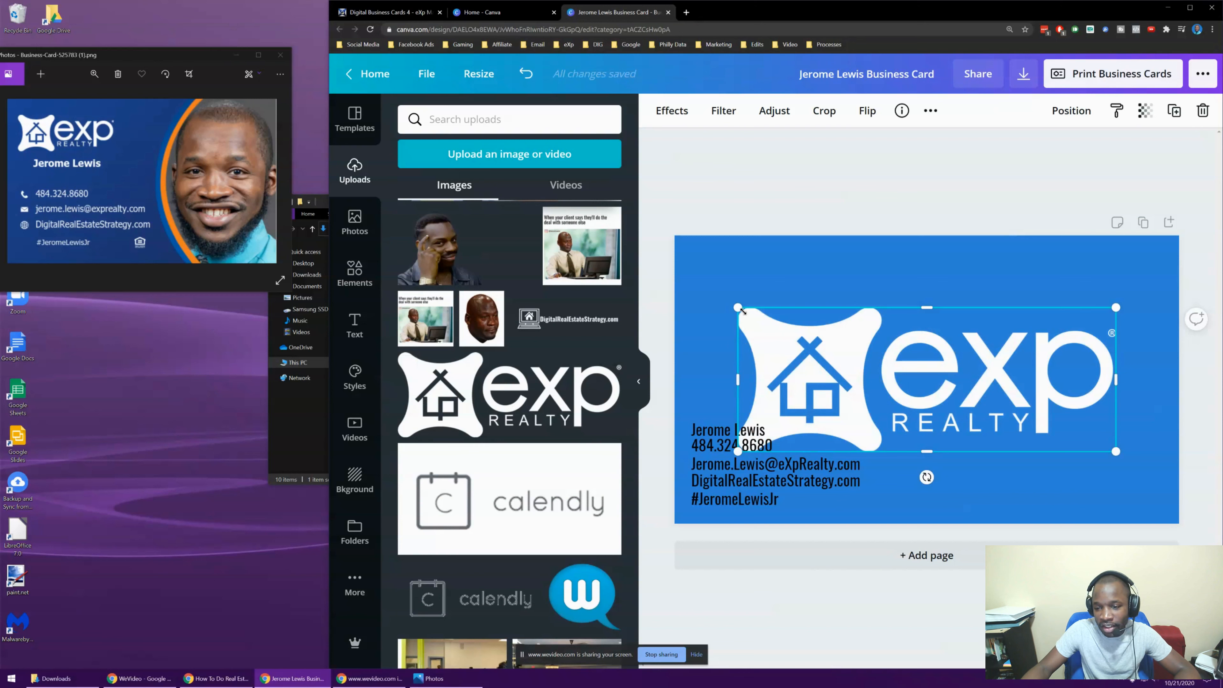
left_click_drag(783, 329, 914, 373)
left_click_drag(1030, 403, 821, 296)
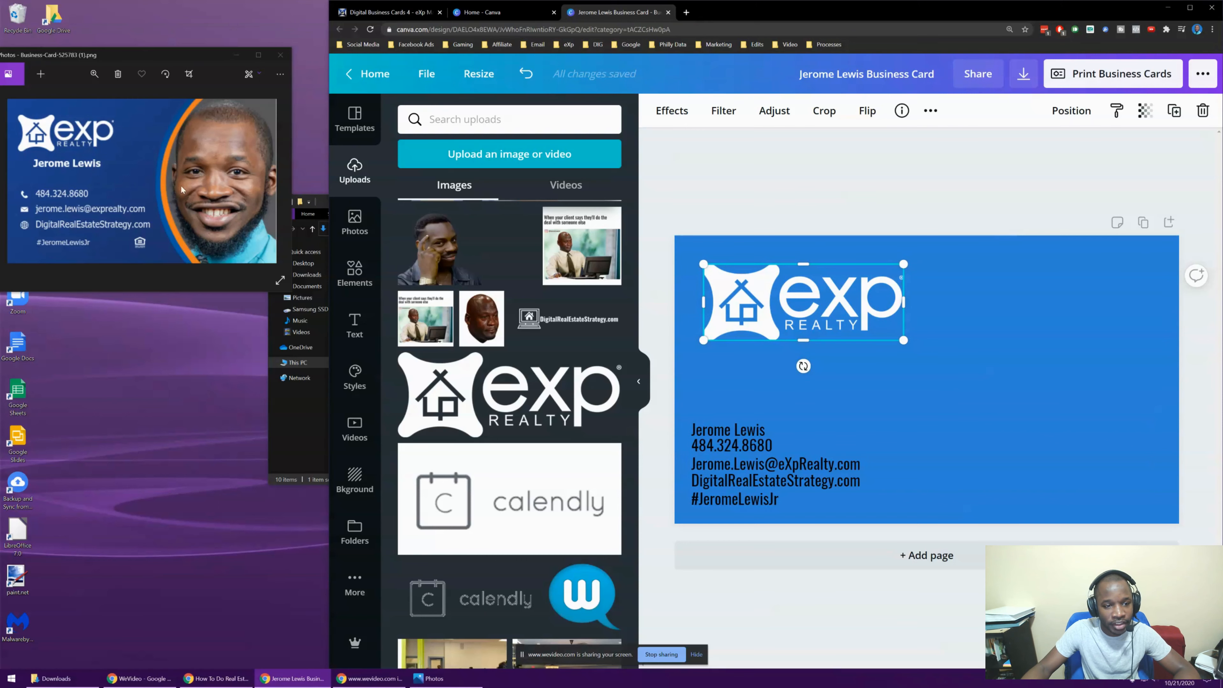
Close the Downloads folder window and select the name text on the card
left_click(309, 428)
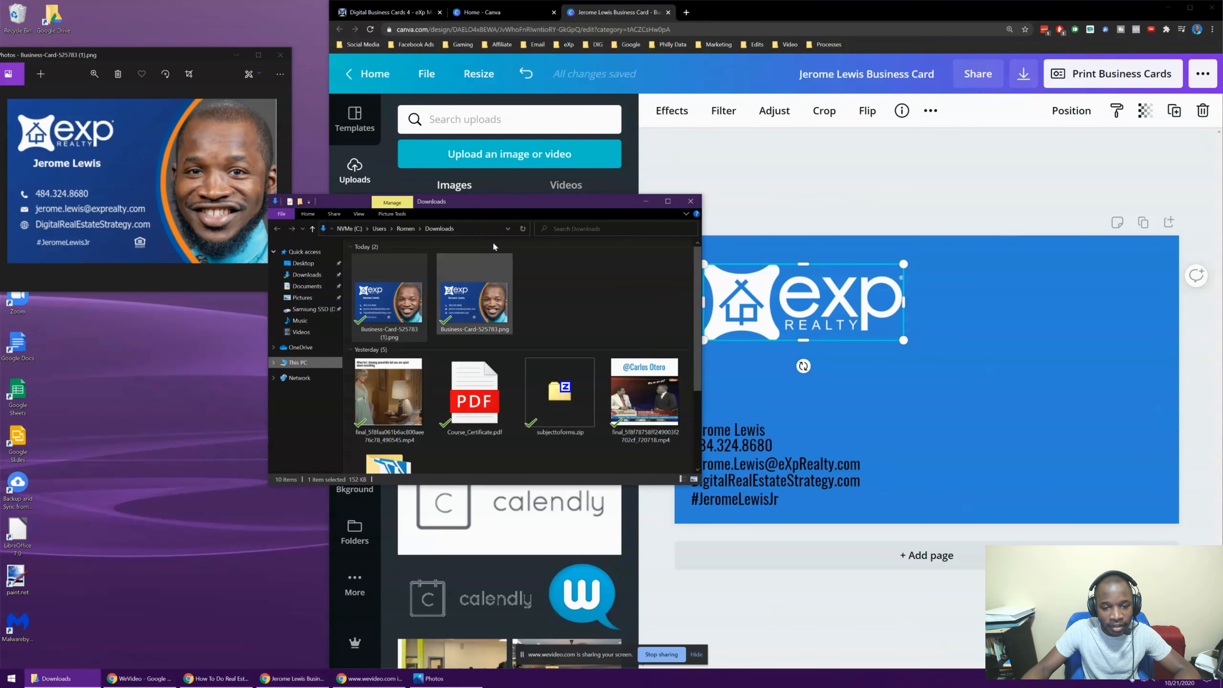
left_click(693, 201)
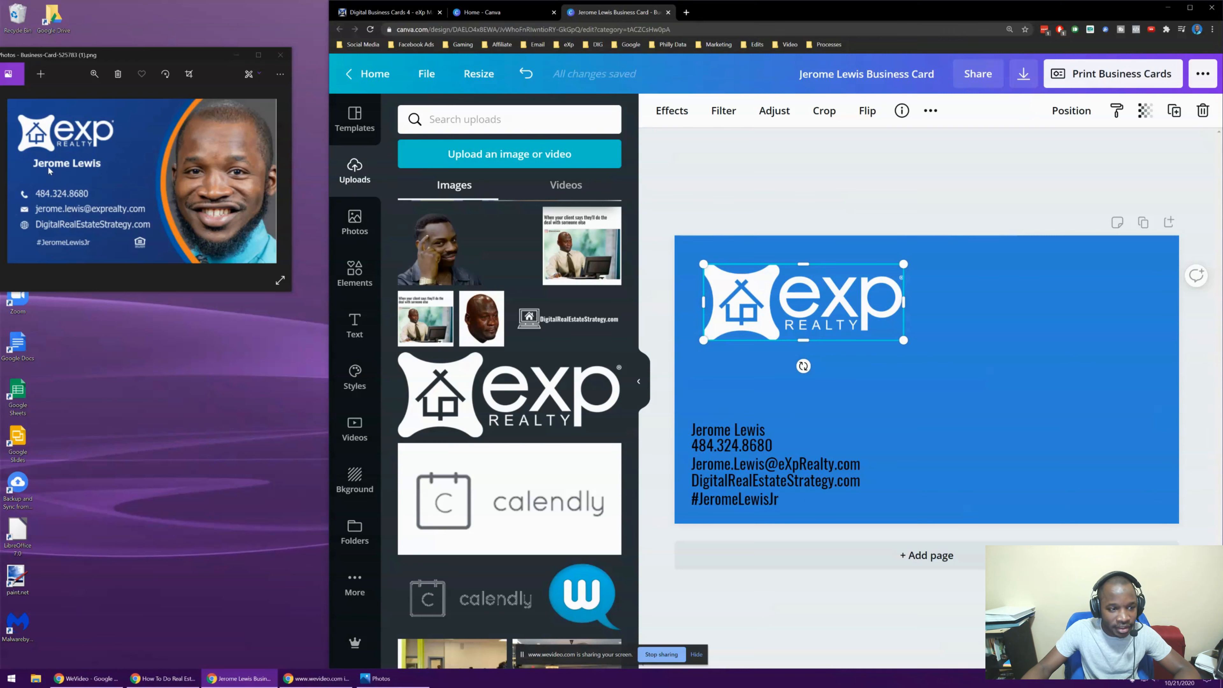
left_click(745, 431)
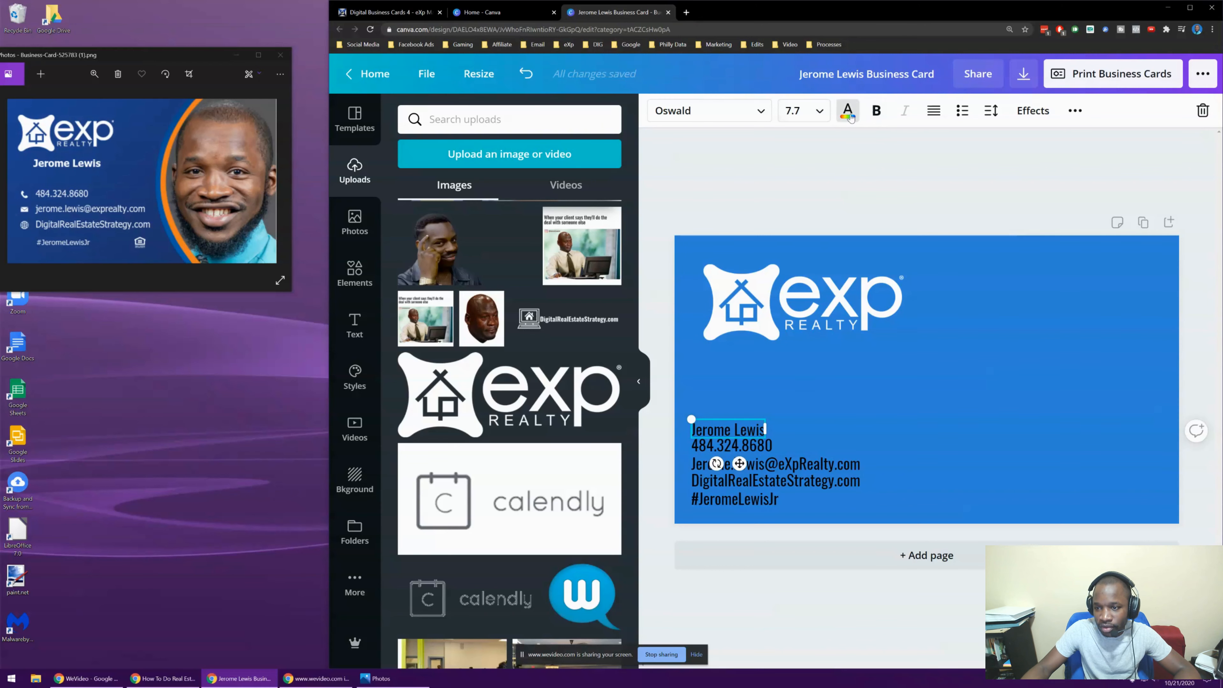
Make the agent's name white and move it up to sit just beneath the eXp logo
left_click(848, 112)
left_click(493, 340)
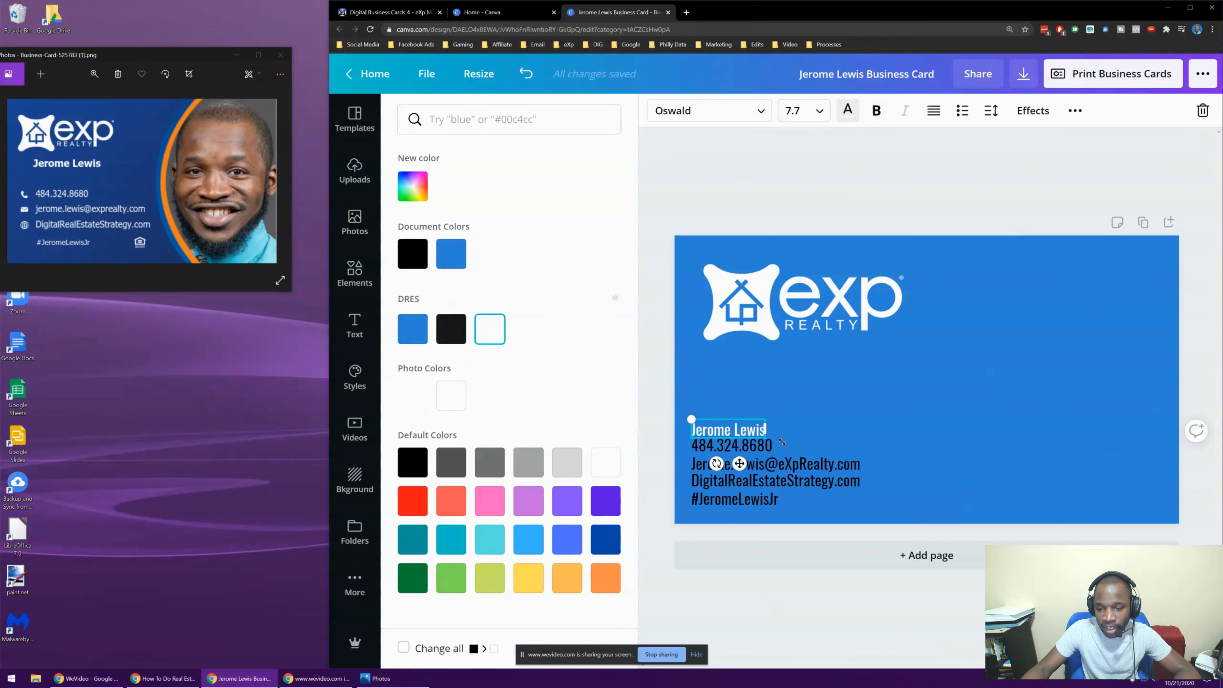
left_click(750, 427)
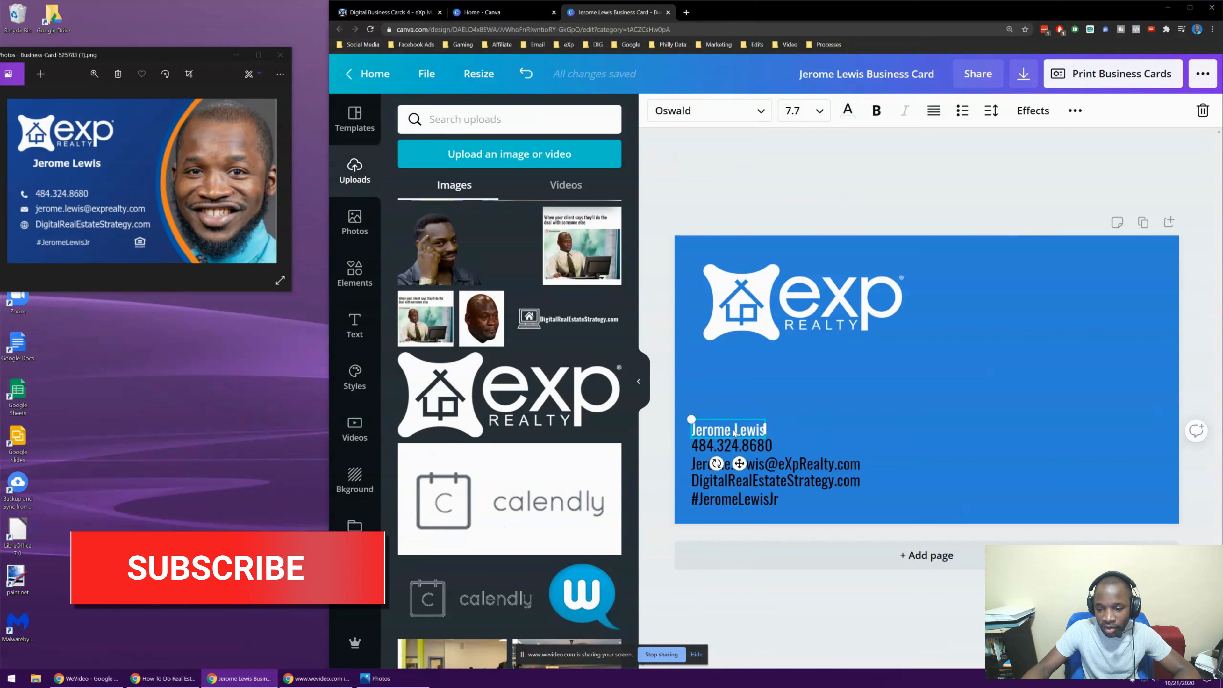
left_click_drag(738, 420, 741, 361)
left_click(764, 216)
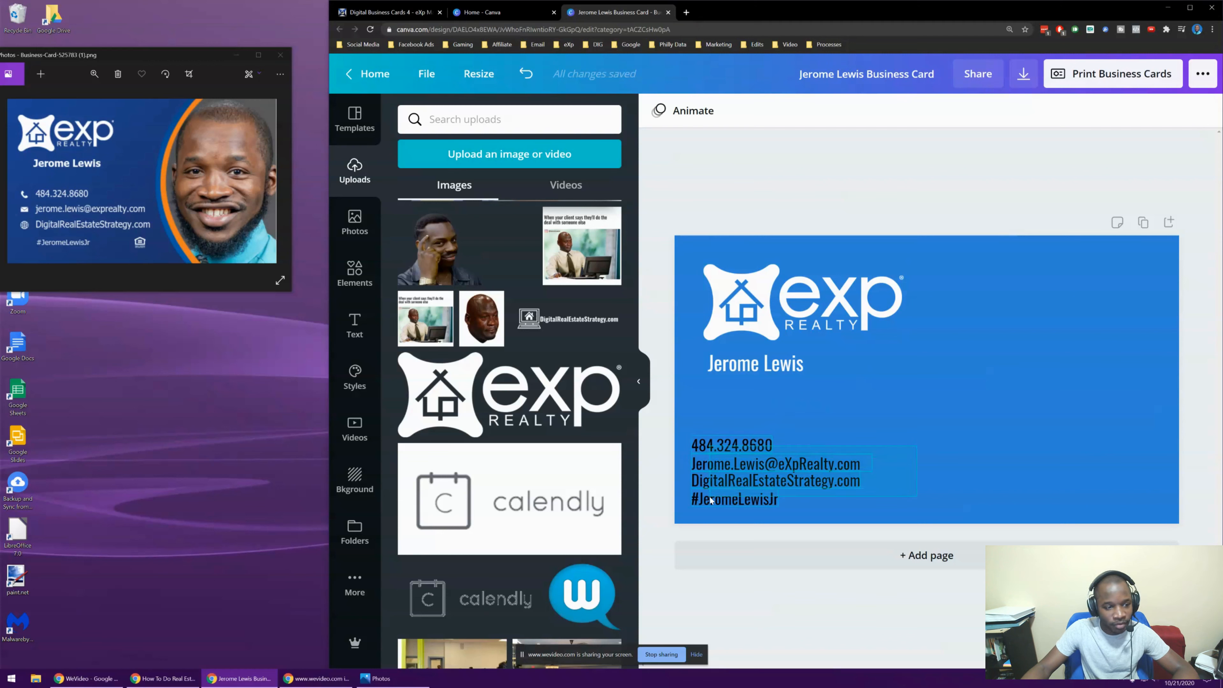
Shift the contact details block slightly right to line up with the name
left_click(734, 443)
left_click(943, 424)
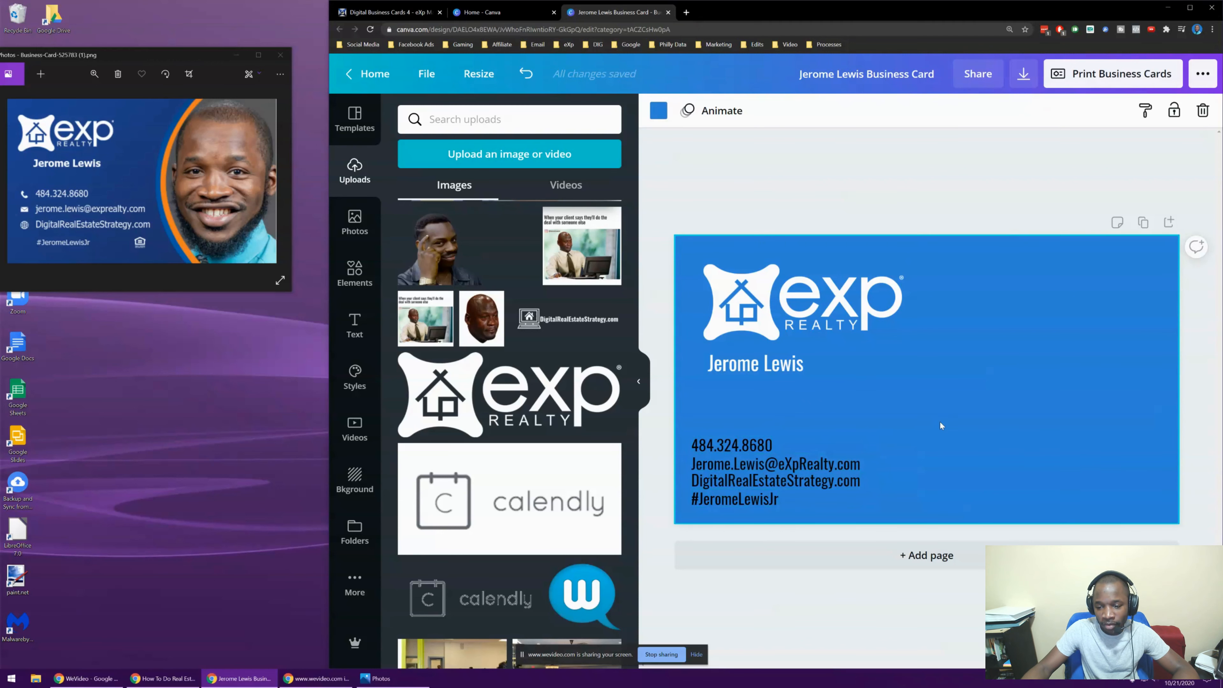
left_click(739, 470)
left_click_drag(737, 462, 752, 457)
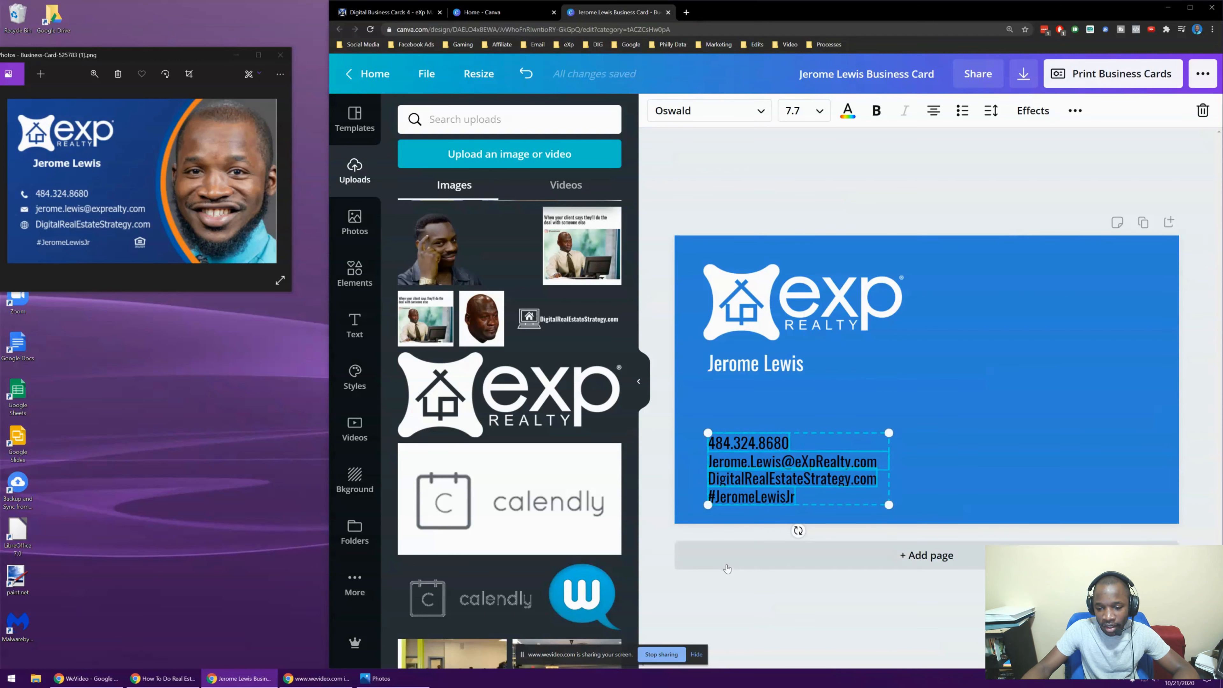
left_click(897, 431)
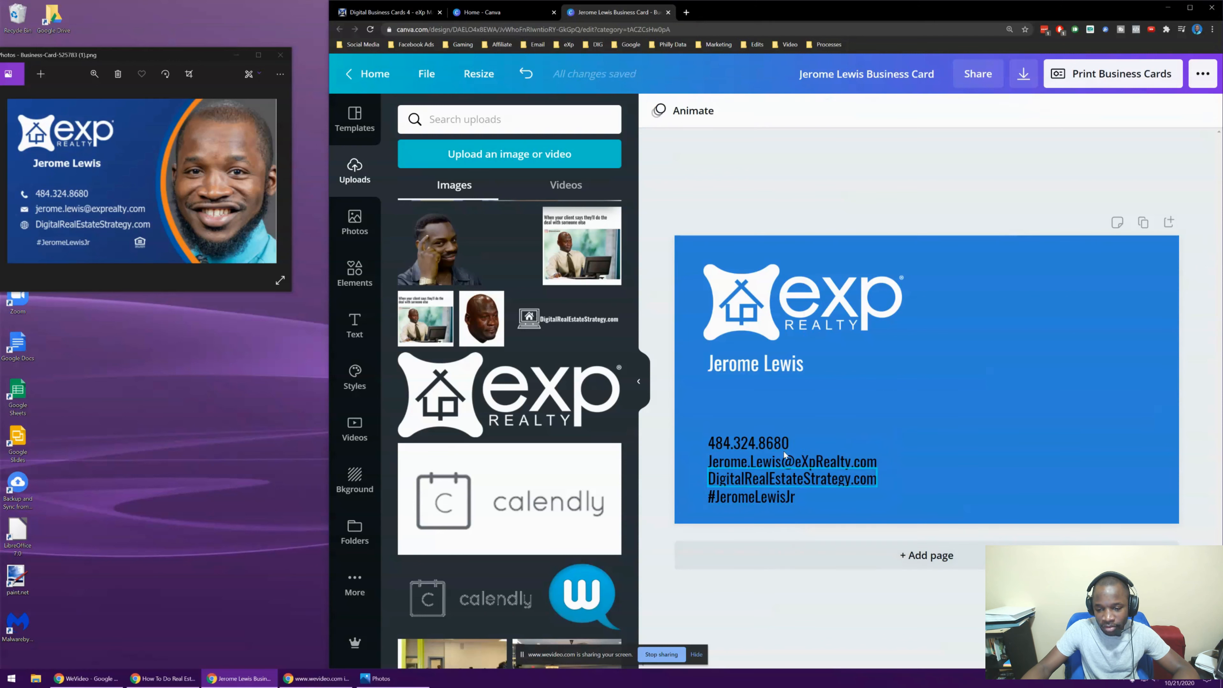
Change the contact details text colour to white
left_click(723, 498)
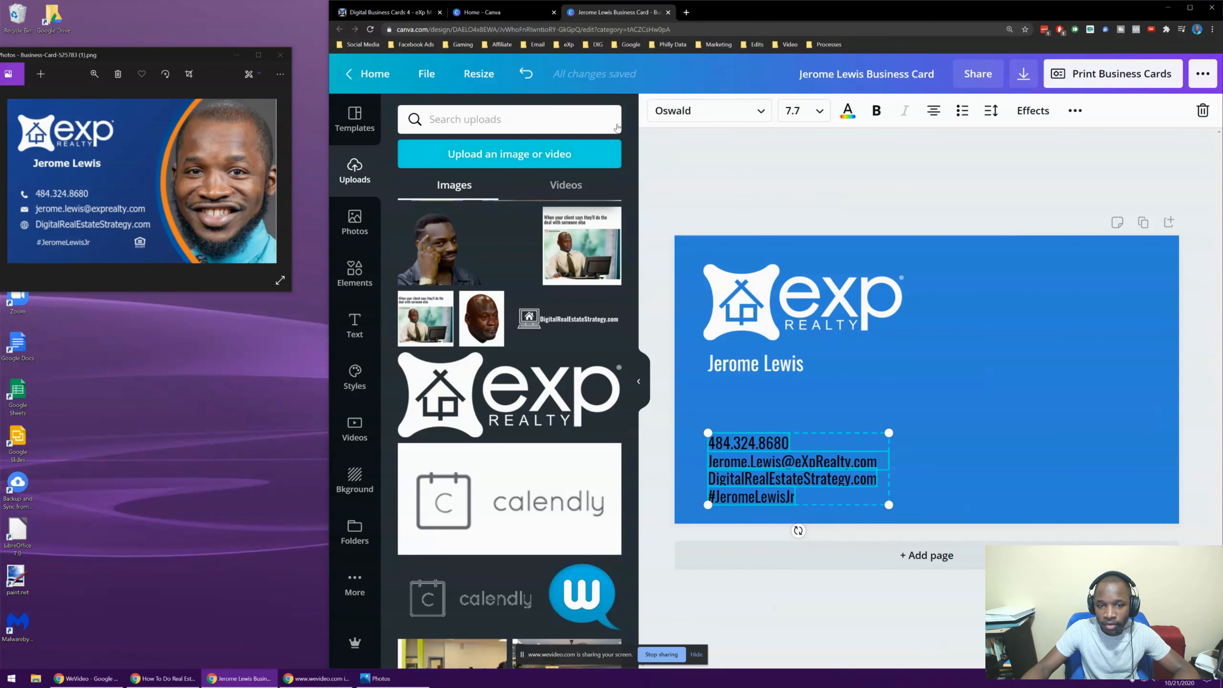
left_click(849, 113)
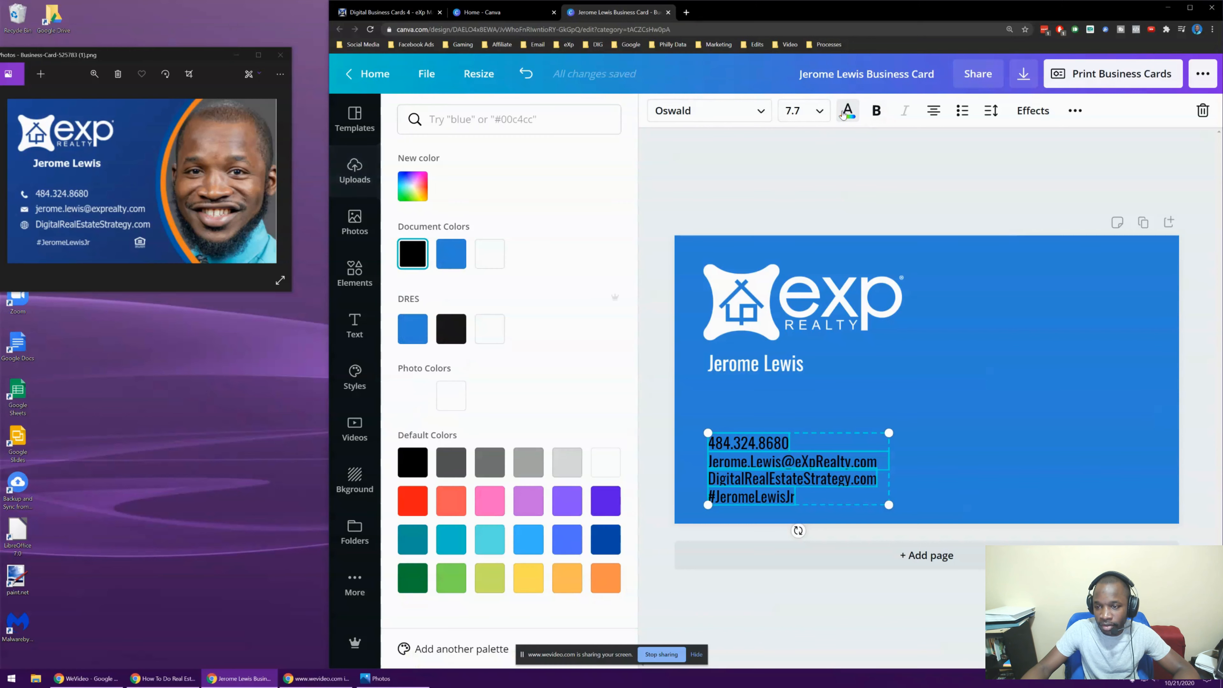
left_click(495, 331)
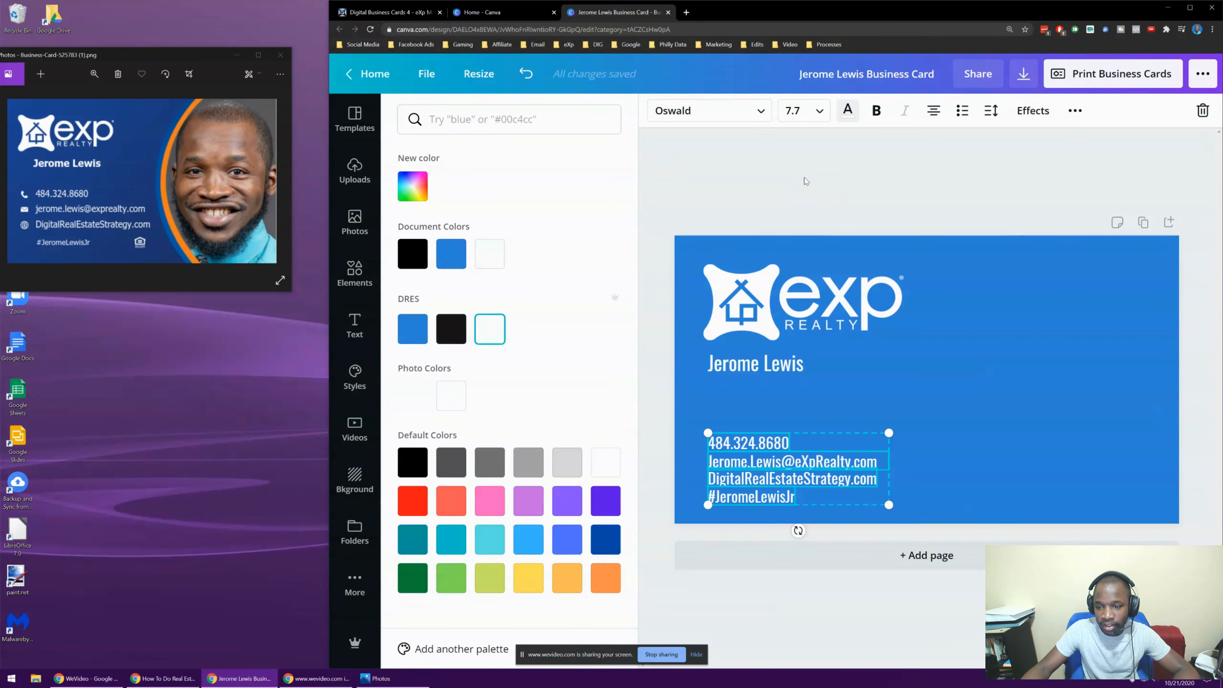
left_click(805, 178)
left_click(878, 170)
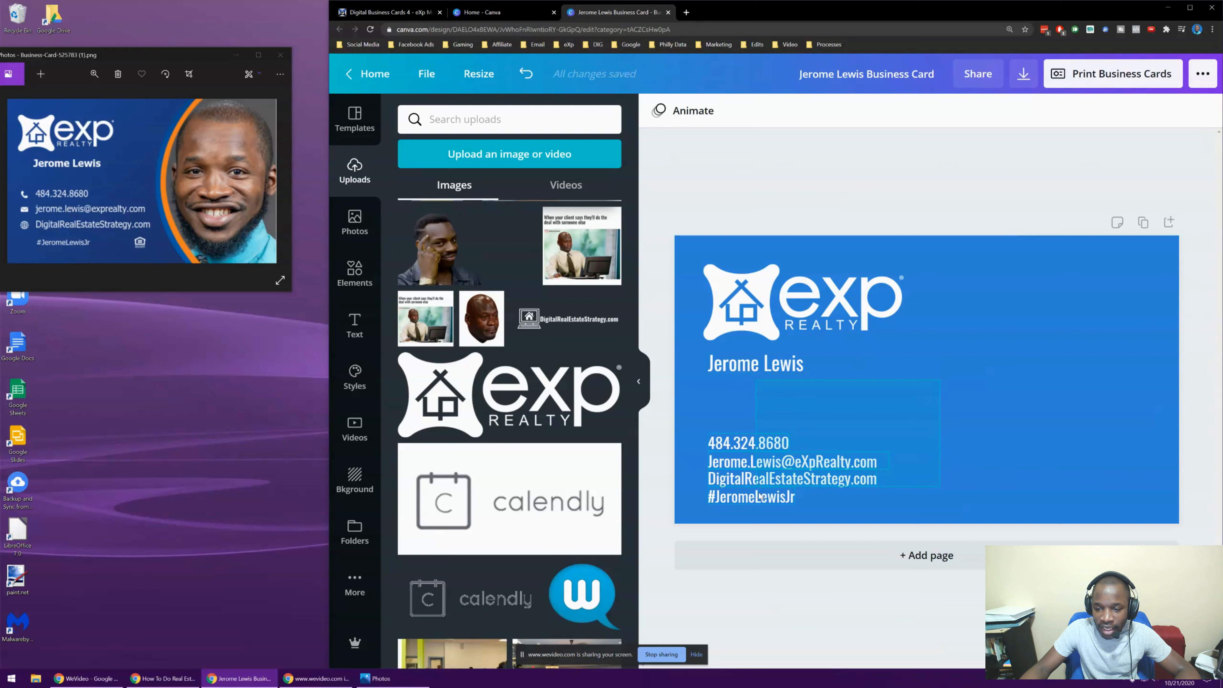
Apply the Shadow effect to the contact details text
left_click(867, 464)
left_click(931, 424)
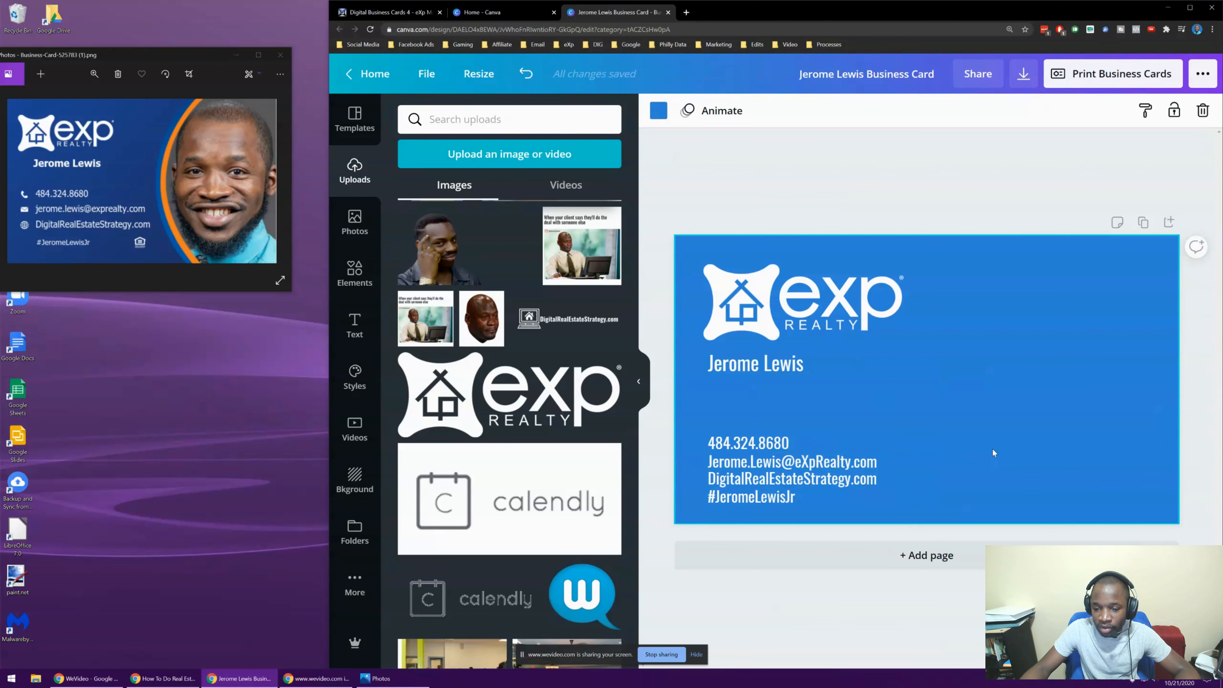
left_click(788, 447)
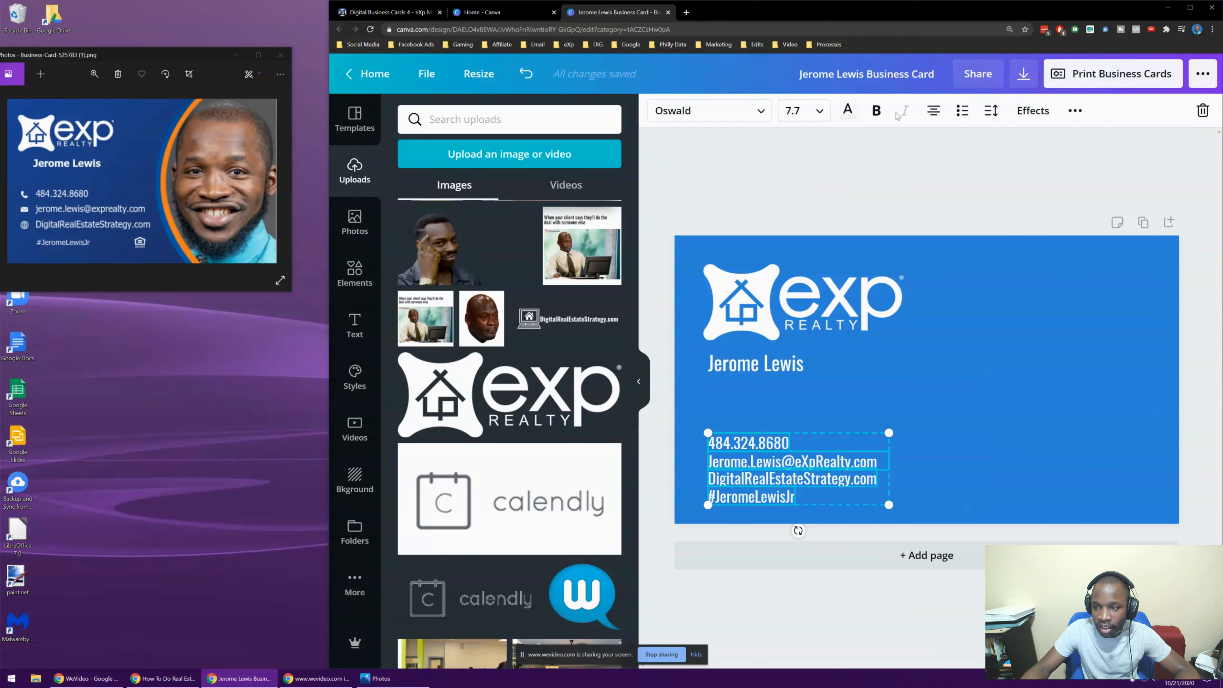
left_click(1034, 110)
left_click(509, 180)
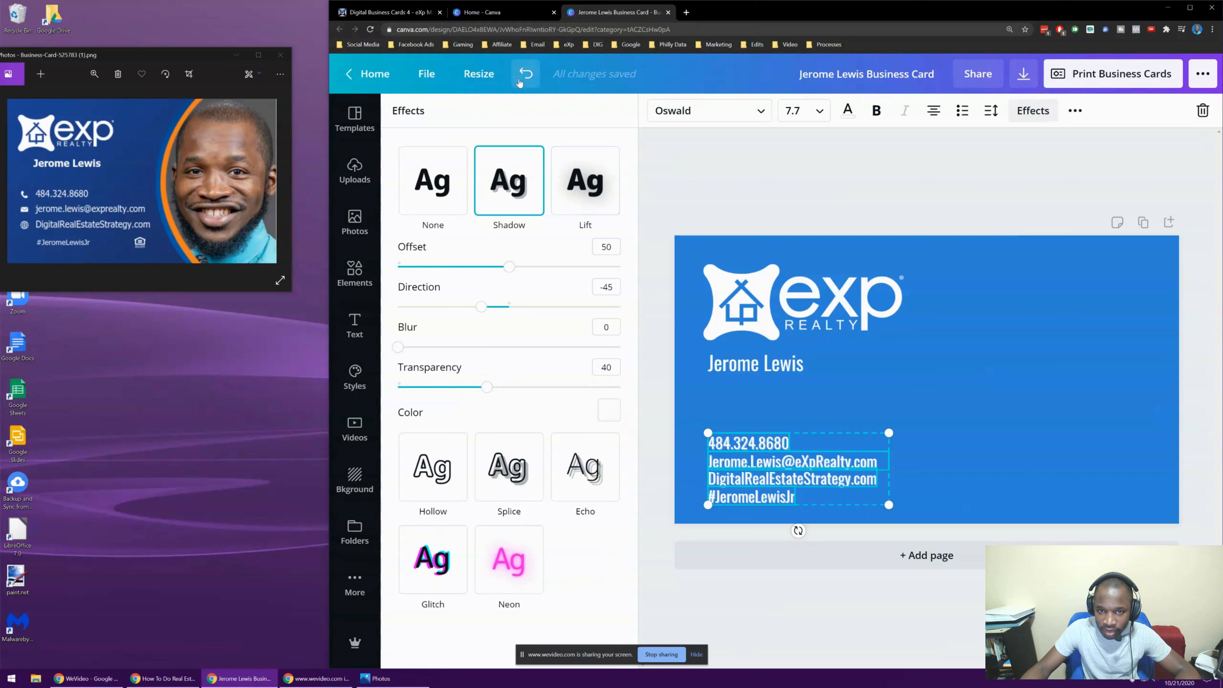
left_click_drag(1032, 394, 726, 503)
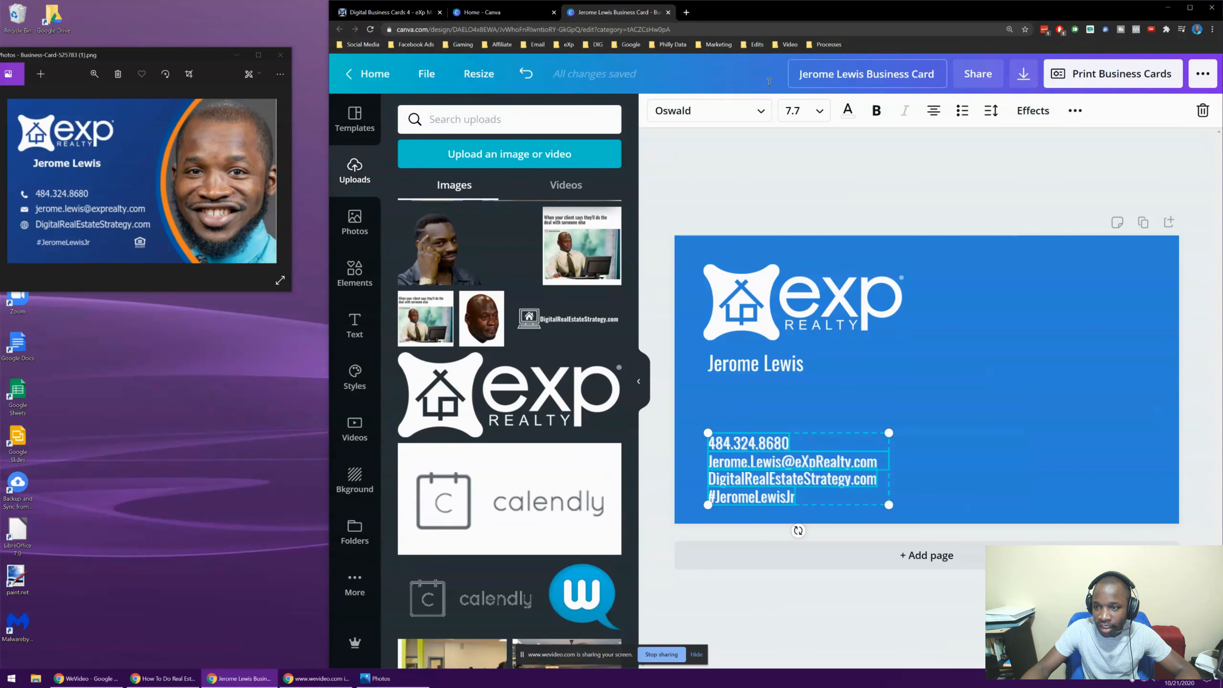
Set the contact shadow colour to black and its transparency to 100
left_click(1033, 110)
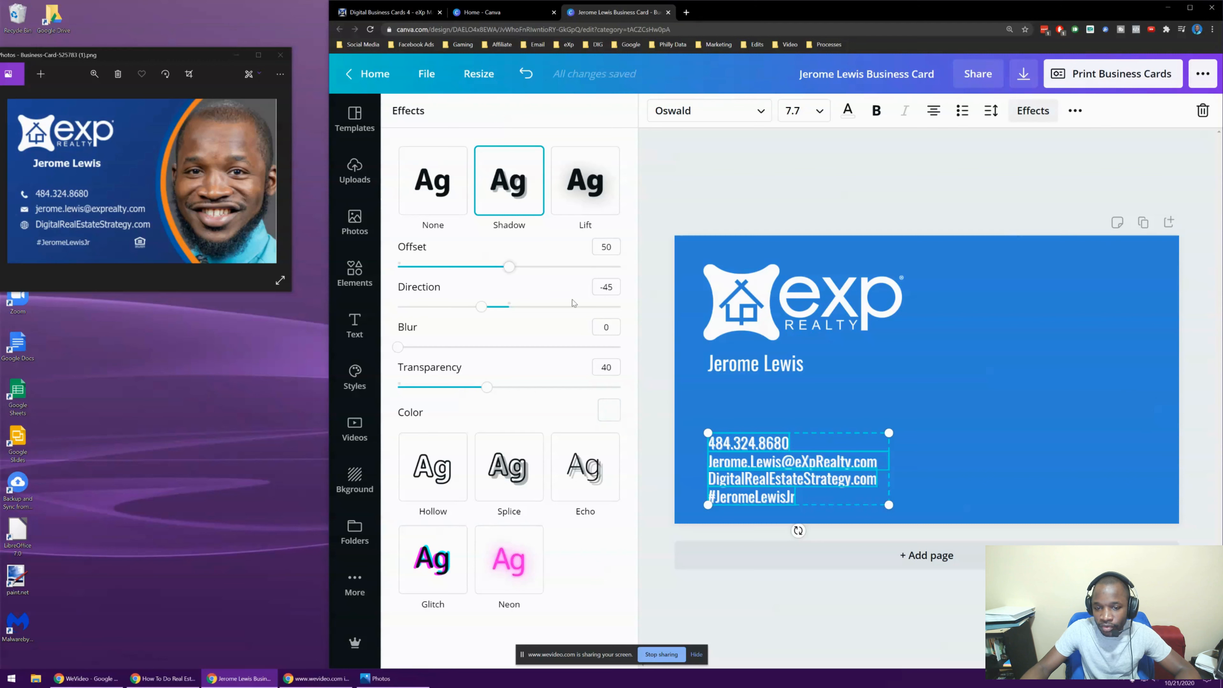
left_click(608, 411)
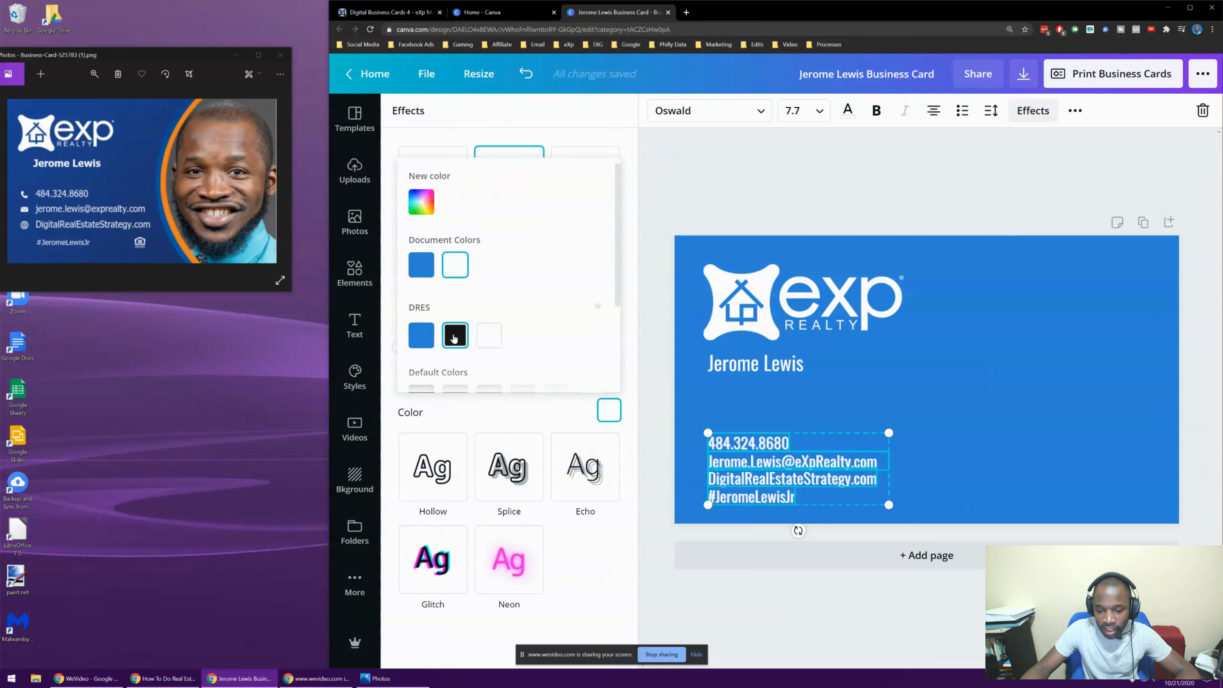
left_click(454, 338)
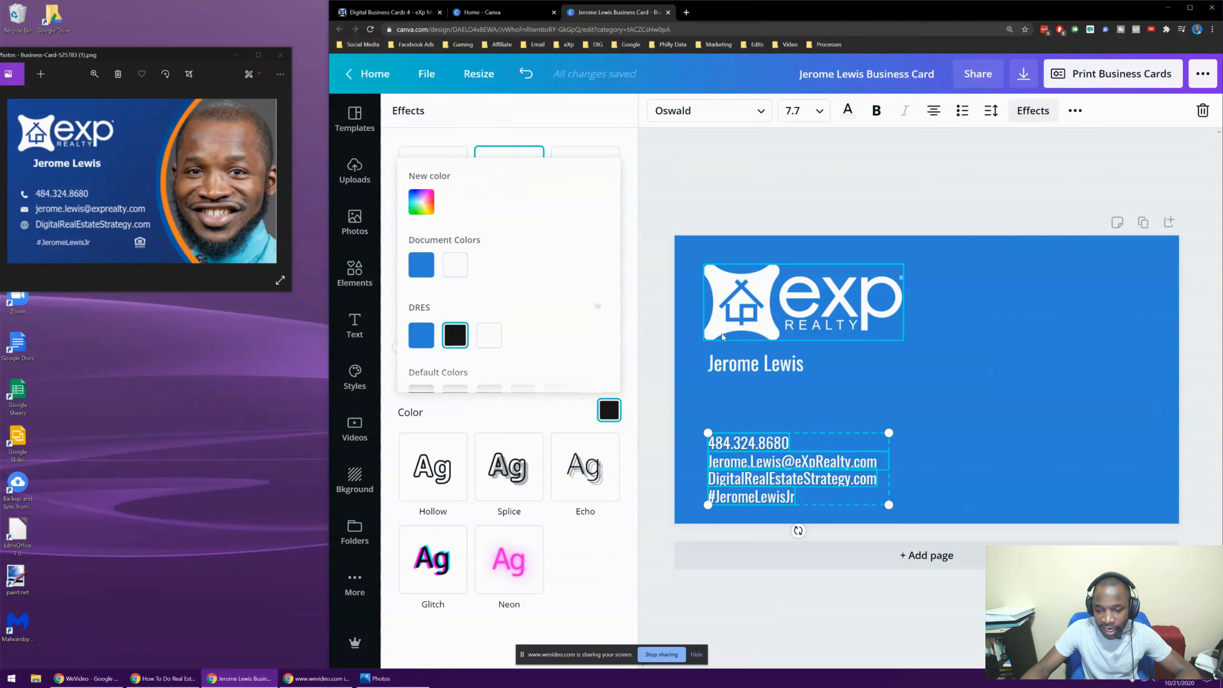
left_click(521, 424)
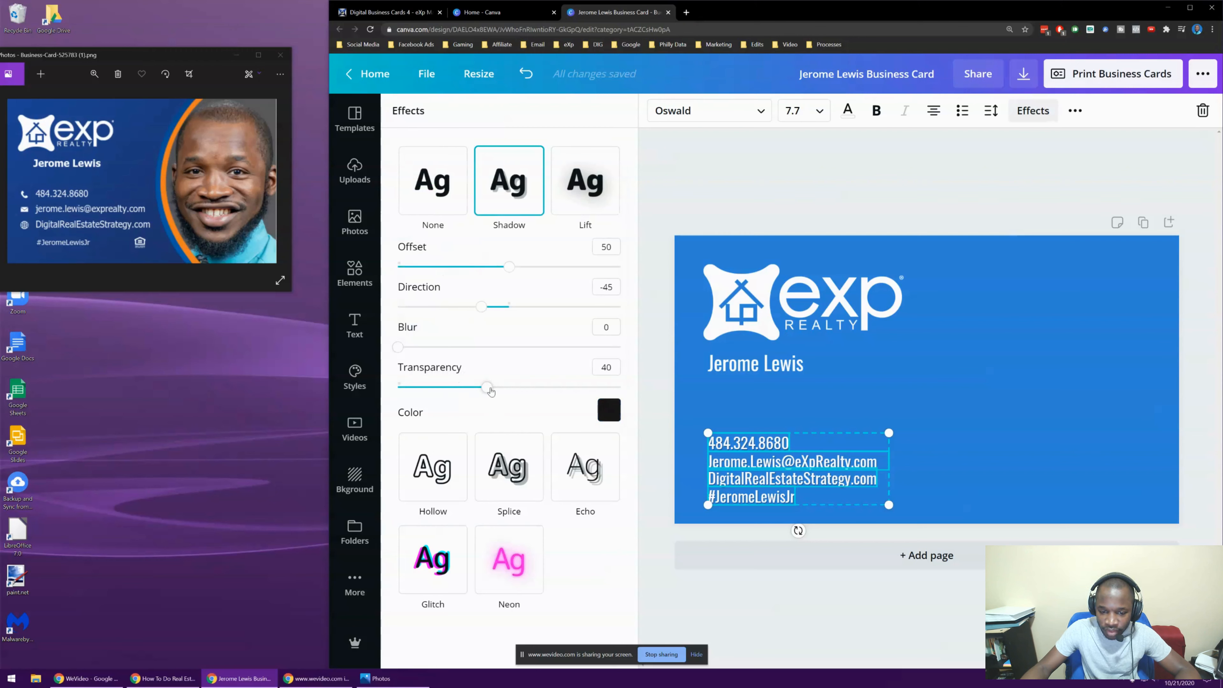
left_click_drag(487, 387, 676, 392)
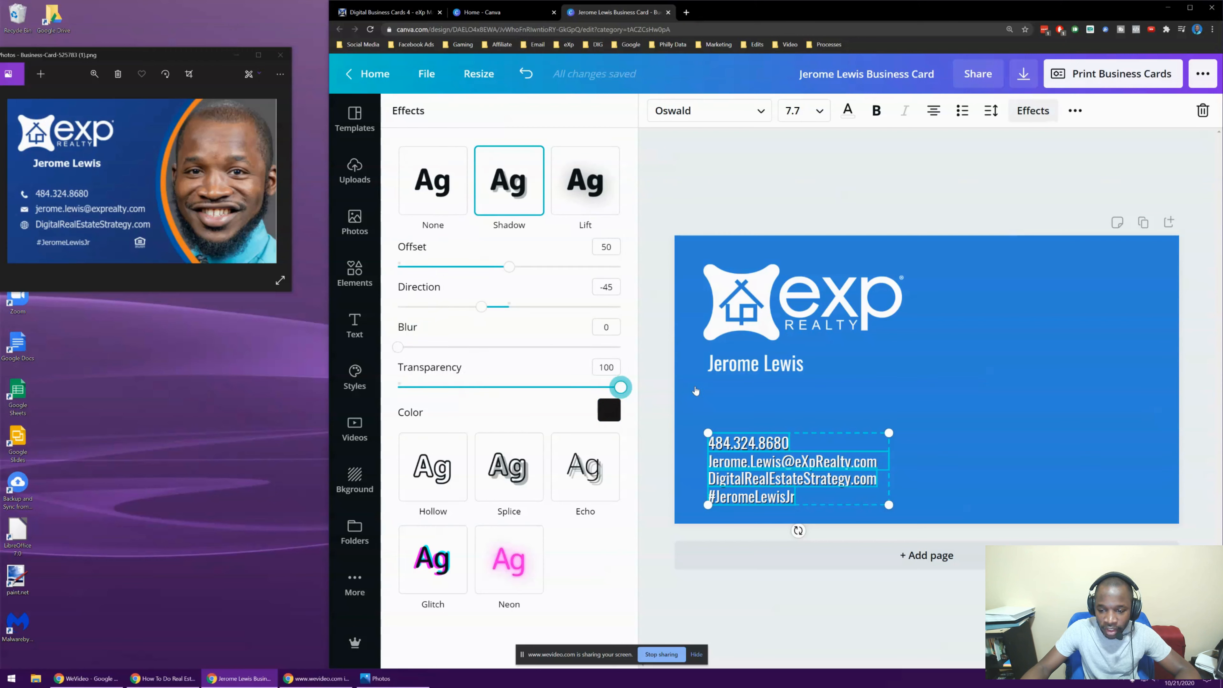
left_click(981, 391)
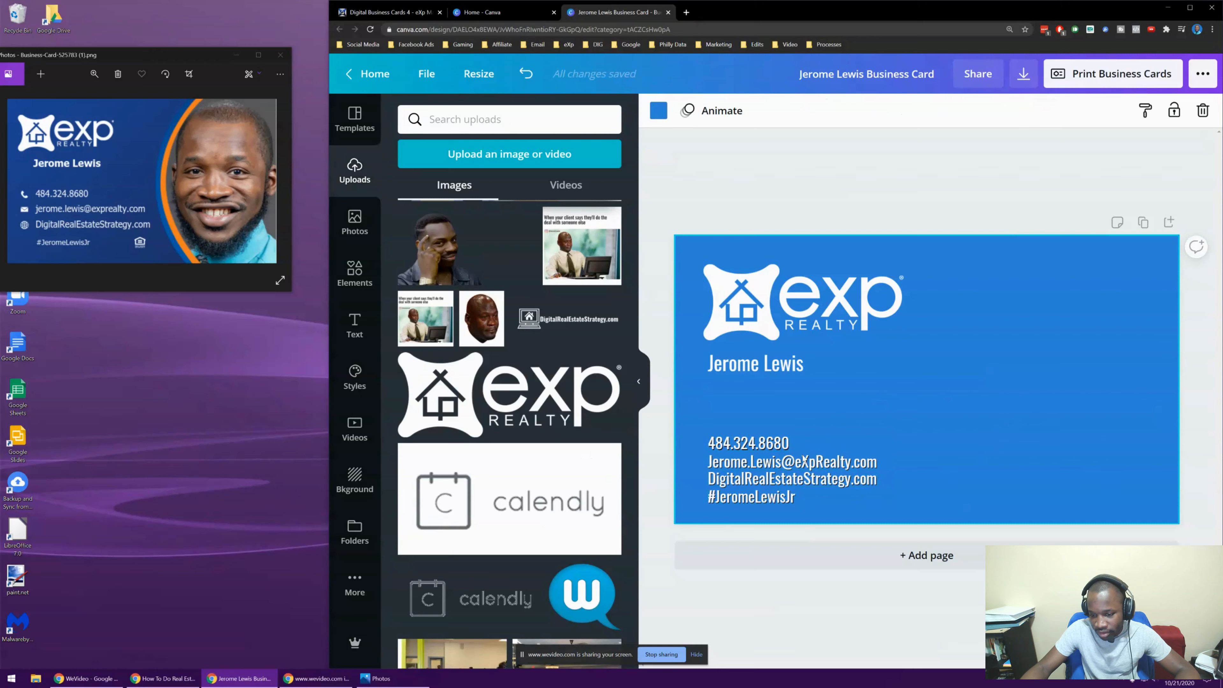
left_click(723, 504)
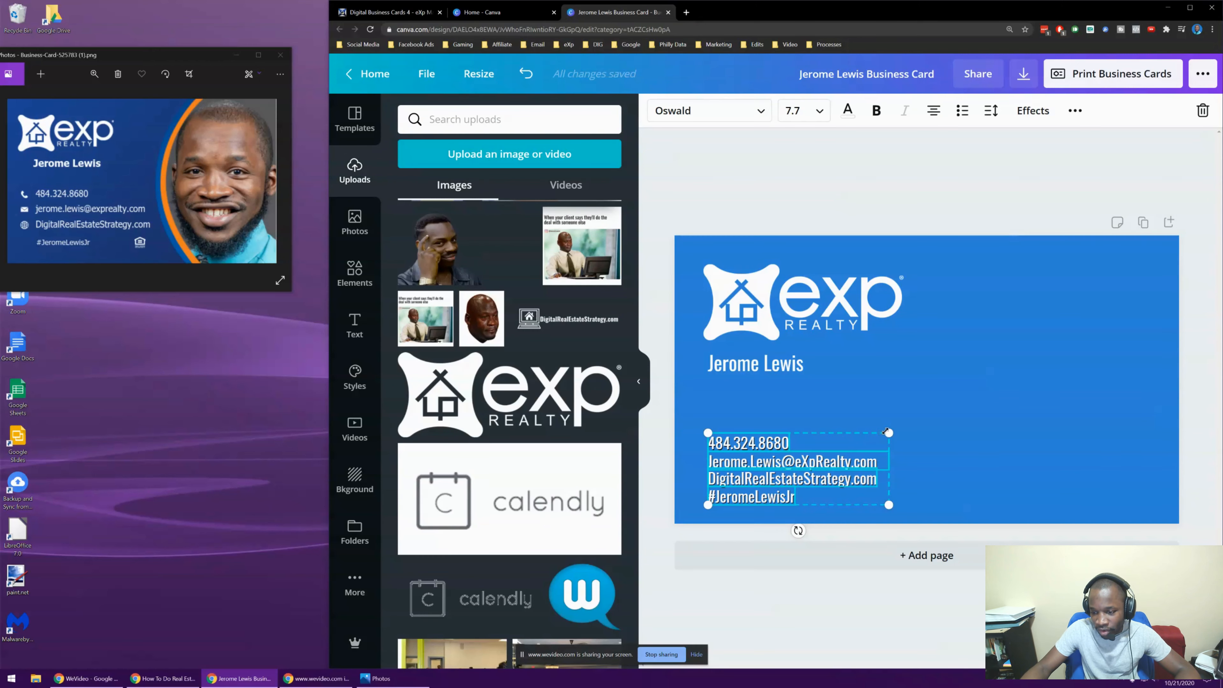
Enlarge the contact box slightly, then give the name a black shadow at transparency 100
left_click_drag(889, 433, 919, 388)
left_click(915, 388)
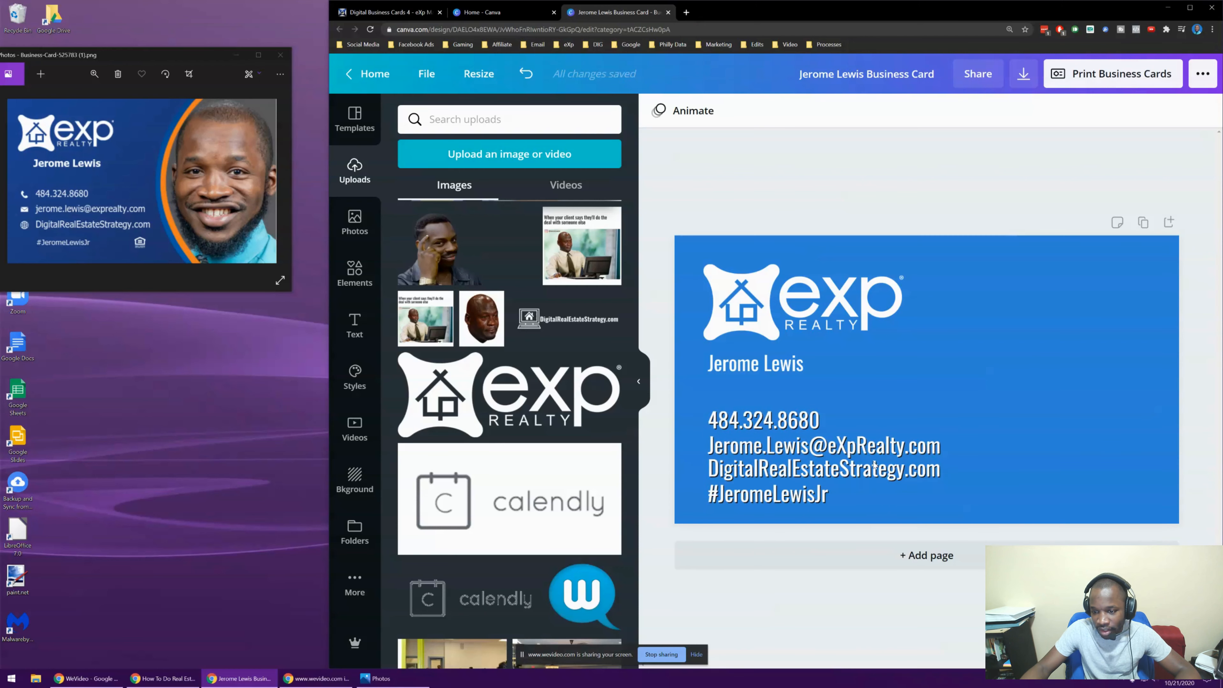
left_click(782, 371)
left_click(1029, 115)
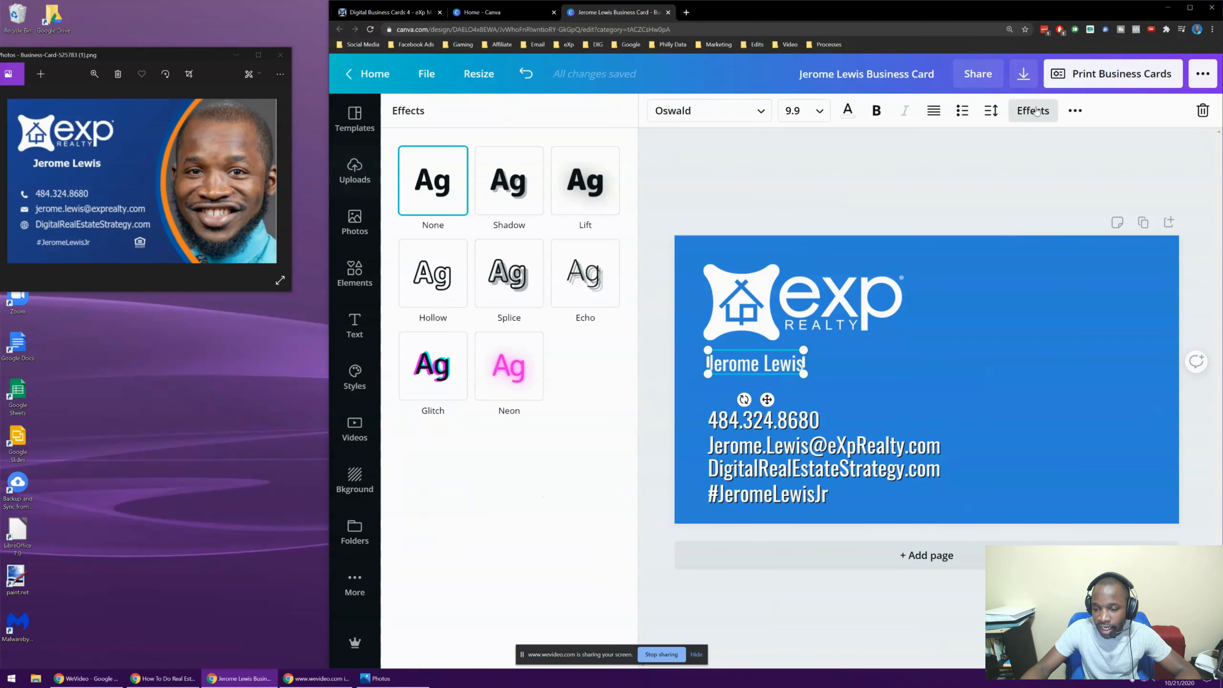
left_click(509, 184)
left_click_drag(487, 387, 654, 407)
left_click(609, 411)
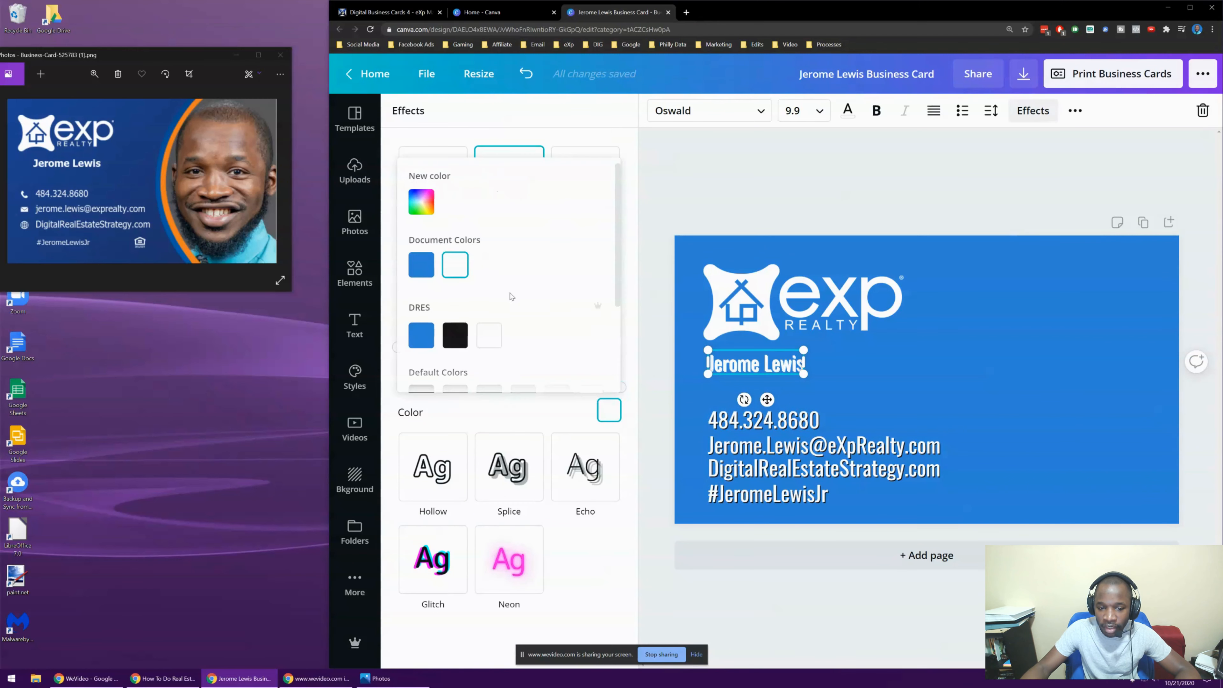
left_click(453, 329)
left_click(986, 231)
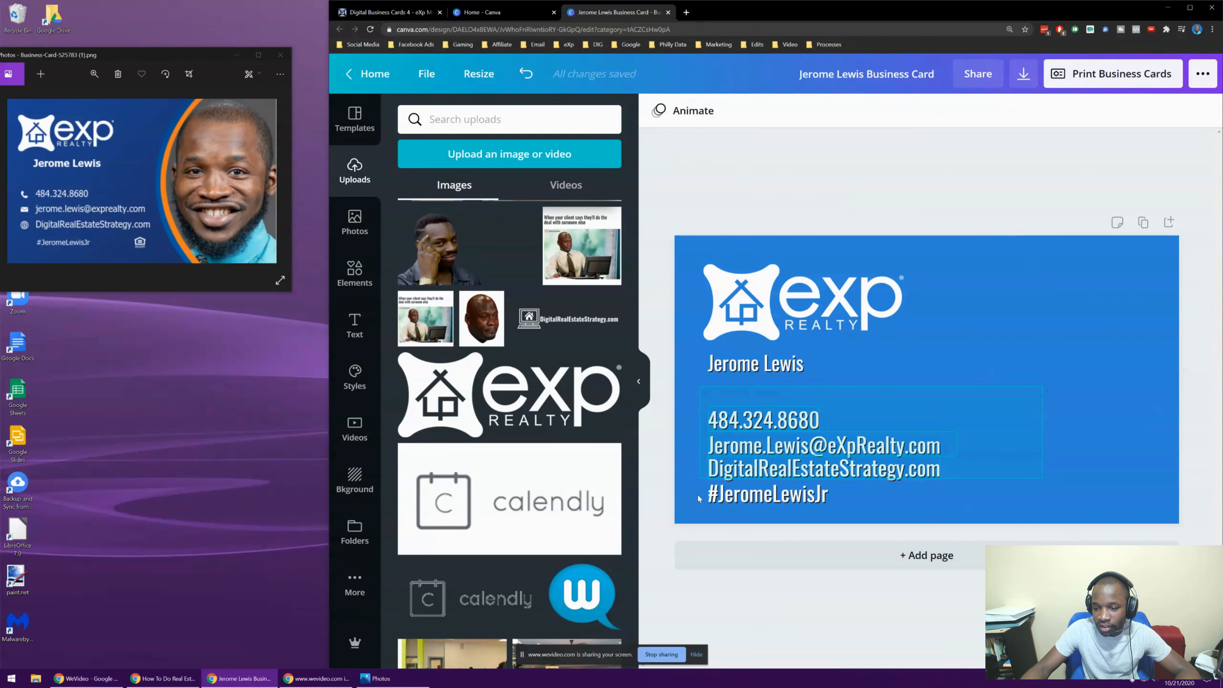
Make both the name and the contact details bold
left_click(737, 403)
left_click(747, 372)
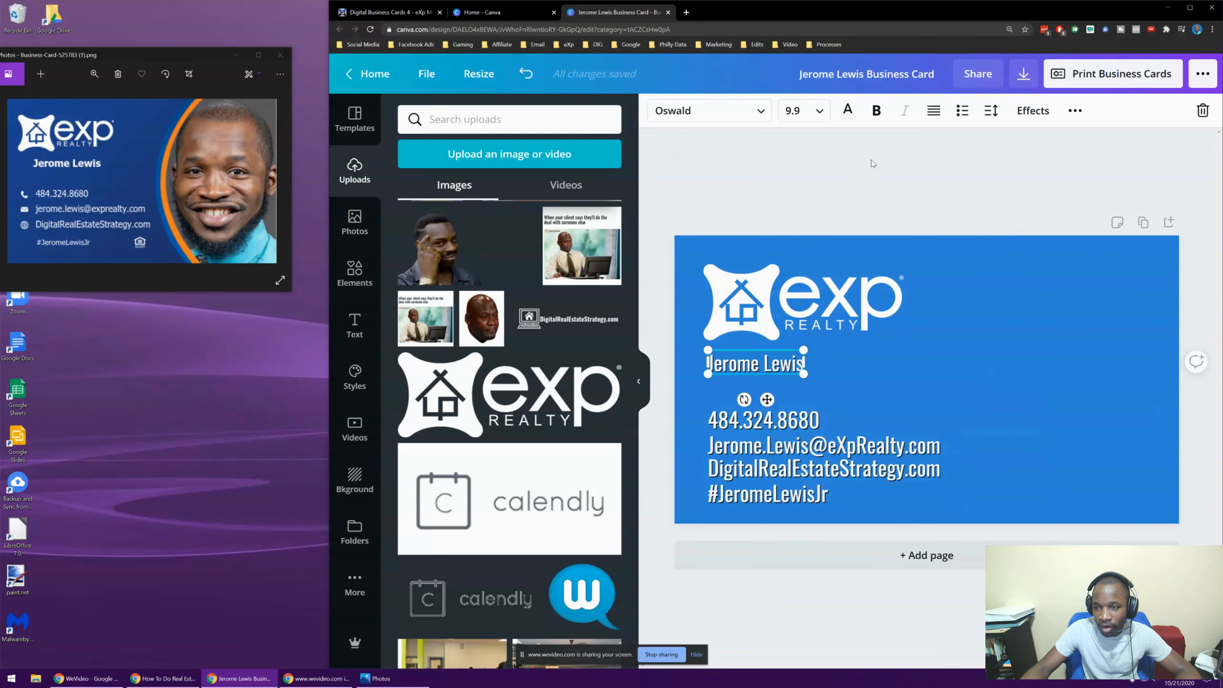
left_click(877, 110)
left_click(789, 175)
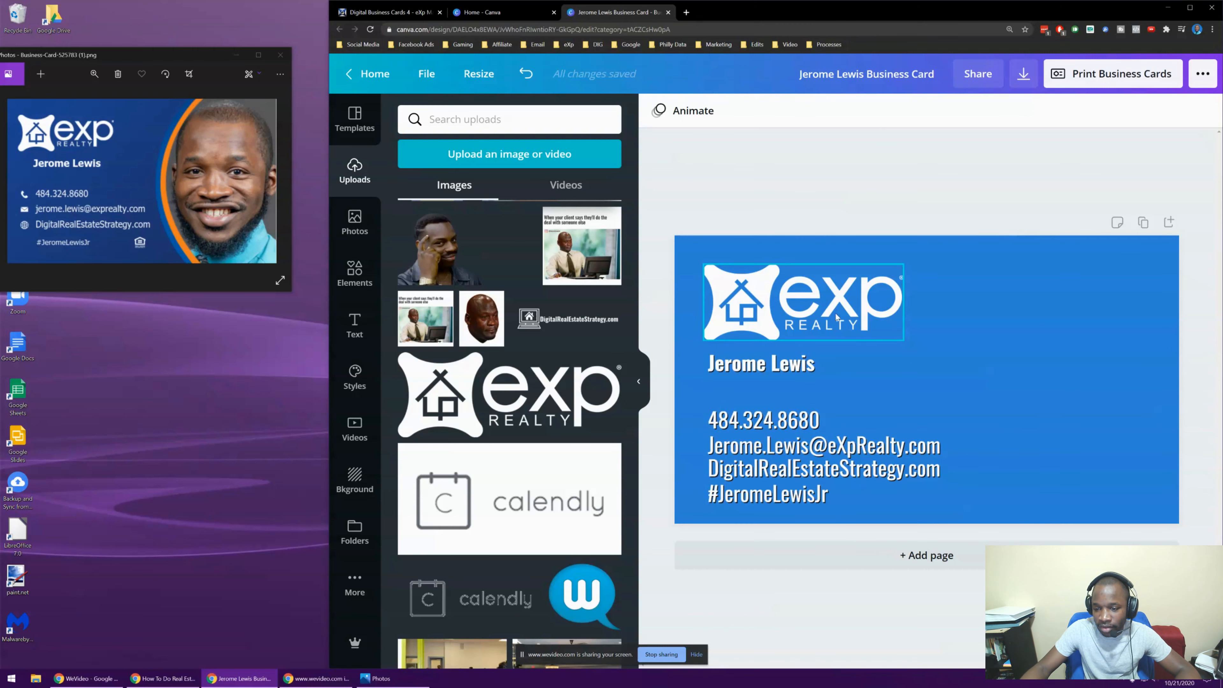
left_click(775, 496)
left_click(877, 111)
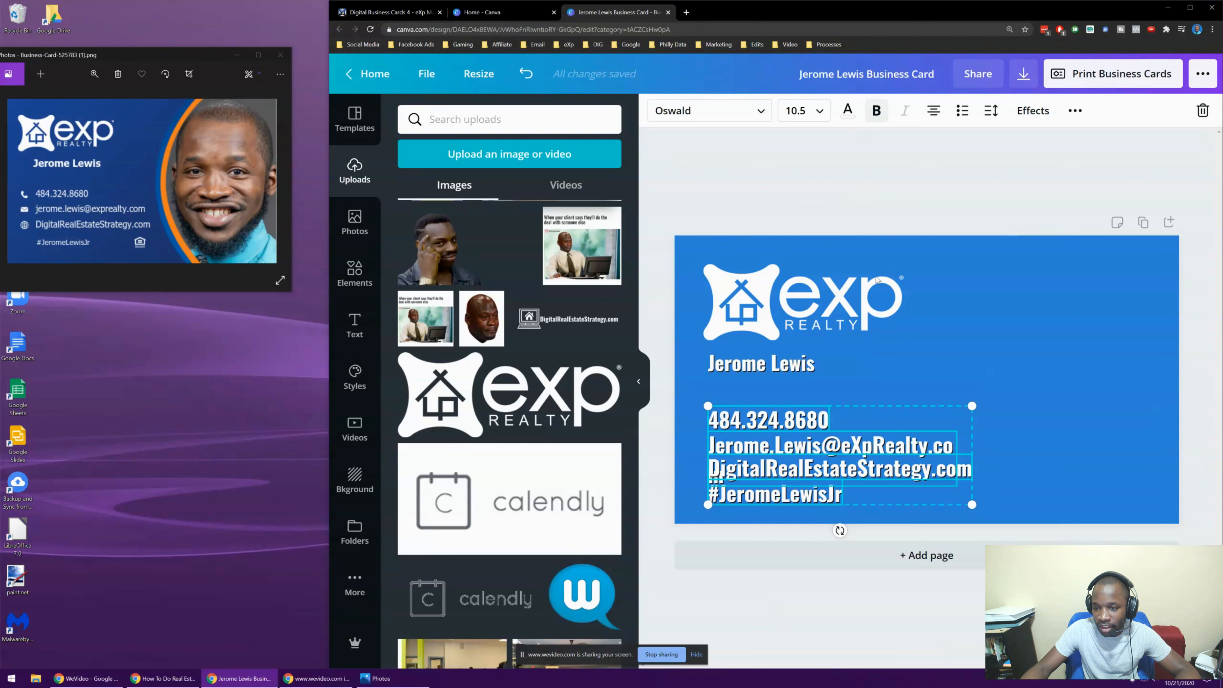
left_click(843, 213)
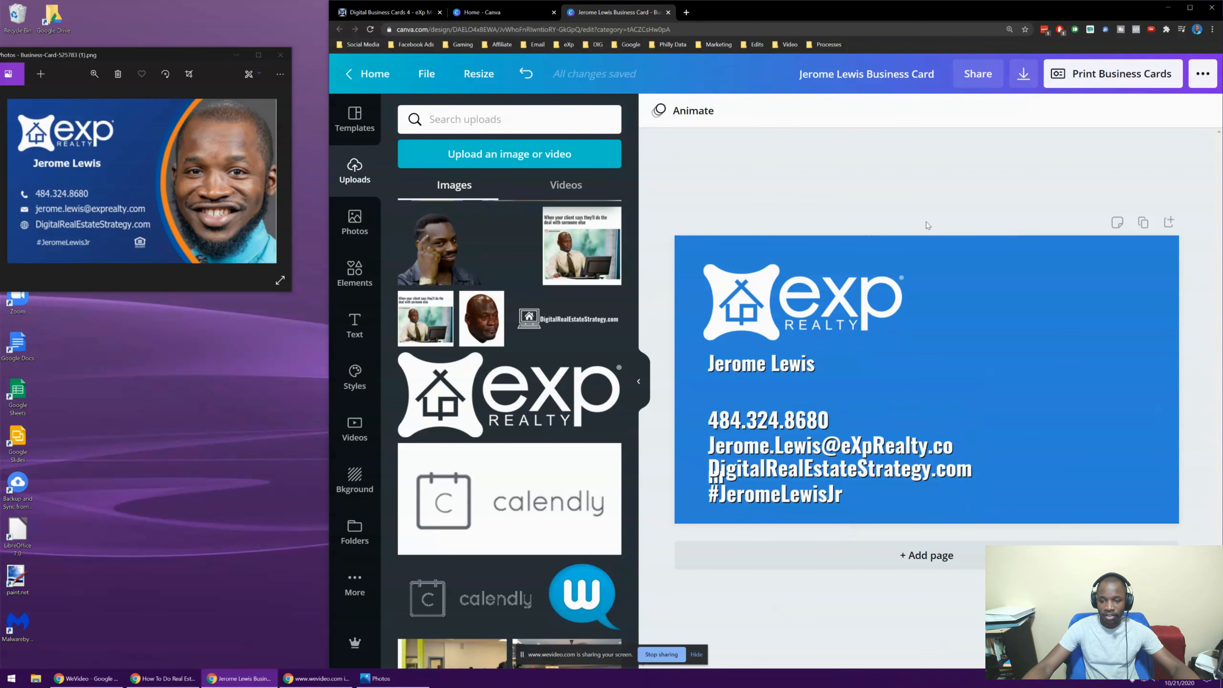
Widen the email and website box so the email fits on one line
left_click(952, 443)
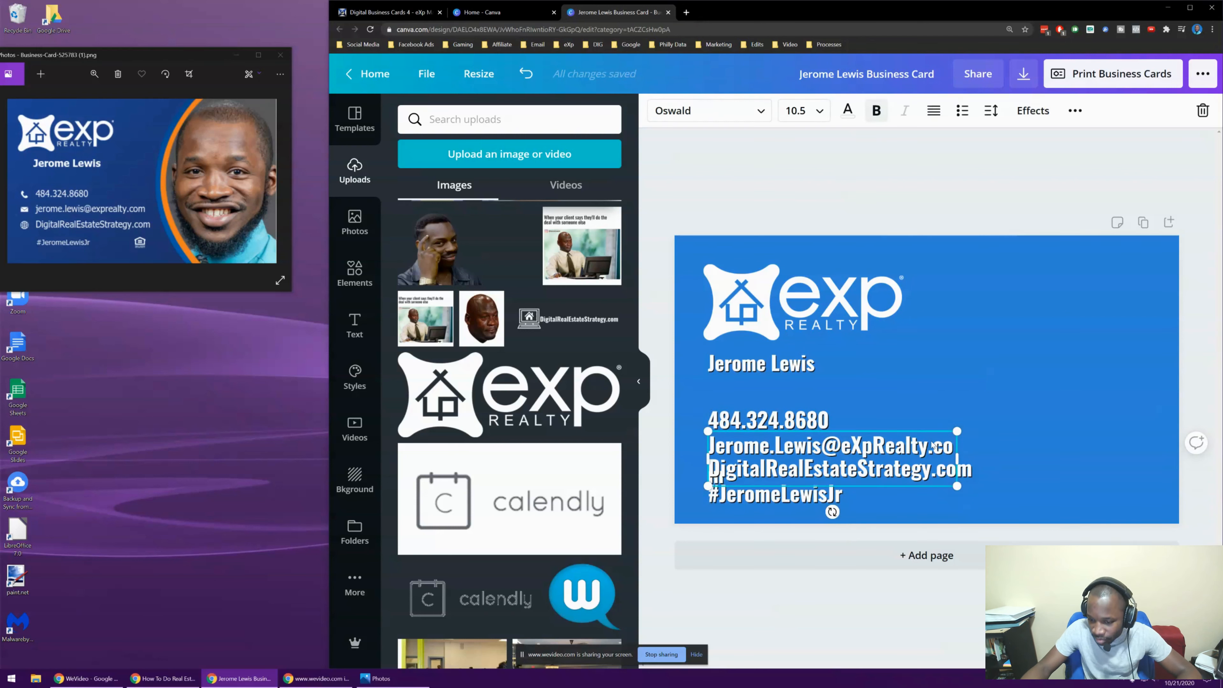
left_click_drag(959, 459, 982, 457)
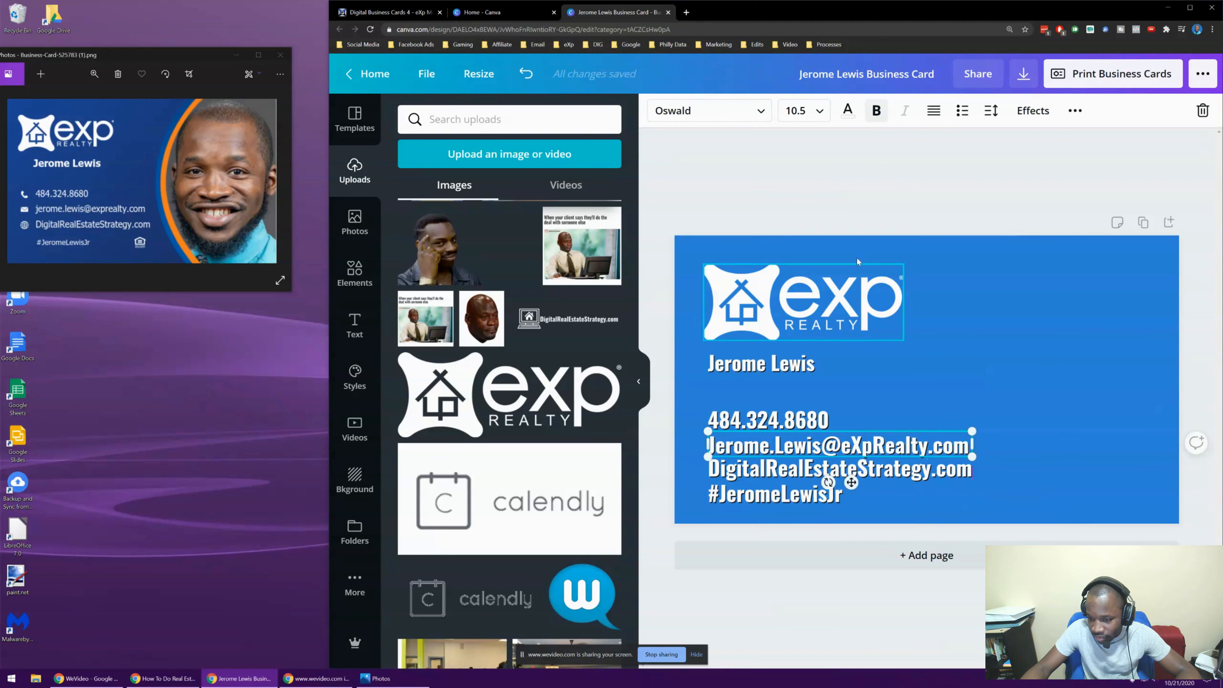
left_click(783, 432)
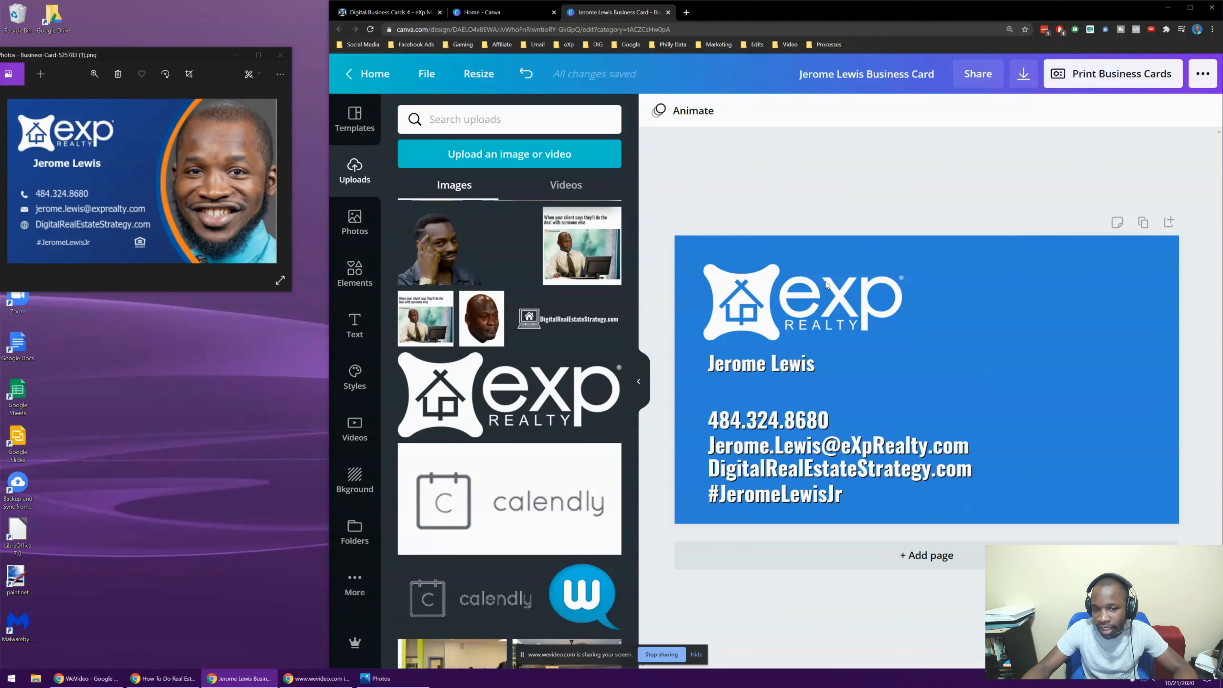
Search Elements for 'house' and add the rooftops illustration to the card
scroll(464, 371, "down", 2)
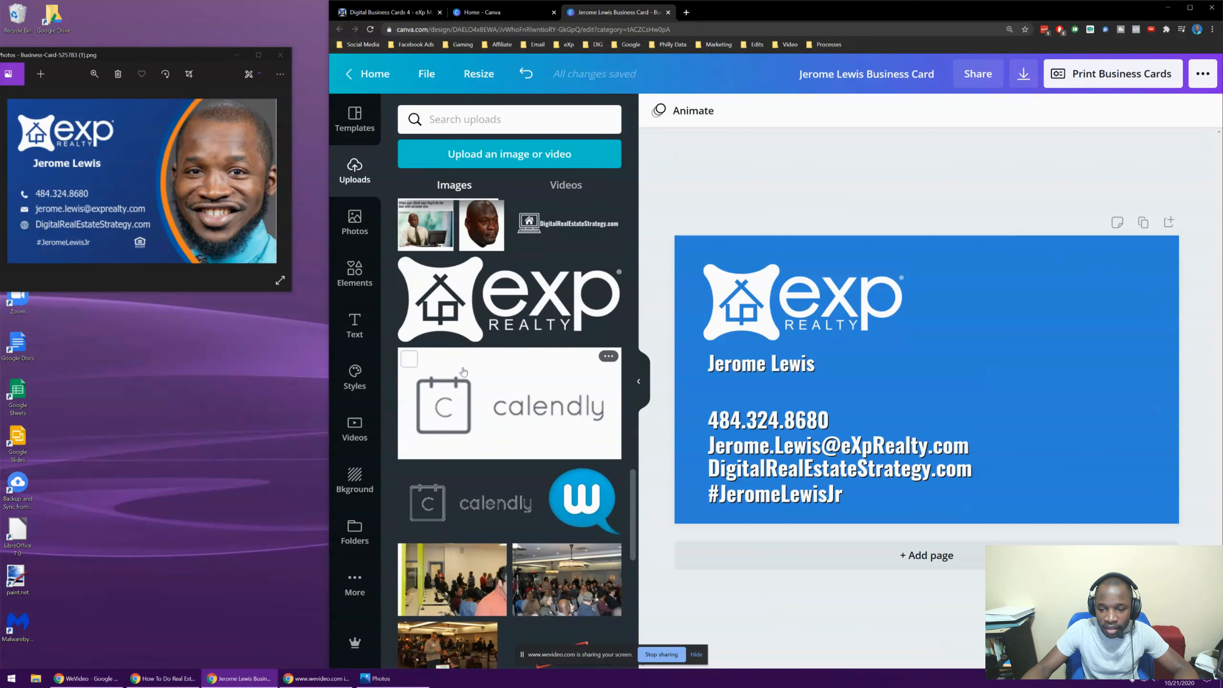
scroll(464, 370, "down", 3)
scroll(448, 328, "up", 8)
scroll(442, 300, "up", 3)
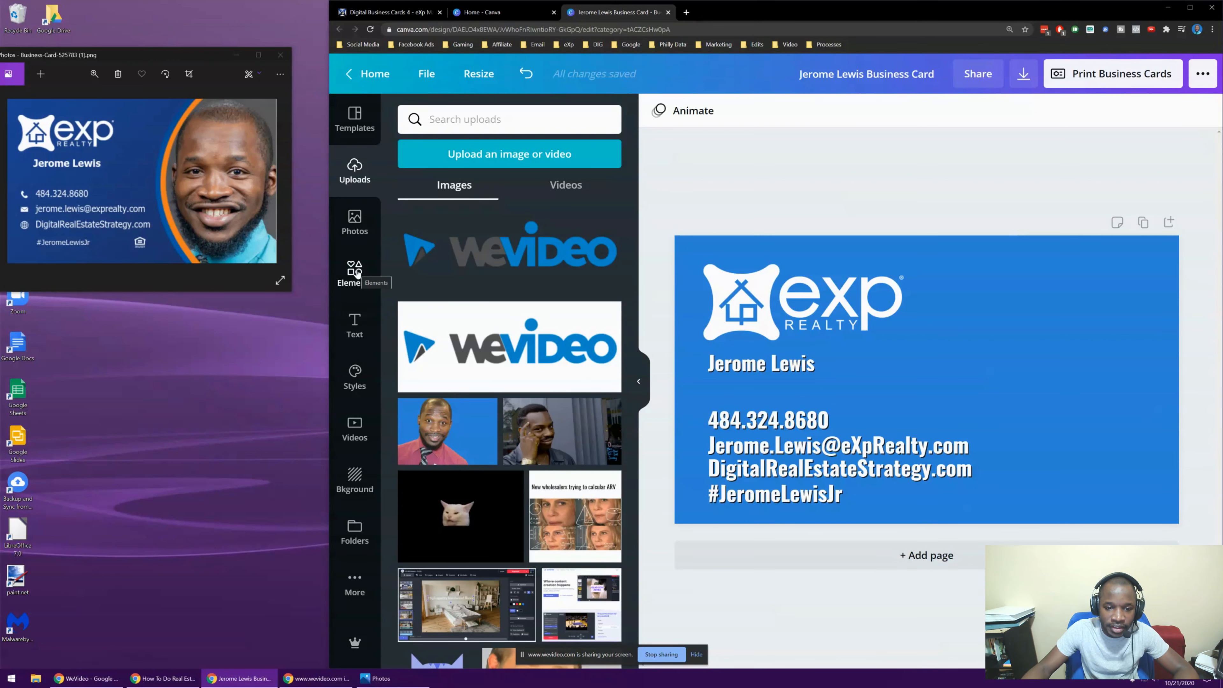
left_click(356, 274)
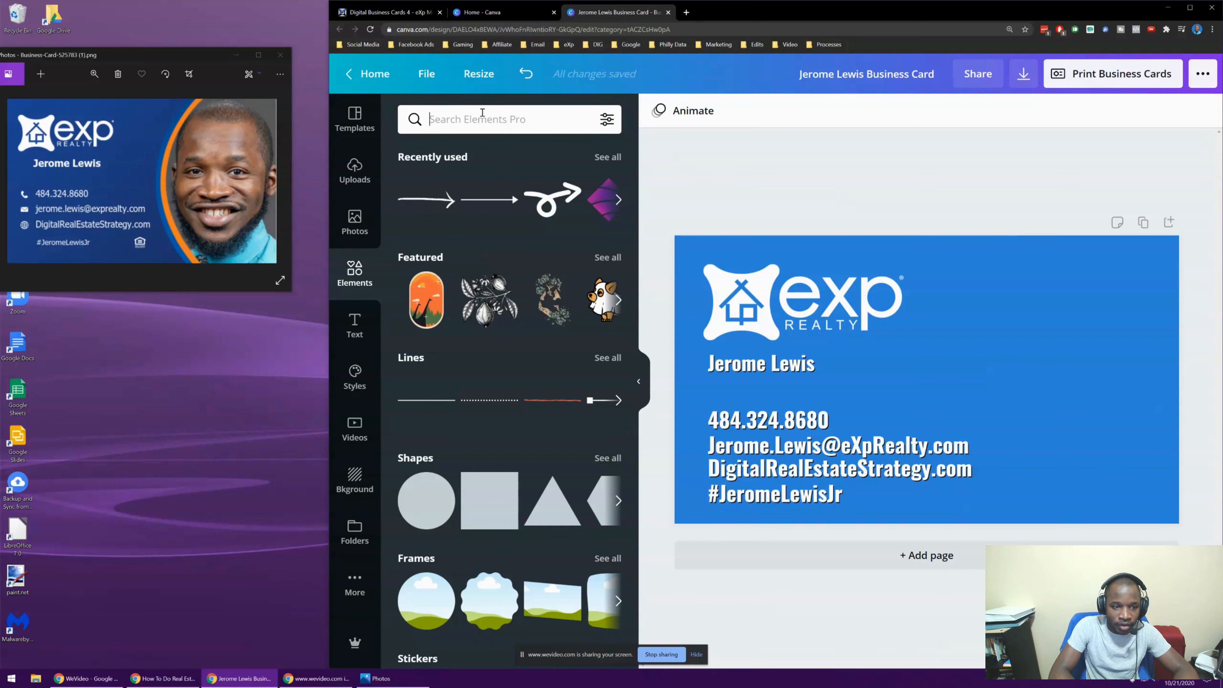
type("housign")
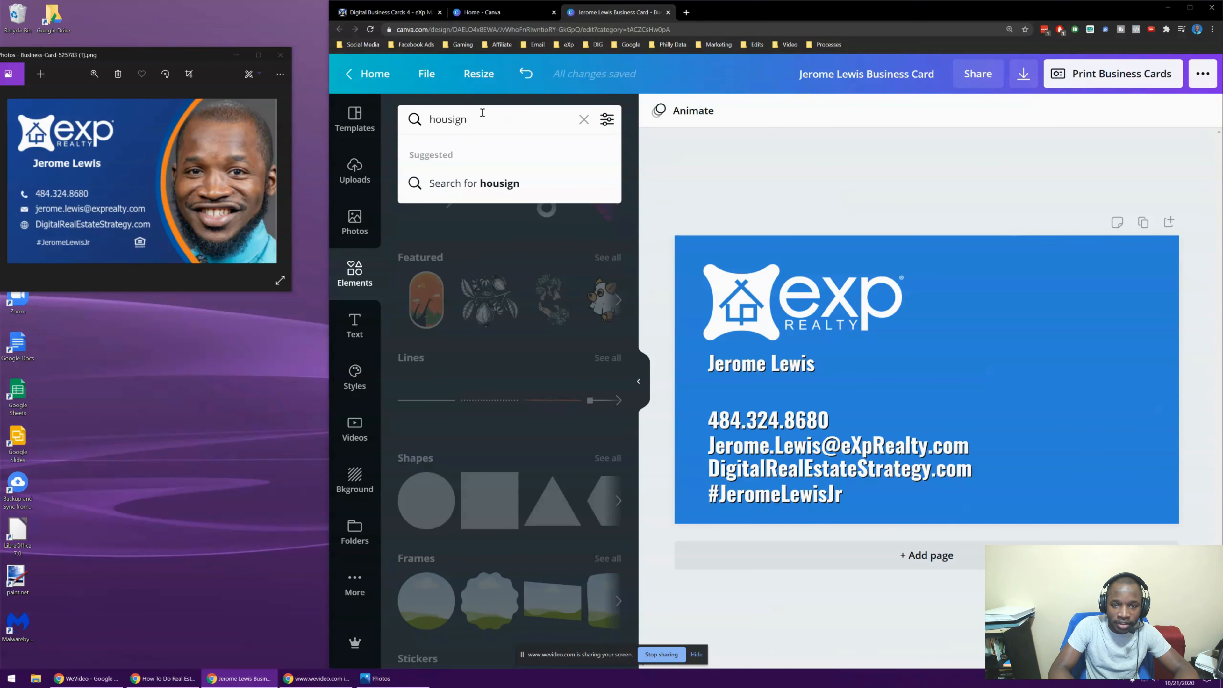
key("BackSpace")
key("Return")
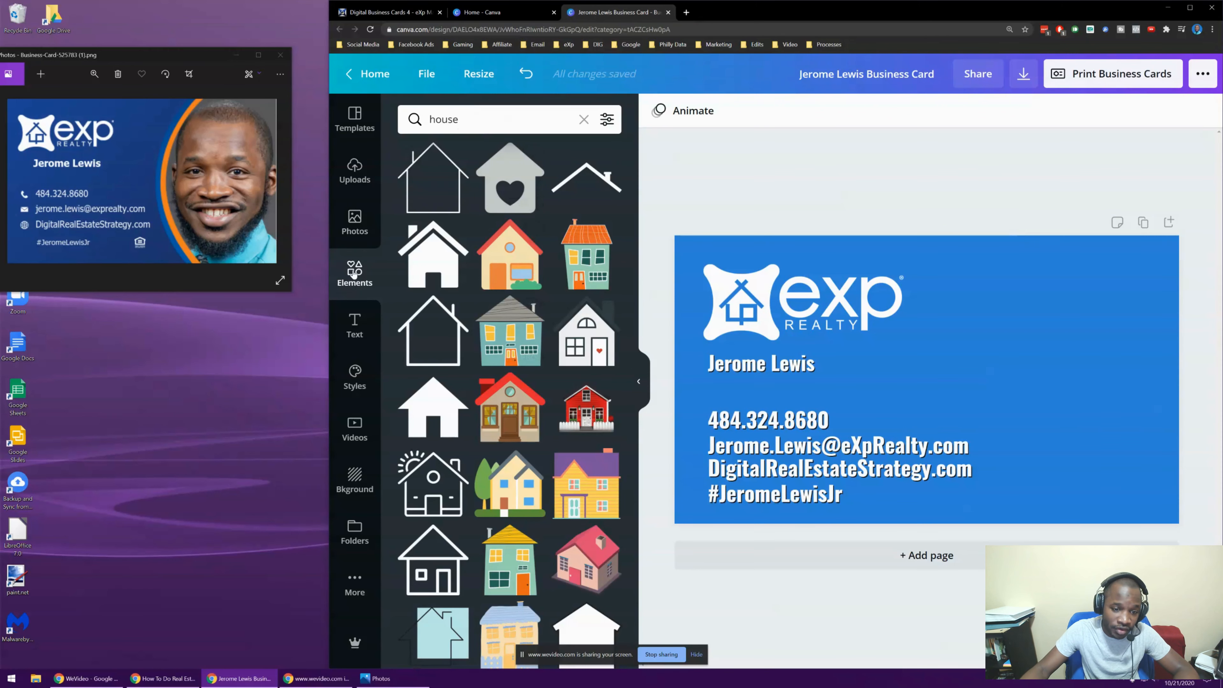
scroll(548, 323, "down", 10)
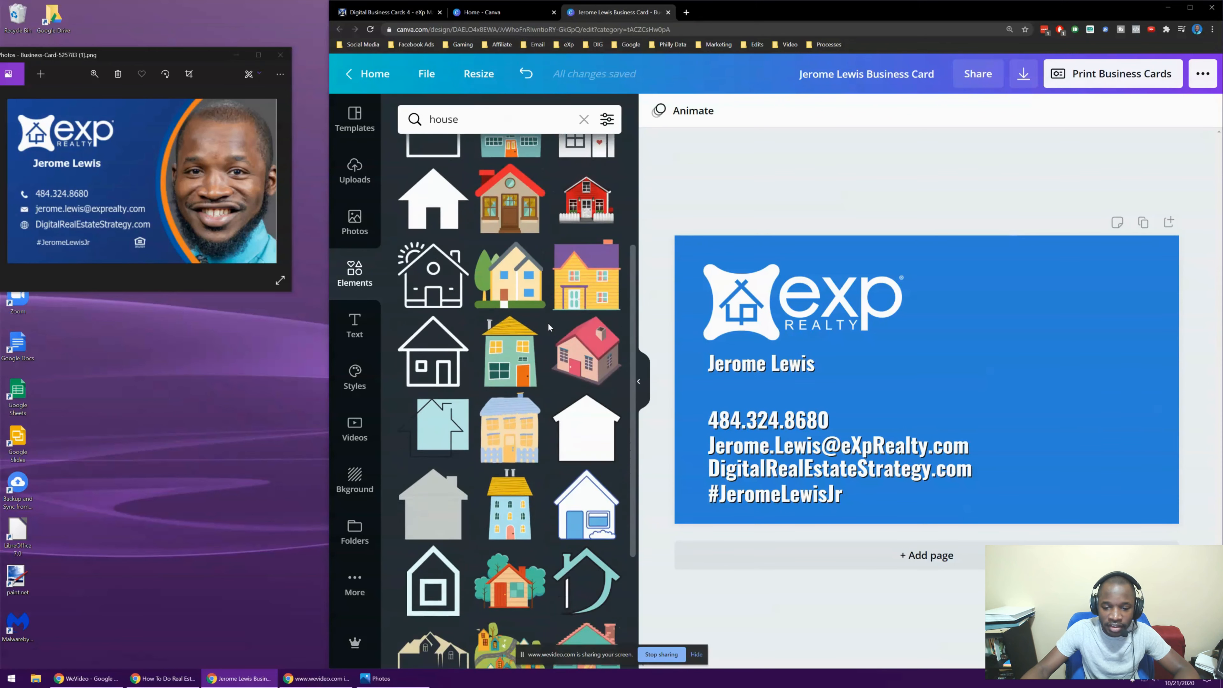
scroll(548, 328, "down", 4)
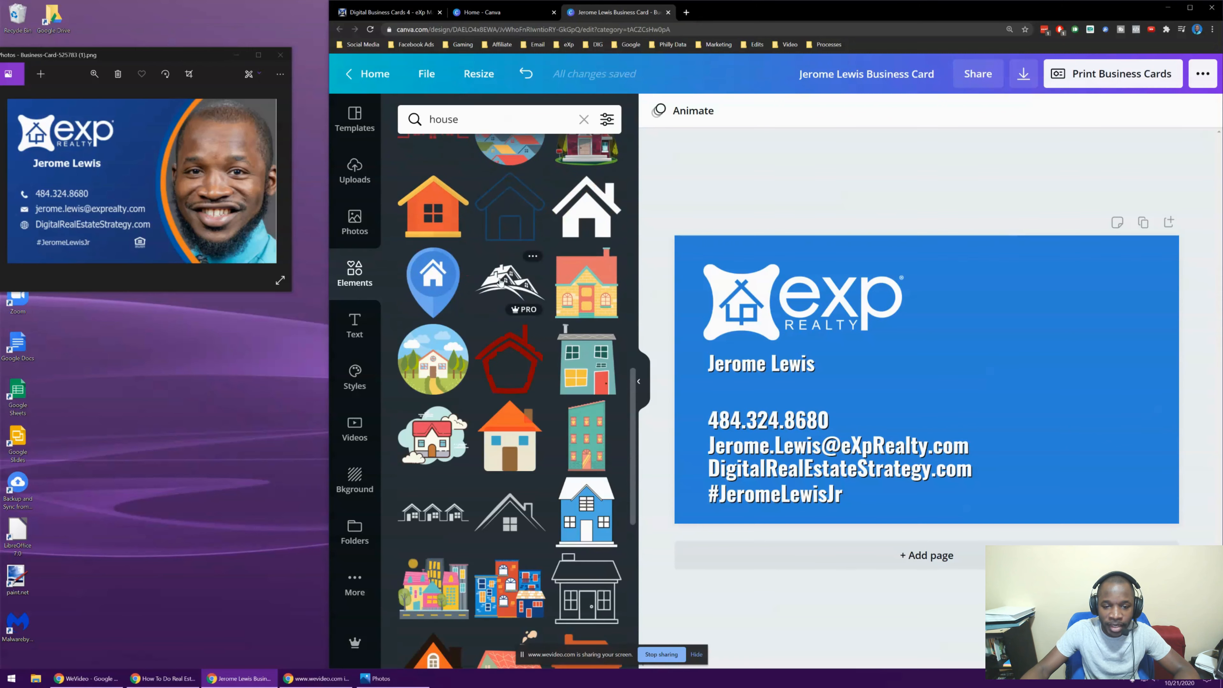
left_click(512, 285)
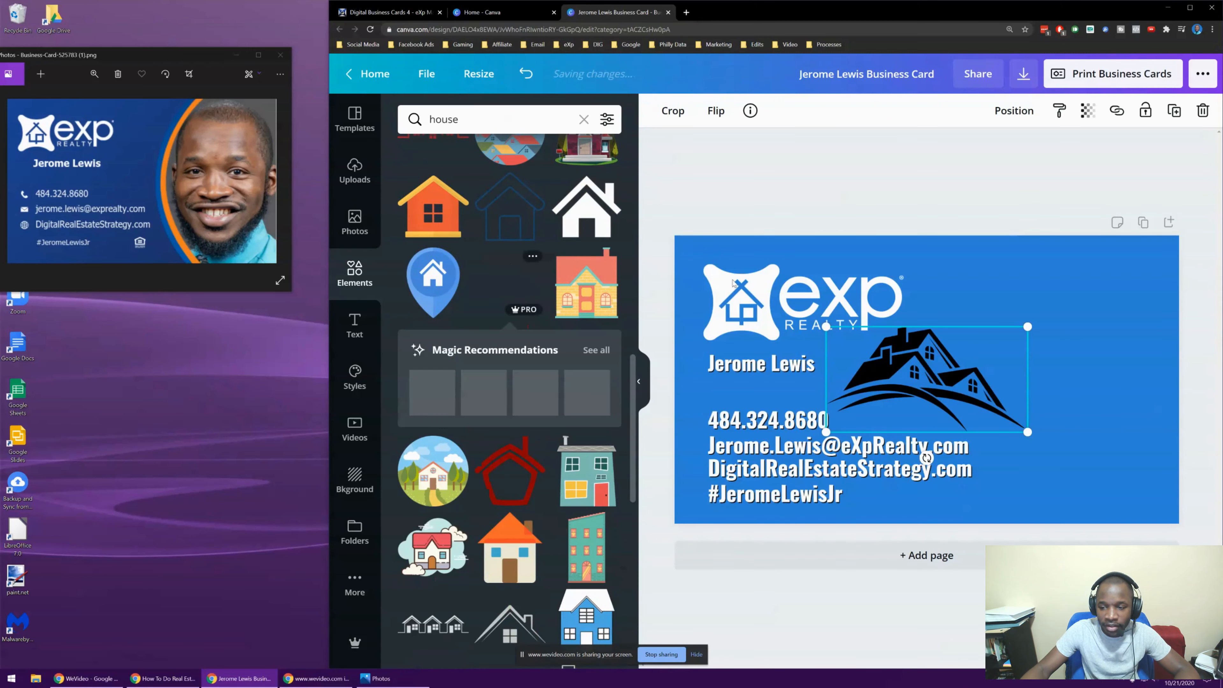
Shrink the eXp logo and resize the rooftops graphic to sit centred just above it
left_click_drag(988, 333, 1035, 283)
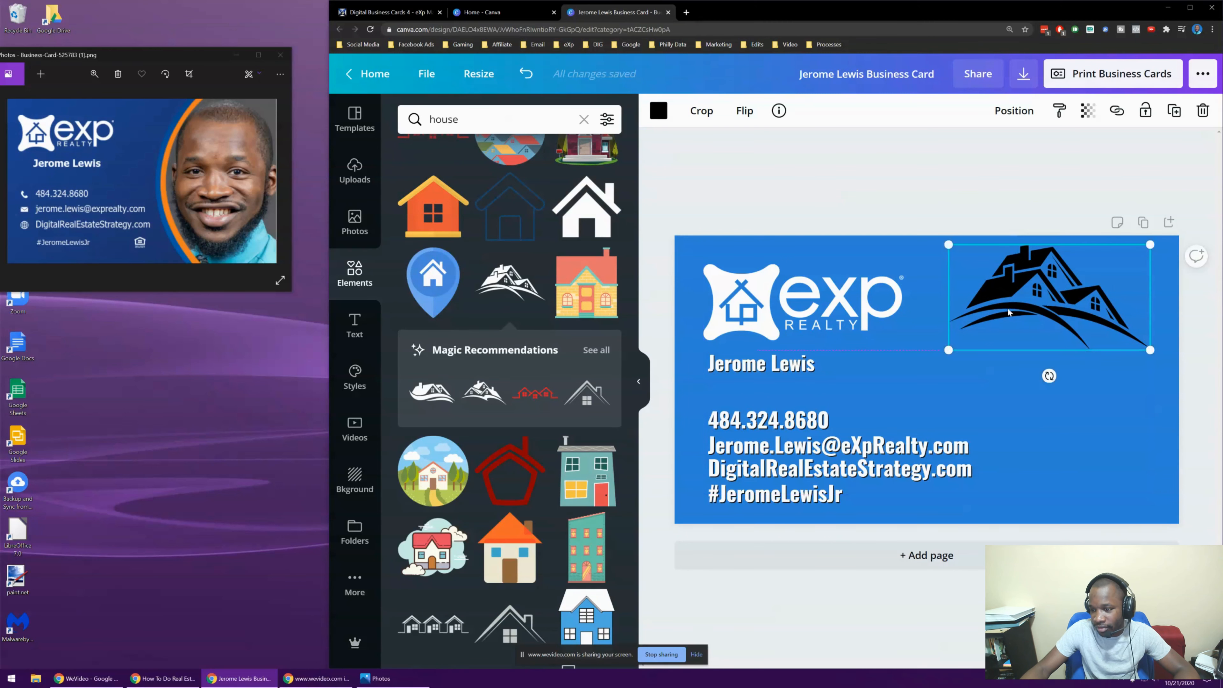
left_click(723, 296)
left_click_drag(728, 283, 747, 320)
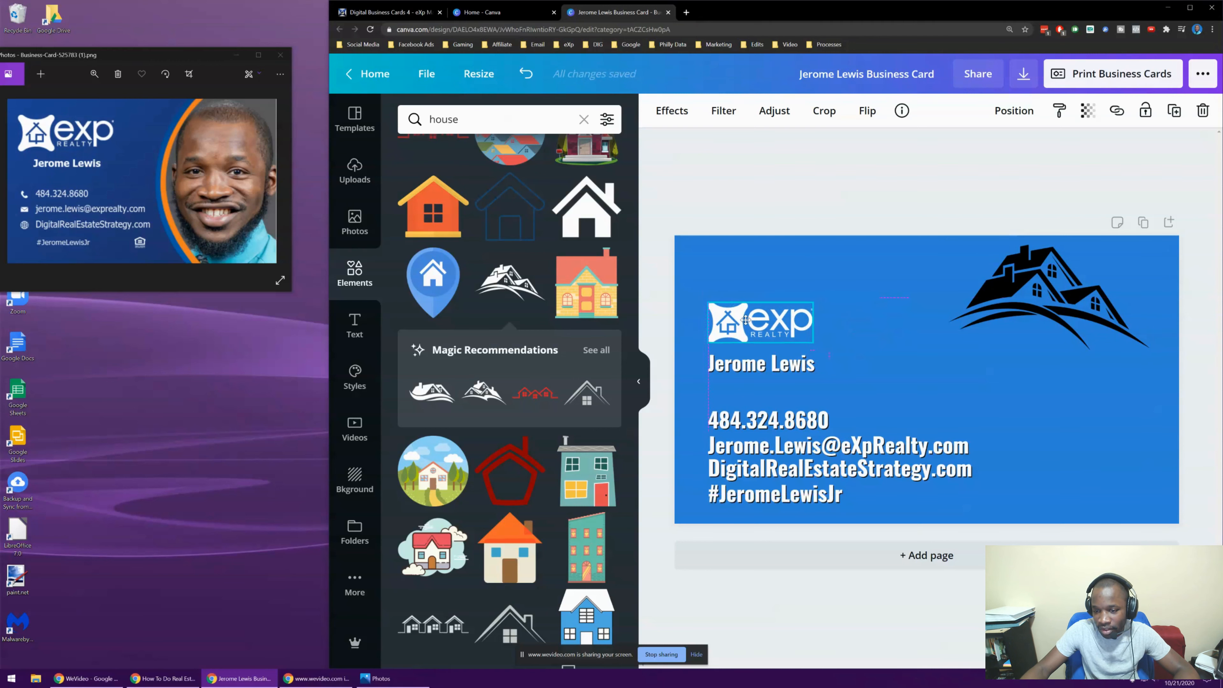
left_click_drag(1018, 295, 746, 269)
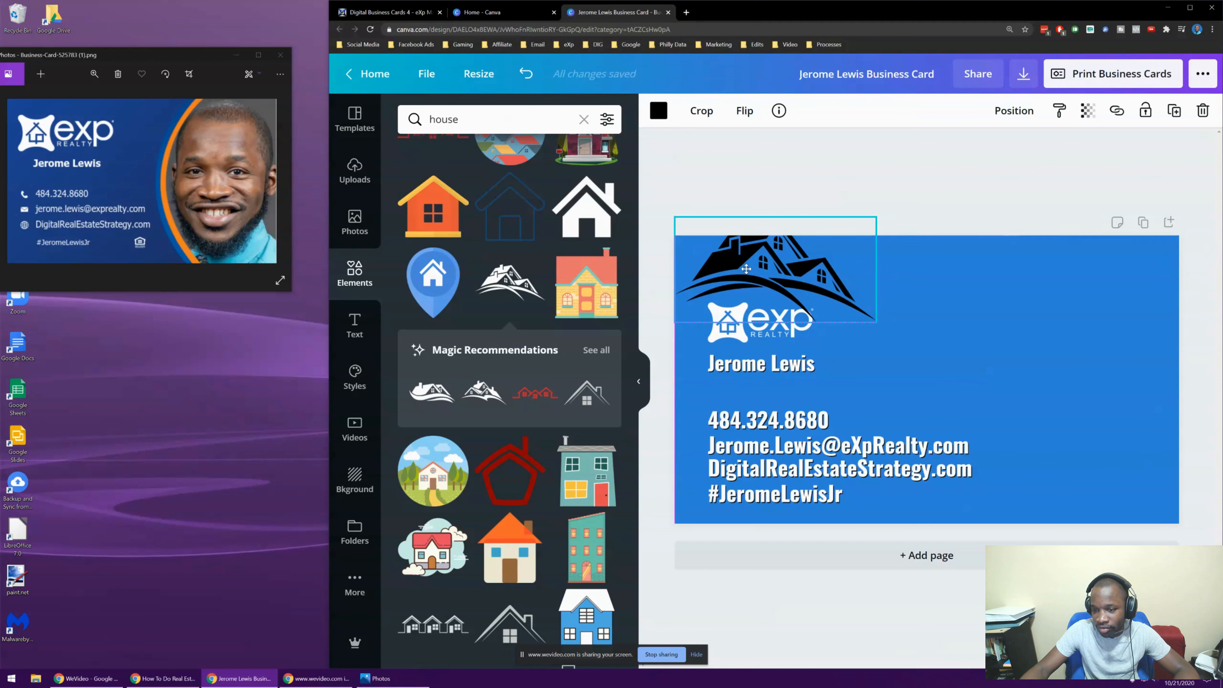
left_click_drag(675, 217, 745, 268)
left_click_drag(840, 288, 810, 306)
left_click_drag(752, 277, 761, 277)
Recolour the rooftops graphic white
left_click(659, 110)
left_click(498, 329)
left_click(790, 180)
left_click(861, 178)
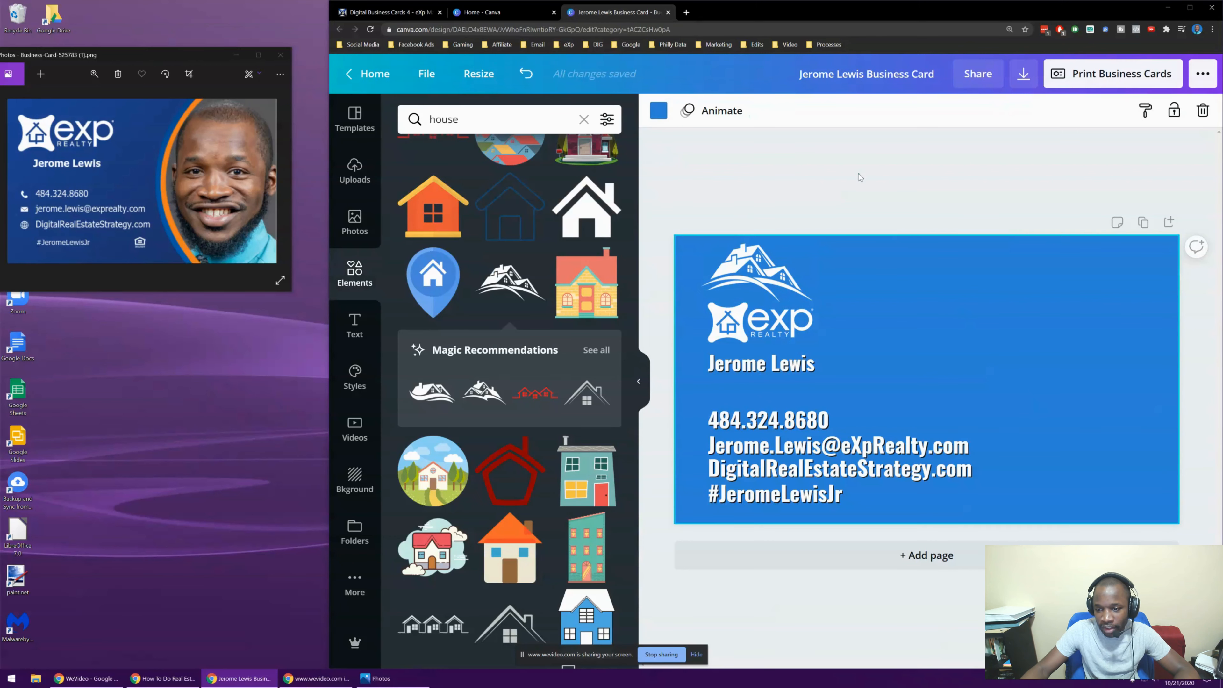
left_click(749, 277)
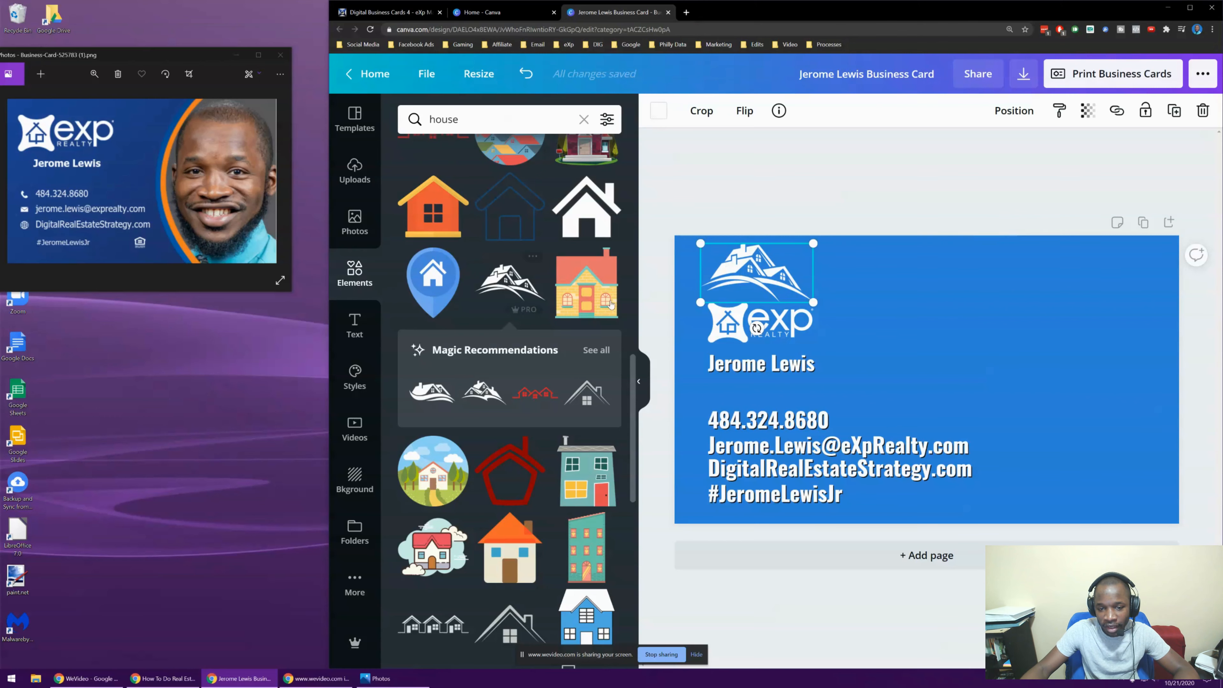
Add the red house outline and try it in black, white, light blue and orange
scroll(538, 345, "down", 4)
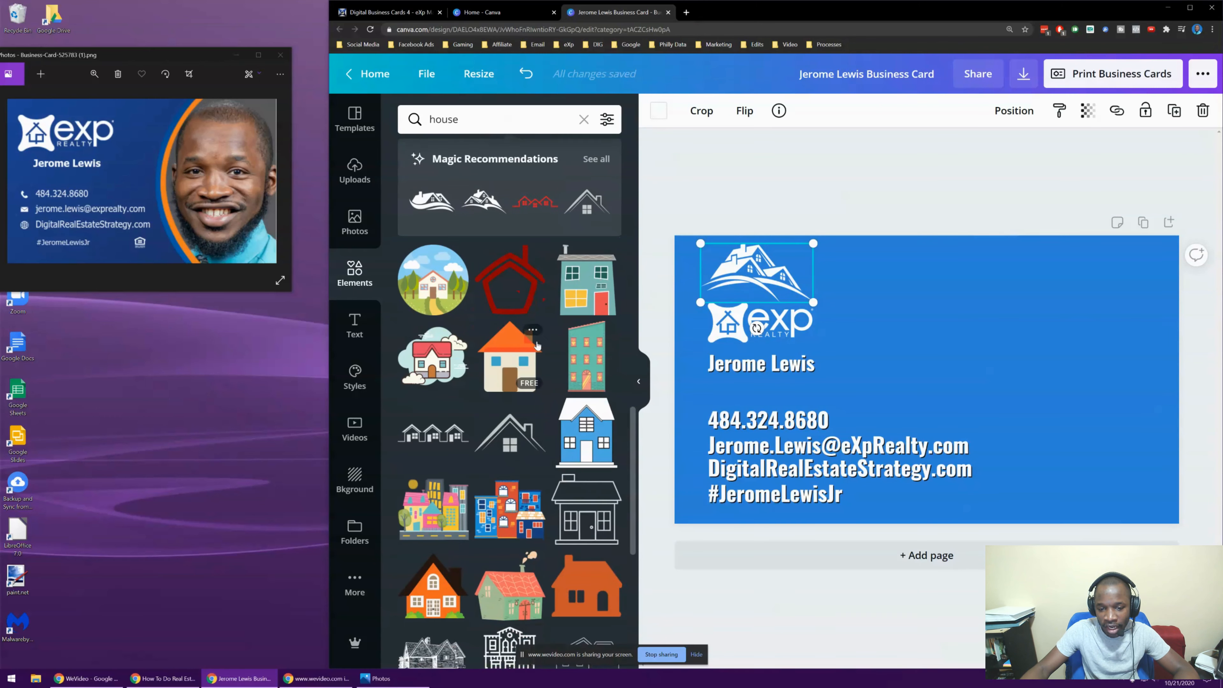
left_click(549, 278)
left_click(659, 111)
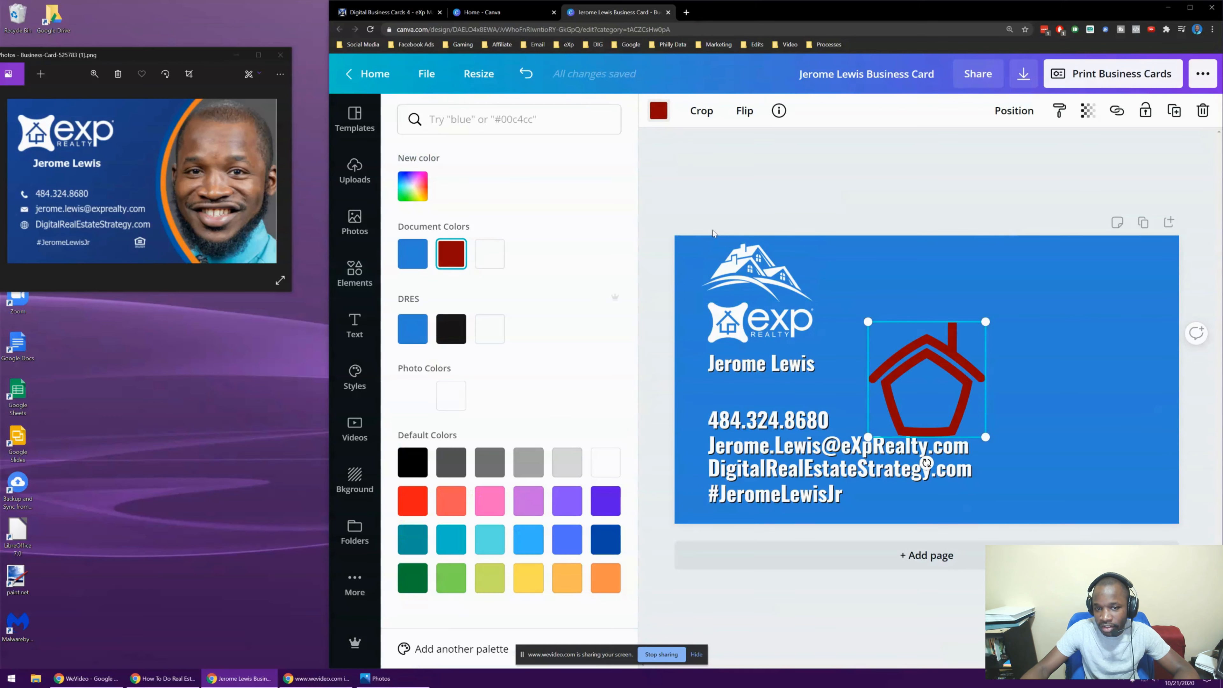
left_click(452, 339)
left_click(492, 332)
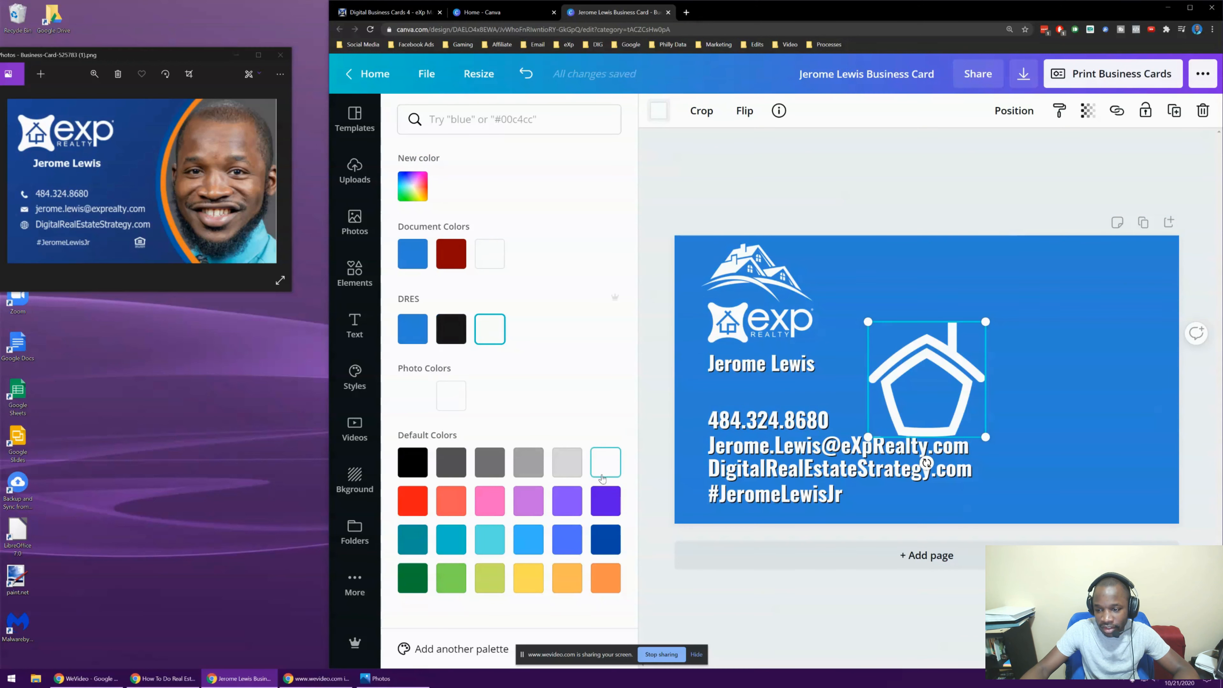
left_click(520, 540)
left_click(611, 575)
left_click(723, 200)
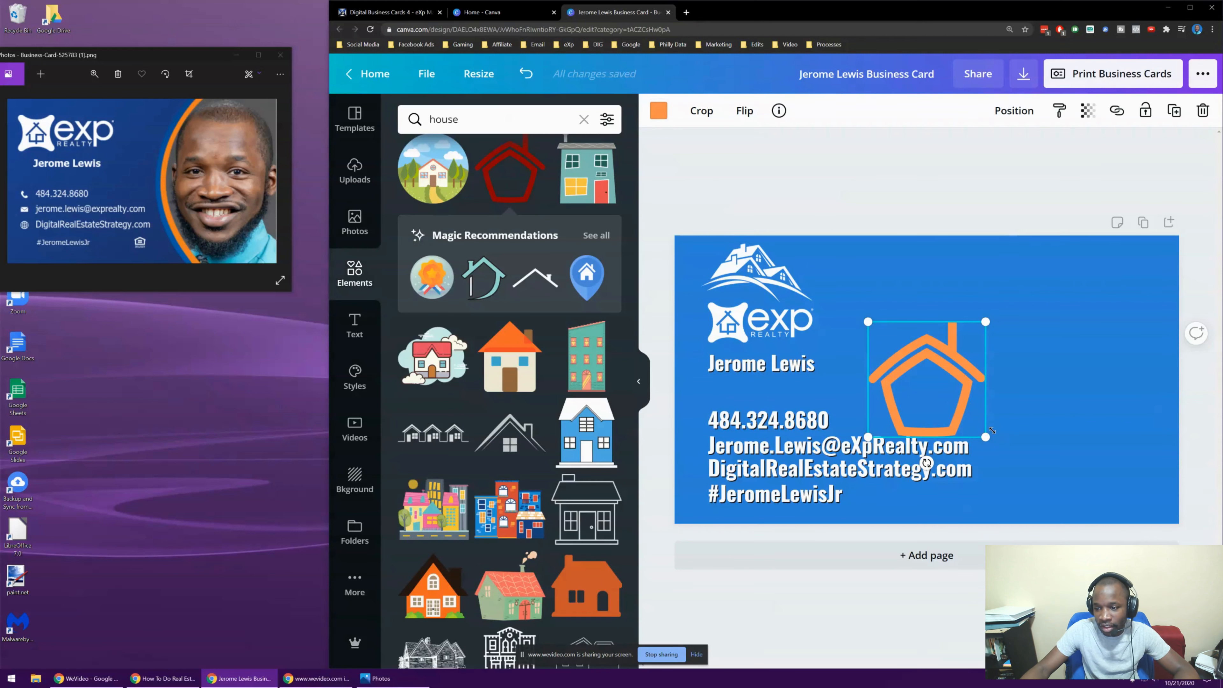
Delete the house outline and the white rooftops graphic, leaving only the eXp logo
left_click(1204, 110)
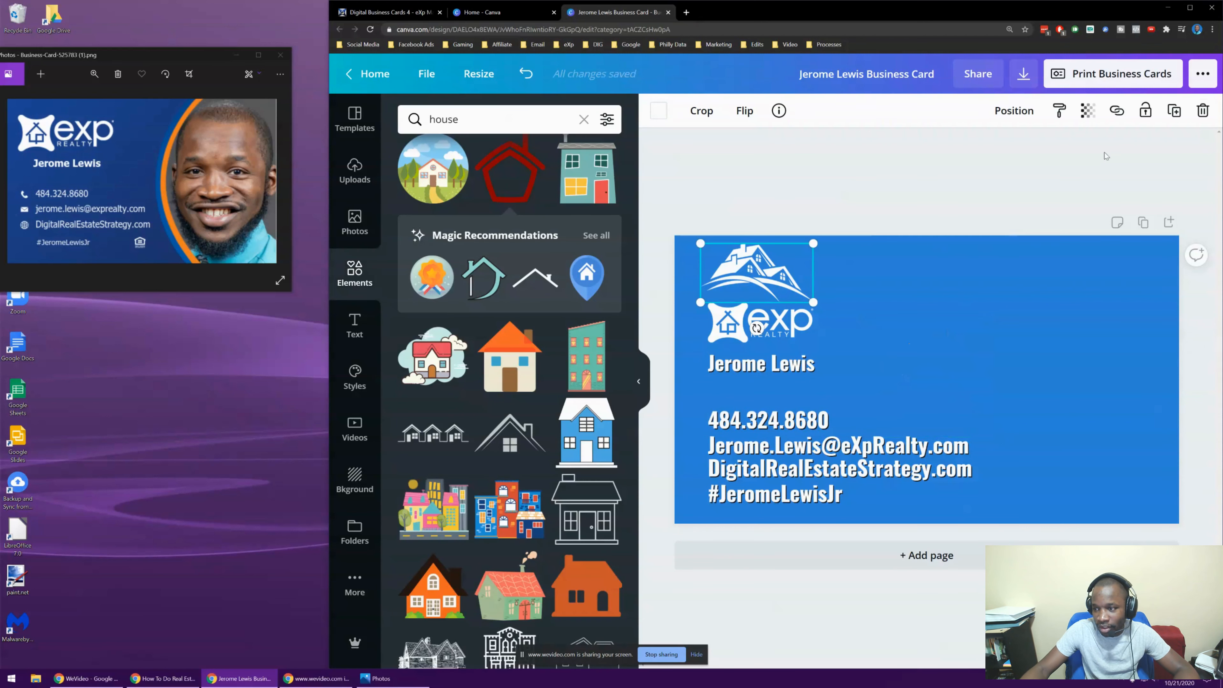
left_click(1203, 110)
left_click(763, 322)
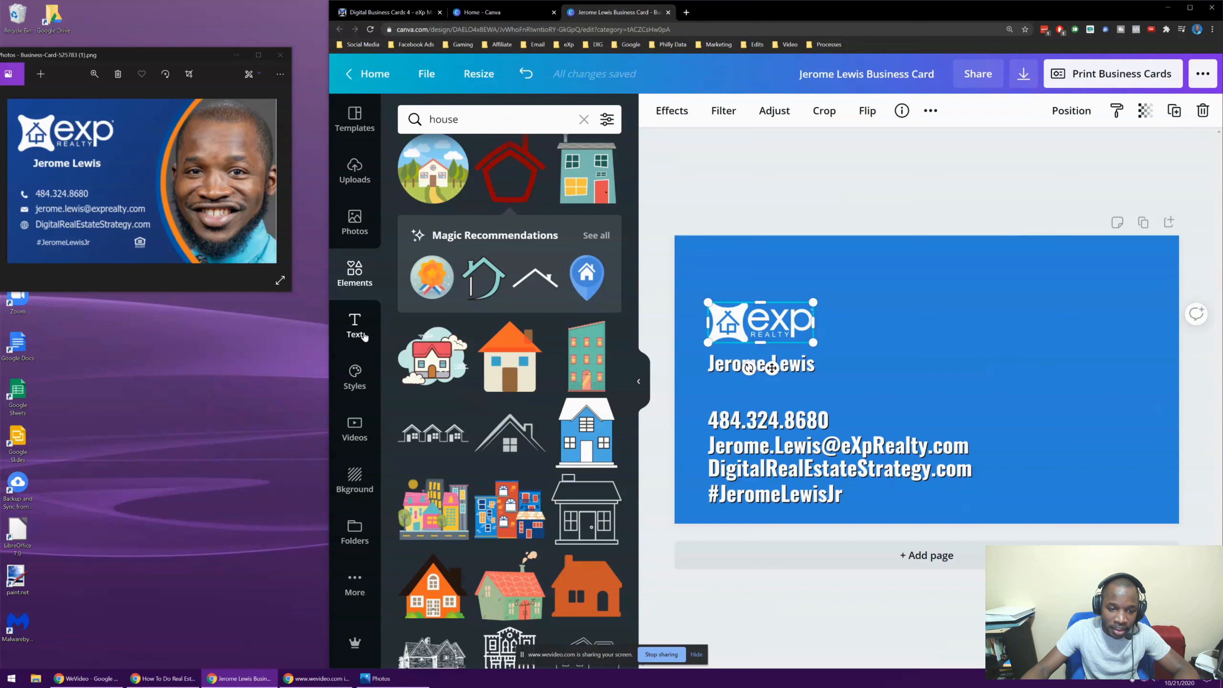
left_click(355, 283)
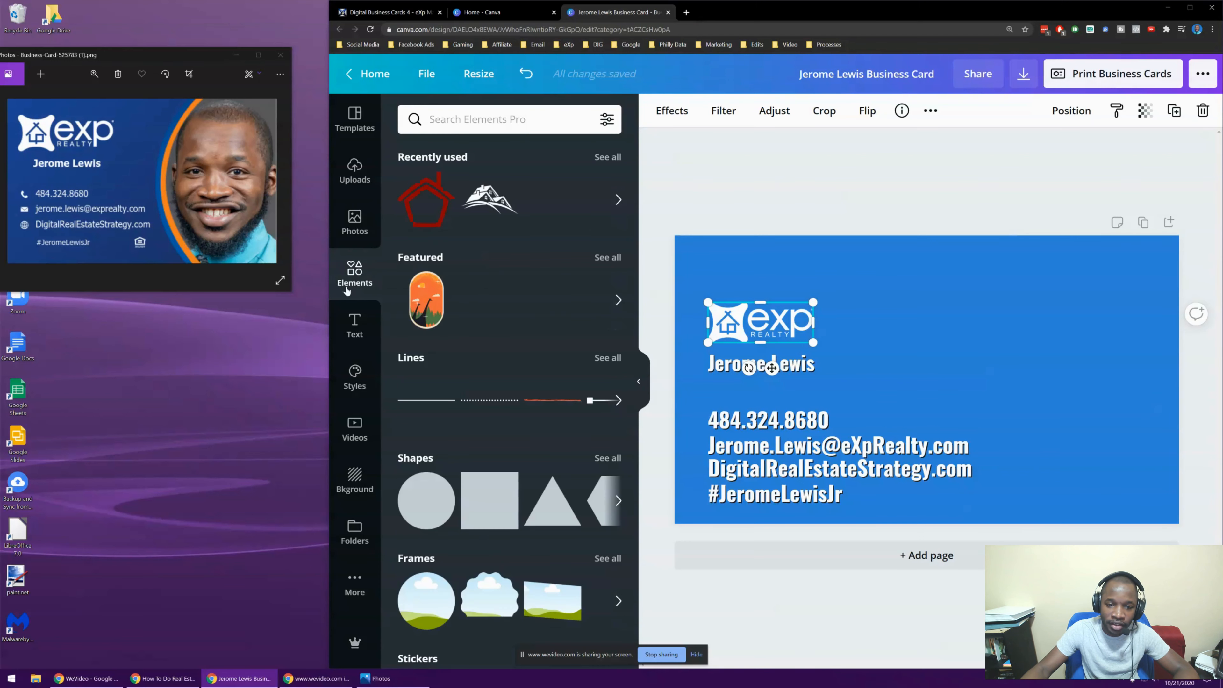
Add the scalloped cloud frame from Frames and place it at the card's upper right
scroll(477, 217, "down", 2)
scroll(477, 202, "up", 2)
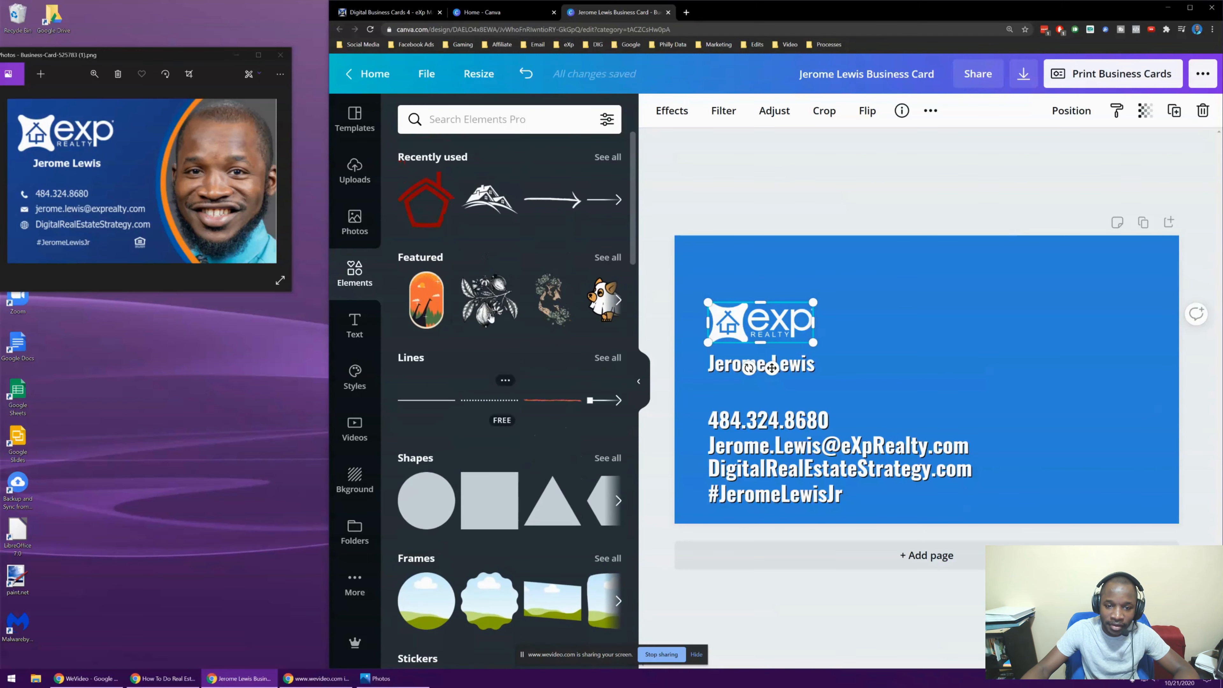
scroll(475, 198, "down", 4)
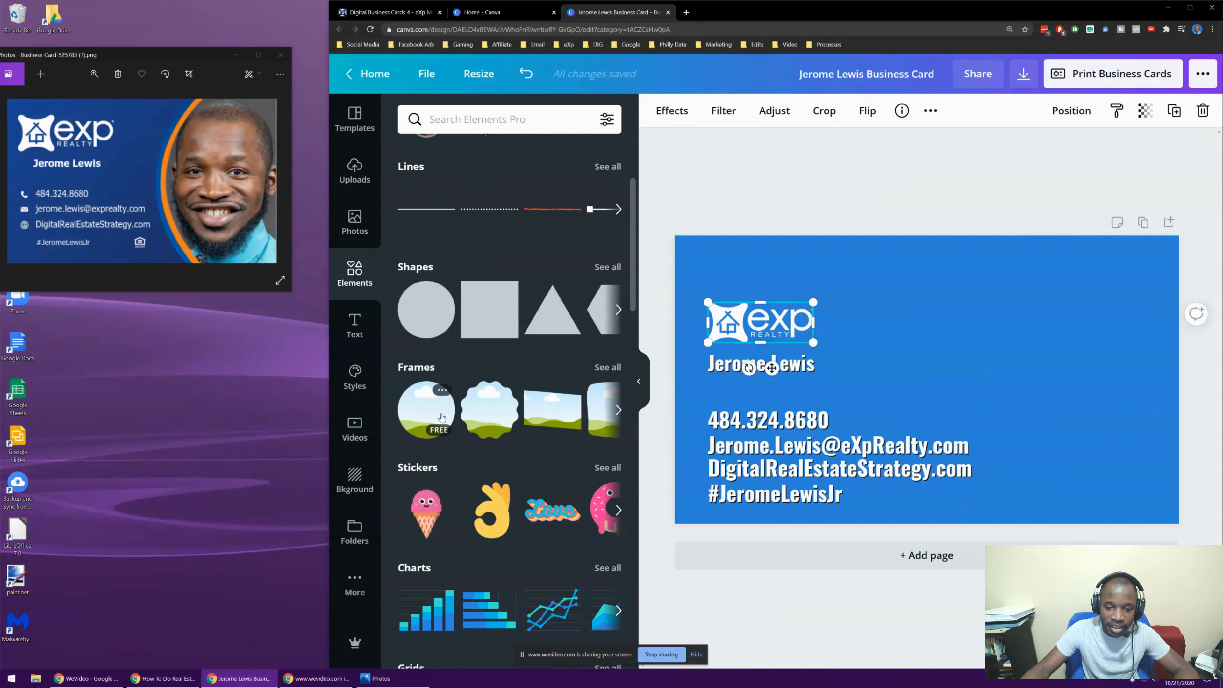
scroll(446, 389, "down", 4)
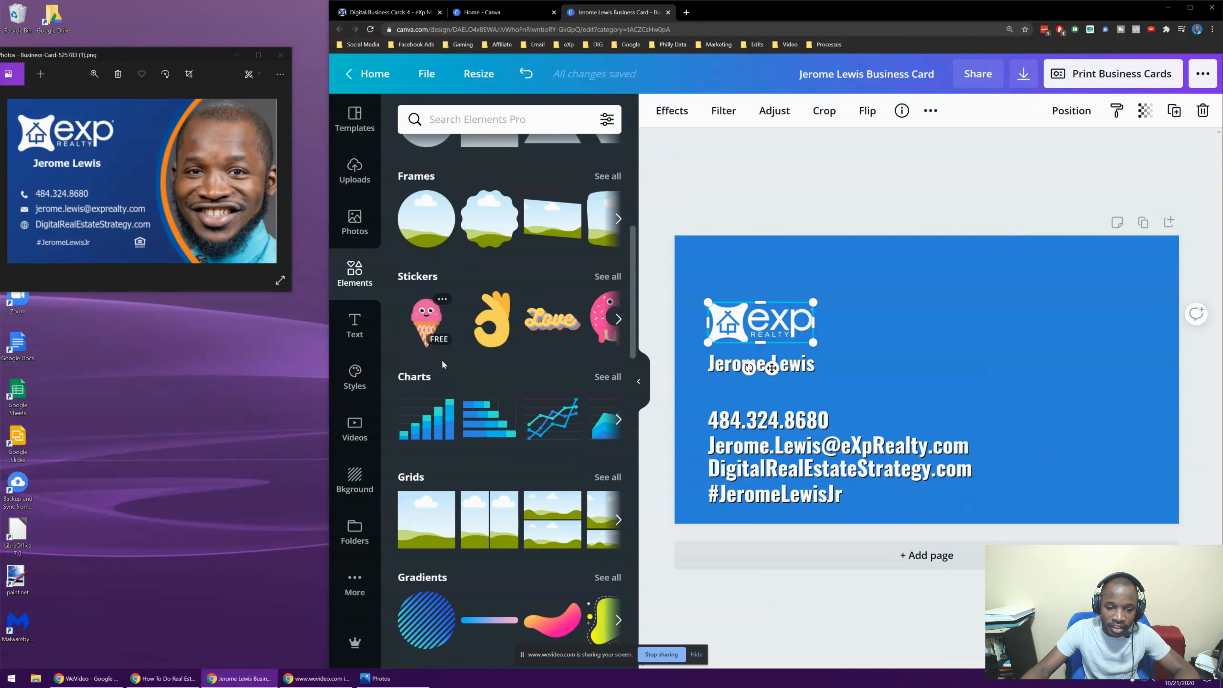
scroll(445, 477, "down", 2)
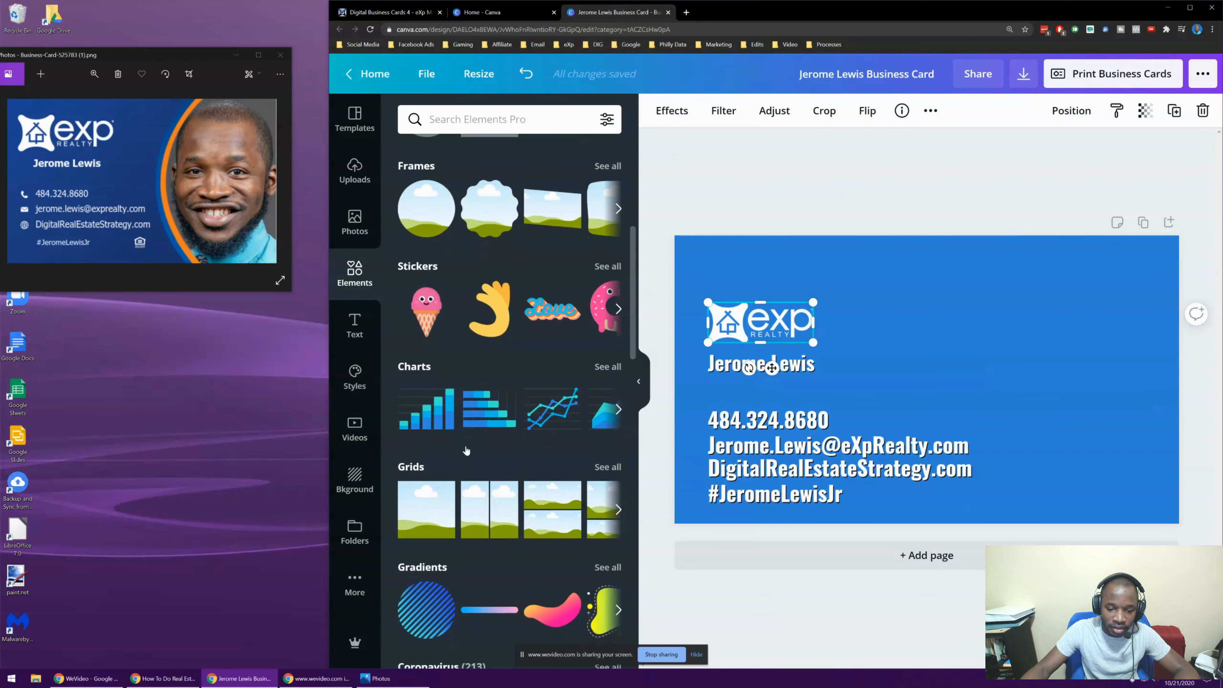
scroll(448, 311, "up", 4)
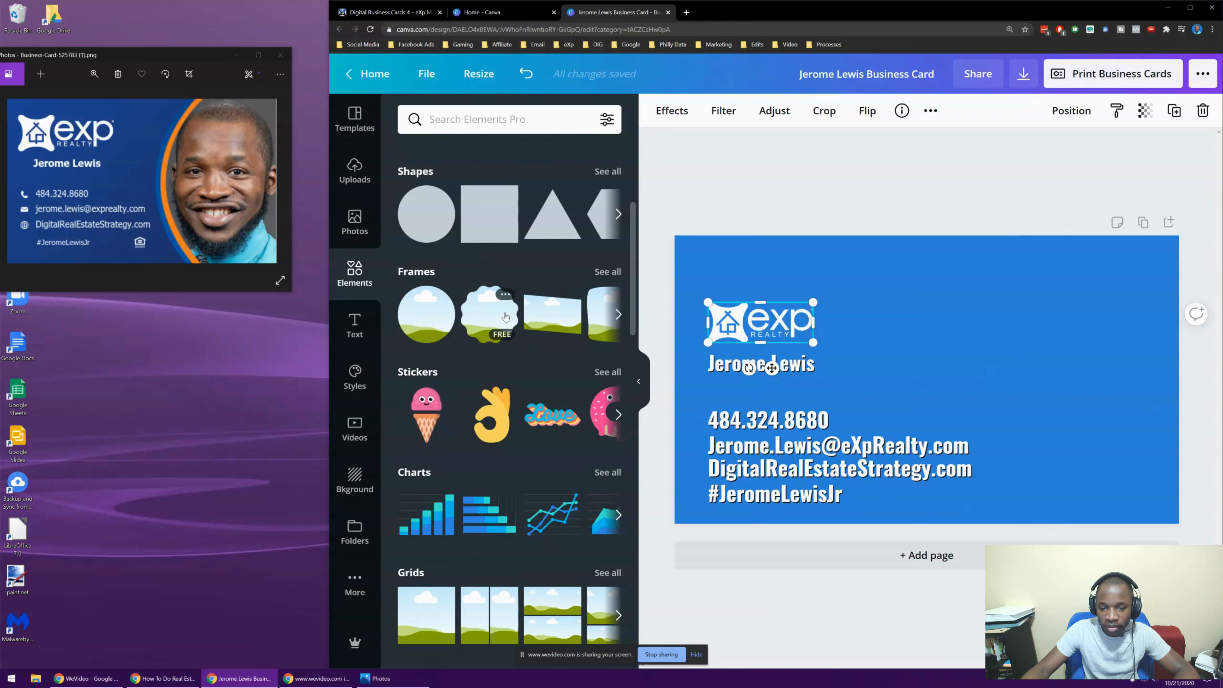
left_click(490, 314)
left_click_drag(959, 408, 1099, 371)
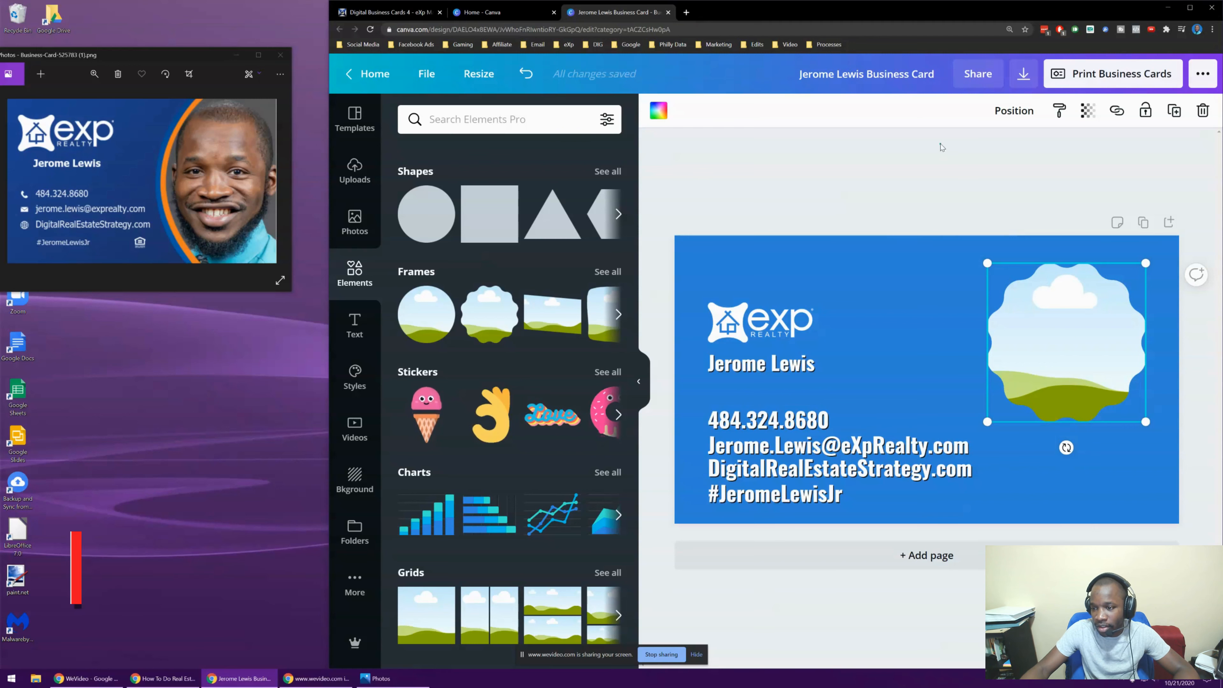
key("Escape")
left_click(1087, 335)
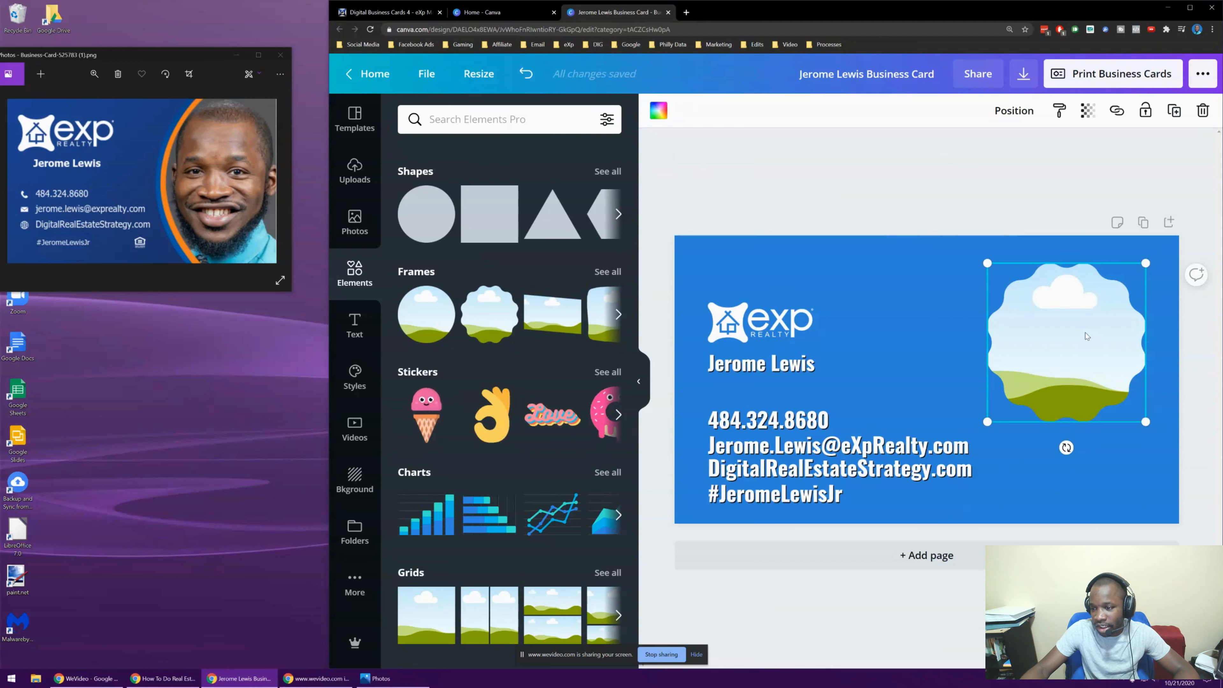
left_click(692, 175)
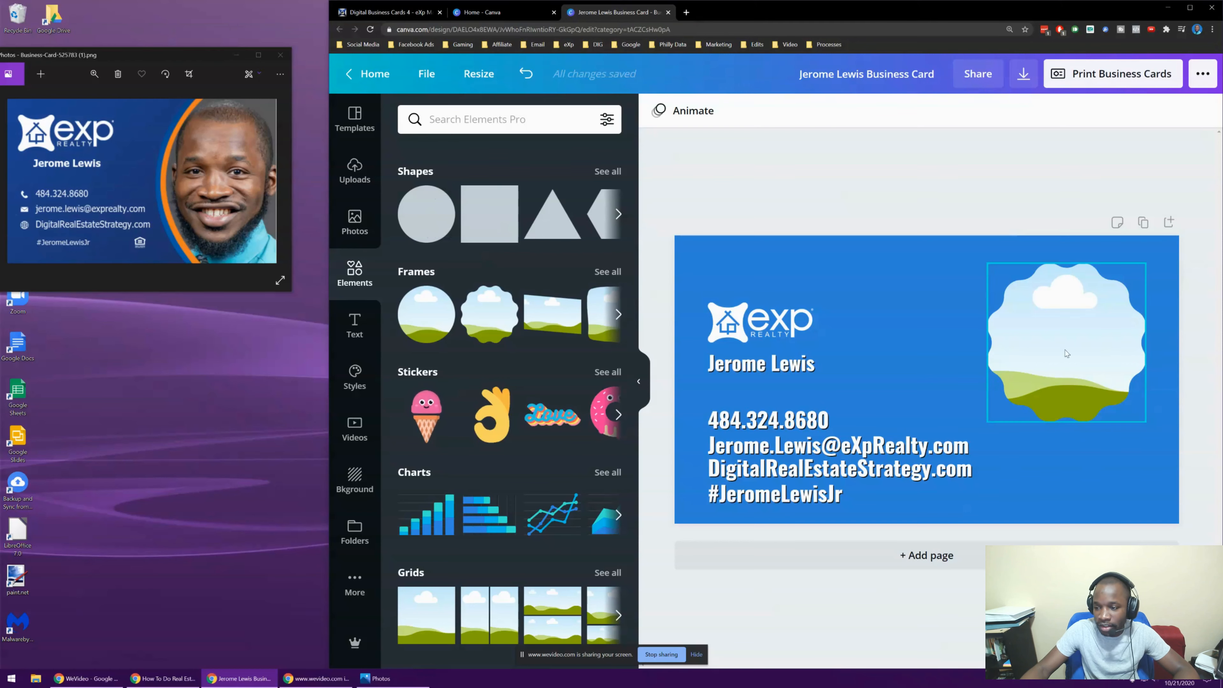
left_click(364, 241)
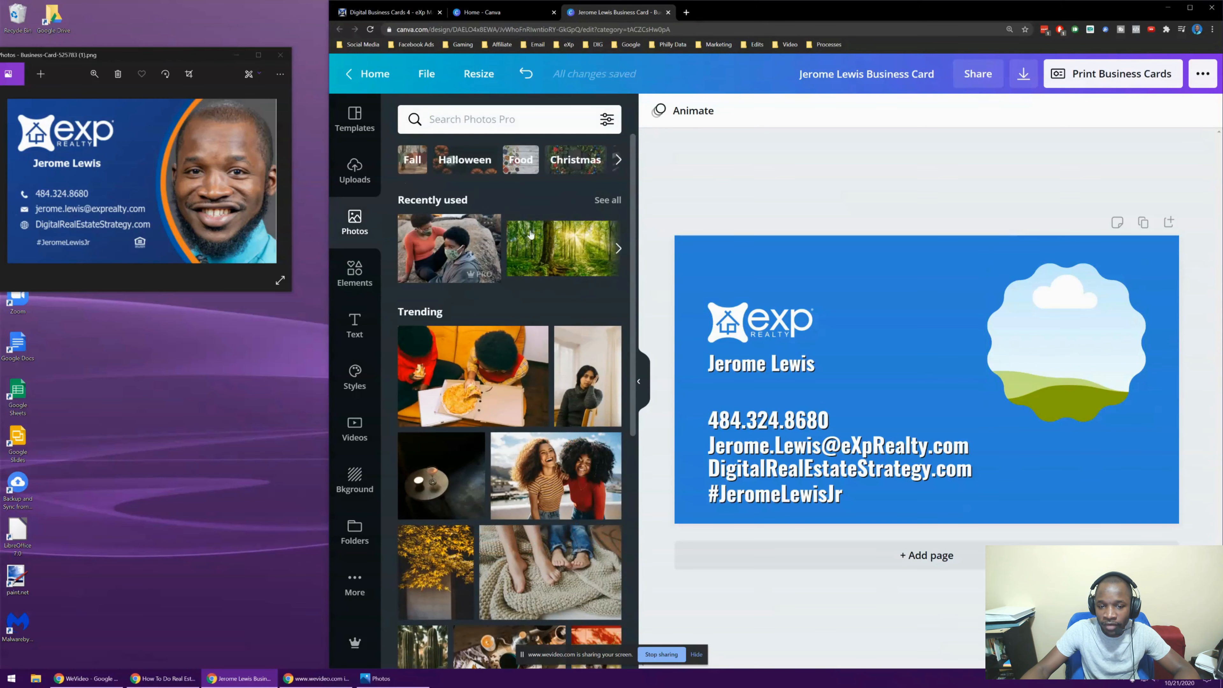
Drop the red-shirt headshot from Uploads into the scalloped frame
scroll(546, 276, "down", 4)
scroll(546, 276, "up", 5)
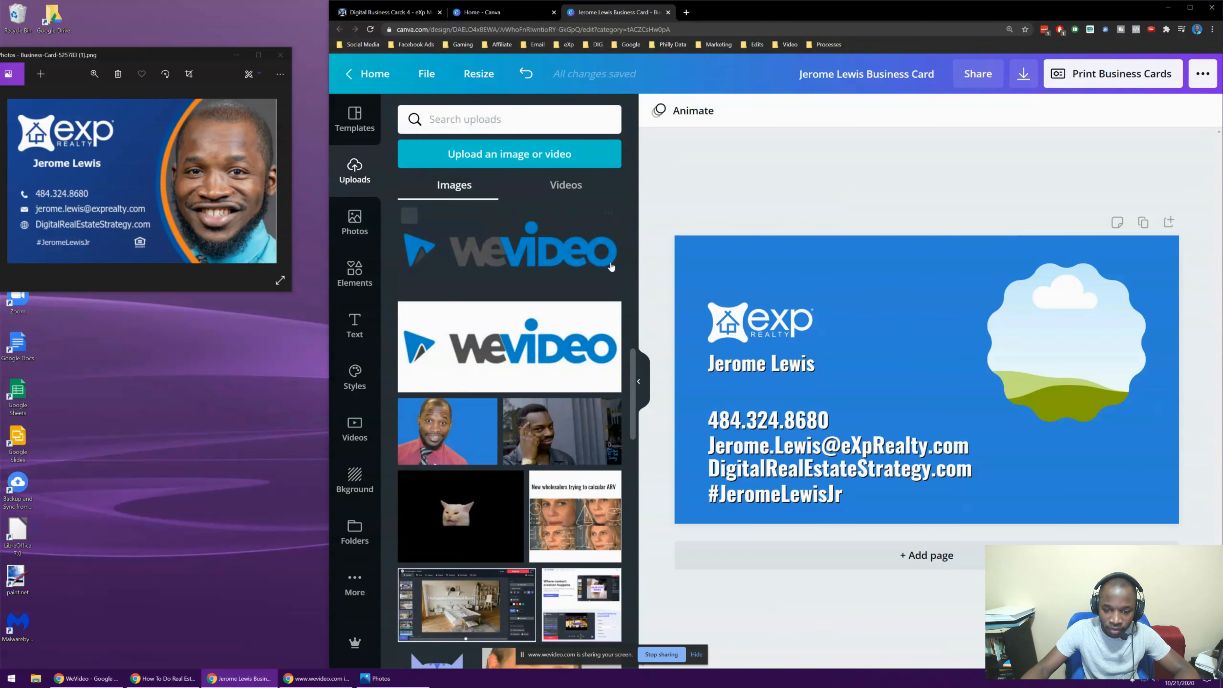
scroll(611, 266, "down", 5)
scroll(507, 307, "up", 3)
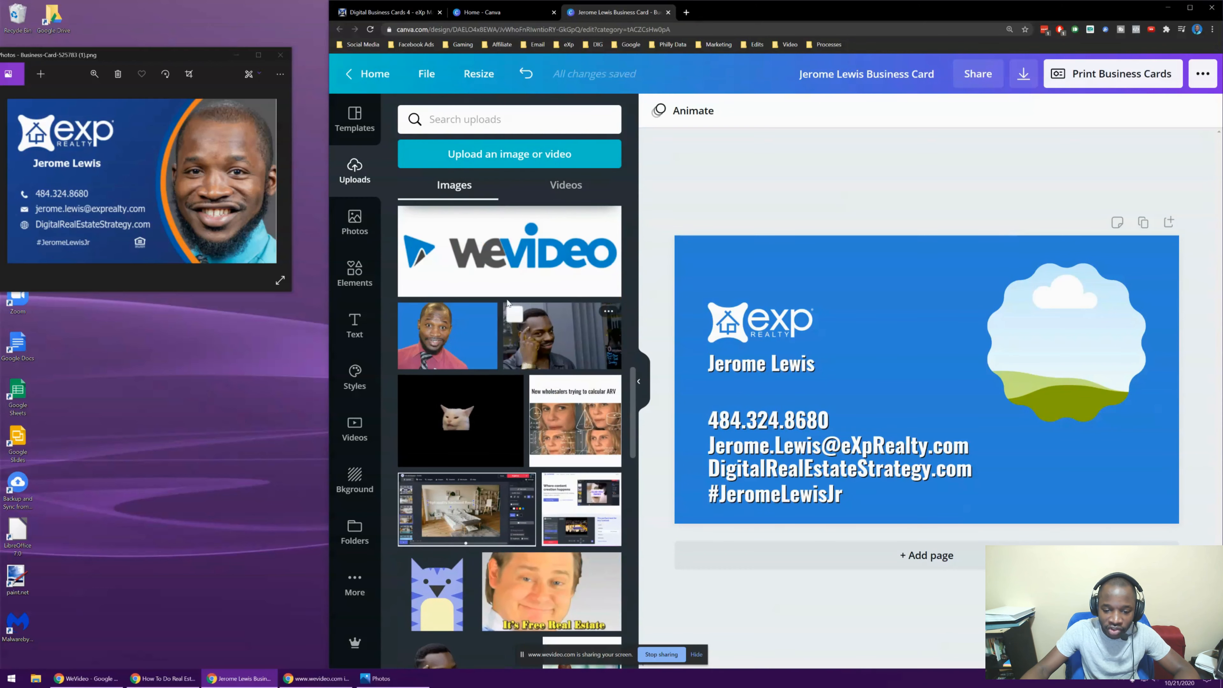
scroll(506, 303, "down", 15)
scroll(506, 295, "up", 15)
scroll(506, 292, "down", 15)
scroll(509, 295, "up", 15)
scroll(513, 282, "up", 15)
scroll(512, 283, "down", 10)
scroll(510, 287, "up", 7)
scroll(501, 400, "down", 5)
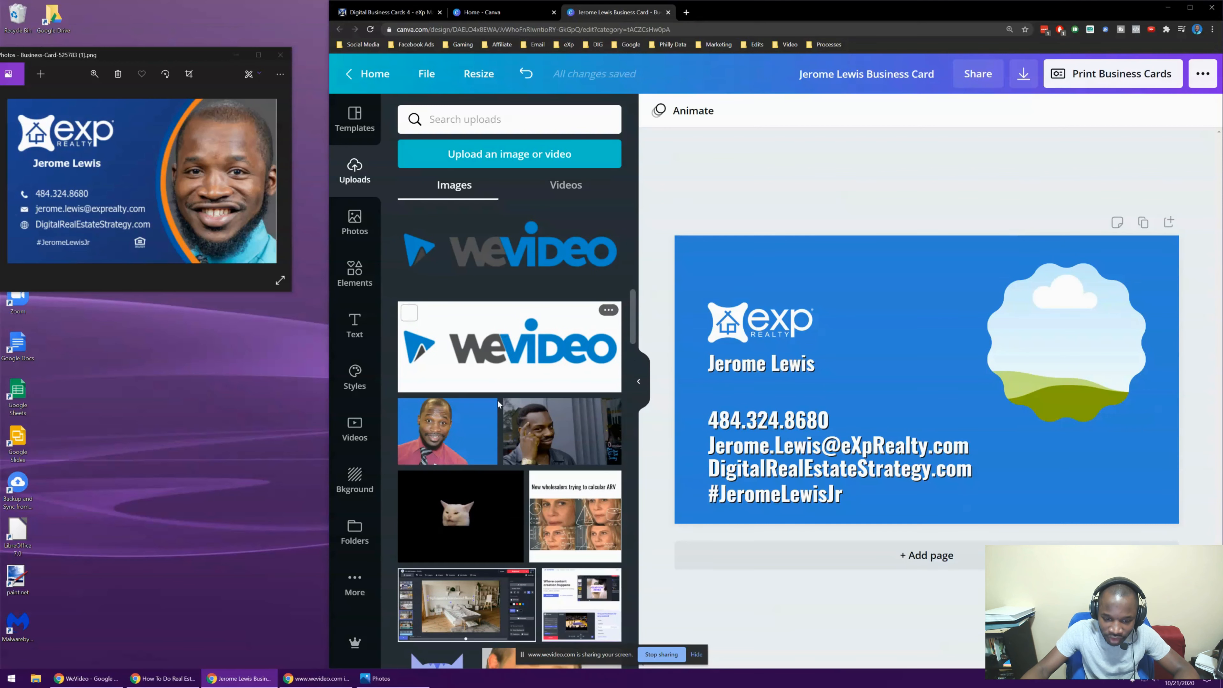
left_click(478, 424)
left_click_drag(888, 384, 1038, 340)
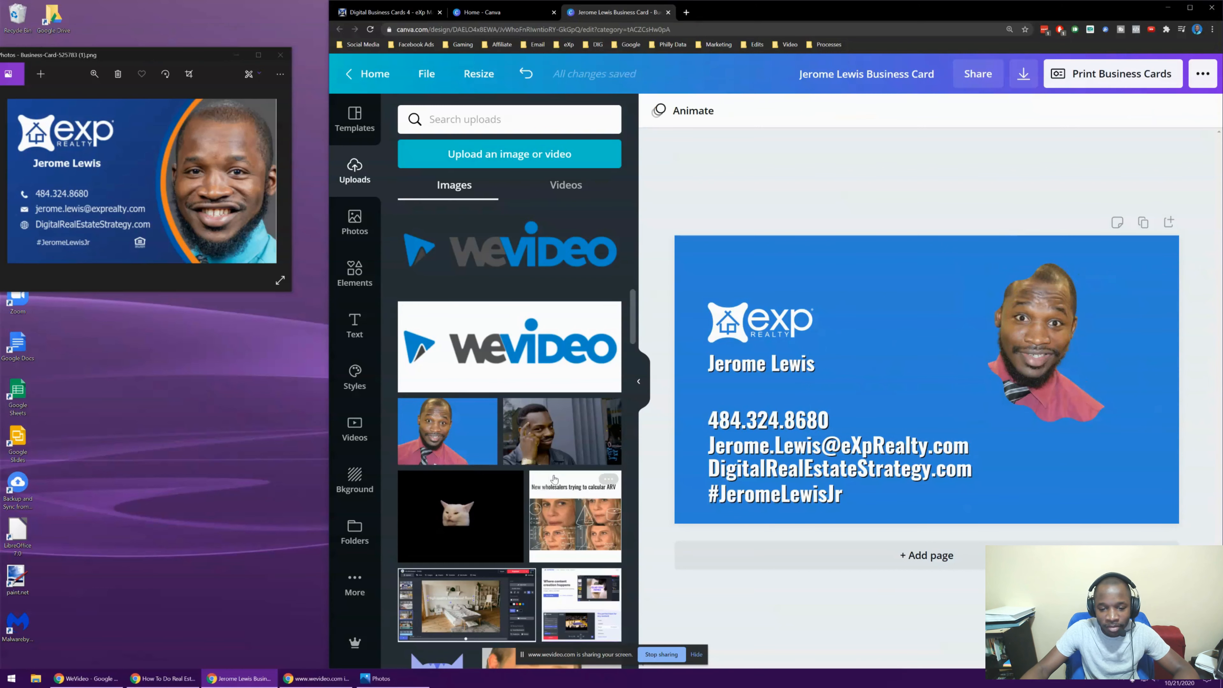
Undo the framing and delete the loose red-shirt headshot, leaving the frame empty
scroll(606, 401, "down", 15)
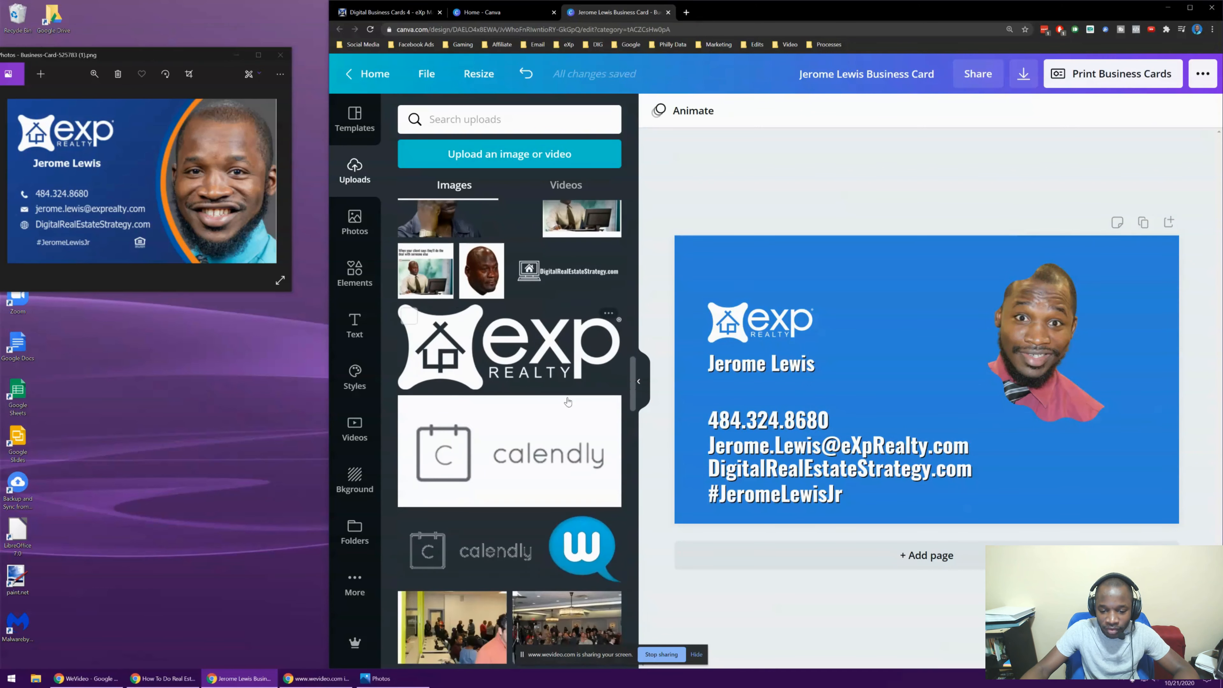
scroll(568, 401, "down", 5)
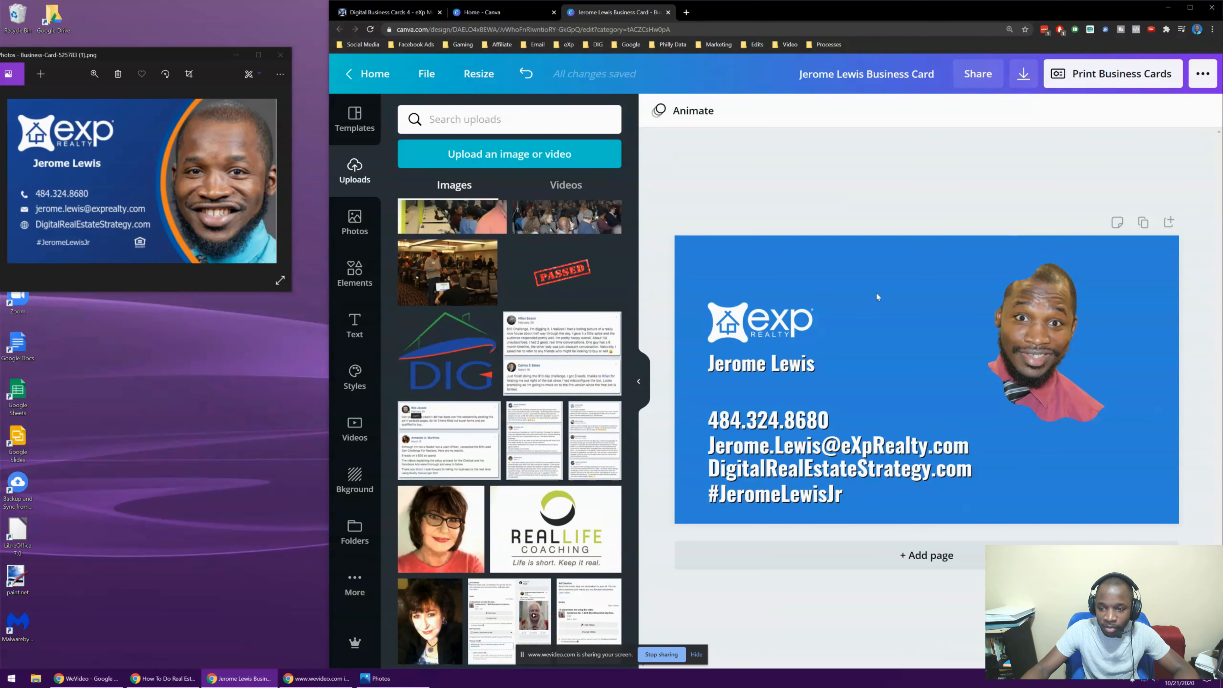
left_click(876, 296)
key("ctrl+z")
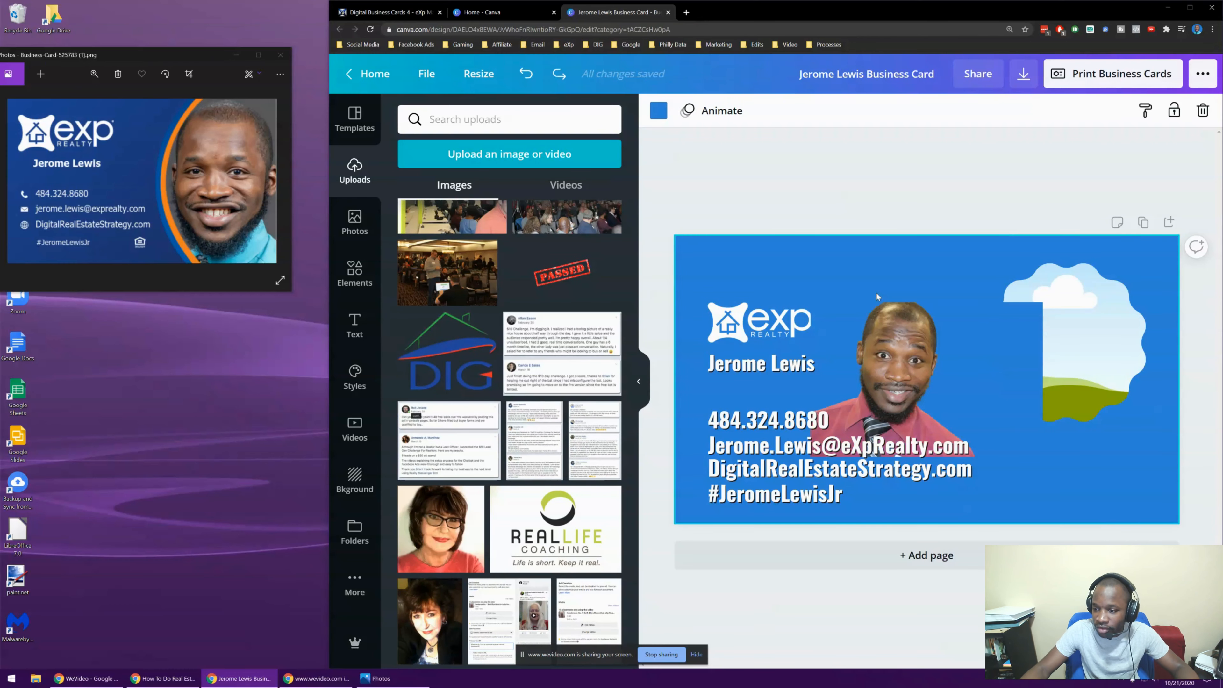
left_click(982, 373)
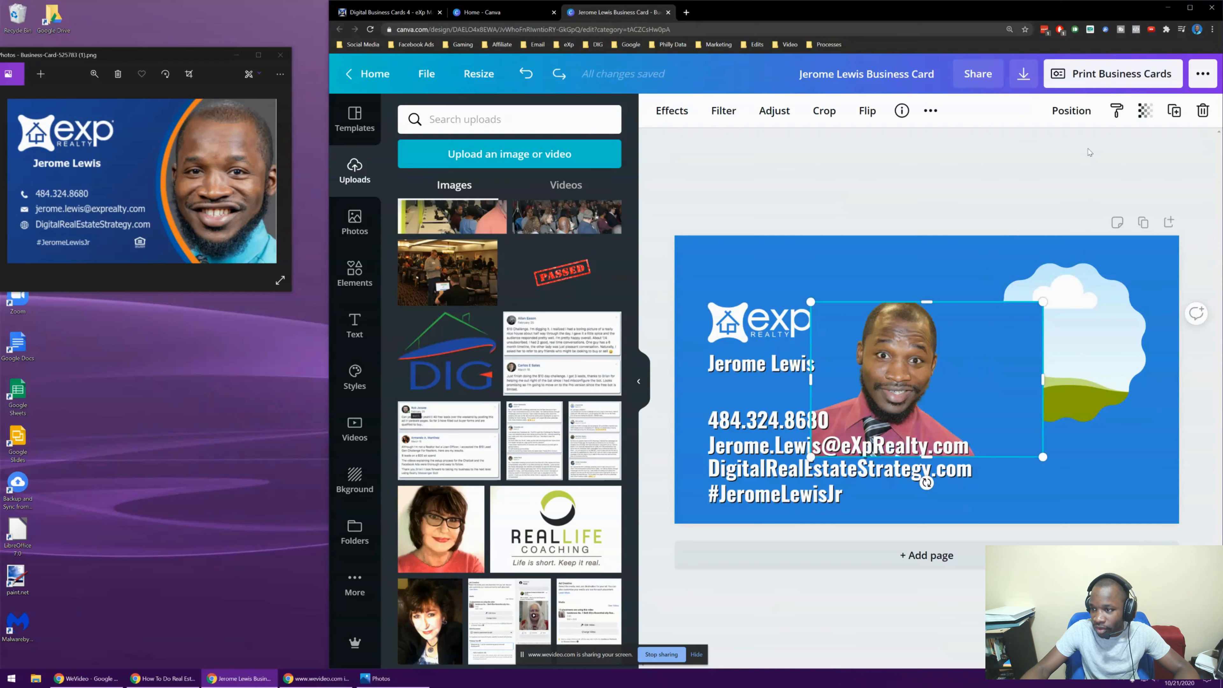
left_click(1205, 112)
scroll(528, 294, "down", 10)
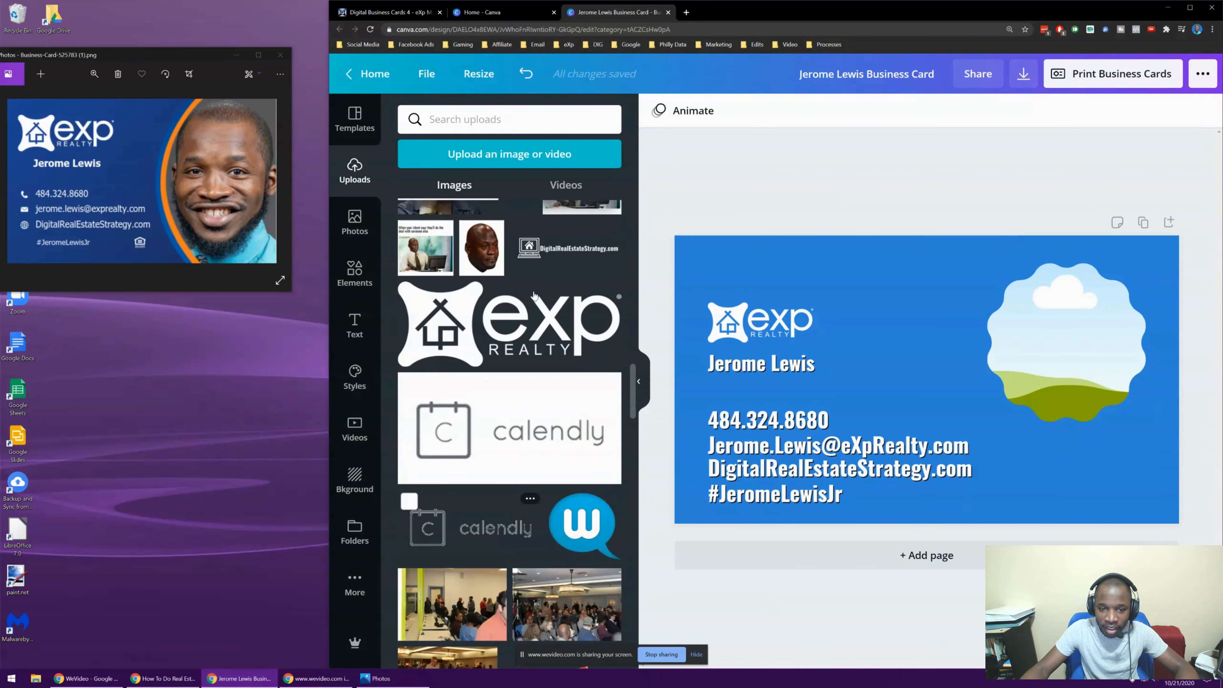
scroll(528, 294, "up", 10)
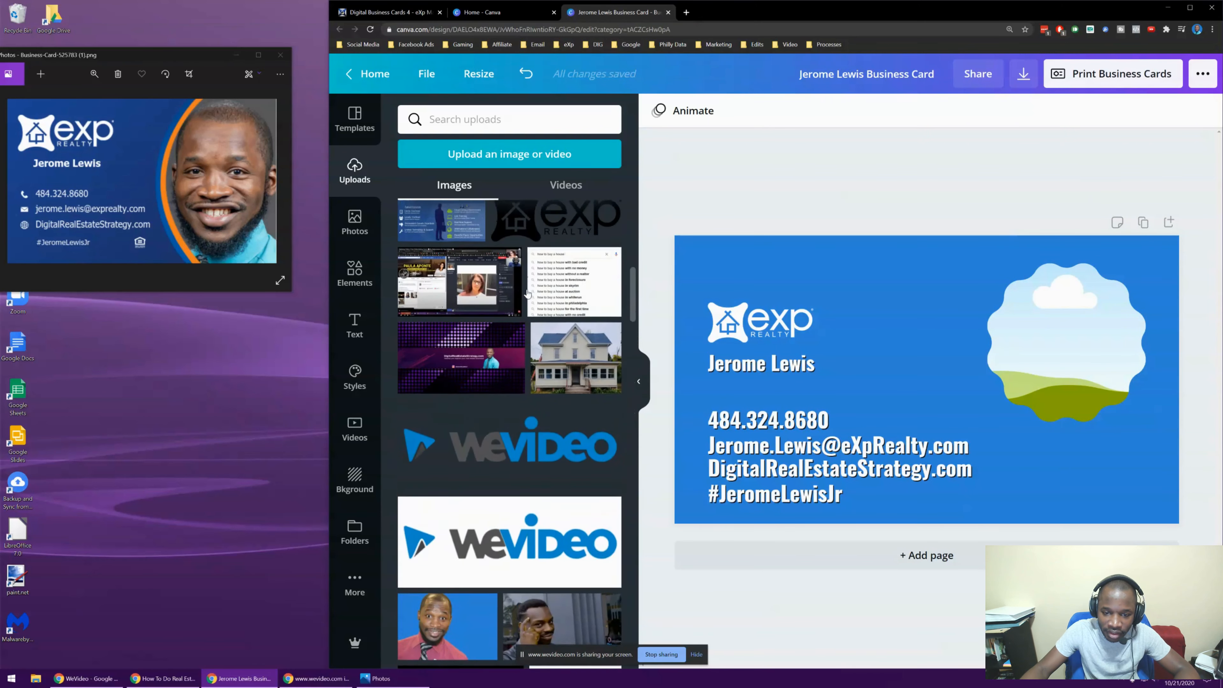
scroll(528, 294, "up", 5)
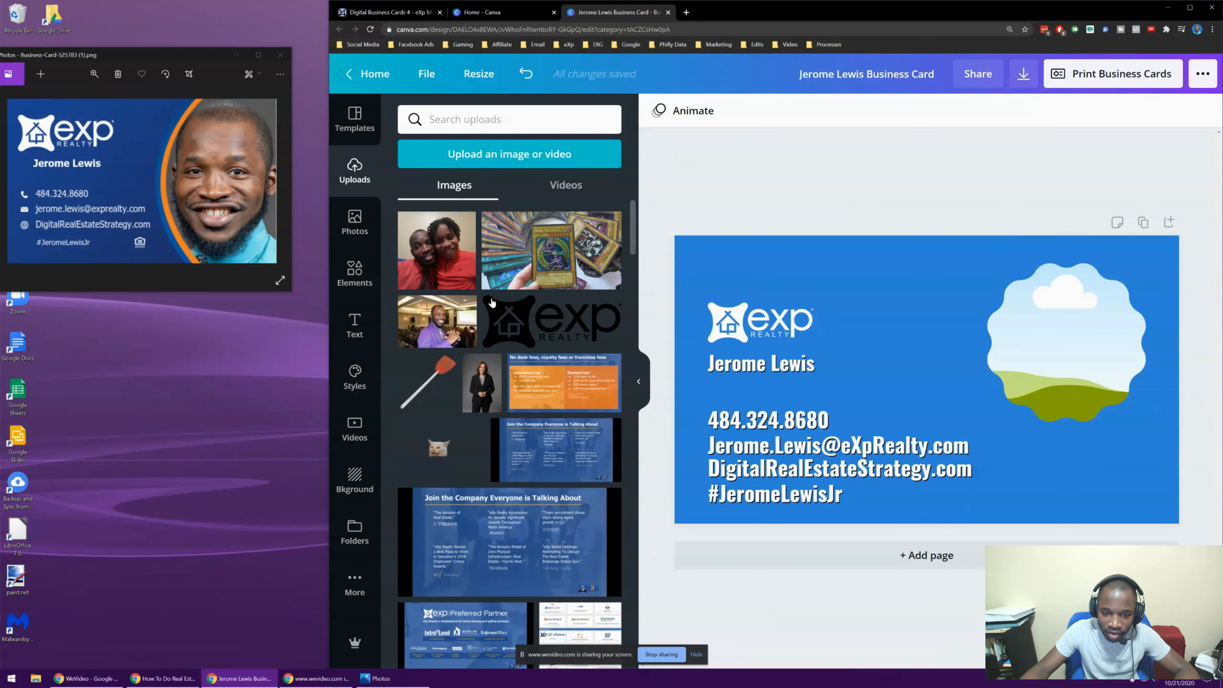
Try the purple-shirt photo inside the scalloped frame
left_click(445, 319)
left_click_drag(929, 382, 931, 346)
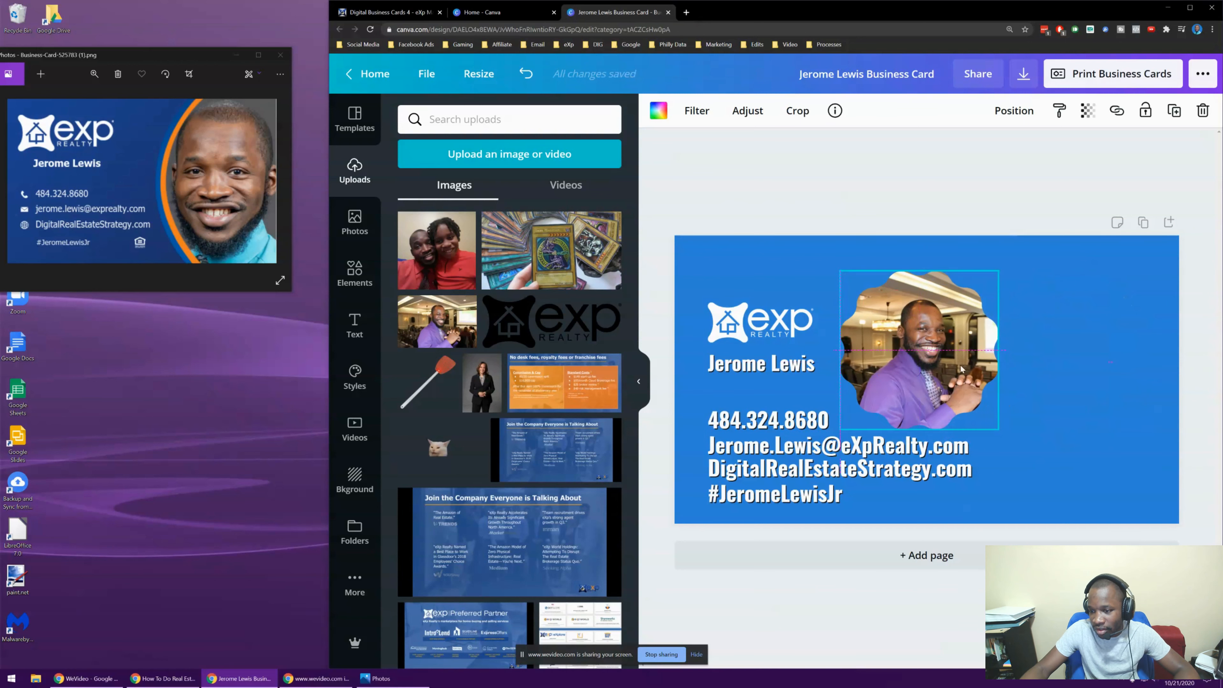
left_click(795, 242)
left_click(955, 355)
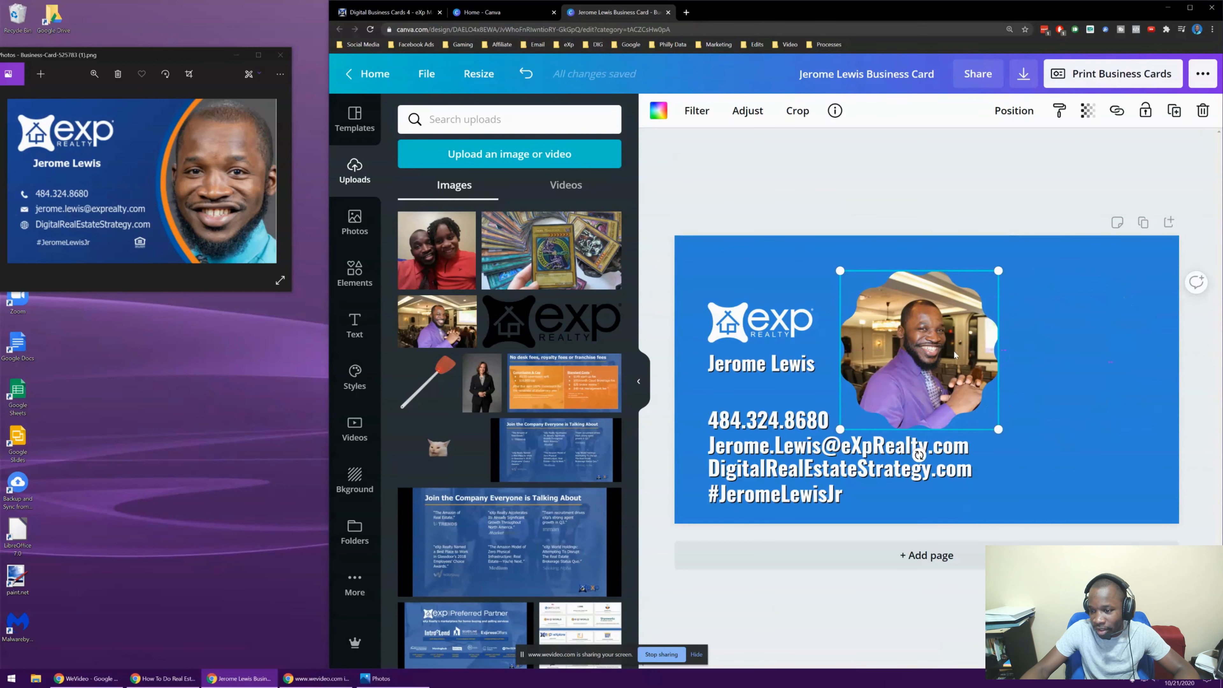
left_click(1202, 110)
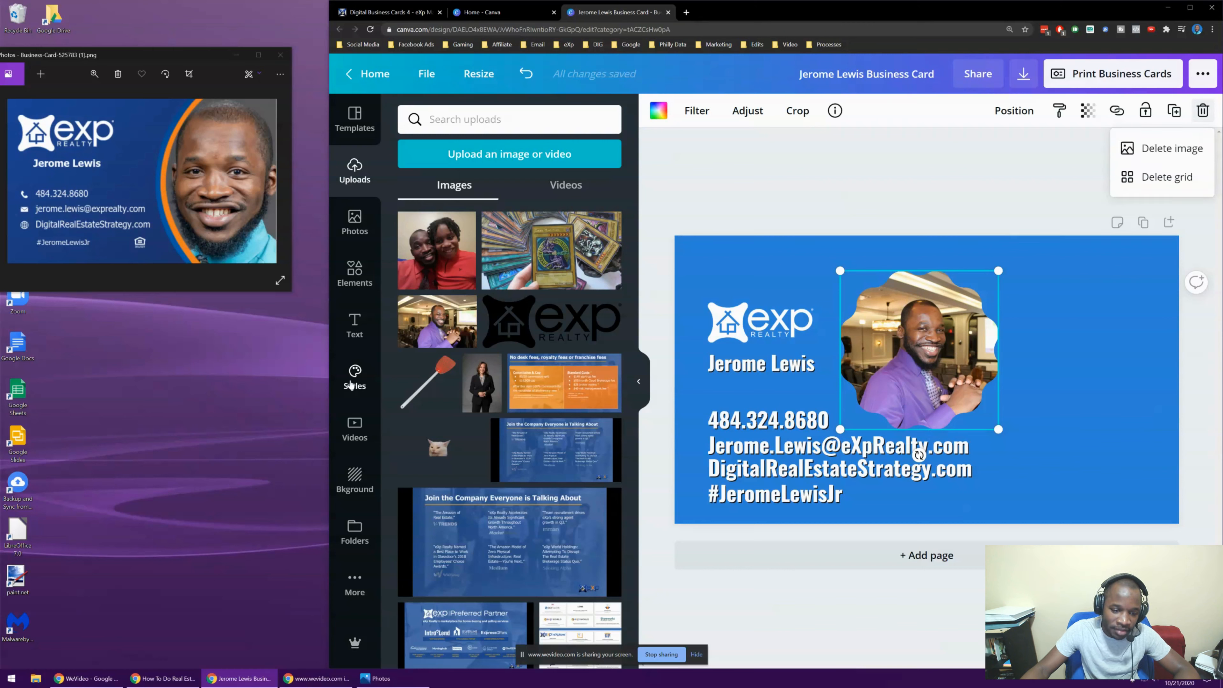
Add a circle frame and move it to the card's right edge
left_click(345, 281)
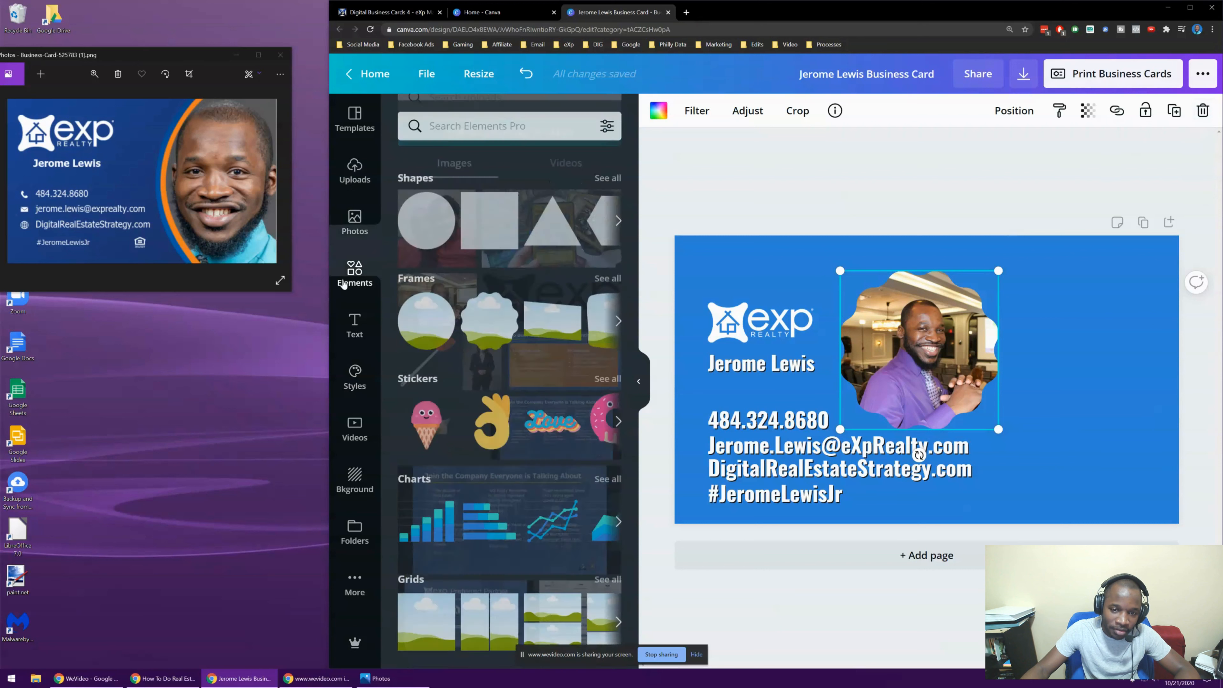
left_click(422, 317)
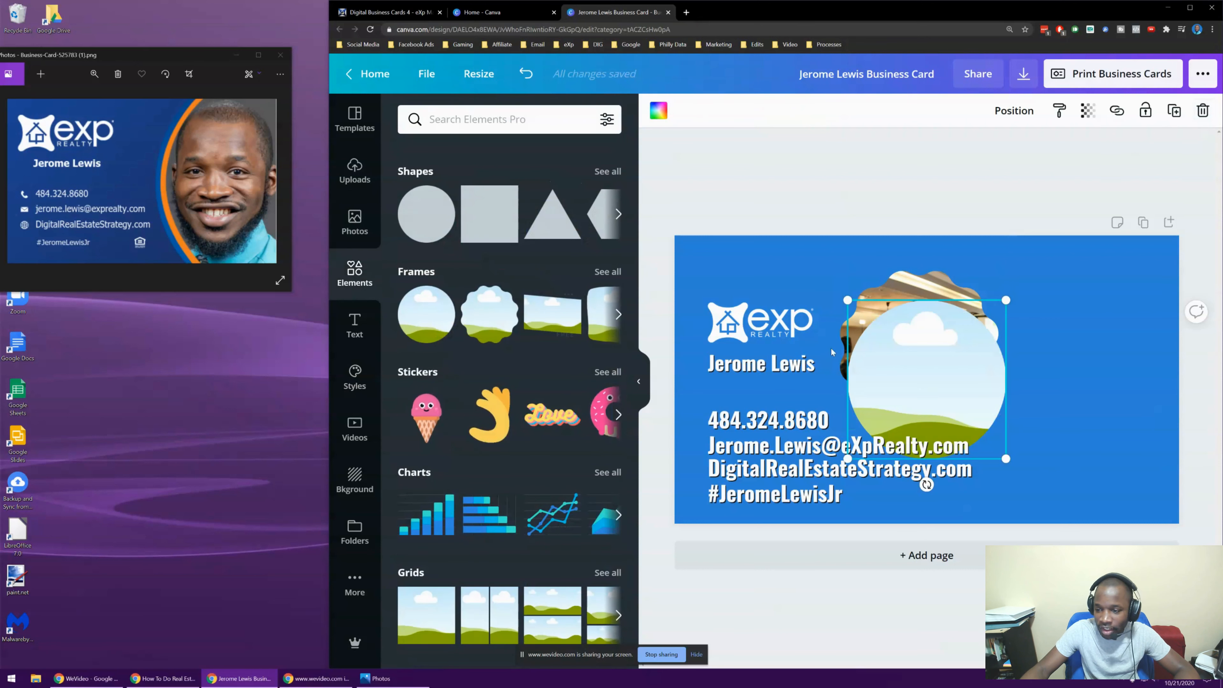
left_click_drag(874, 366, 1036, 314)
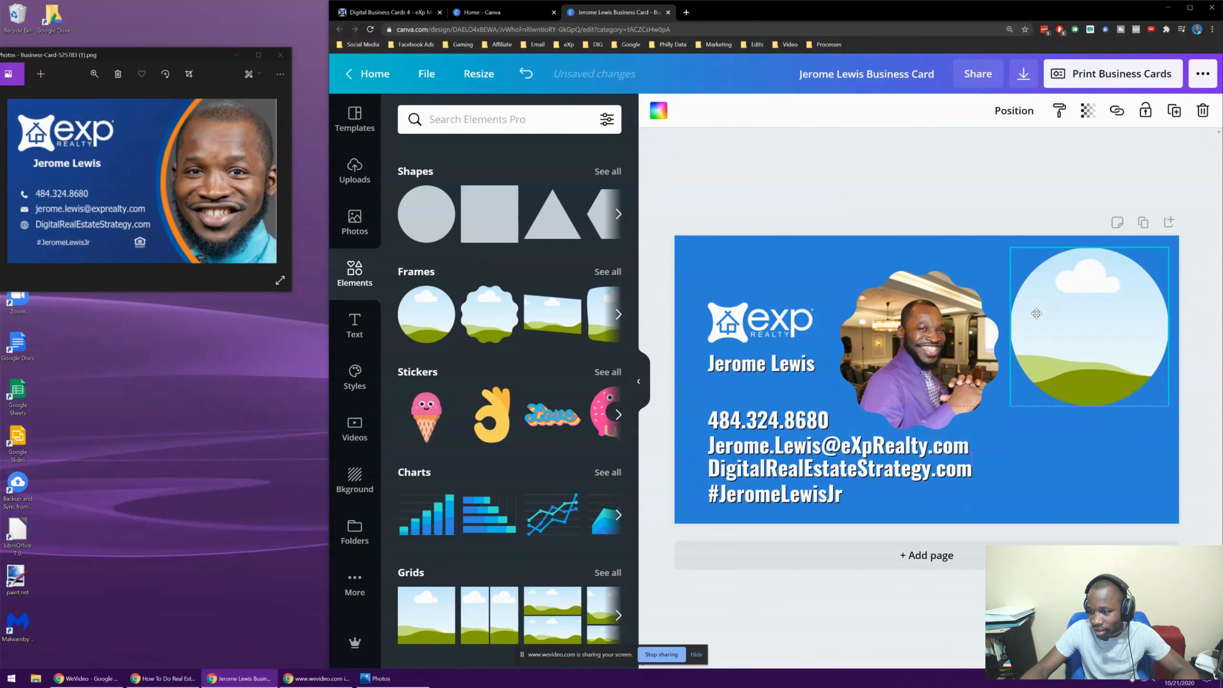
Delete the photo and the scalloped frame, then move the circle frame into that spot
left_click(900, 347)
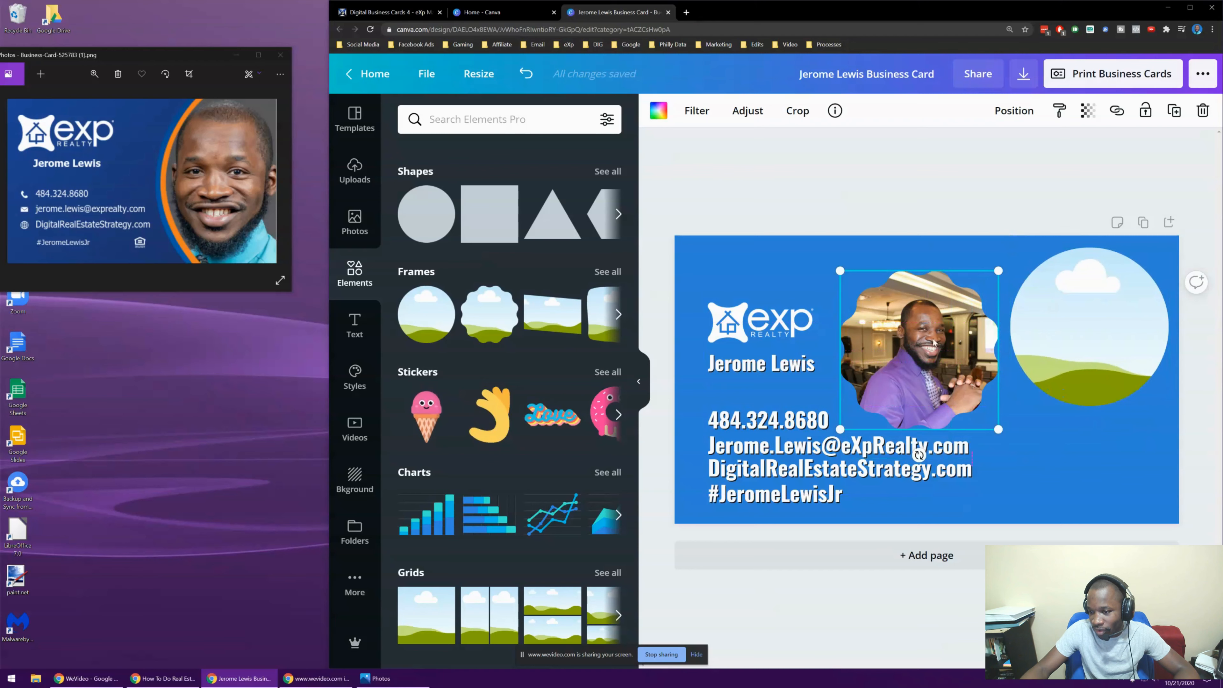
left_click(1204, 112)
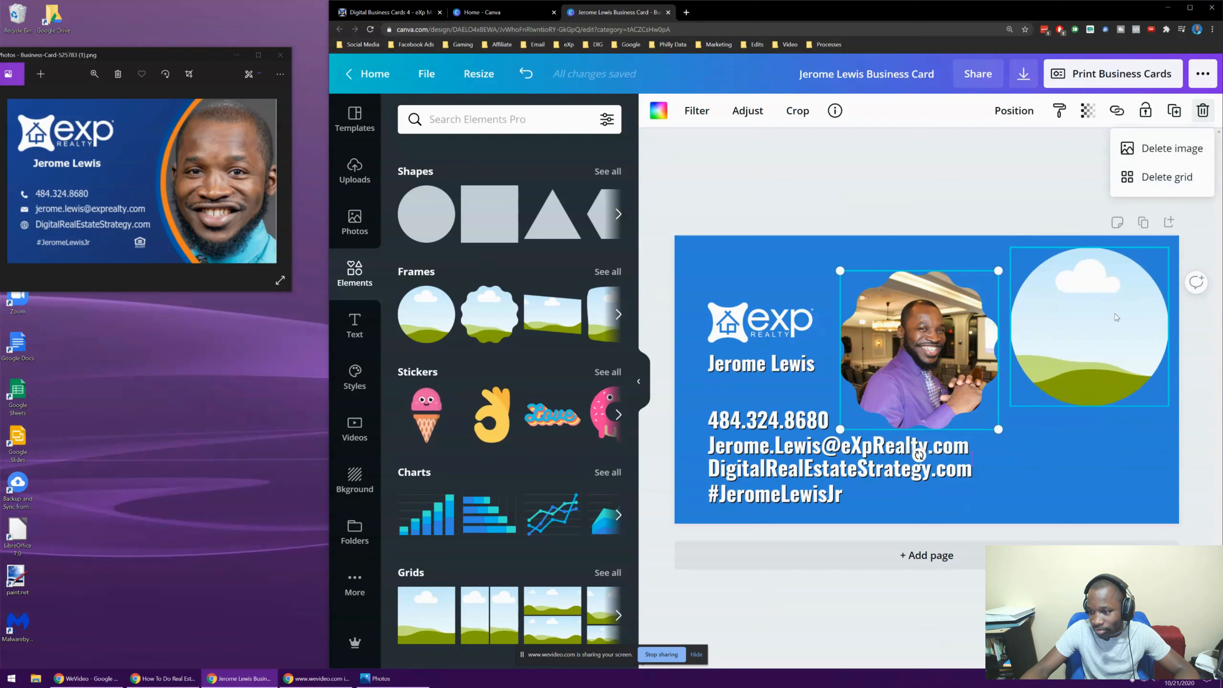
left_click(1168, 151)
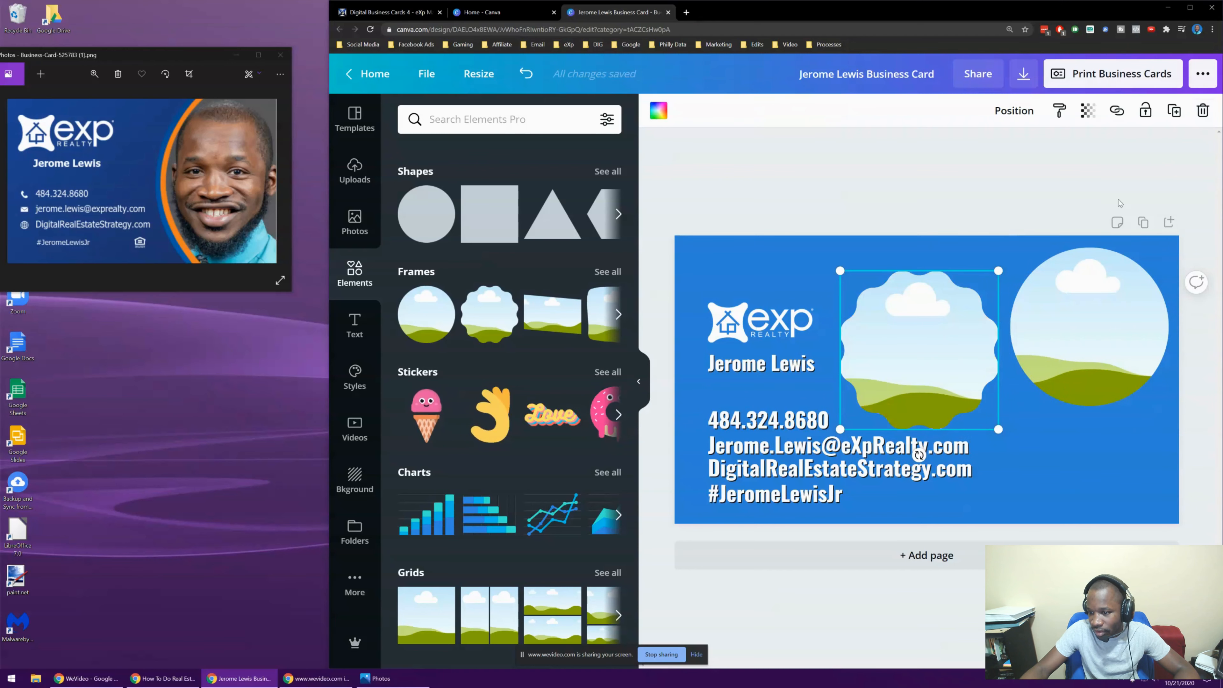
left_click(1204, 112)
mouse_move(1097, 331)
left_mouse_down()
mouse_move(923, 347)
mouse_move(960, 344)
left_mouse_up()
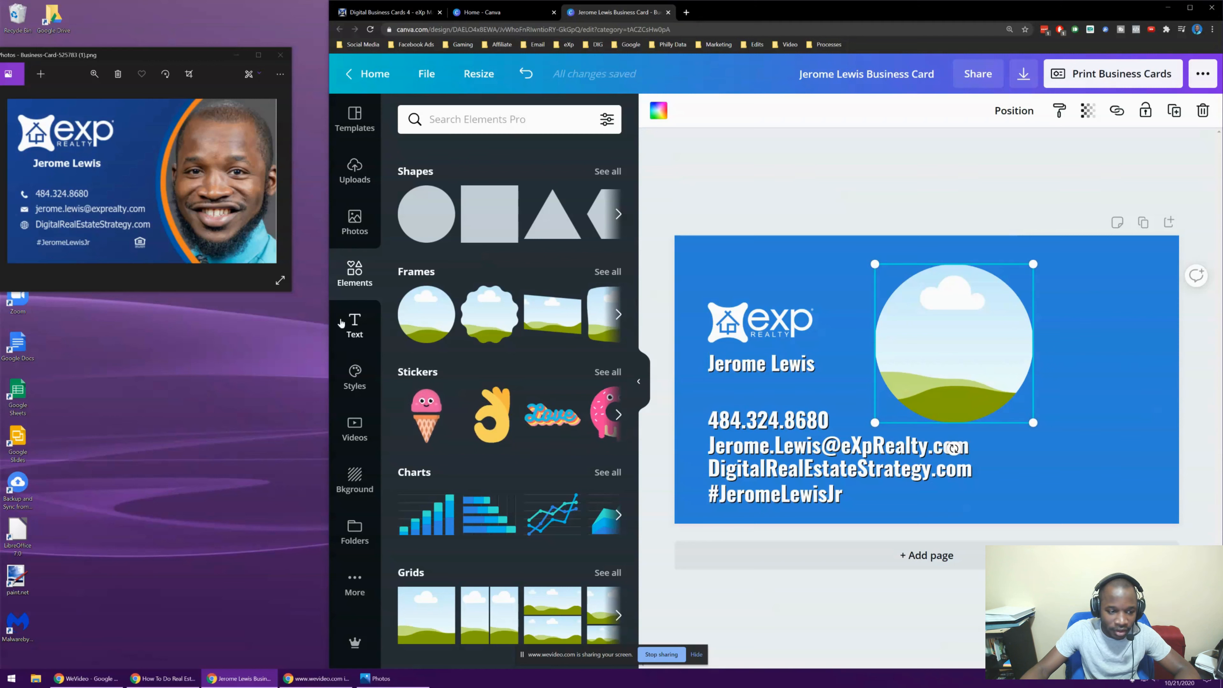
Drop the blue-shirt headshot from Uploads into the card's circle frame
left_click(354, 171)
scroll(539, 276, "down", 10)
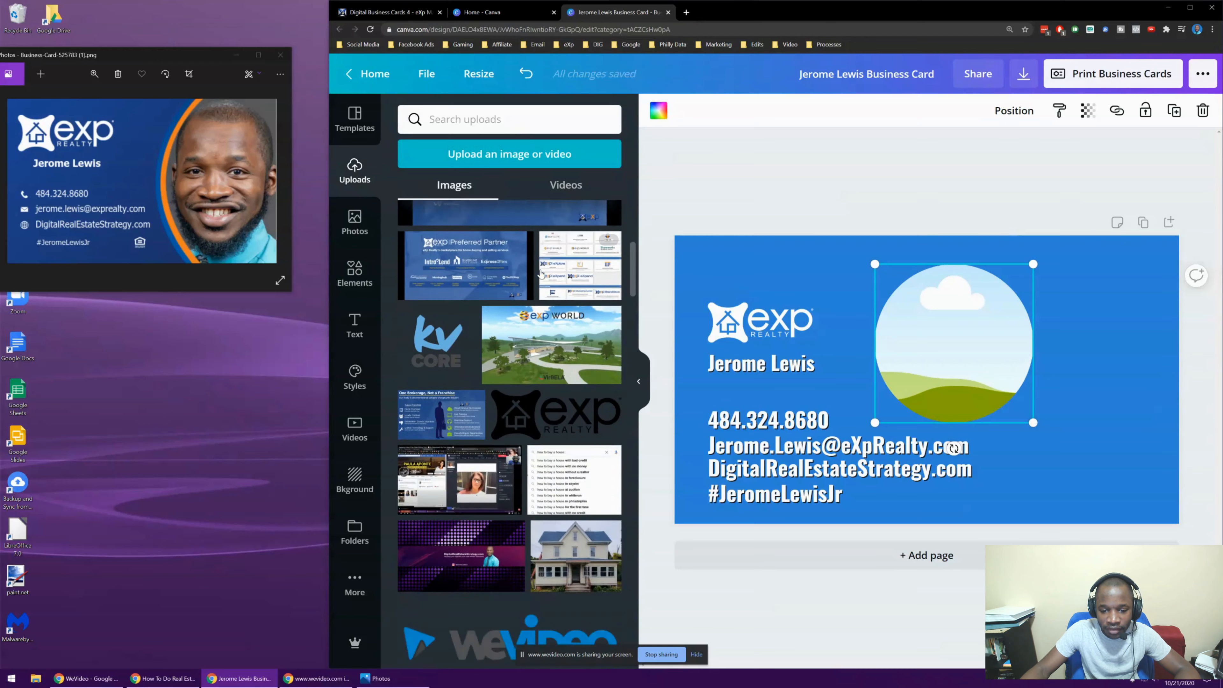
scroll(539, 275, "down", 15)
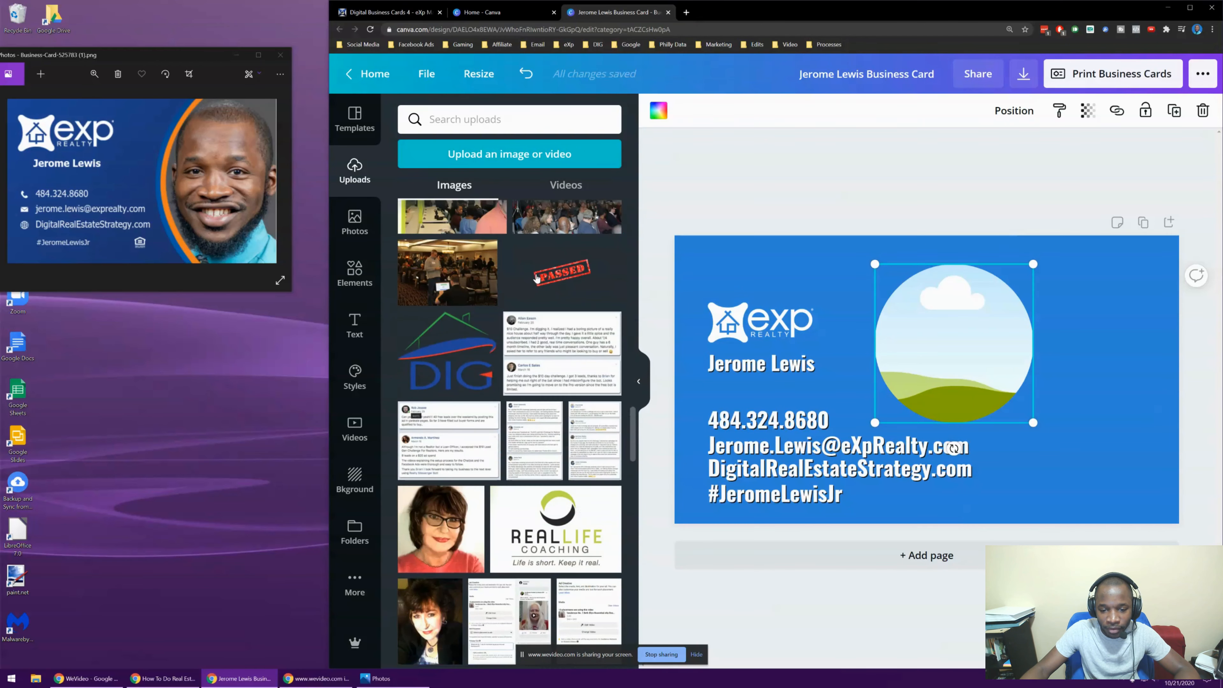
scroll(537, 281, "down", 15)
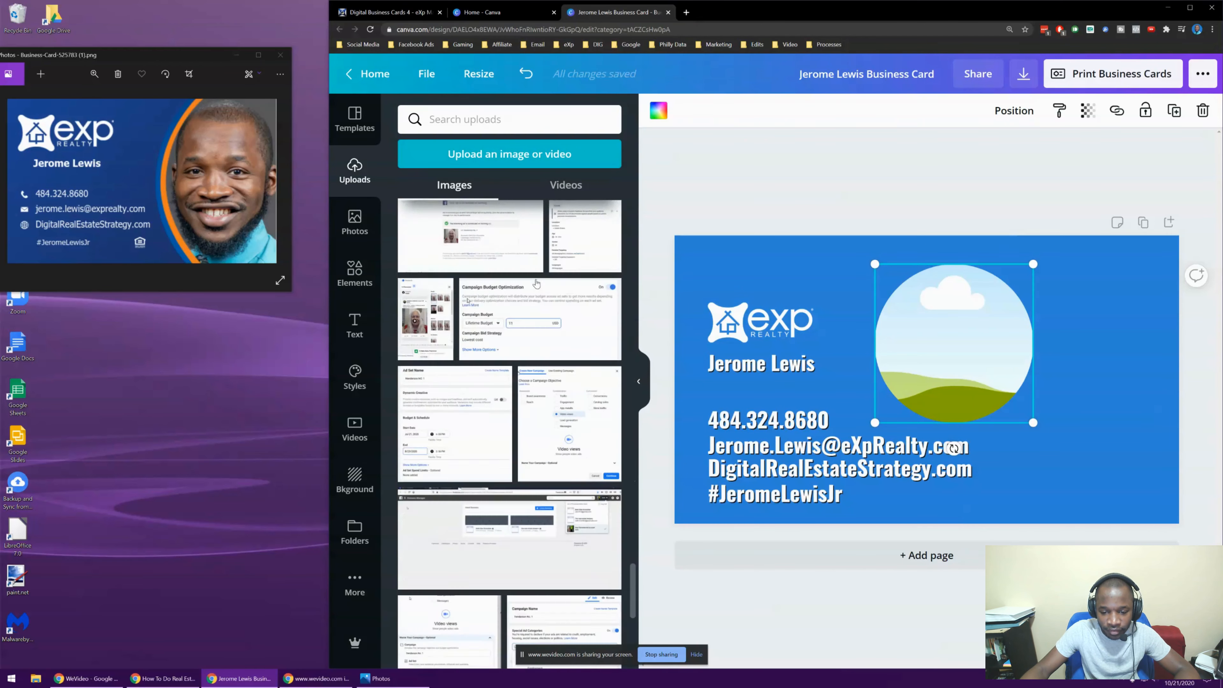
scroll(543, 298, "up", 2)
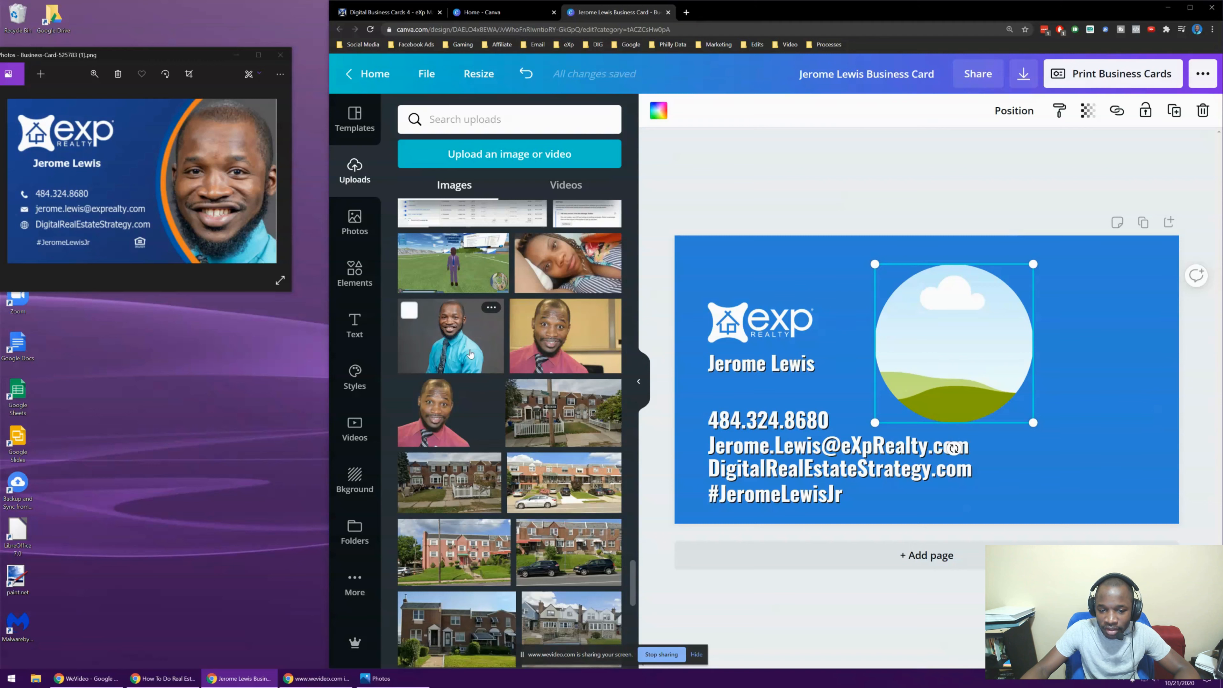
left_click(446, 343)
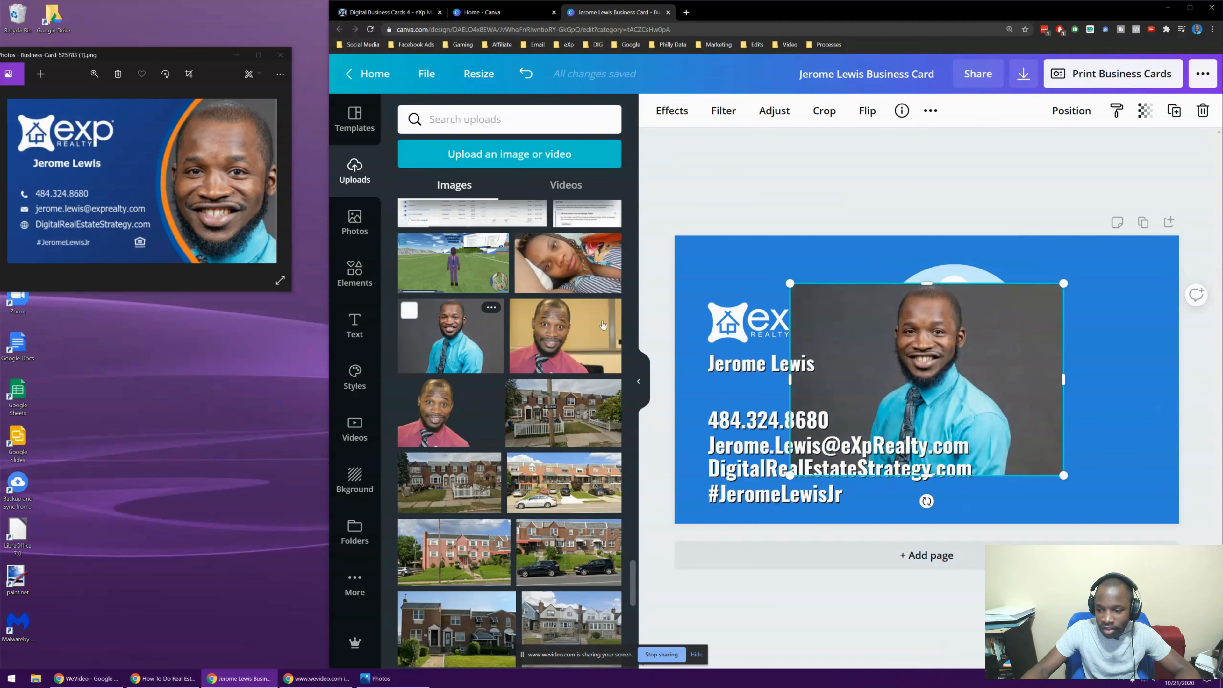
left_click_drag(920, 371, 949, 347)
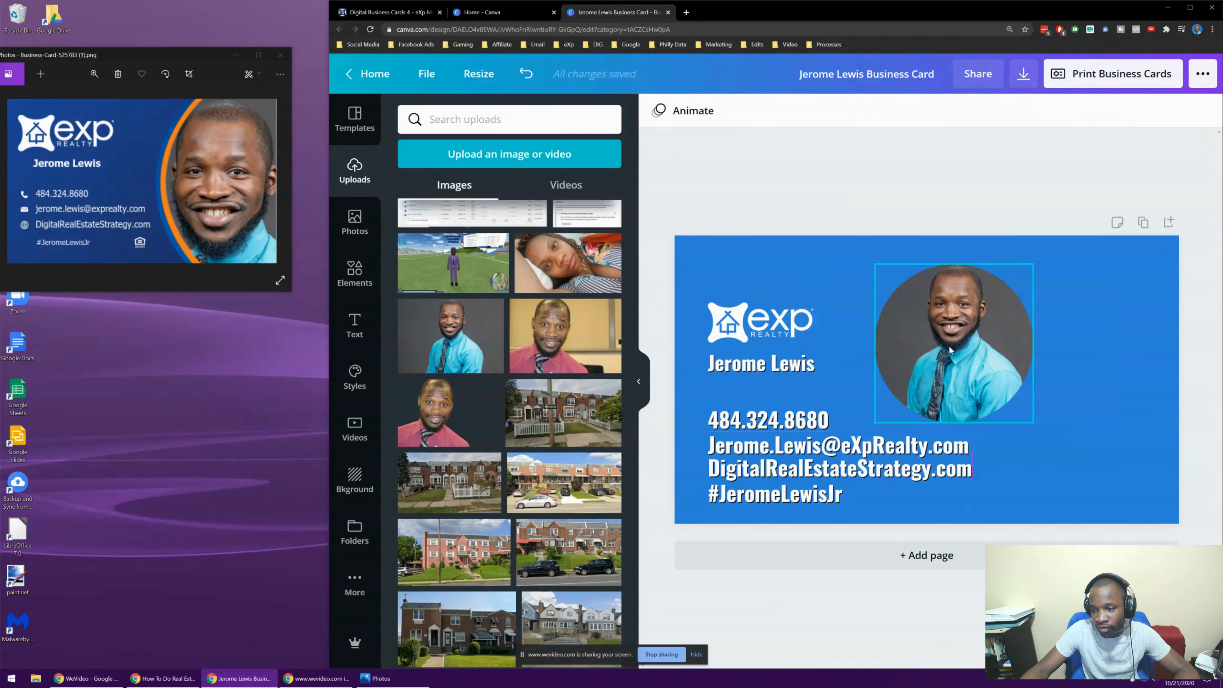
Resize the framed headshot and position it on the card's right side
left_click(942, 345)
left_click_drag(875, 264, 937, 326)
left_click_drag(1002, 381, 1021, 365)
left_click_drag(1150, 289, 1164, 258)
left_click_drag(1091, 287, 1065, 338)
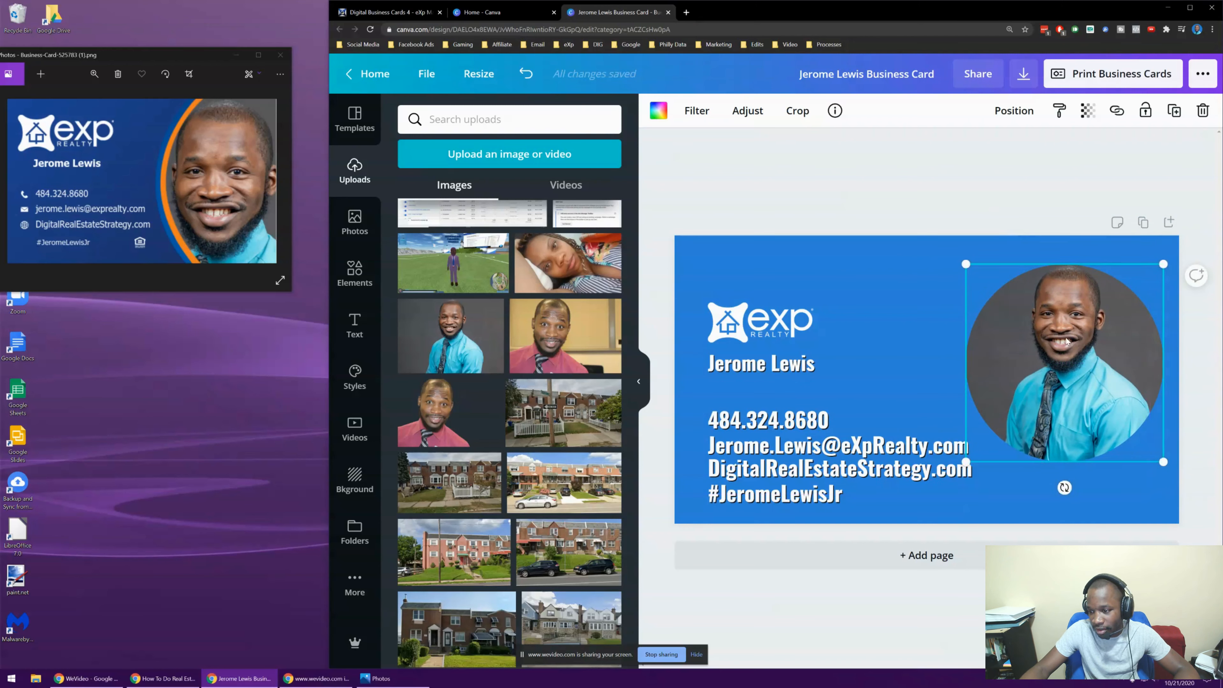
left_click_drag(1067, 341, 1062, 336)
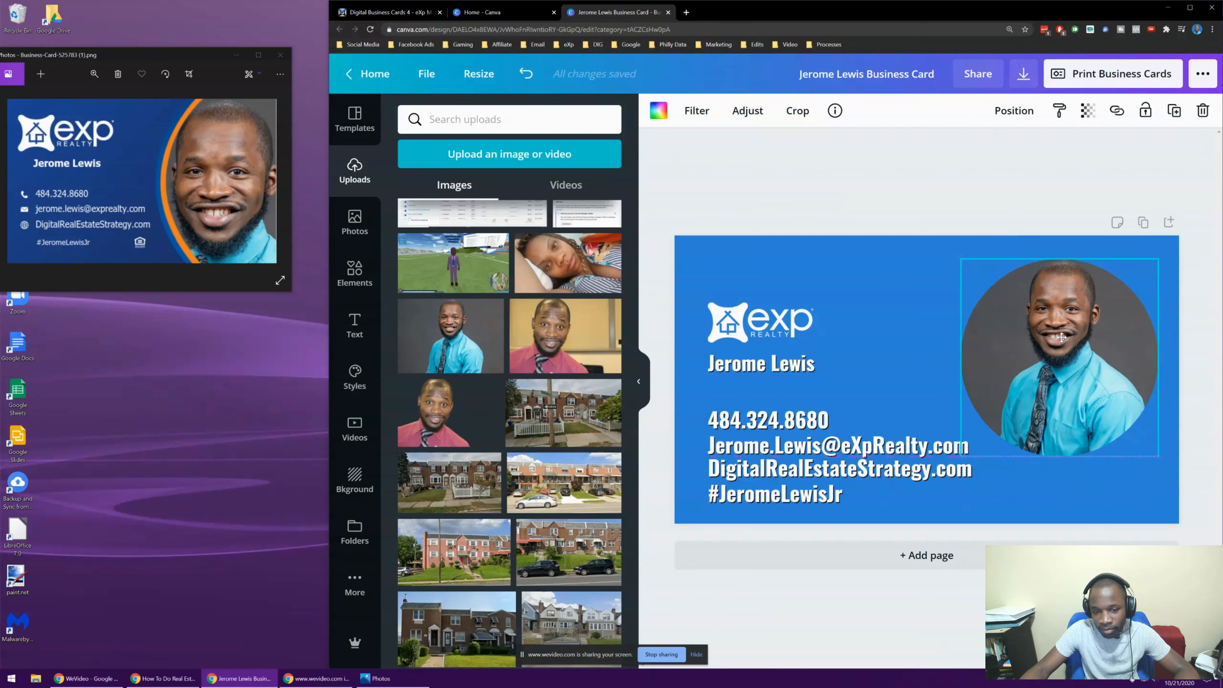
Browse through the Grids layouts in the Elements library
left_click(354, 275)
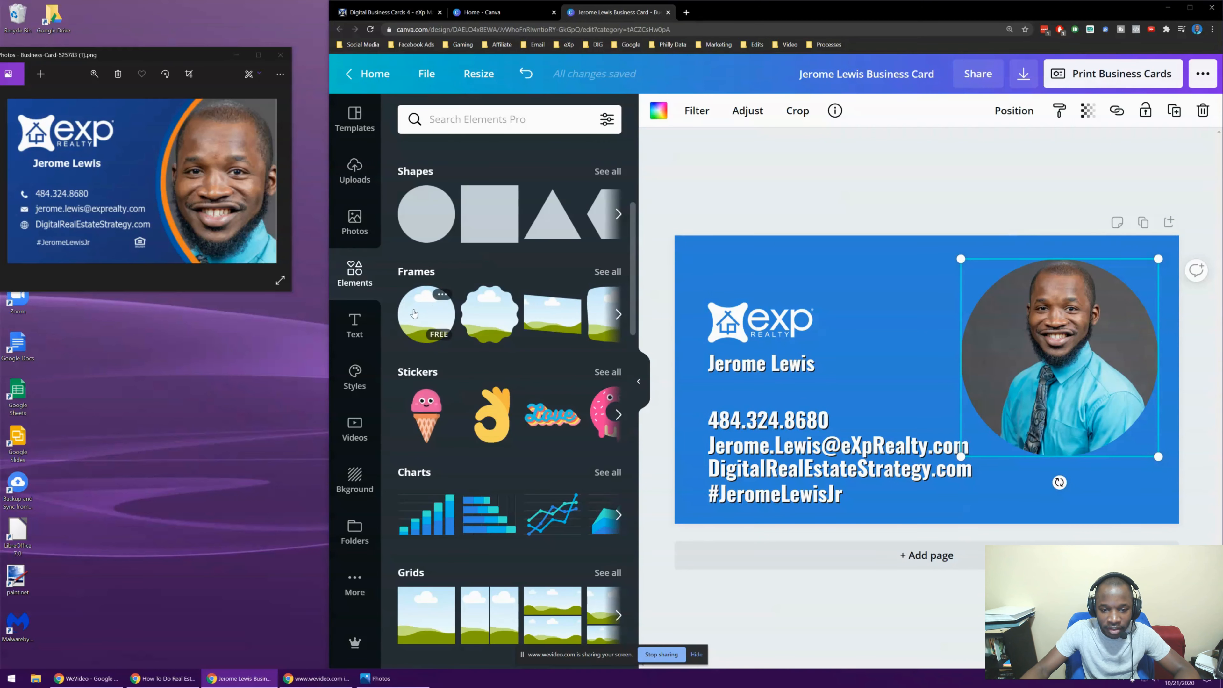
scroll(406, 274, "down", 4)
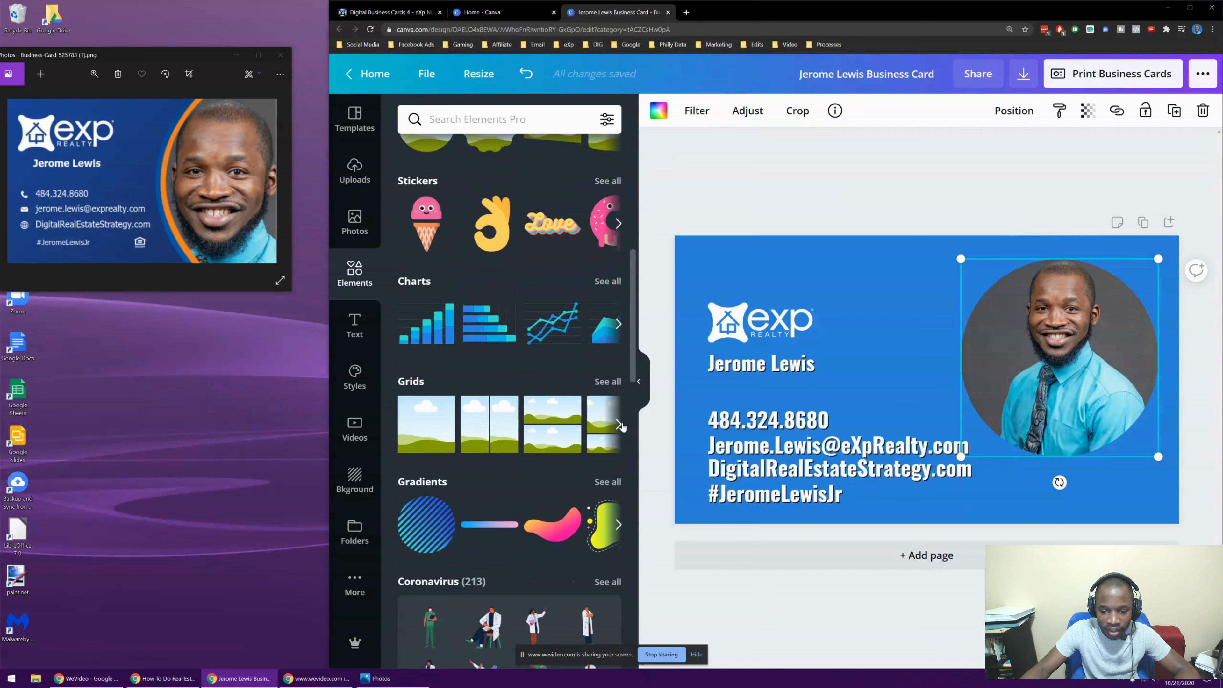
left_click(619, 424)
left_click(619, 424)
left_click(619, 425)
left_click(620, 424)
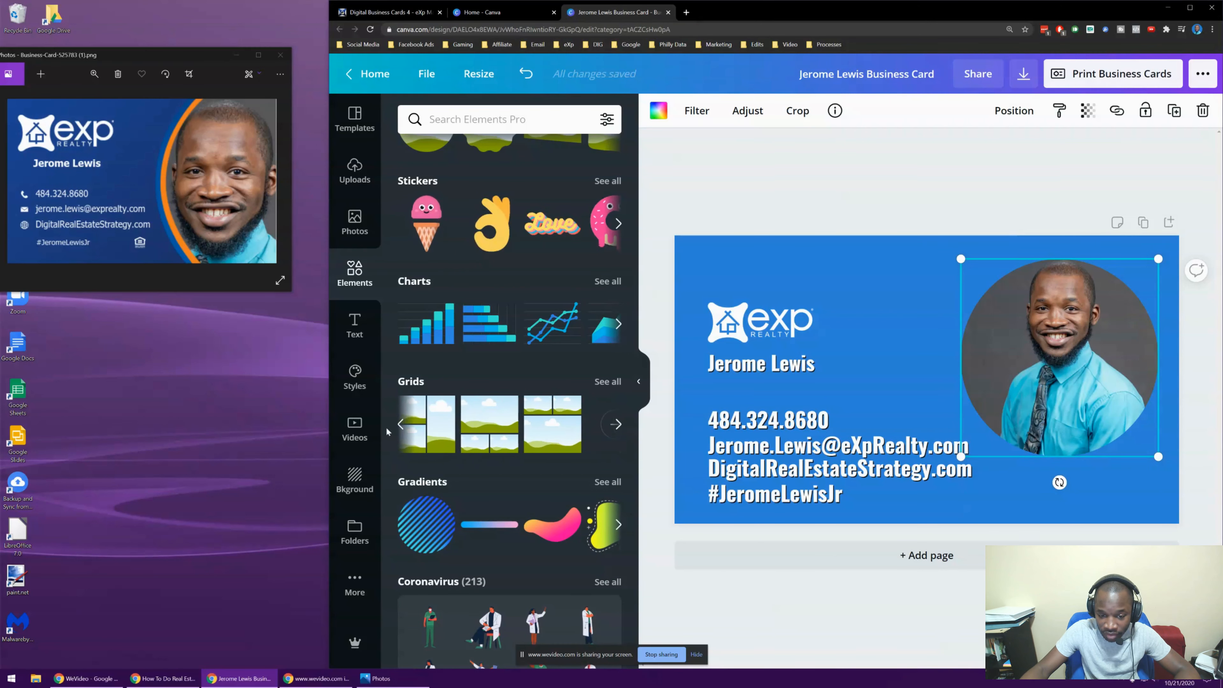
Try the cloud-and-hills grid beside the headshot, then delete it
left_click(401, 426)
left_click(401, 426)
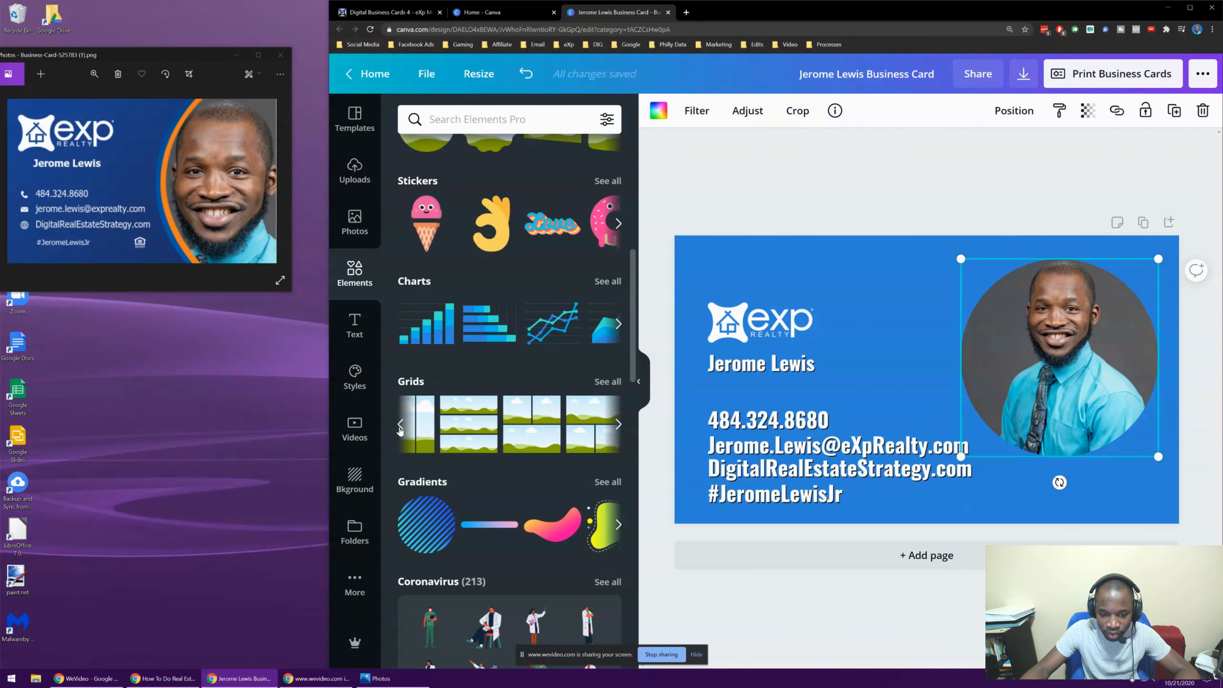
left_click(401, 426)
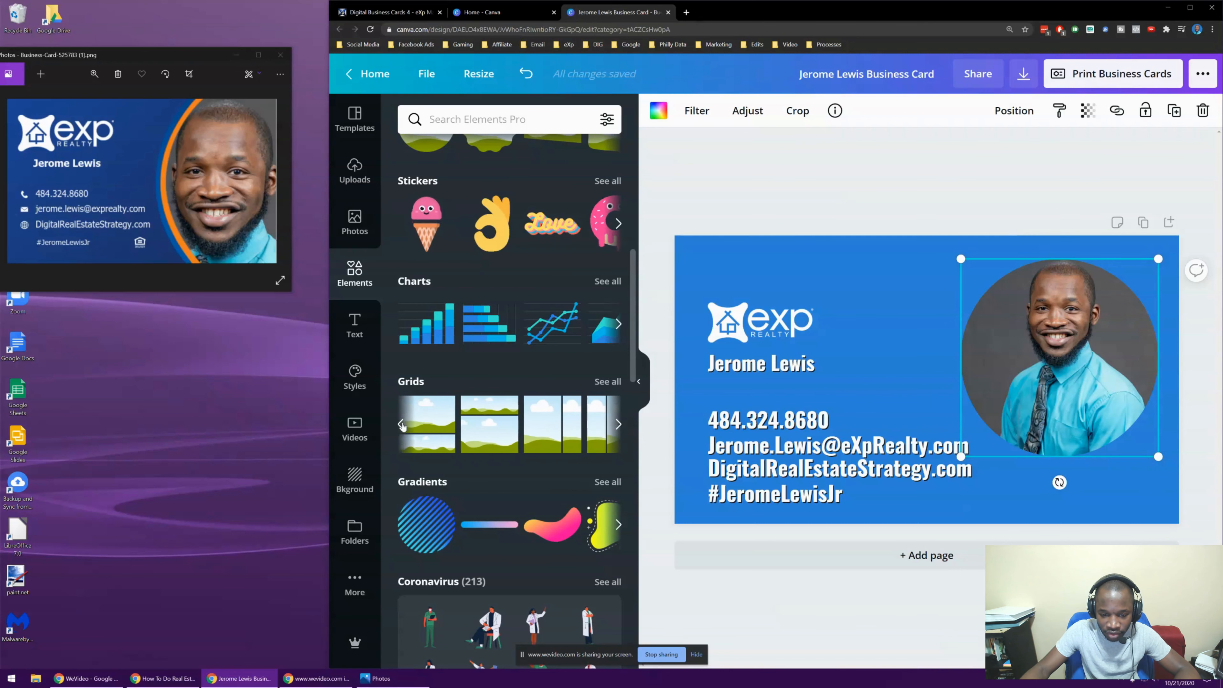
left_click(402, 425)
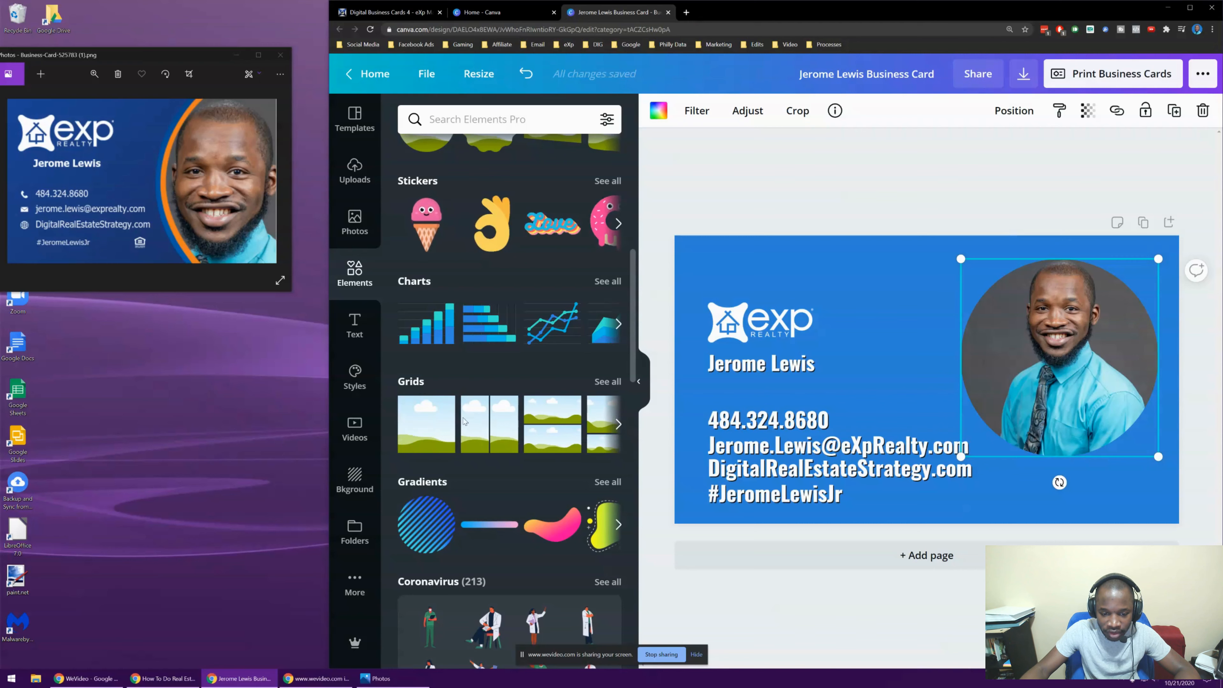
left_click(437, 424)
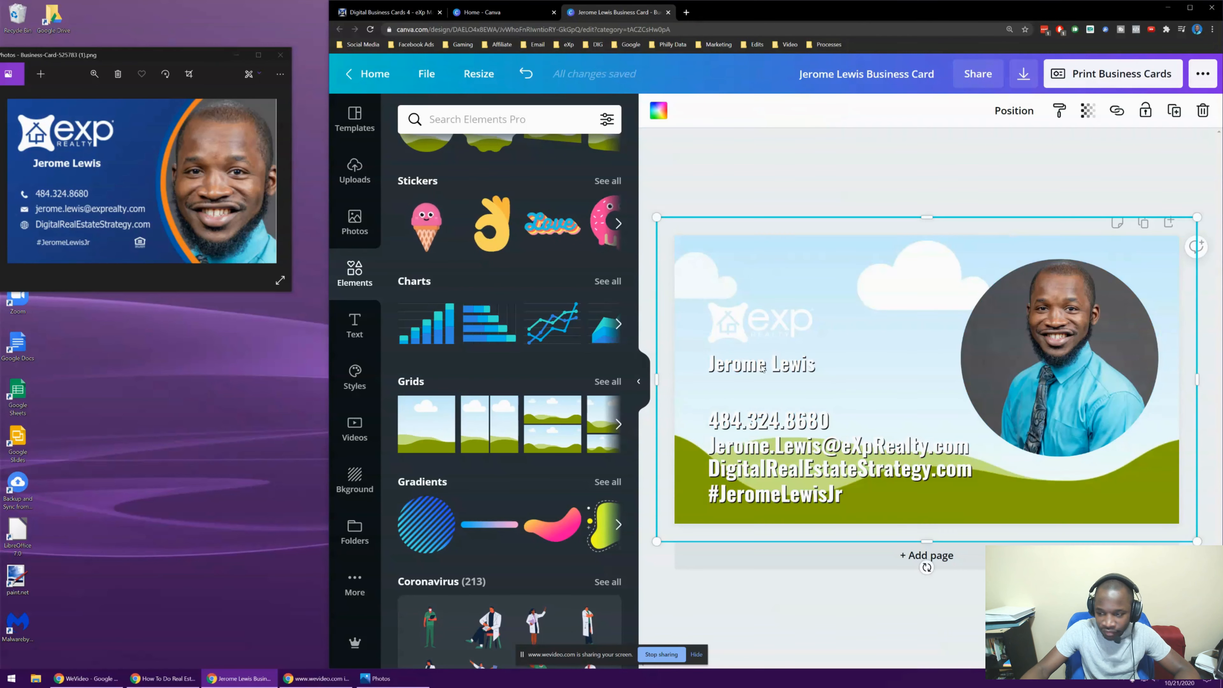
left_click_drag(659, 219, 973, 390)
left_click_drag(1079, 449, 930, 357)
left_click_drag(1038, 429, 978, 341)
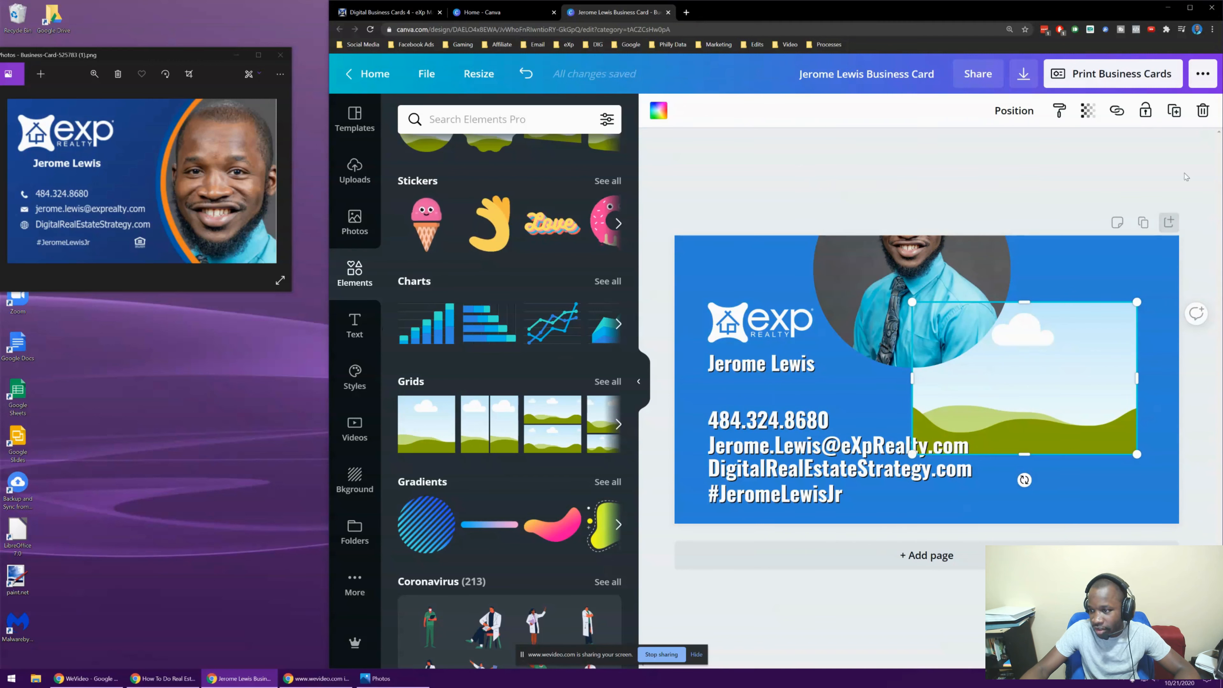
left_click(1202, 111)
Shrink the round headshot and settle it lower, near the card's right edge
left_click_drag(867, 283, 1018, 347)
left_click_drag(1008, 279, 1012, 284)
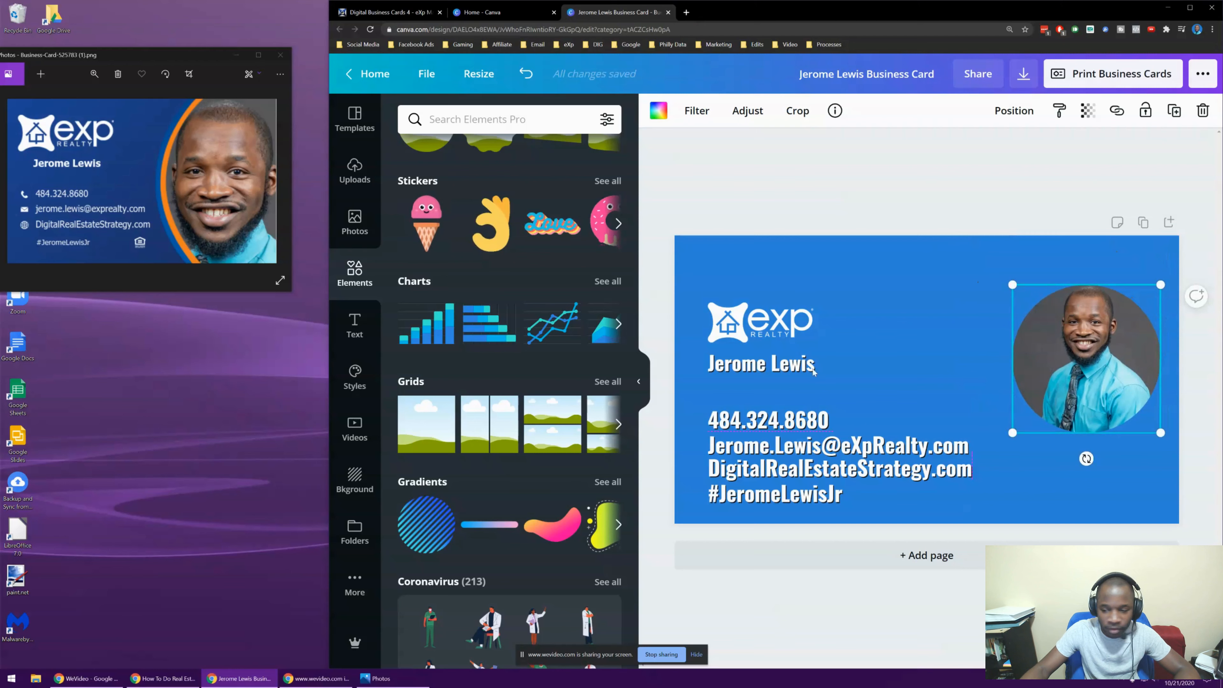
mouse_move(1115, 367)
left_mouse_down()
mouse_move(960, 383)
mouse_move(1031, 347)
mouse_move(1110, 347)
left_mouse_up()
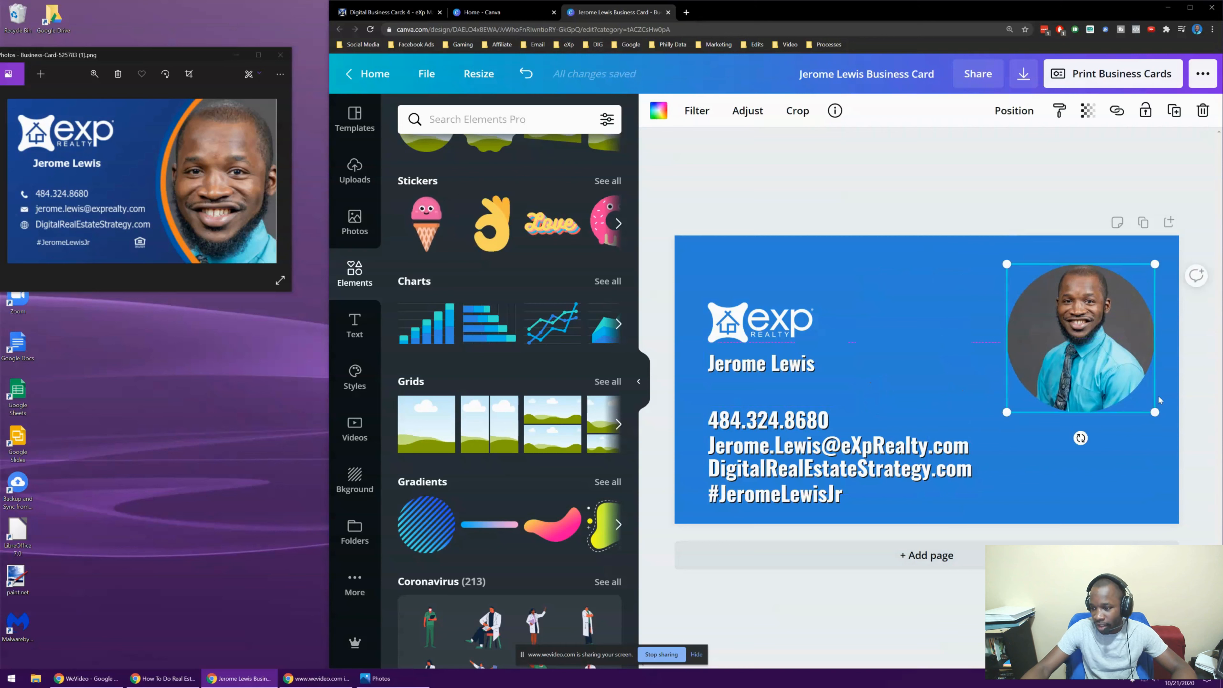
left_click_drag(1155, 411, 1128, 385)
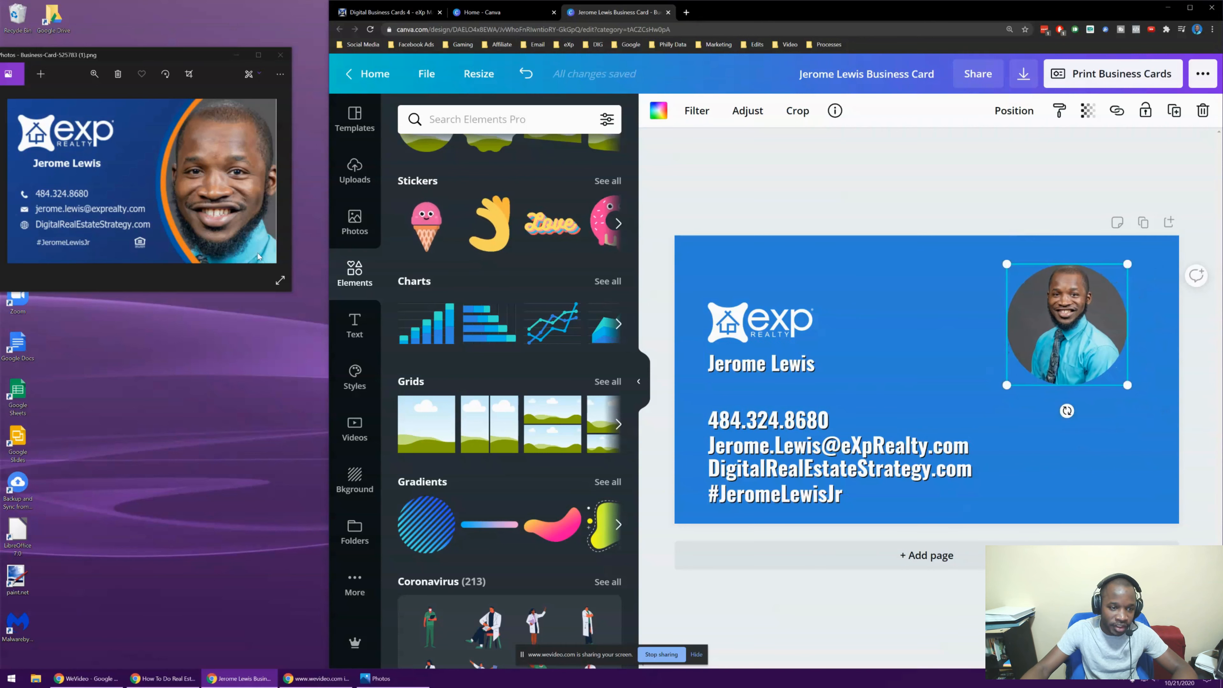
left_click_drag(1041, 314, 1066, 349)
left_click(768, 195)
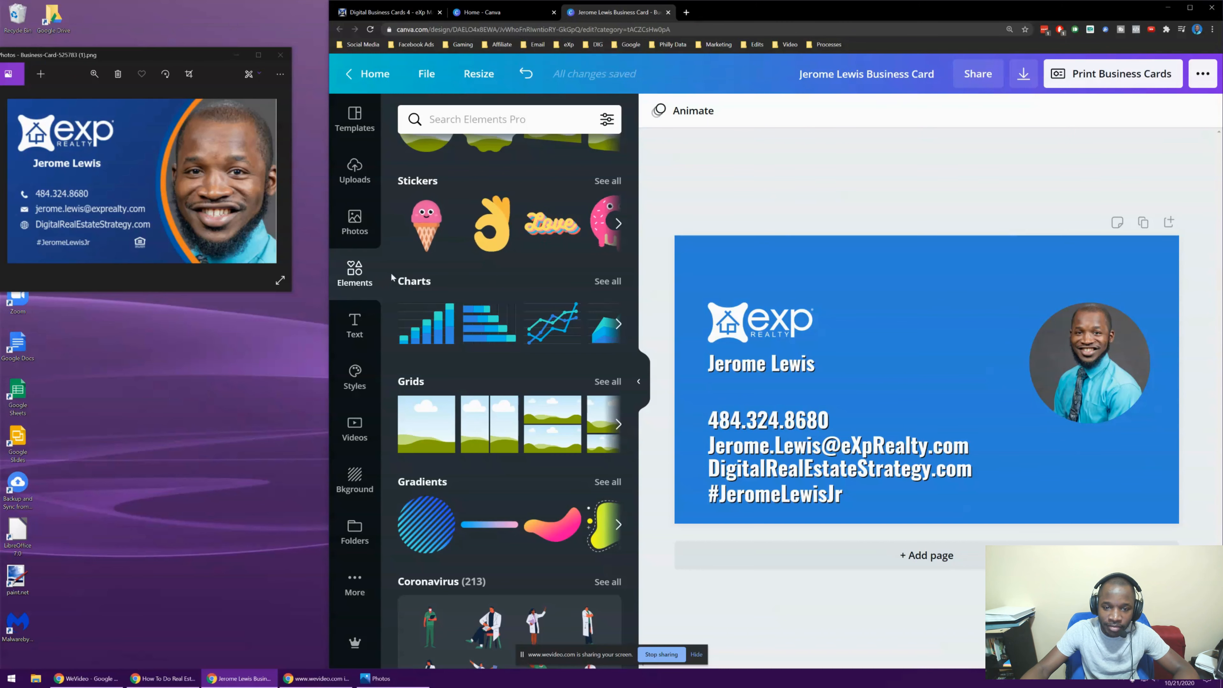
Add a plain line from Elements, resize it, then delete it
scroll(496, 251, "up", 10)
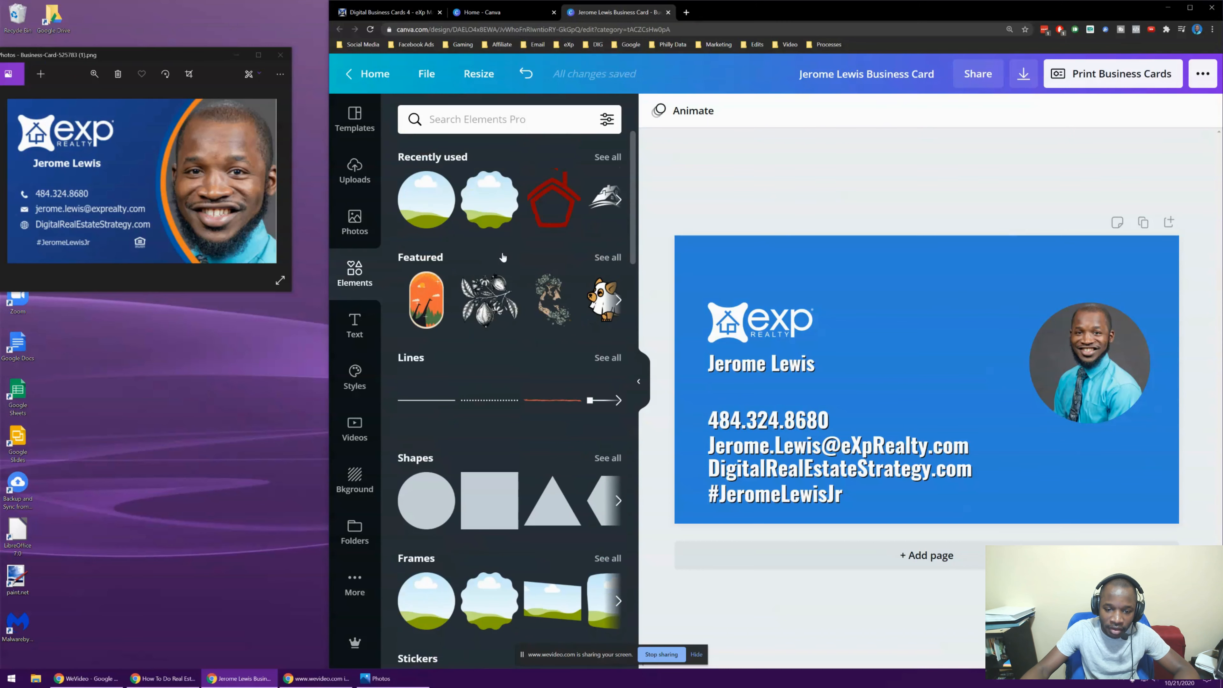
left_click(417, 408)
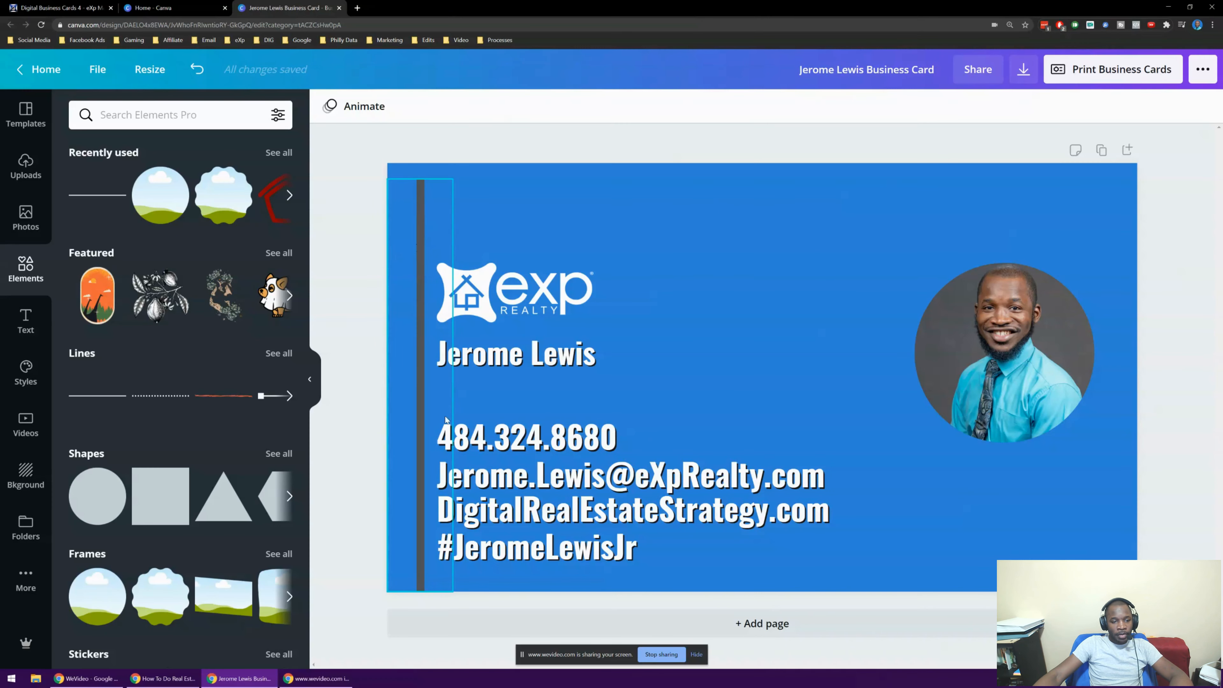
left_click(428, 206)
mouse_move(453, 179)
left_mouse_down()
mouse_move(480, 162)
mouse_move(449, 199)
left_mouse_up()
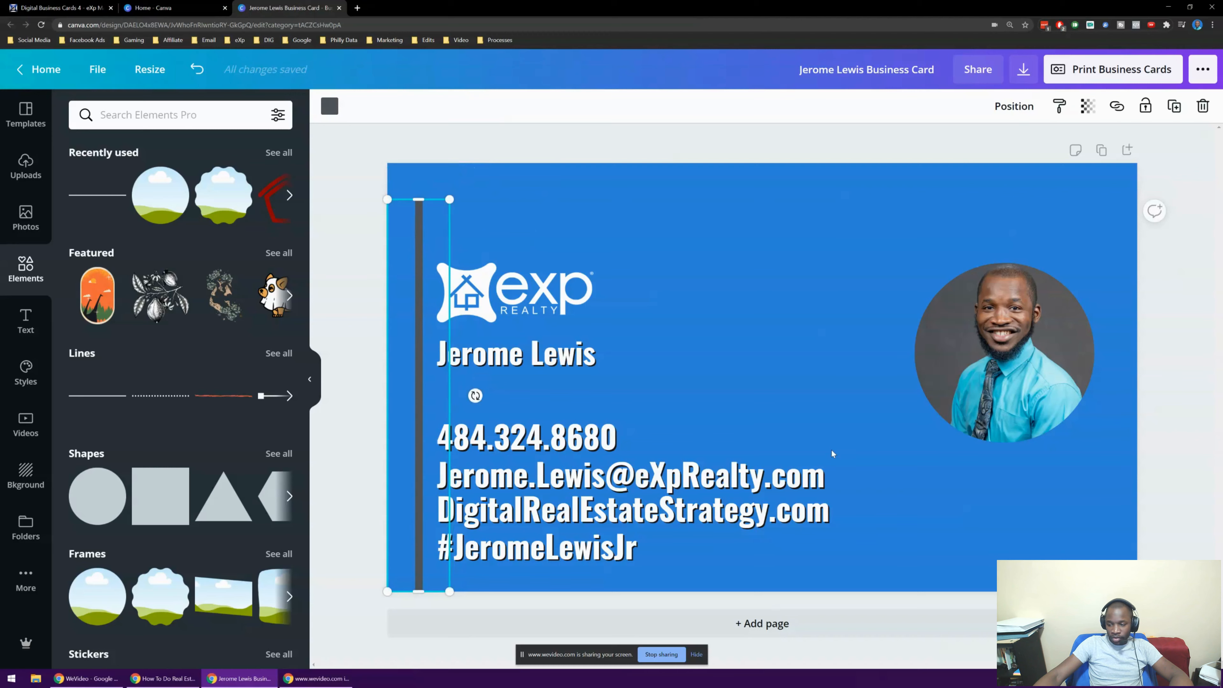
left_click(1194, 112)
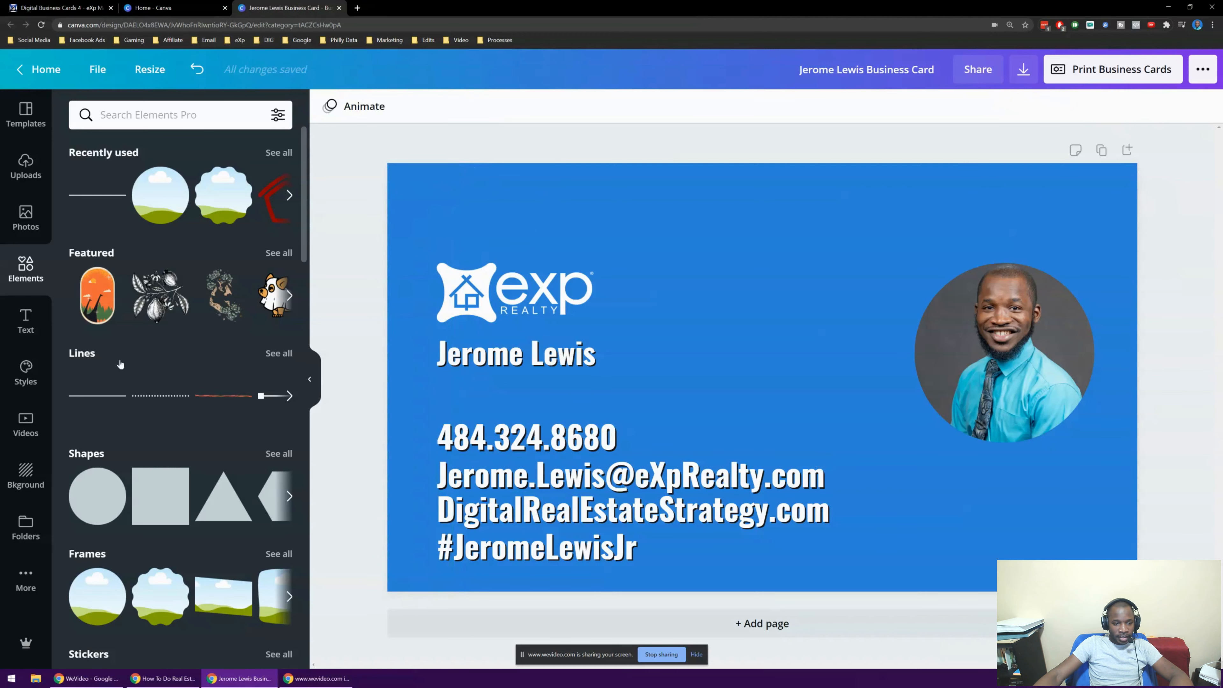
Add a new grey line, rotate it vertical and stretch it down the card's left edge
left_click(98, 401)
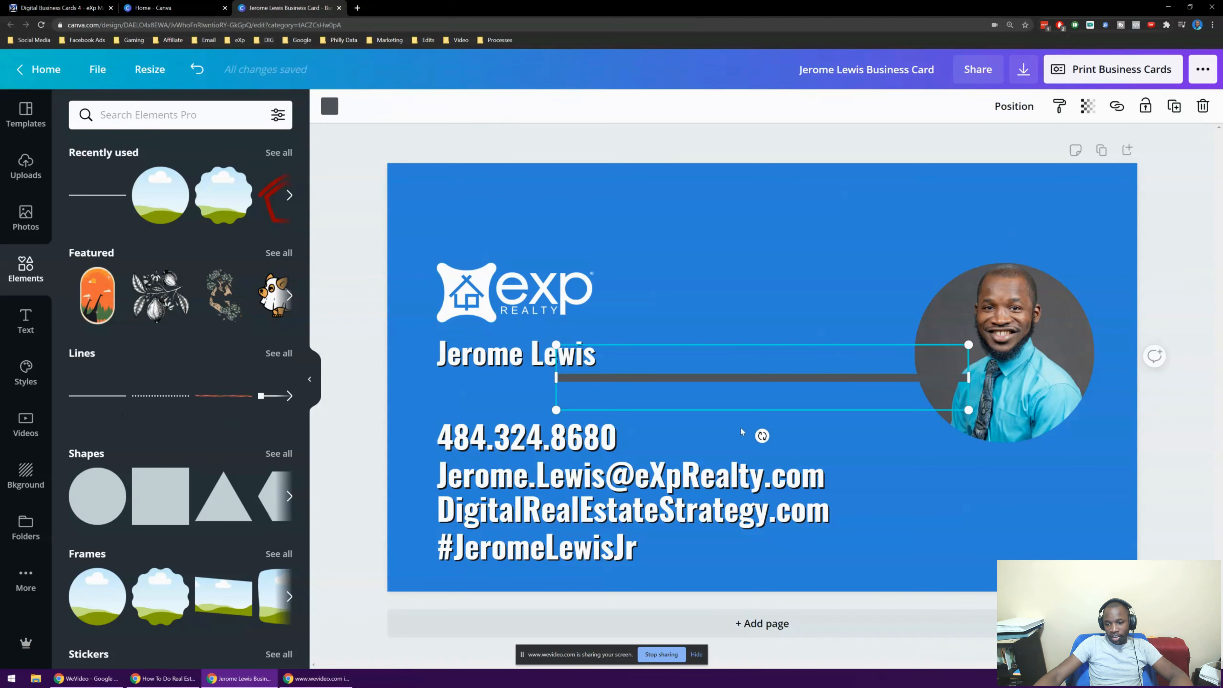
left_click_drag(851, 440, 892, 379)
left_click_drag(737, 311, 402, 297)
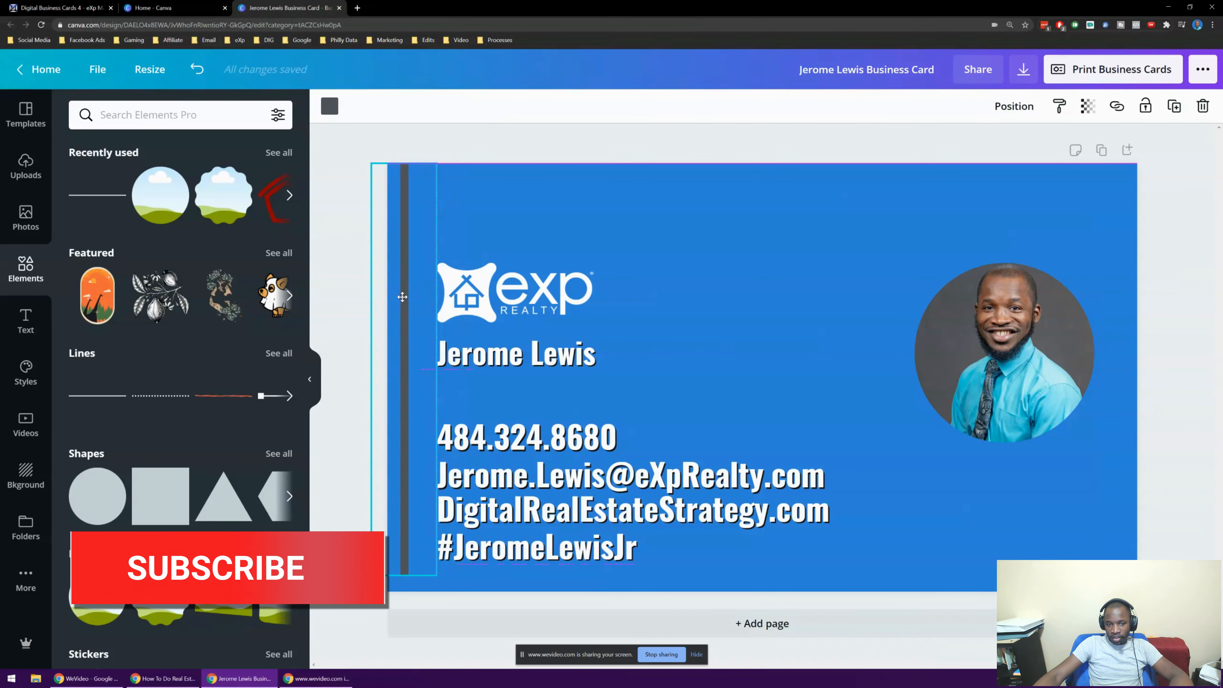
left_click_drag(432, 574, 442, 603)
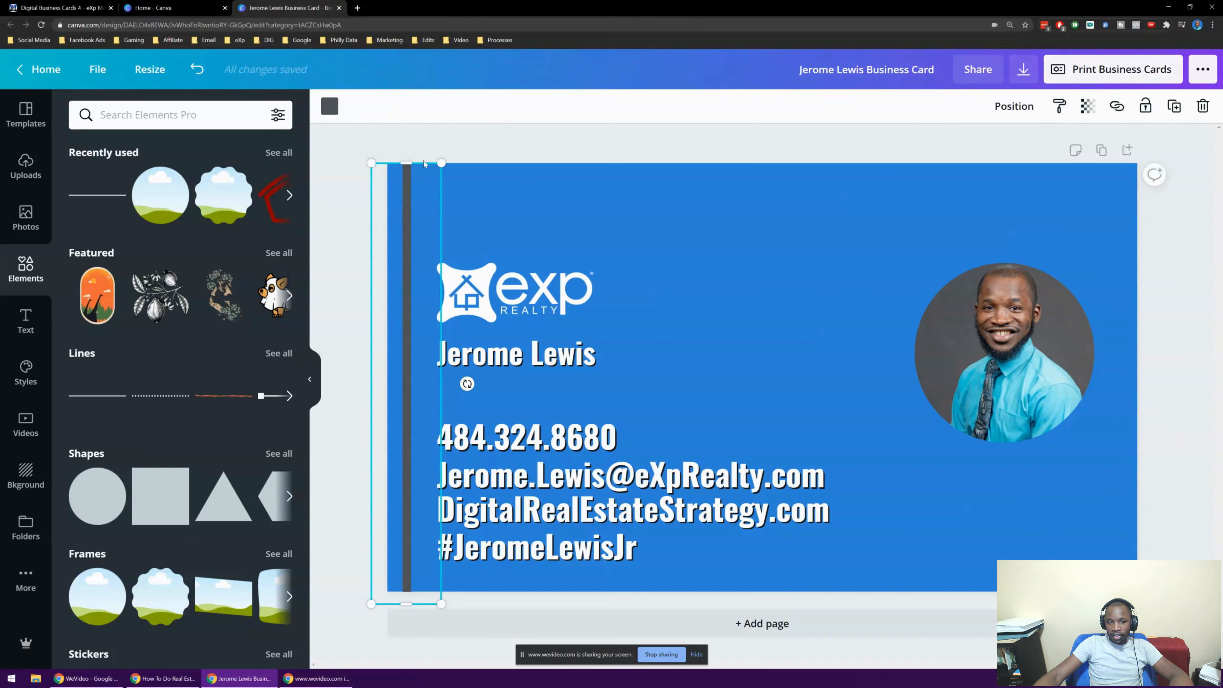
left_click(528, 153)
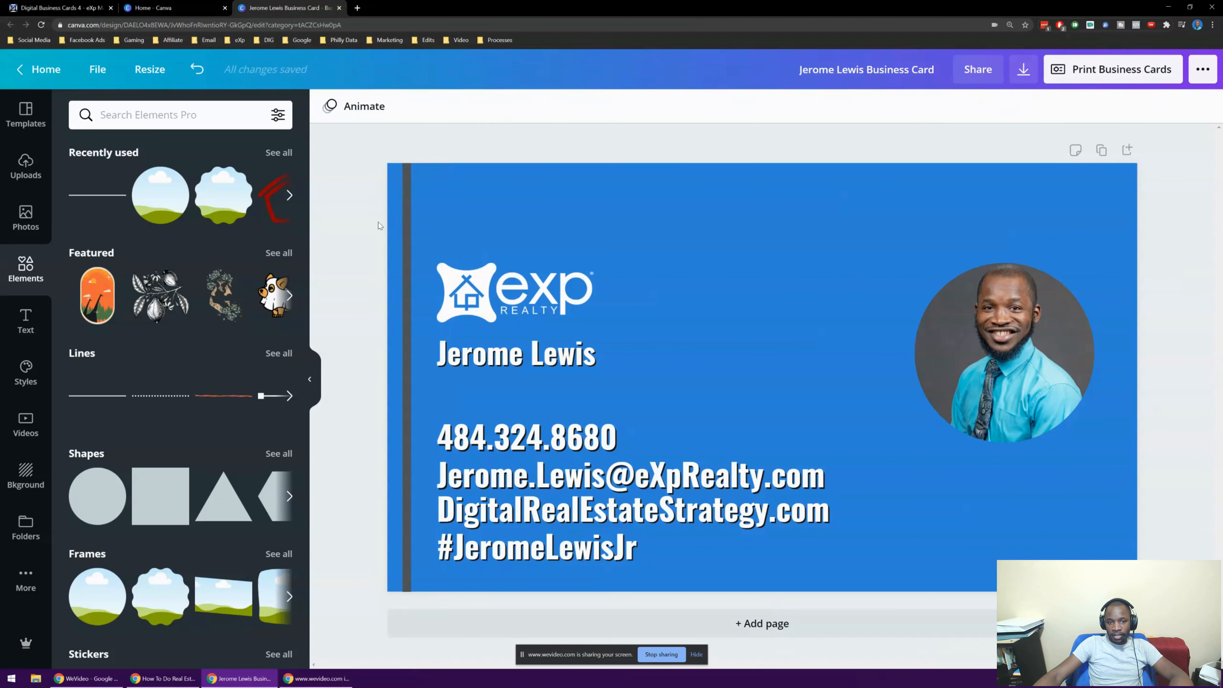
left_click(398, 217)
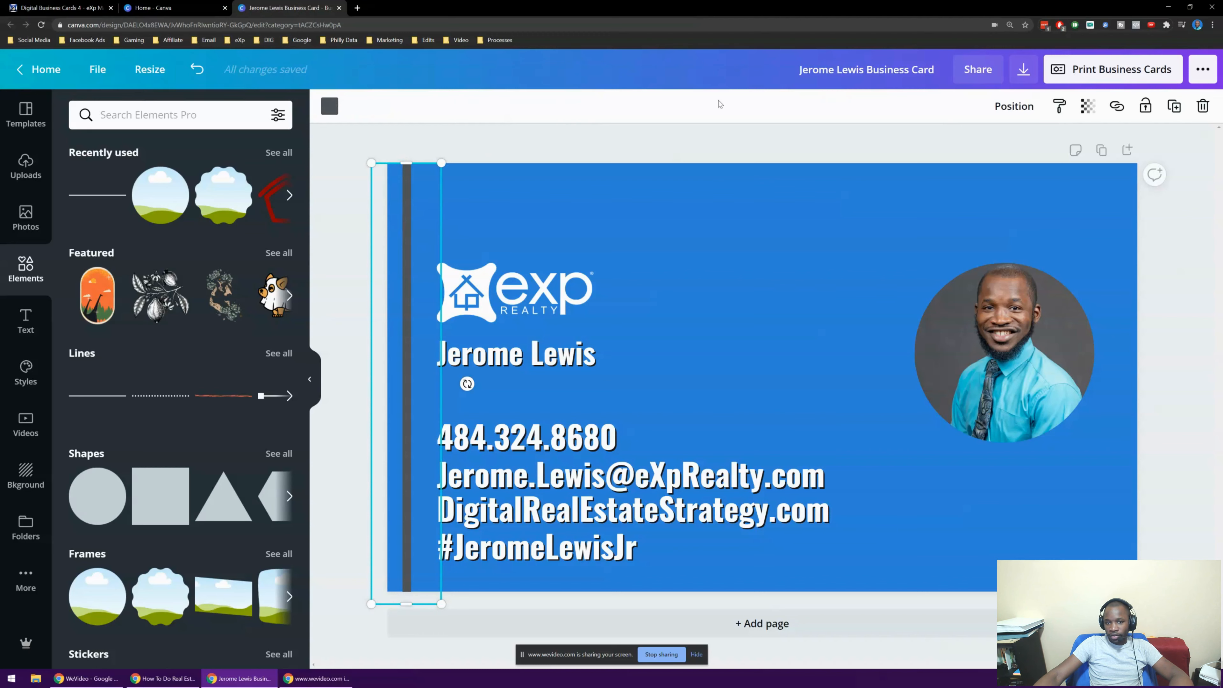
Make the left vertical bar white
left_click(330, 106)
left_click(161, 251)
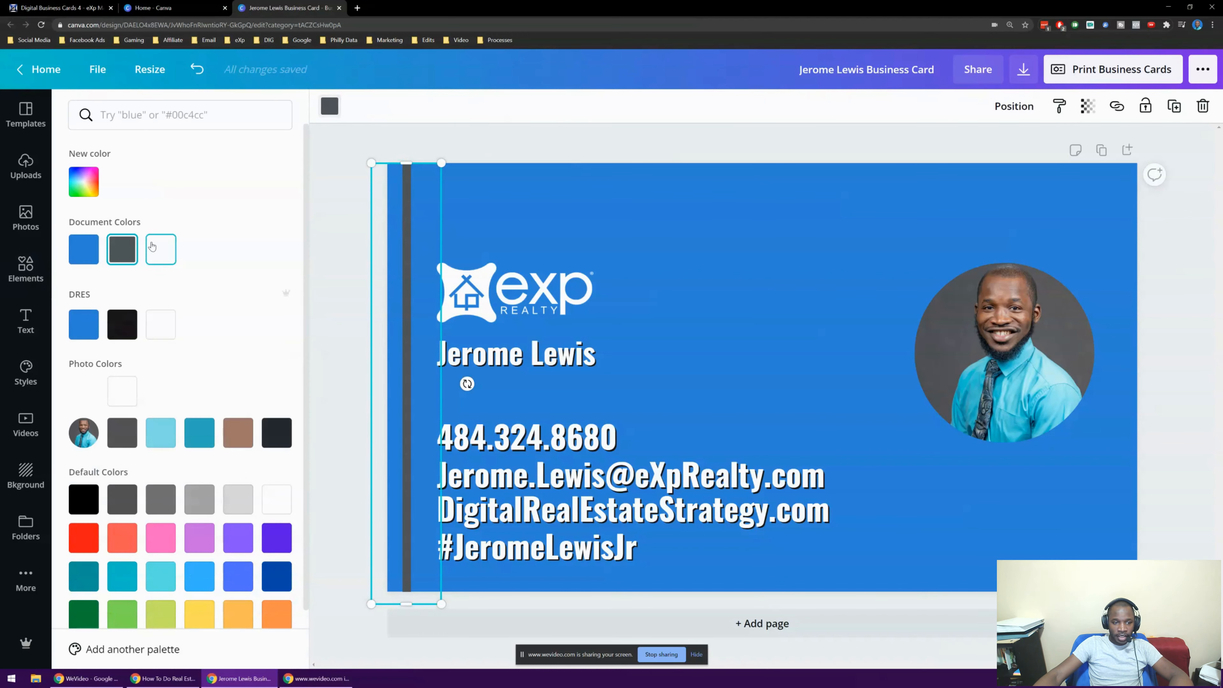
left_click(465, 144)
left_click(549, 137)
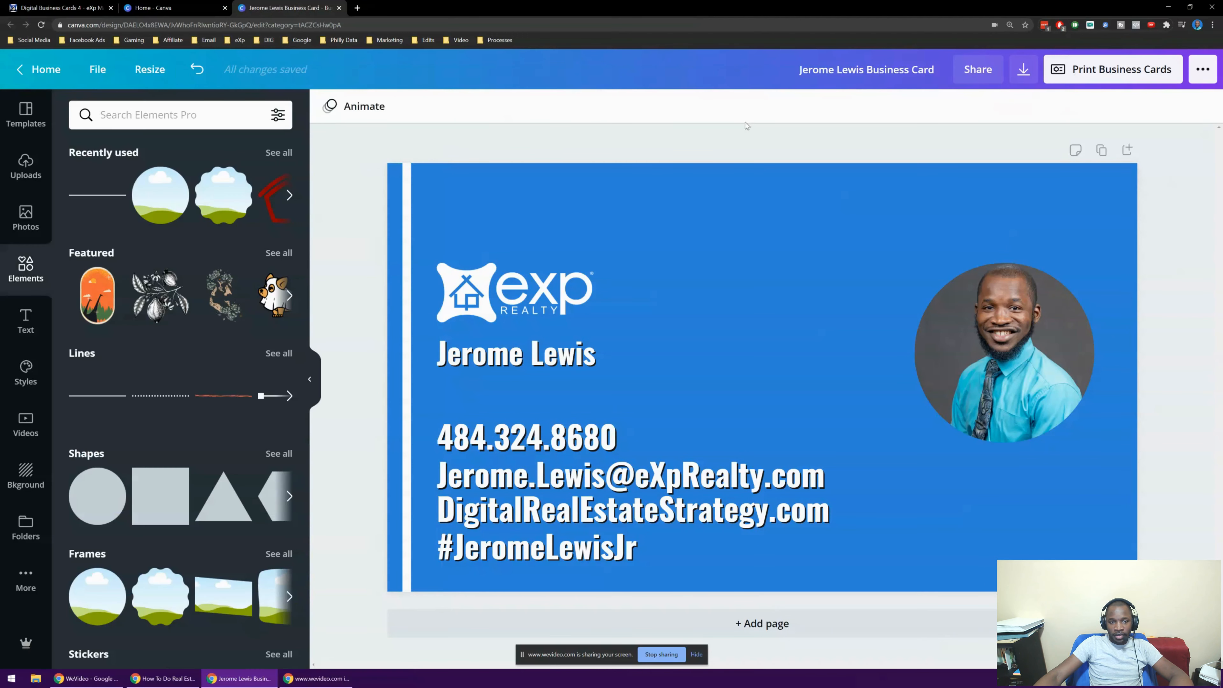
Duplicate the white bar onto the card's right edge
left_click(408, 231)
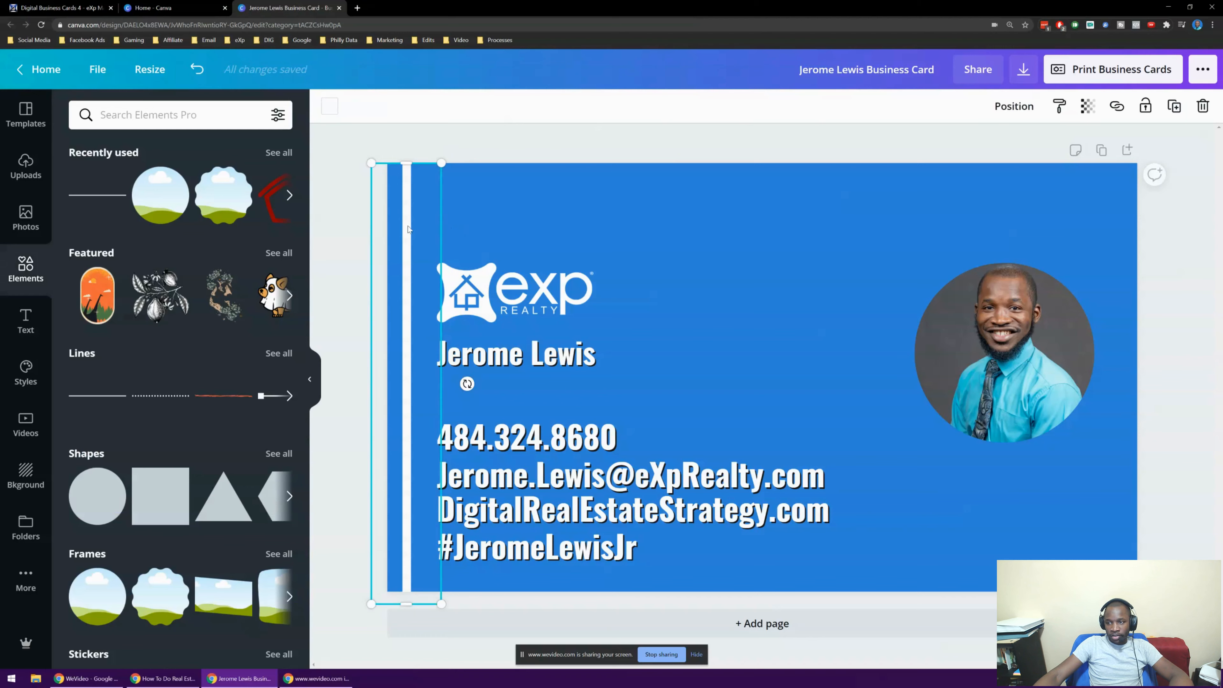
left_click(1174, 106)
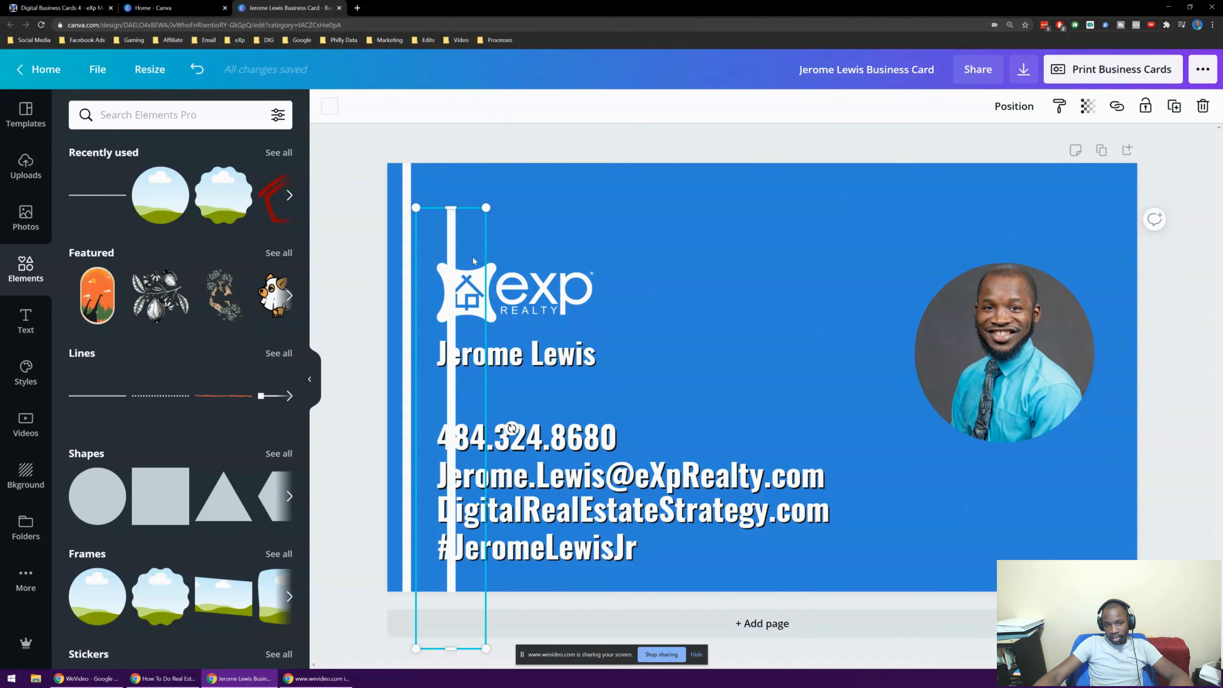
left_click_drag(452, 236, 1117, 191)
left_click(1206, 267)
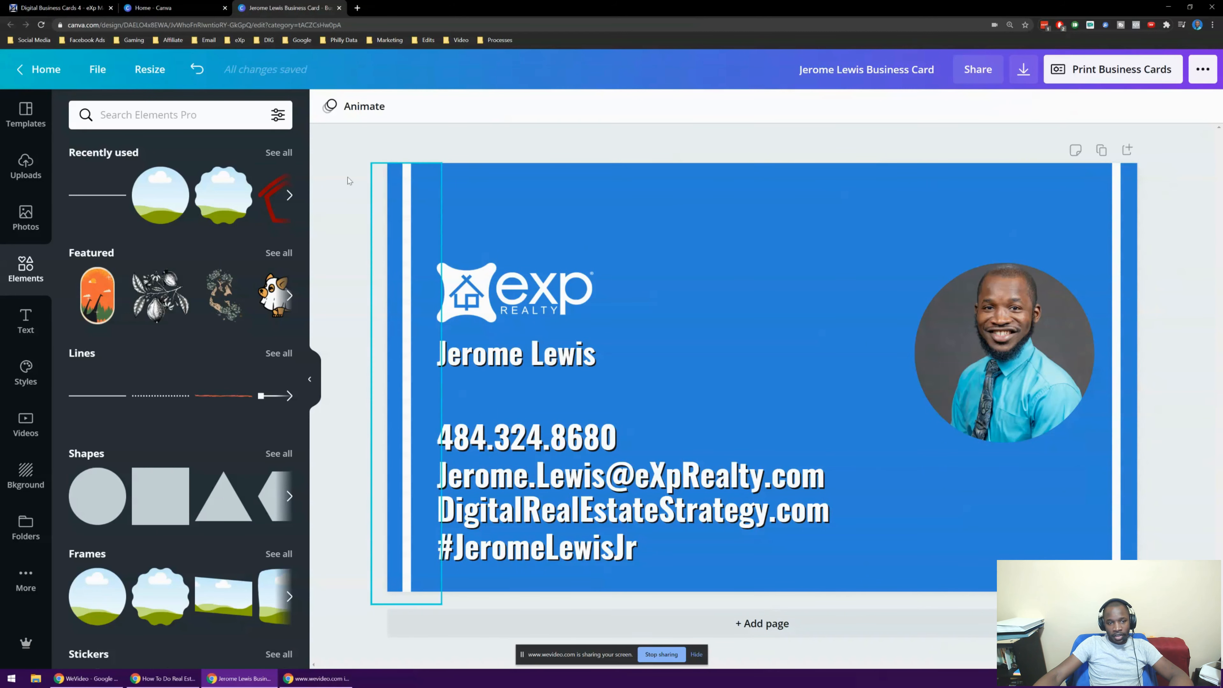
Duplicate the left white bar and rotate the copy toward horizontal
left_click(417, 224)
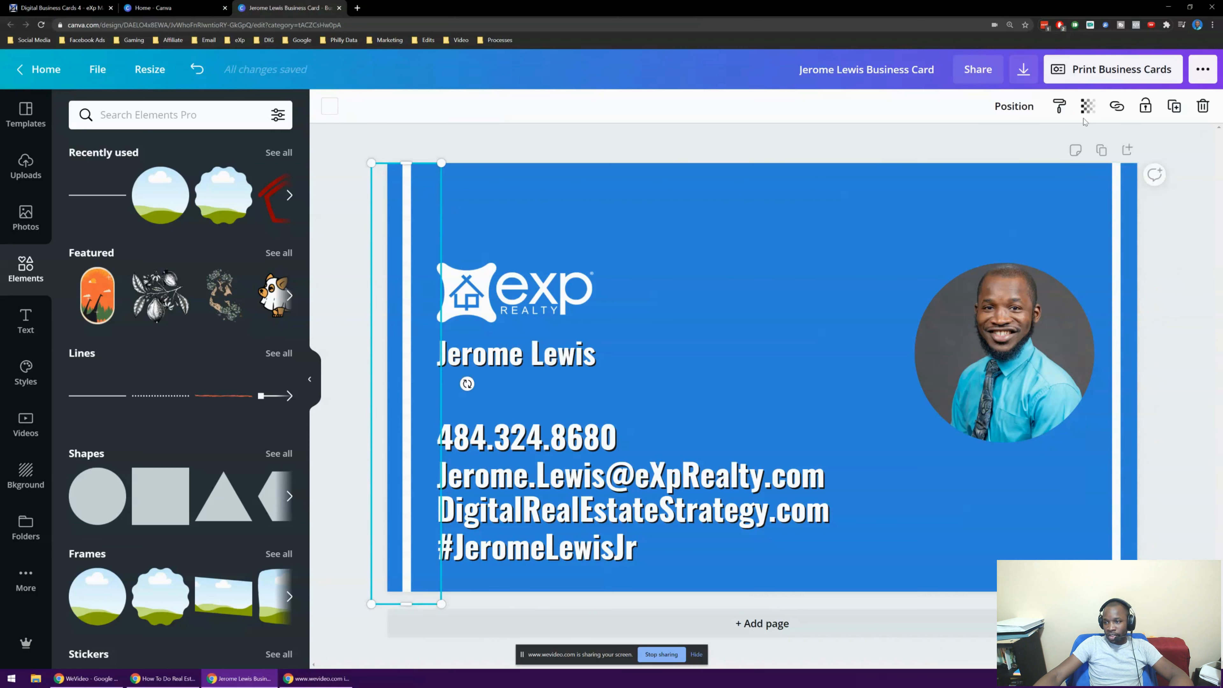
left_click(1174, 106)
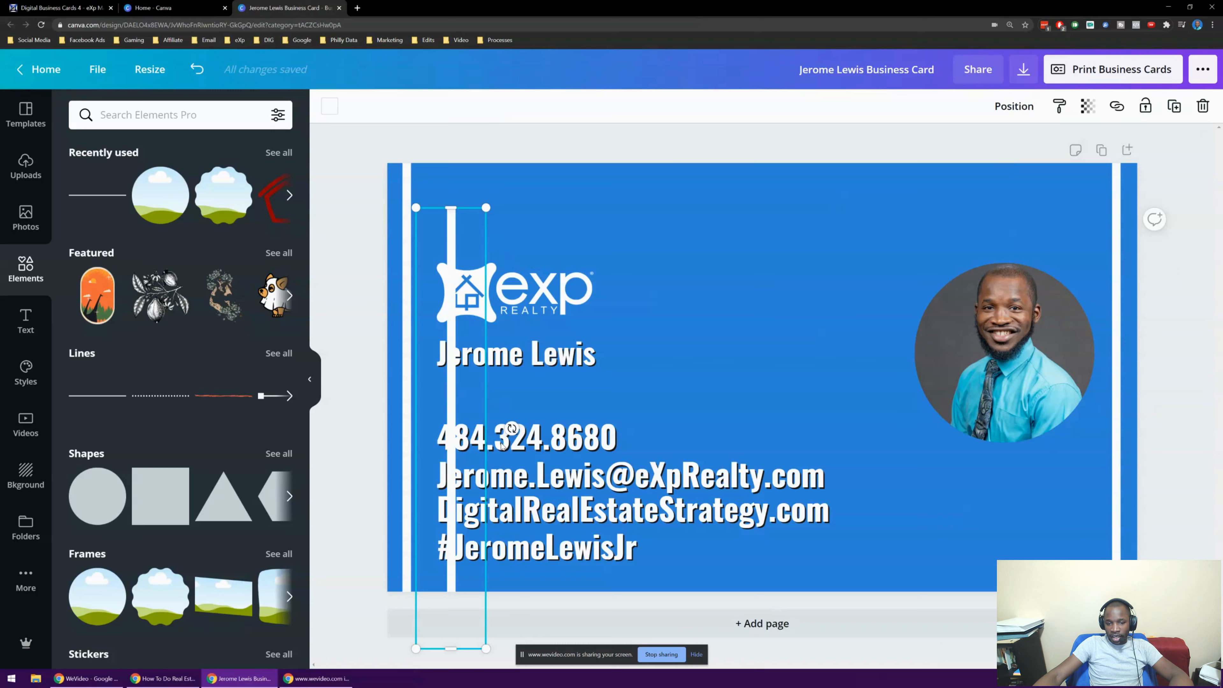
left_click_drag(513, 429, 646, 209)
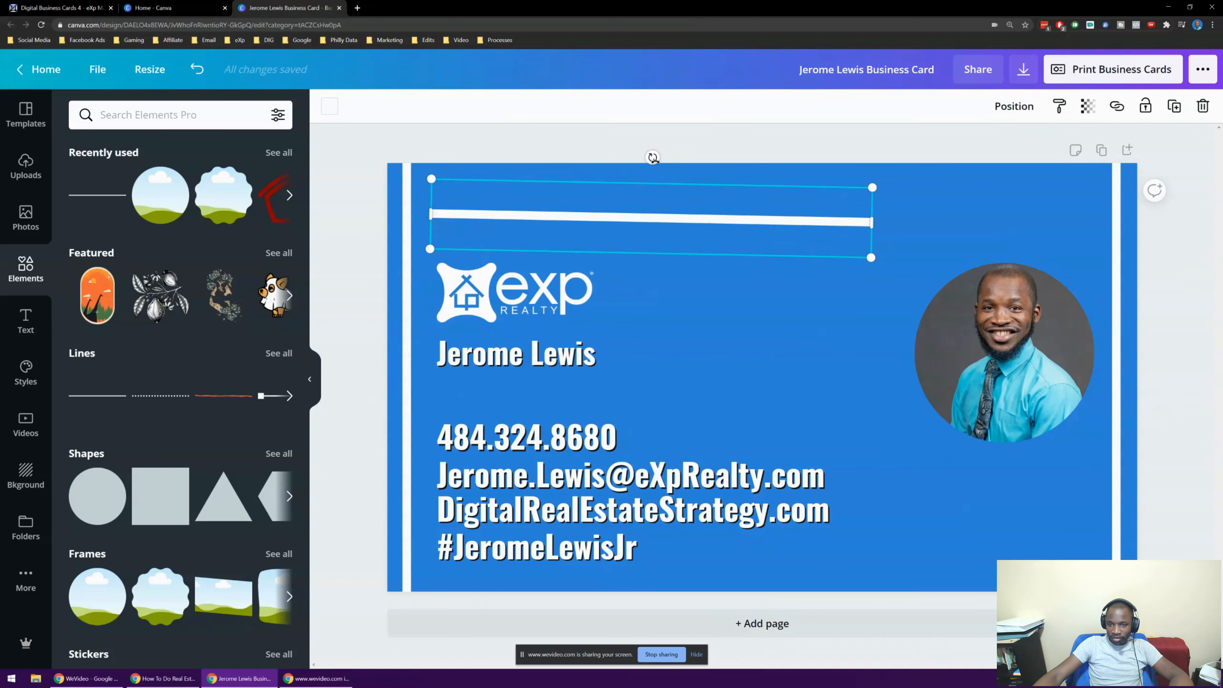
Straighten the copied stripe and stretch it across the card's top edge
left_click_drag(652, 158, 654, 164)
left_click_drag(512, 227, 453, 194)
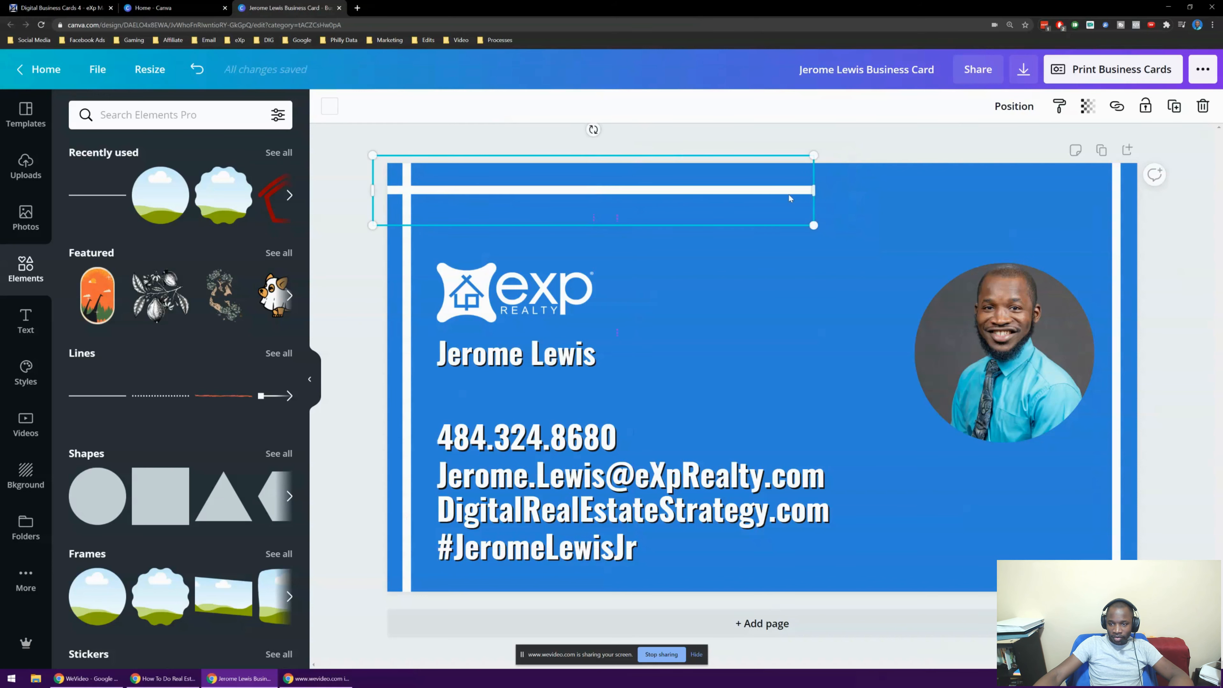
left_click_drag(908, 185, 1150, 191)
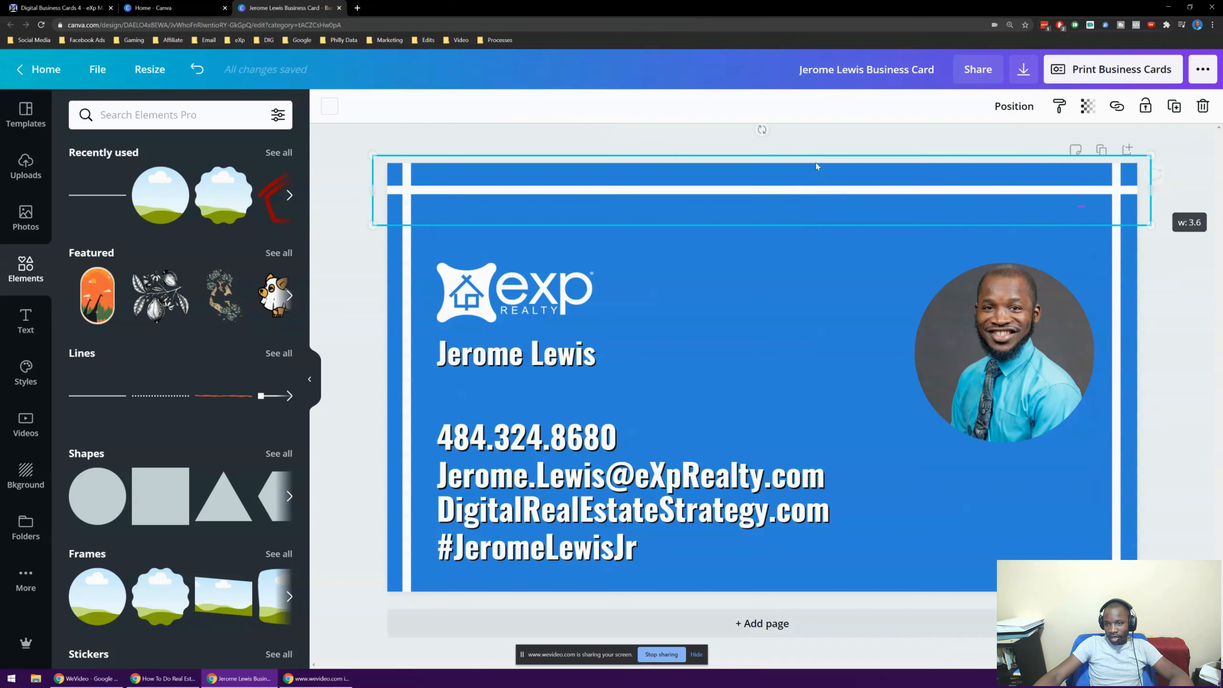
left_click(812, 144)
Duplicate the top stripe and place the copy along the card's bottom edge
left_click(524, 199)
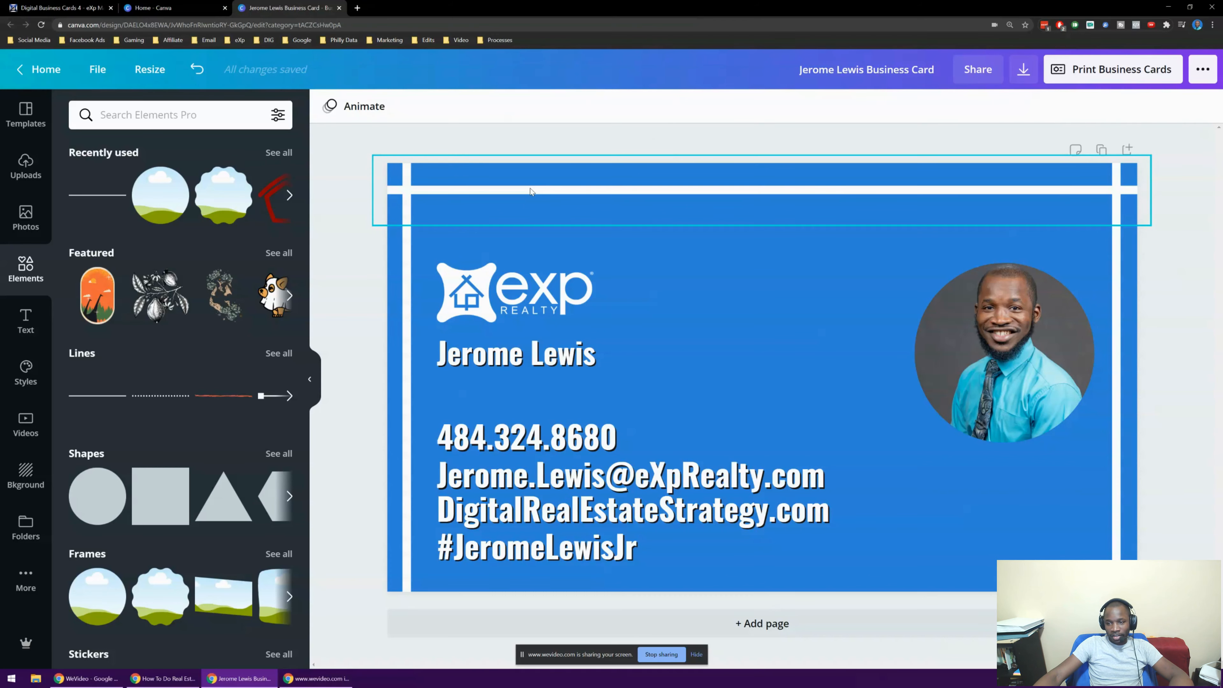
left_click(1174, 106)
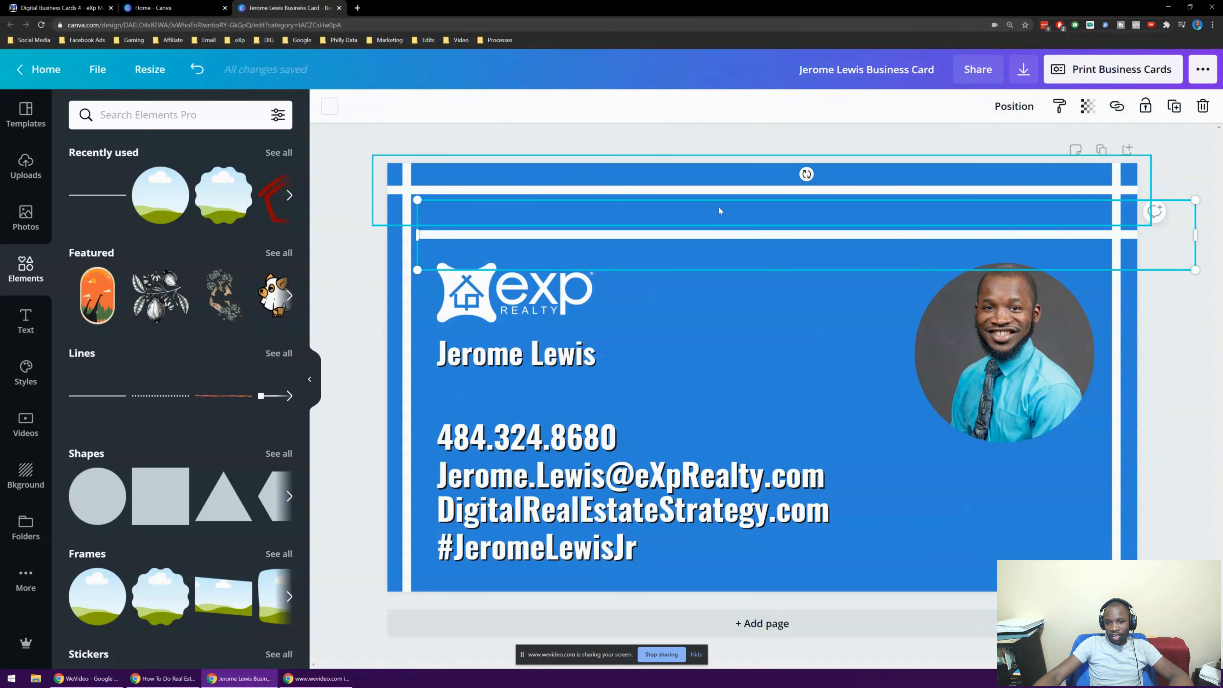
left_click_drag(670, 231, 611, 569)
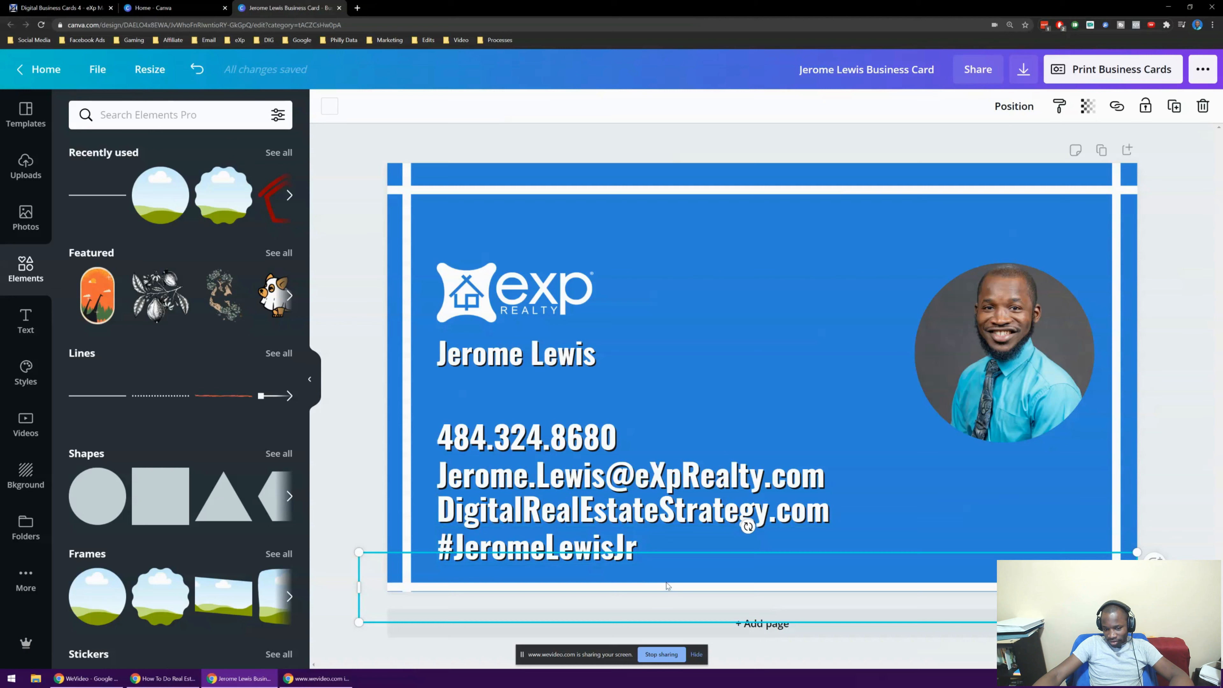
left_click_drag(666, 586, 667, 576)
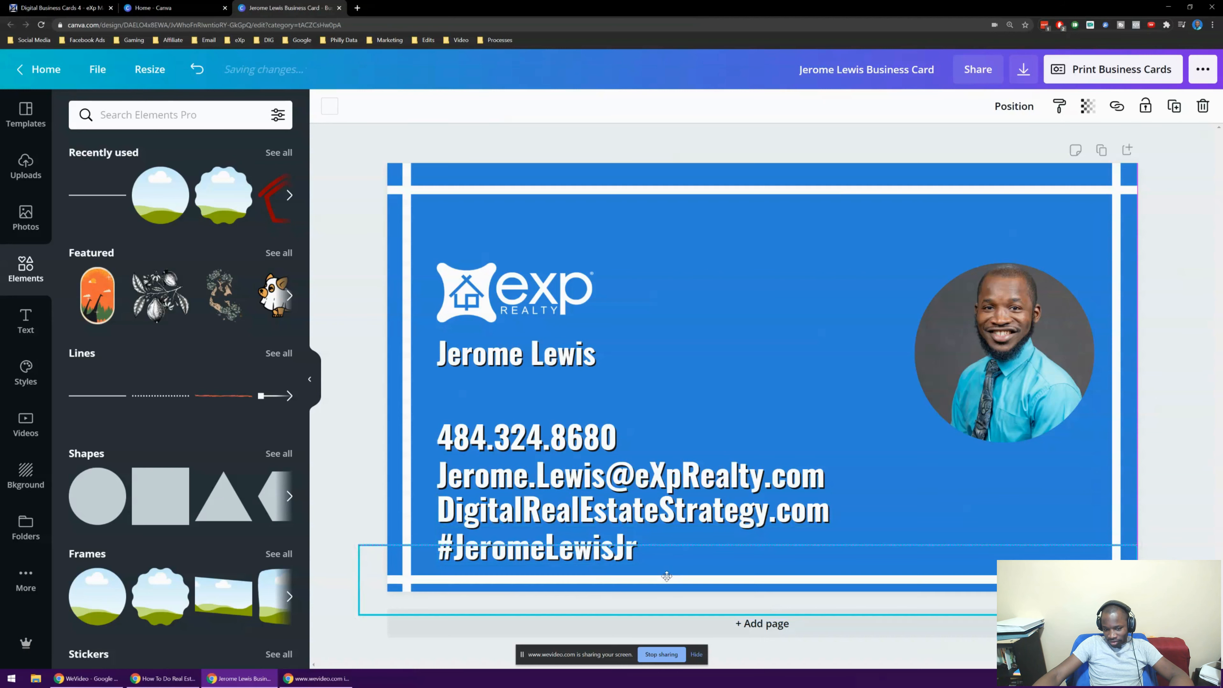
left_click(1190, 254)
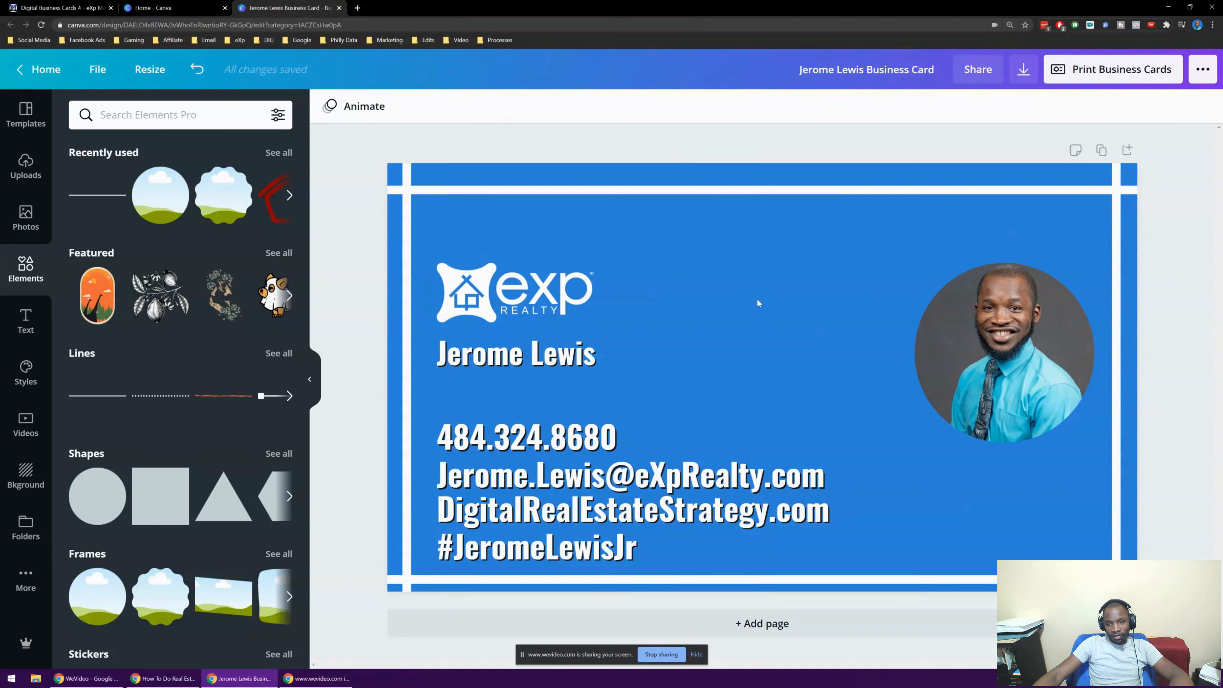
Move the headshot over to the card's left side
left_click_drag(803, 285, 413, 552)
left_click_drag(517, 461, 804, 441)
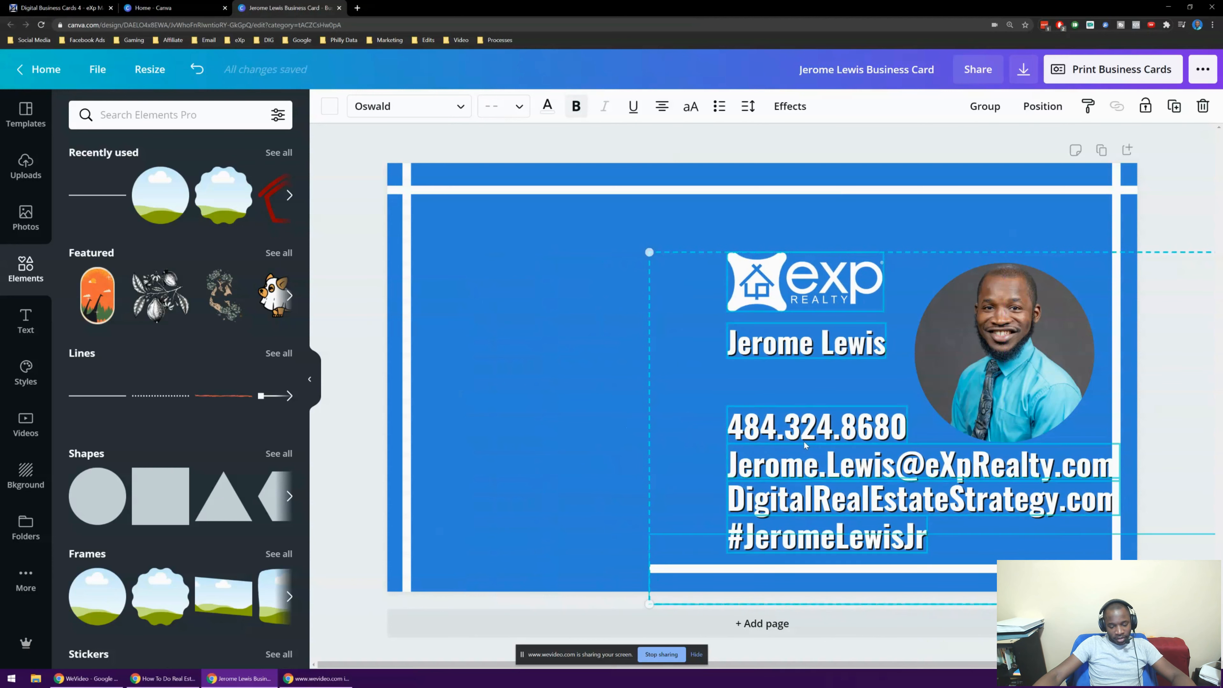
key("ctrl+z")
left_click_drag(656, 229, 740, 476)
left_click_drag(1069, 332, 592, 294)
left_click(612, 153)
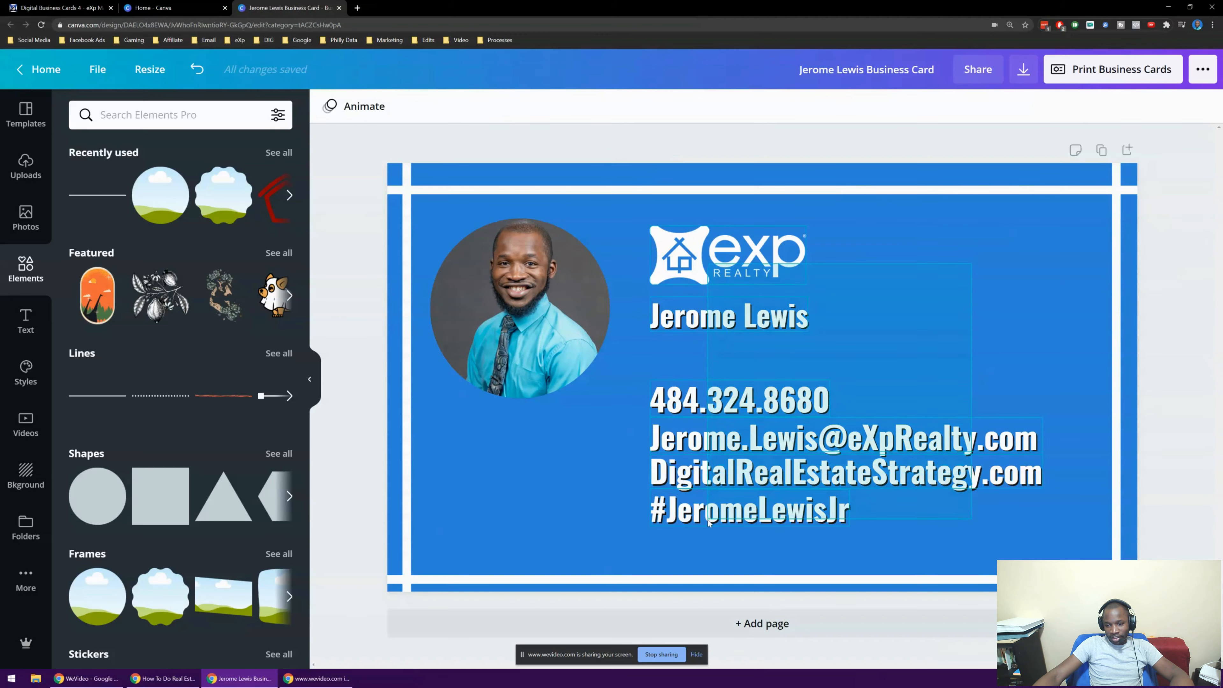
Shift the logo and contact text group slightly up and left
left_click(711, 494)
mouse_move(710, 494)
left_mouse_down()
mouse_move(686, 487)
mouse_move(699, 488)
left_mouse_up()
left_click(366, 245)
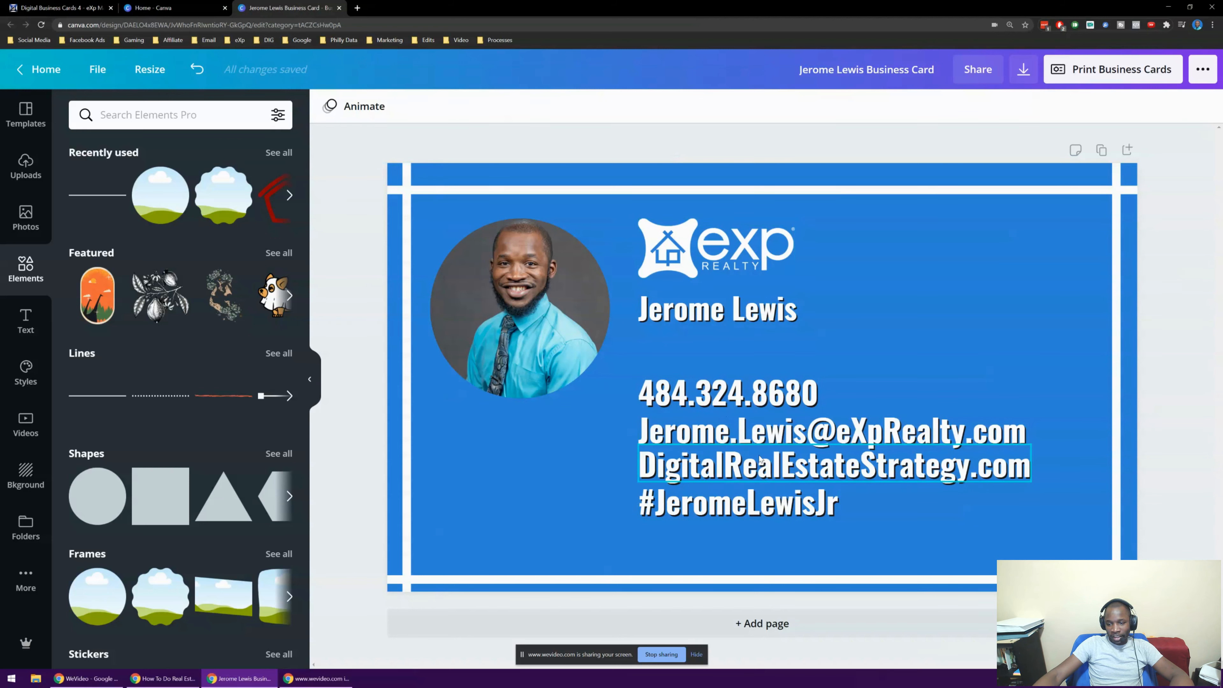
Raise the phone number a little and lift the bottom white stripe toward the contact text
mouse_move(722, 393)
left_mouse_down()
mouse_move(482, 451)
mouse_move(697, 367)
mouse_move(721, 381)
left_mouse_up()
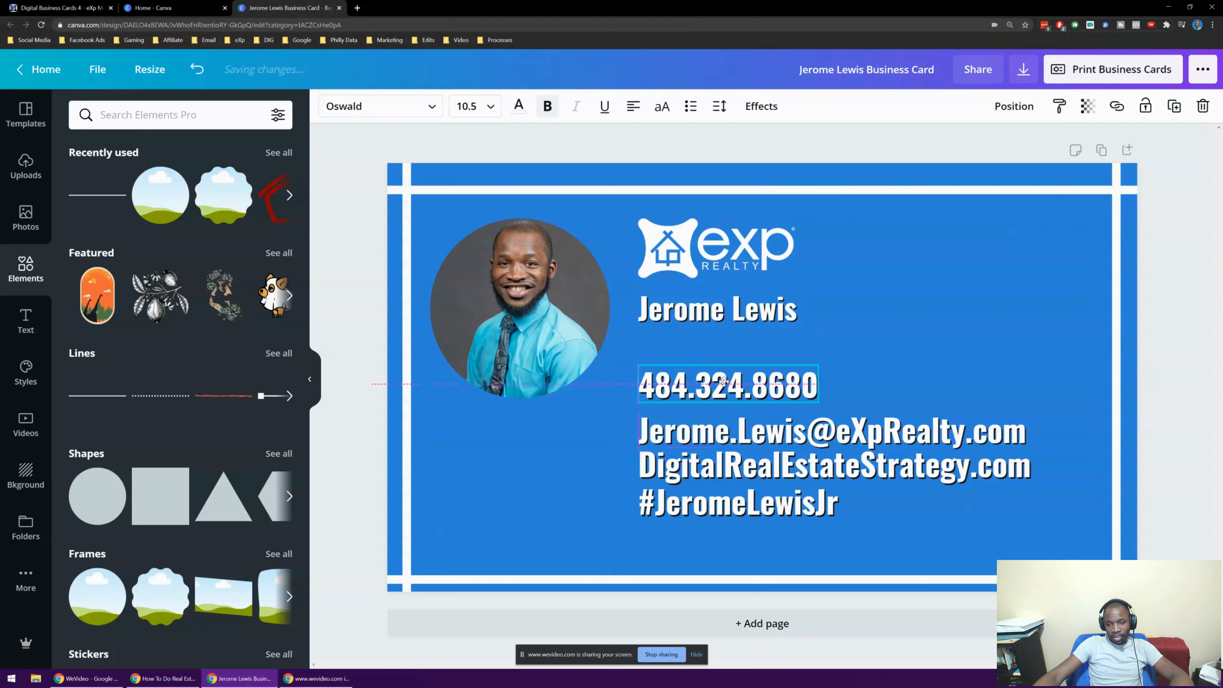
left_click(911, 528)
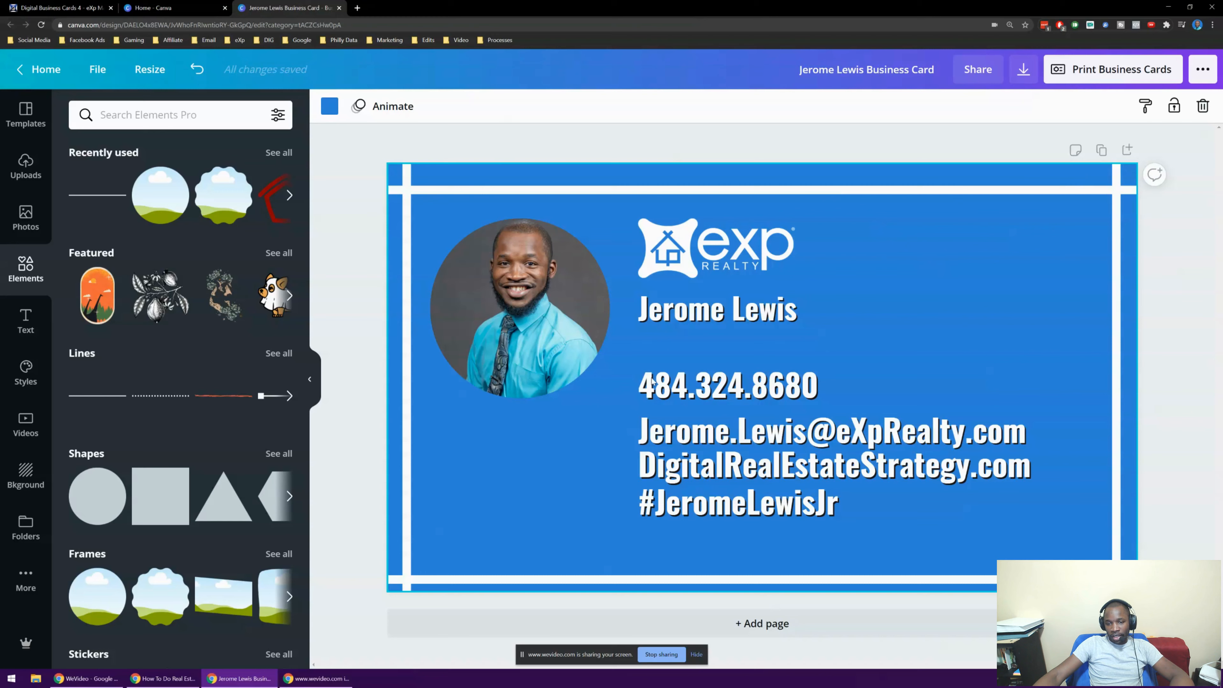
left_click_drag(927, 235, 761, 504)
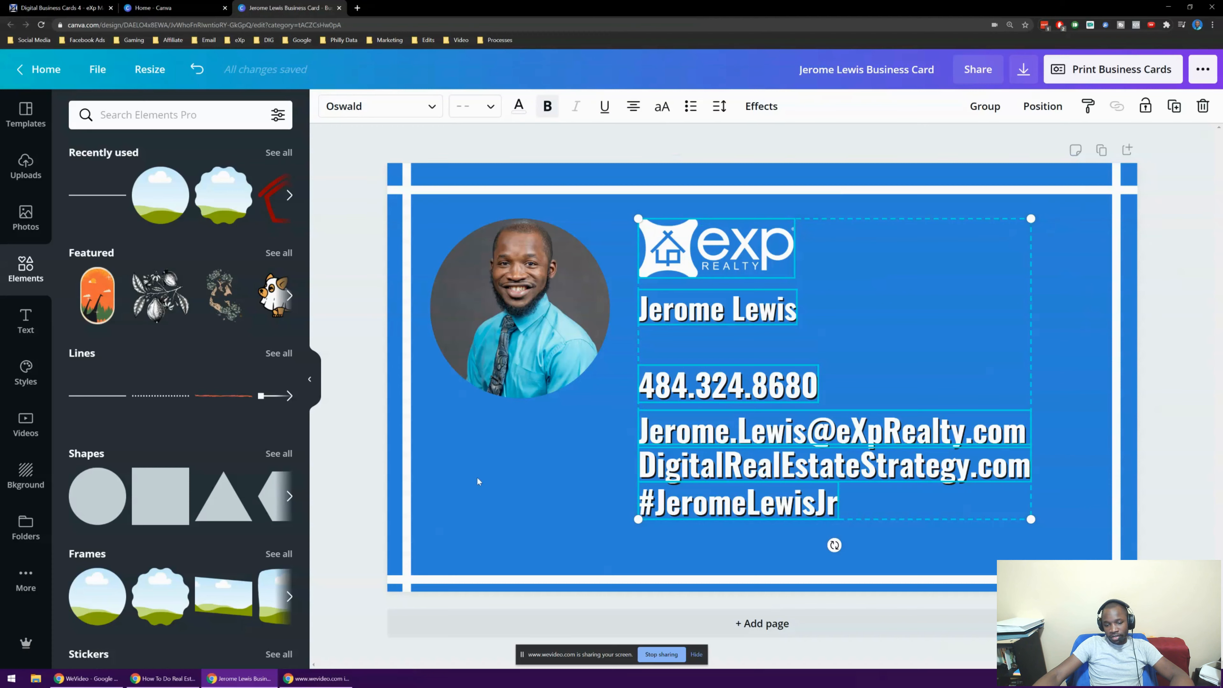
left_click_drag(492, 578, 492, 575)
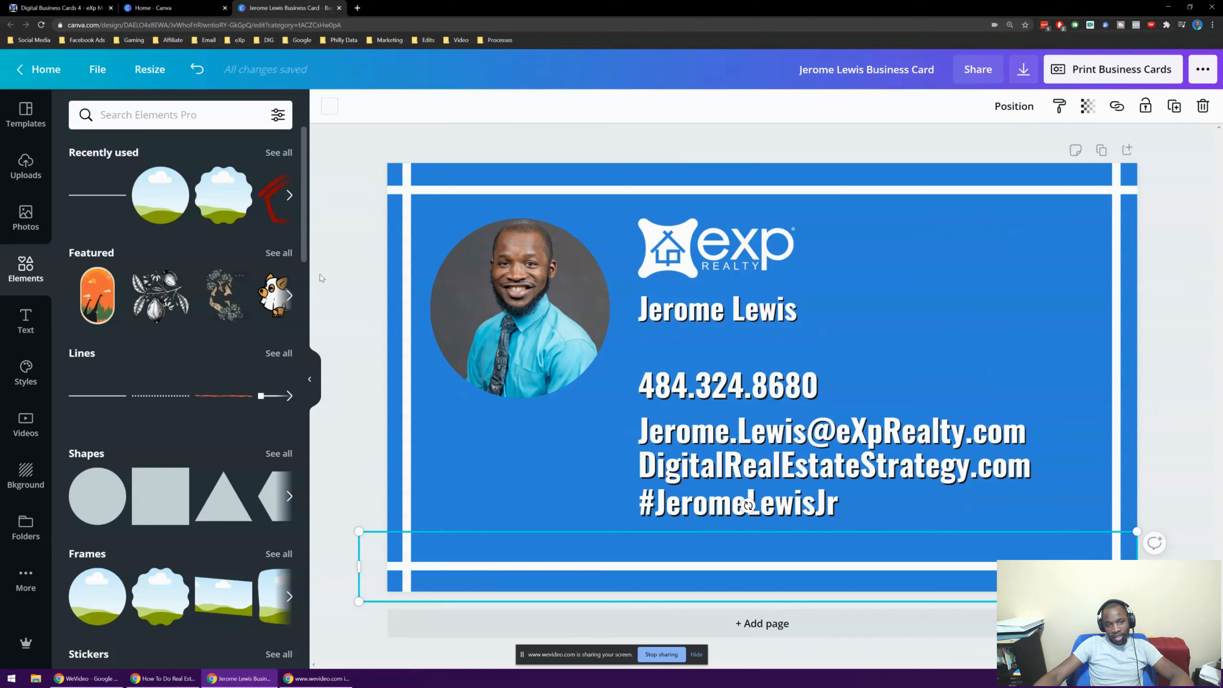
left_click(340, 260)
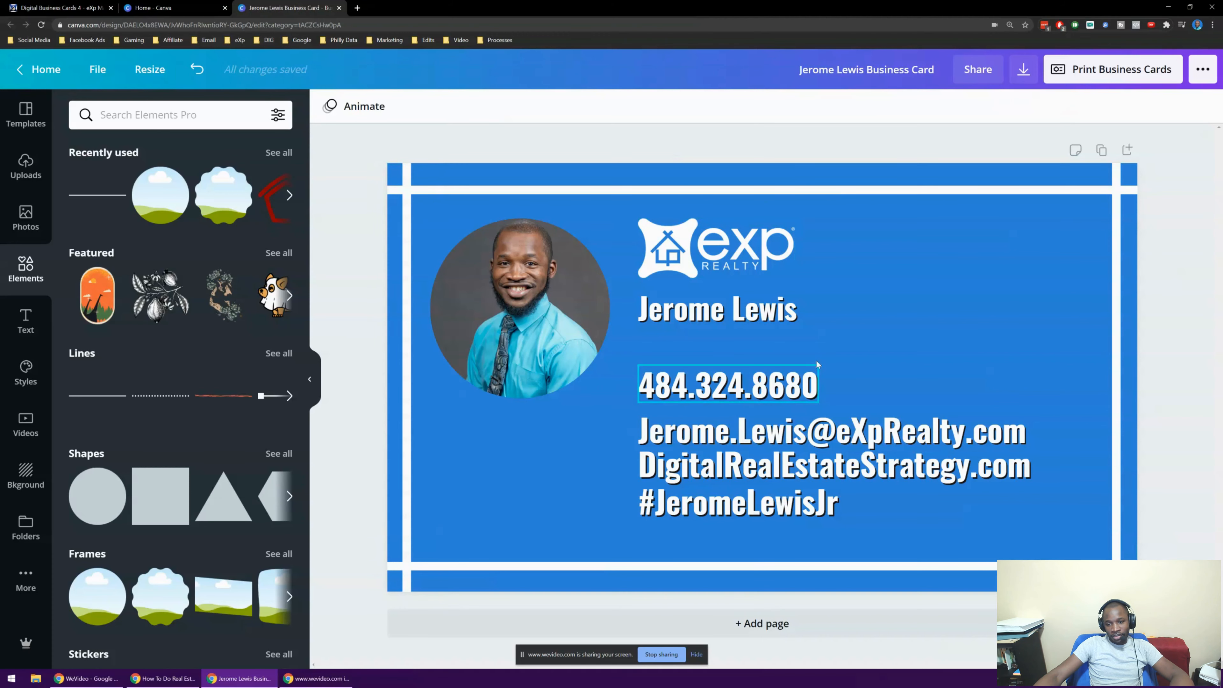
left_click(940, 216)
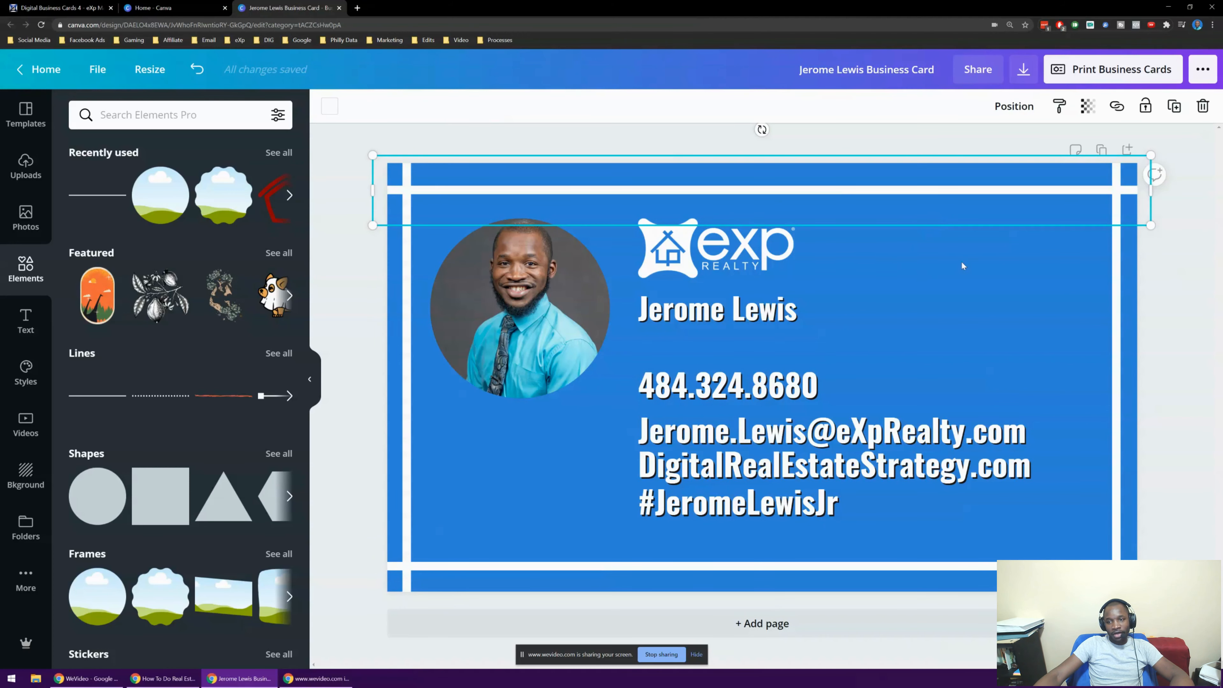
left_click(943, 265)
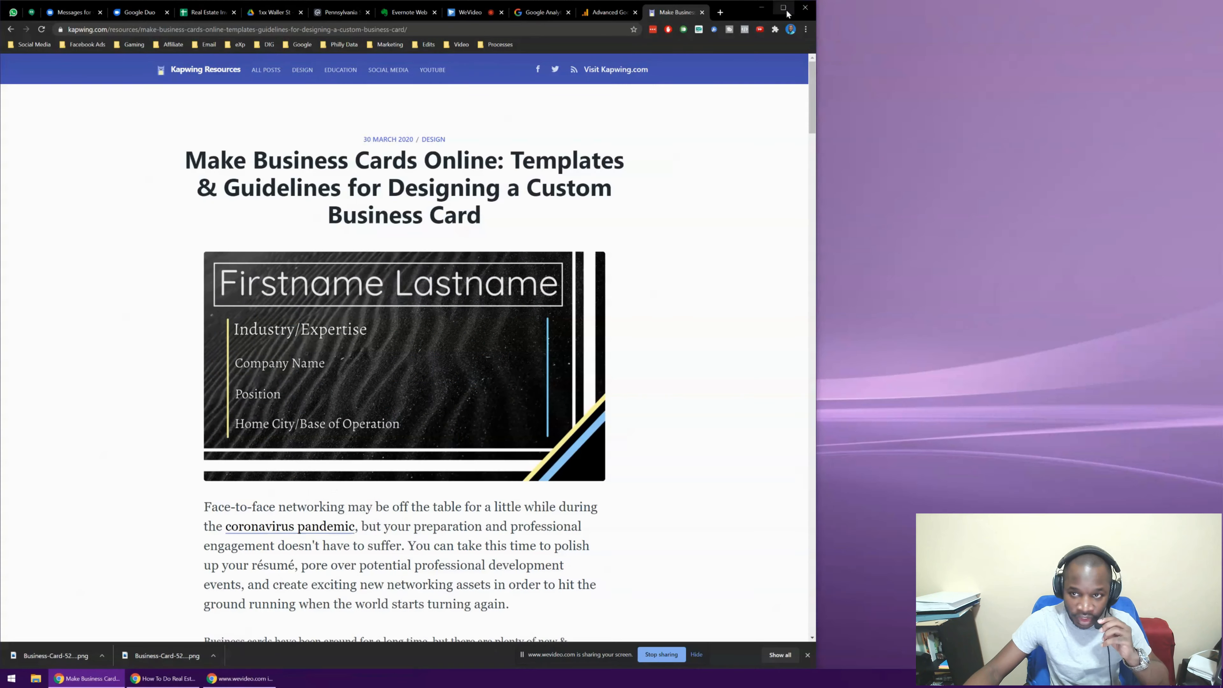
Maximize the browser on Kapwing's business card article and scroll into it
left_click(785, 8)
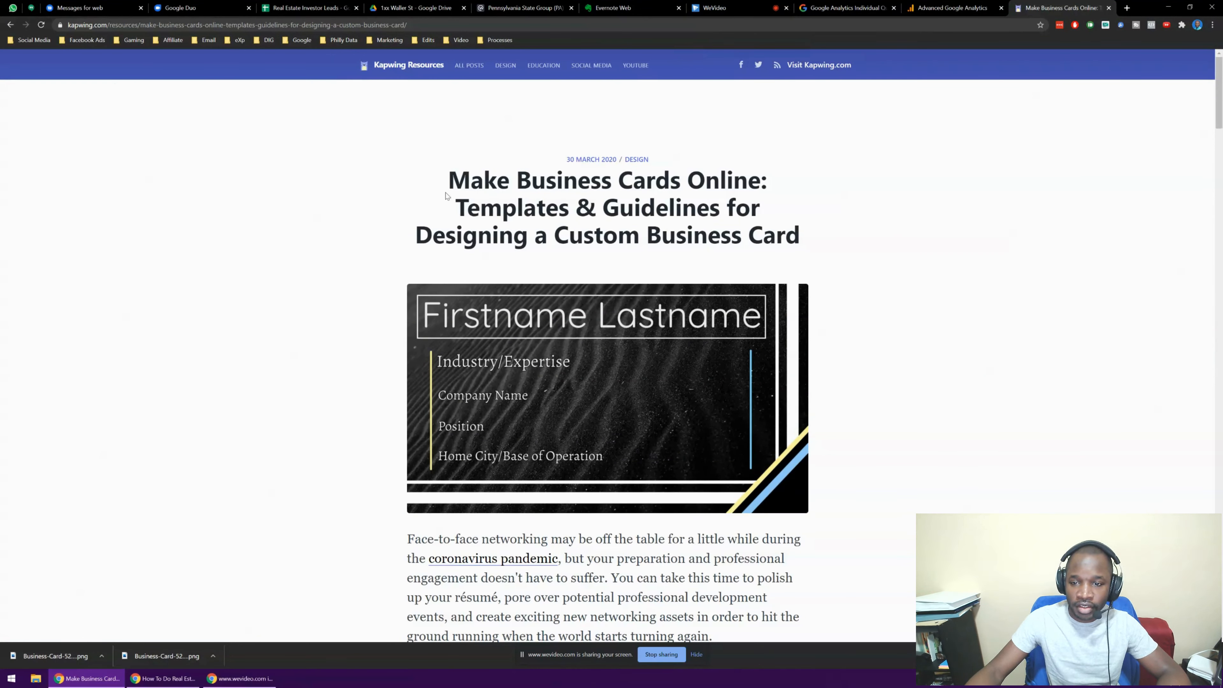
double_click(147, 26)
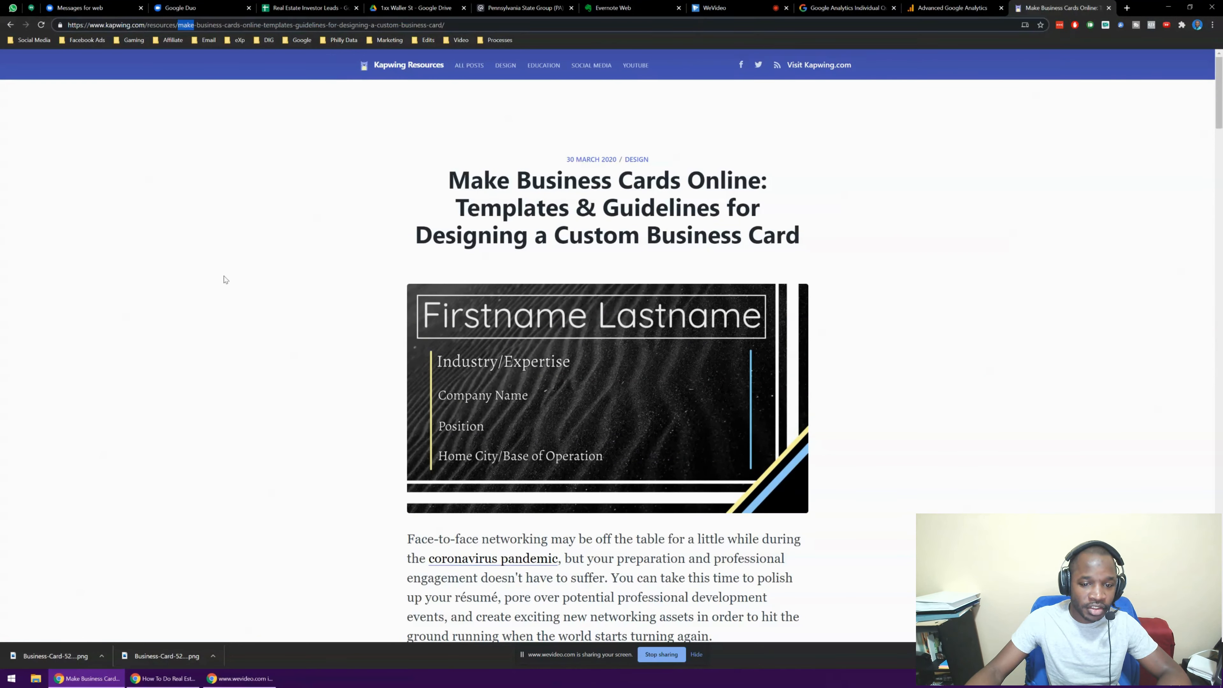
left_click(225, 279)
scroll(225, 279, "down", 10)
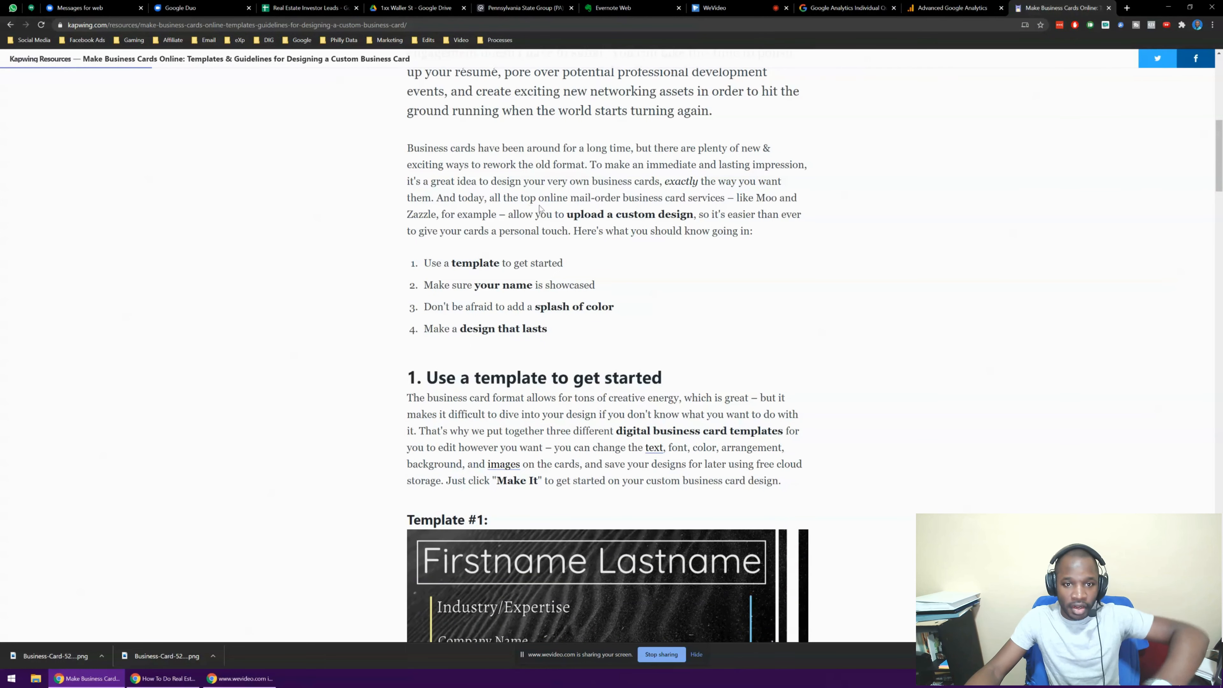
scroll(600, 253, "up", 4)
scroll(598, 253, "down", 3)
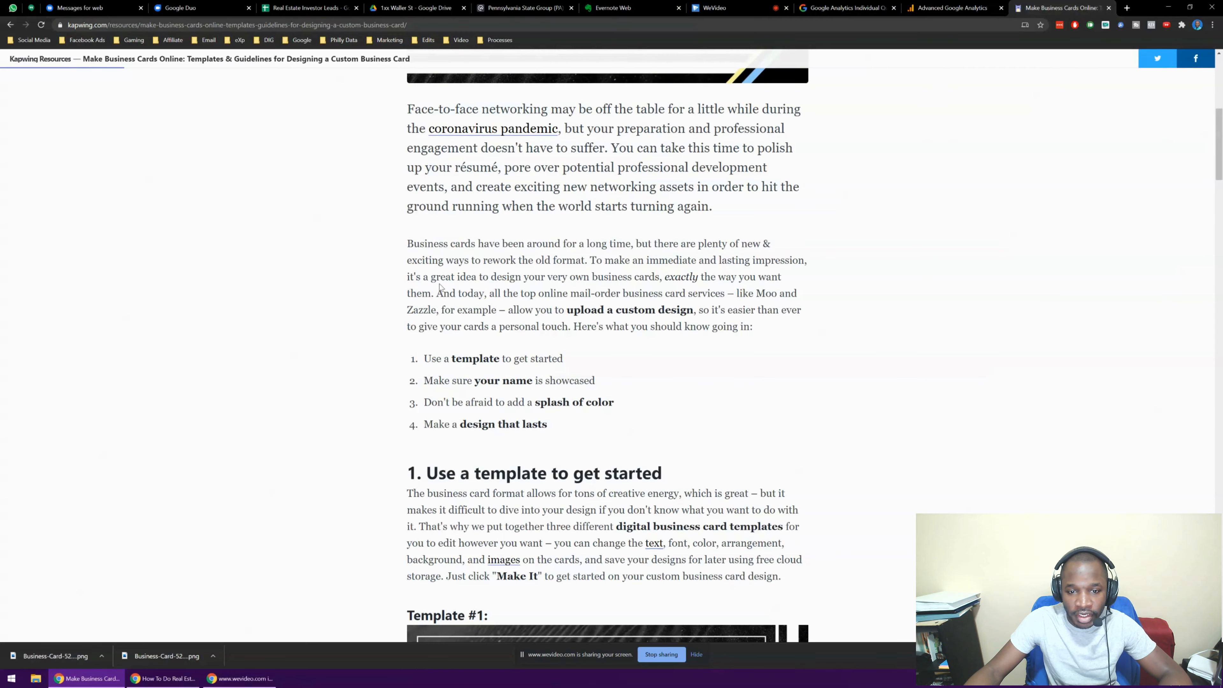
scroll(440, 287, "up", 5)
scroll(523, 227, "down", 3)
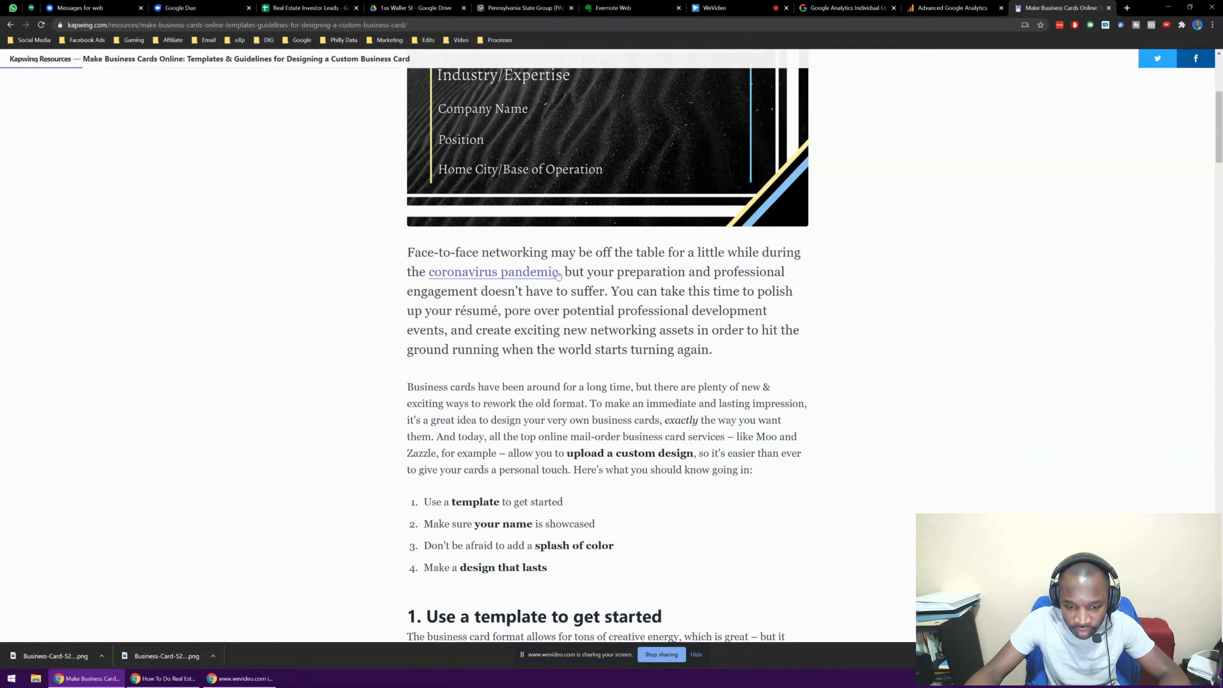
scroll(493, 371, "down", 2)
Highlight the four tips, from 'Use a template' to 'Make a design that lasts', and scroll to Template #1
triple_click(496, 409)
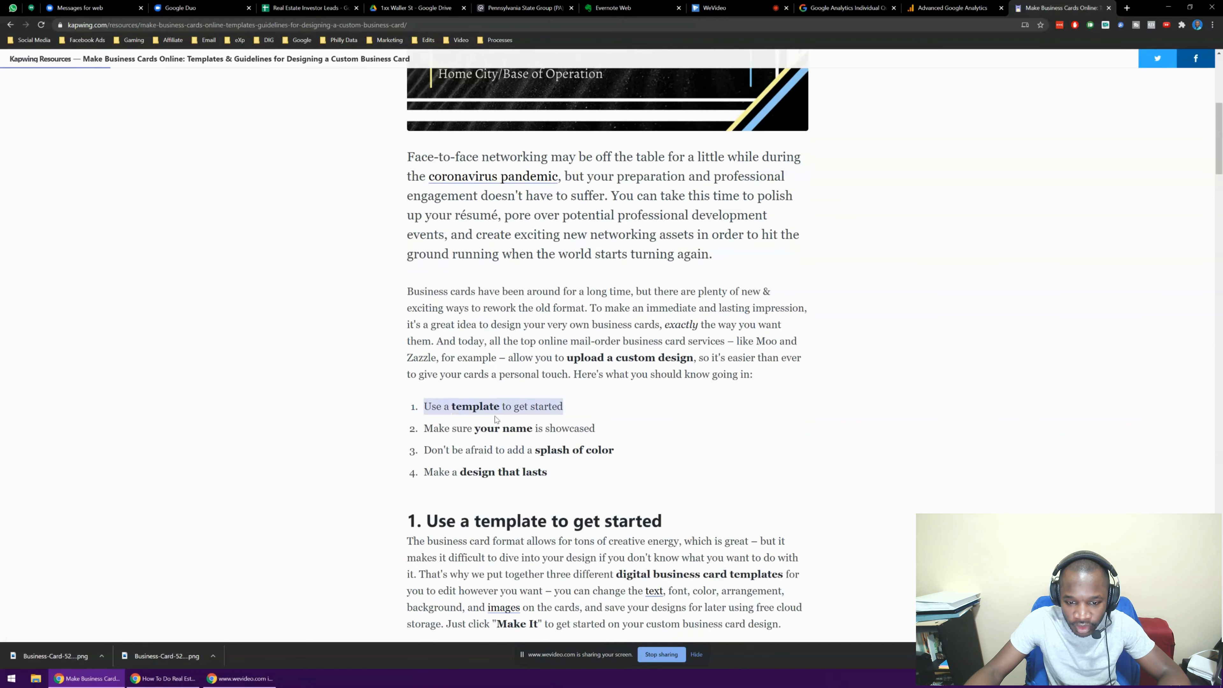
scroll(522, 399, "down", 2)
triple_click(480, 334)
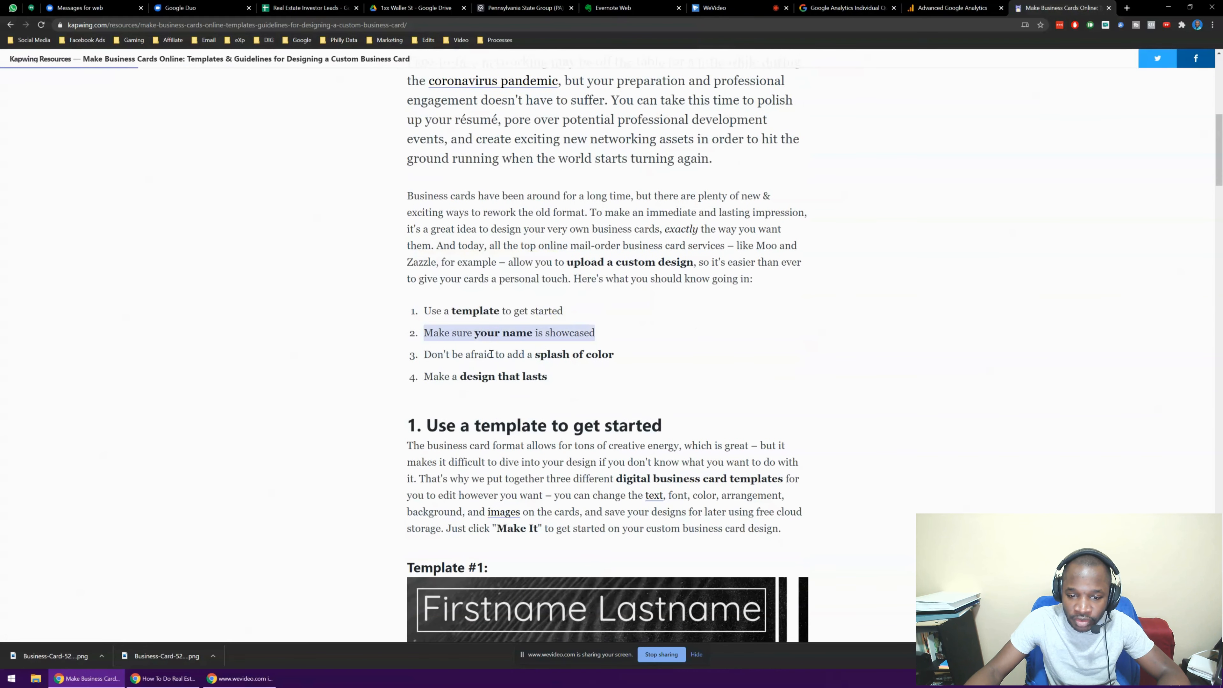
triple_click(515, 355)
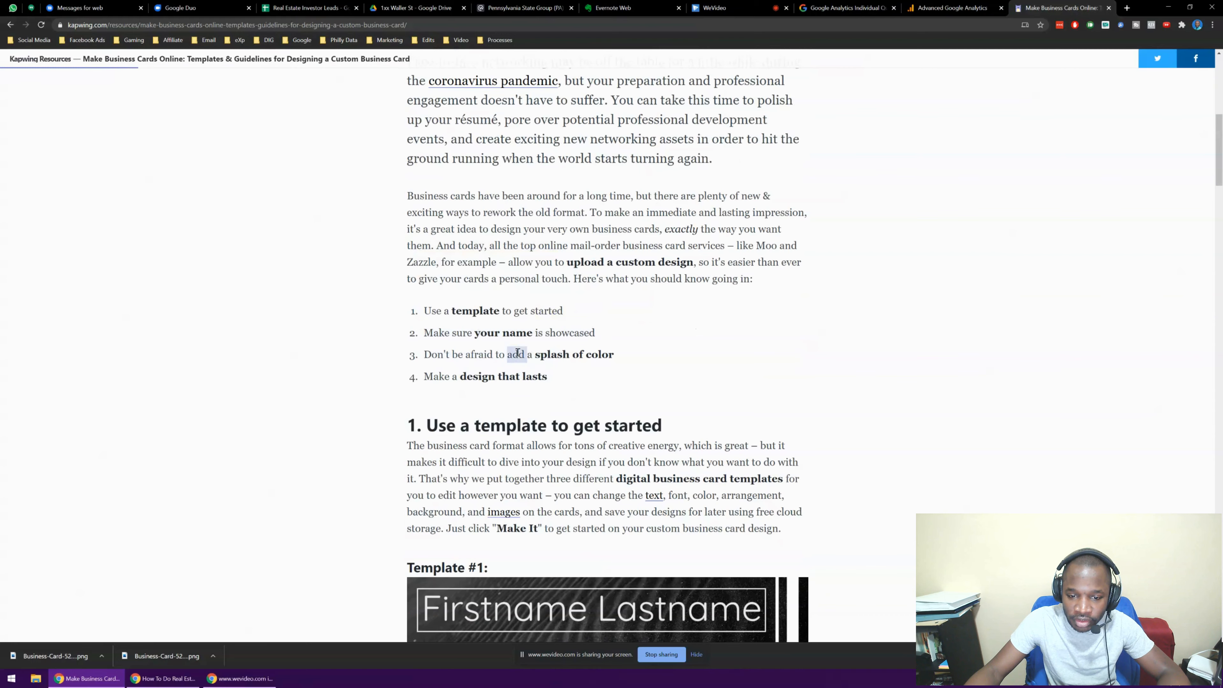
triple_click(504, 376)
scroll(583, 347, "down", 4)
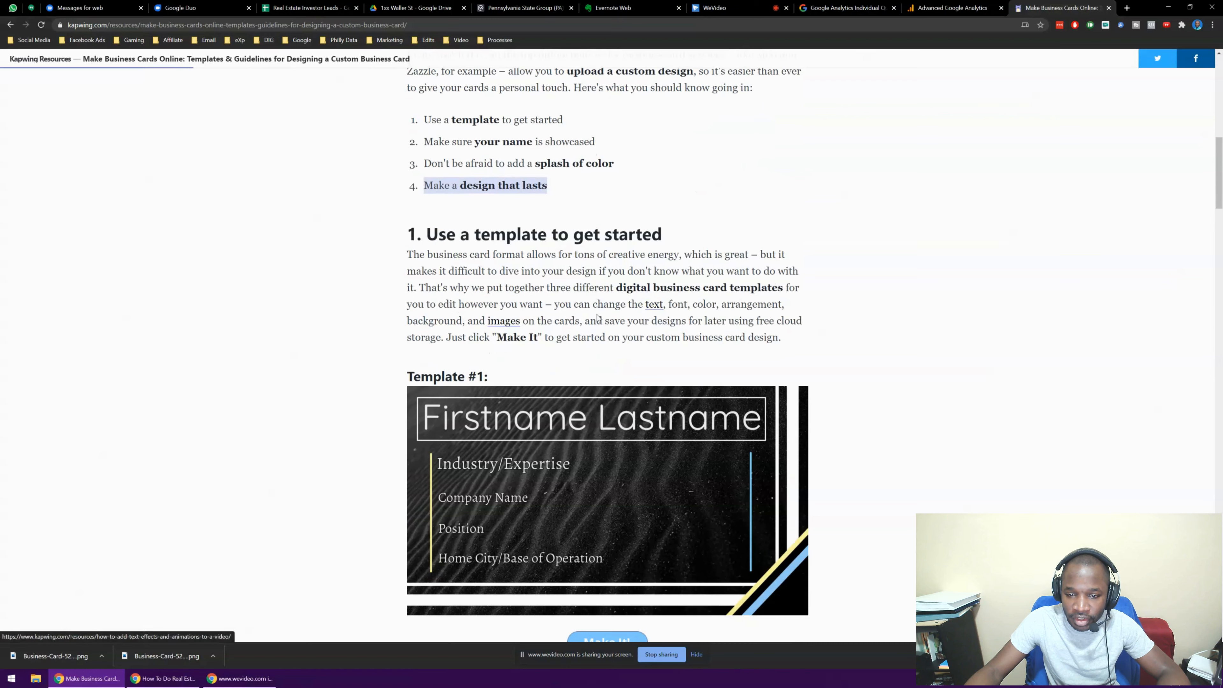
scroll(518, 346, "down", 3)
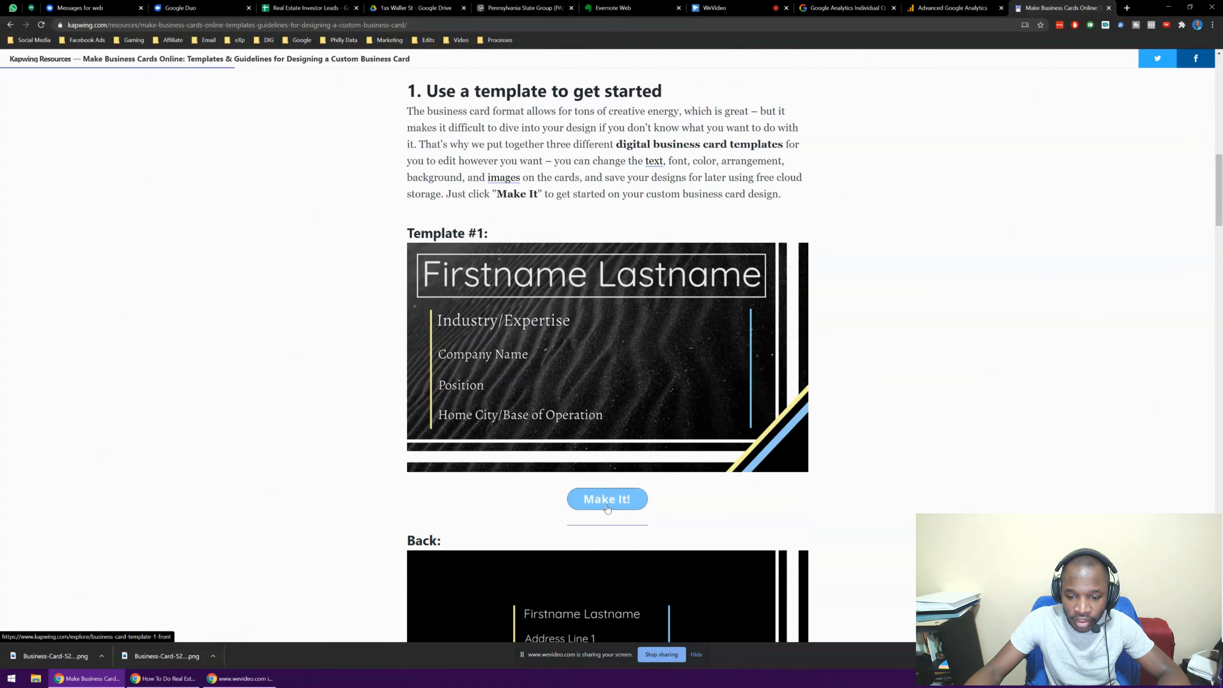
double_click(117, 24)
left_click(225, 257)
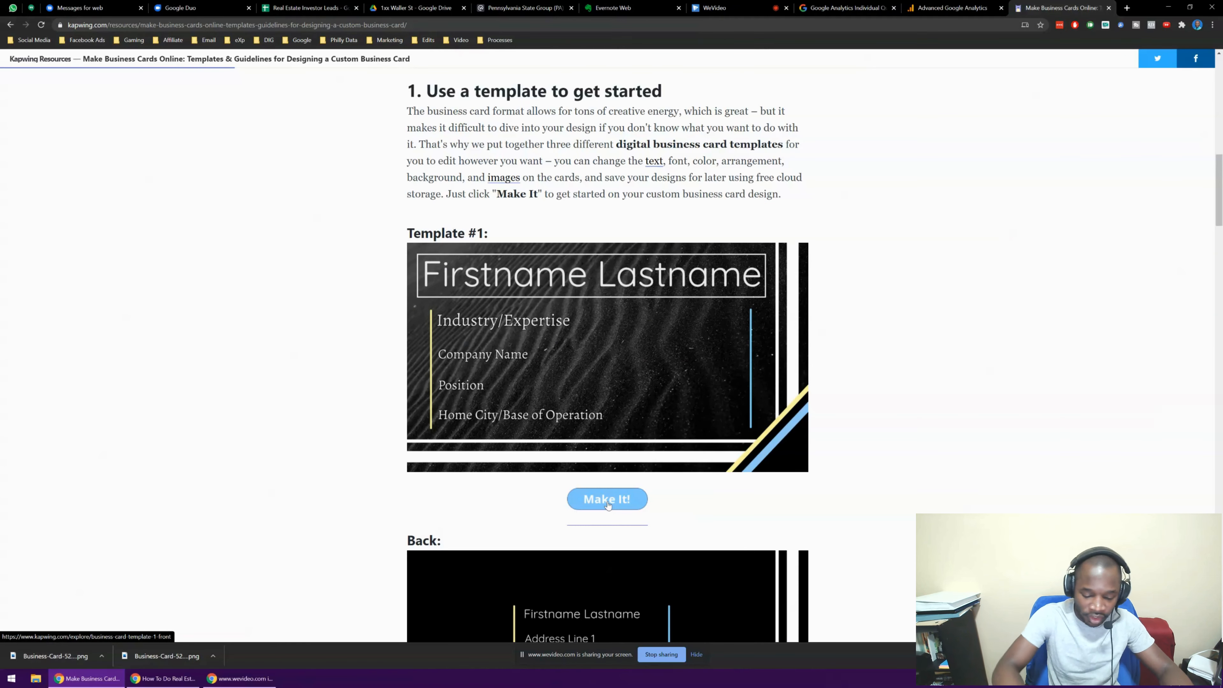
Search 'kapwig' in an incognito window, open Kapwing's homepage, then close that window
key("ctrl+shift+n")
type("kapwig")
key("Return")
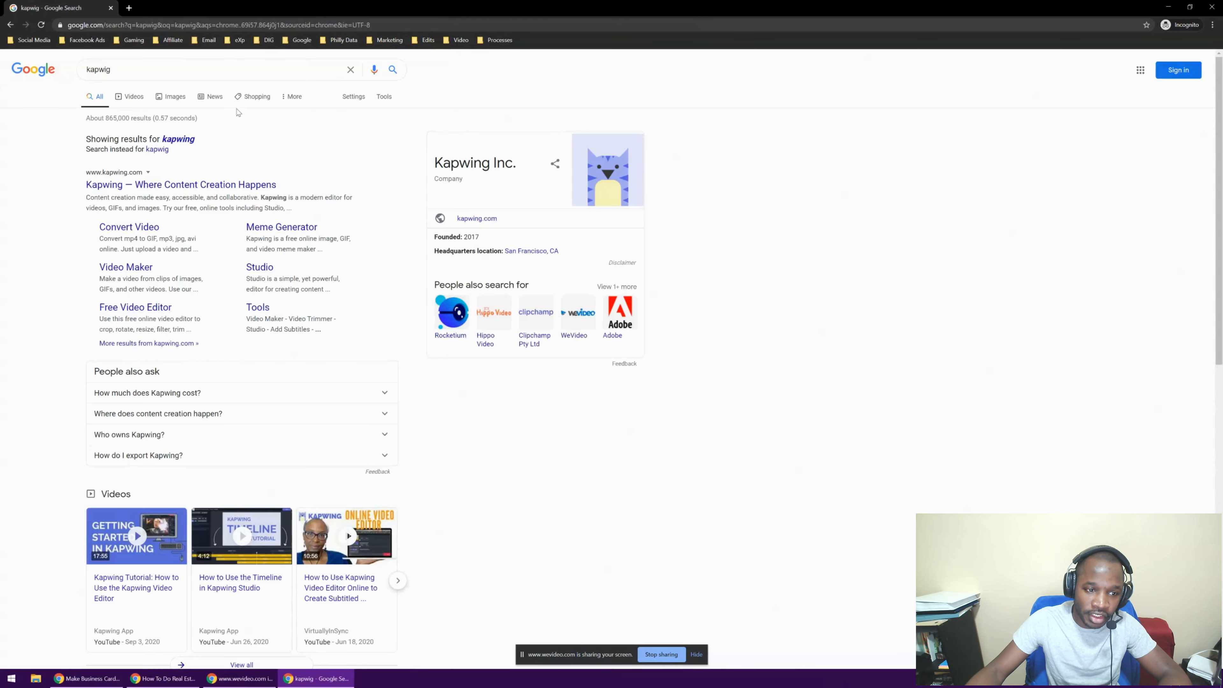
left_click(231, 183)
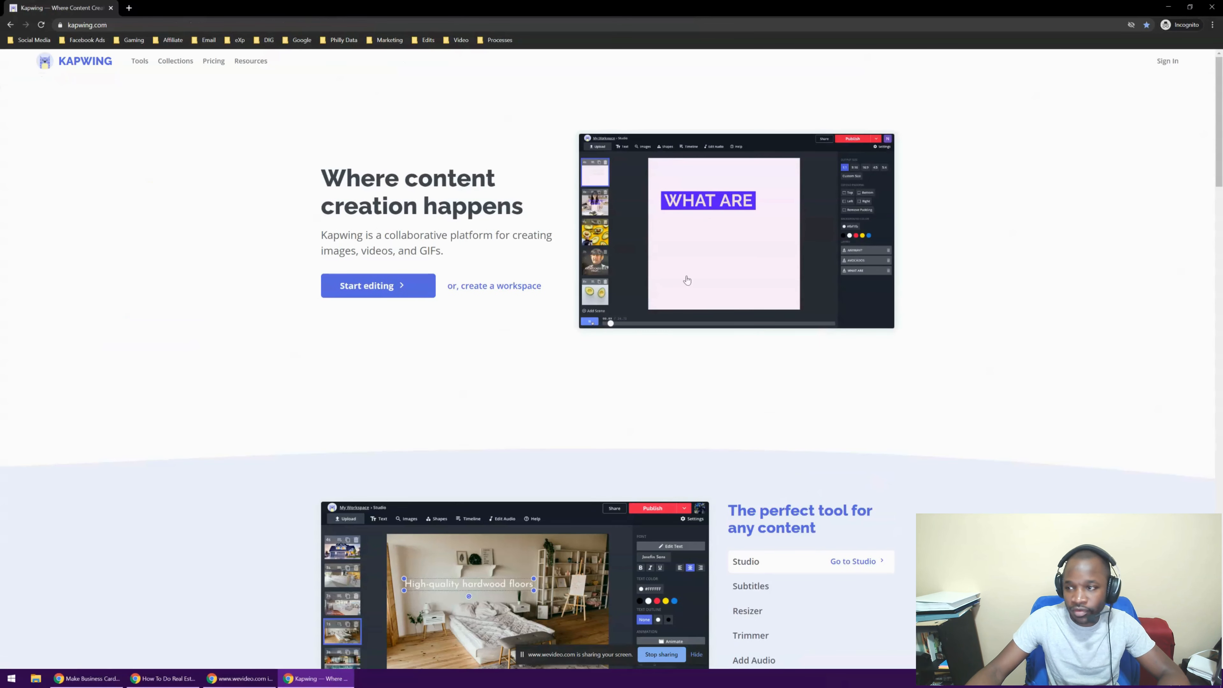
key("ctrl+plus")
key("ctrl+plus")
key("ctrl+plus")
key("ctrl+plus")
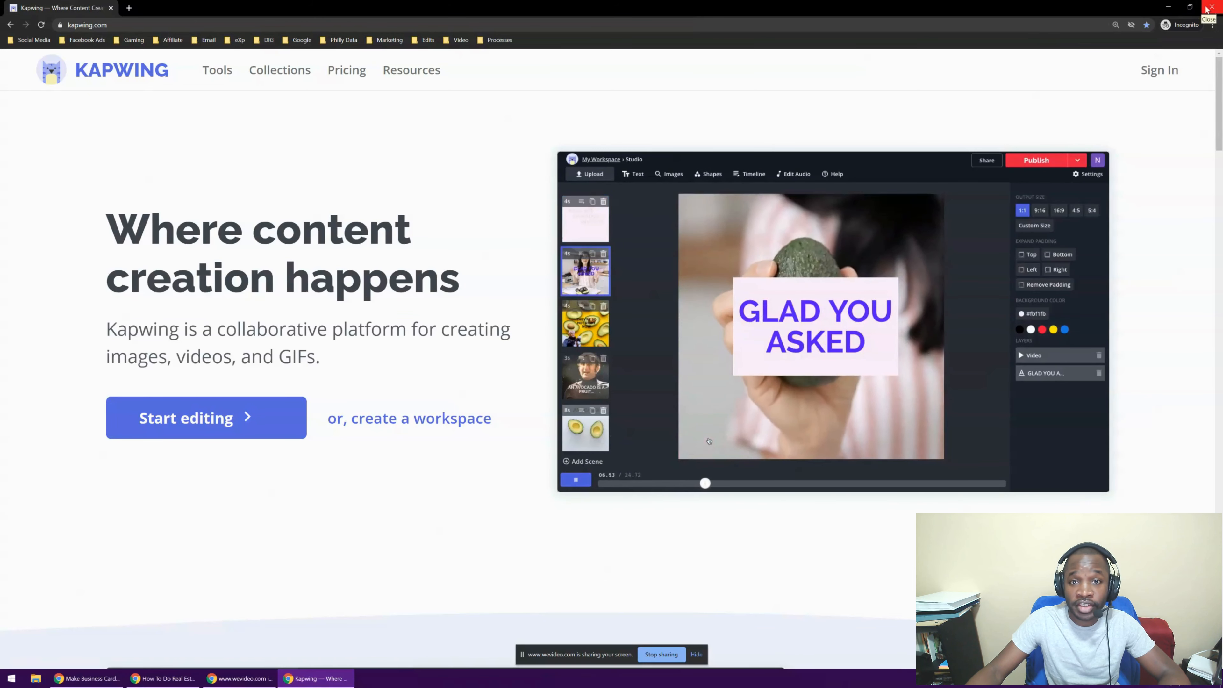
left_click(1210, 8)
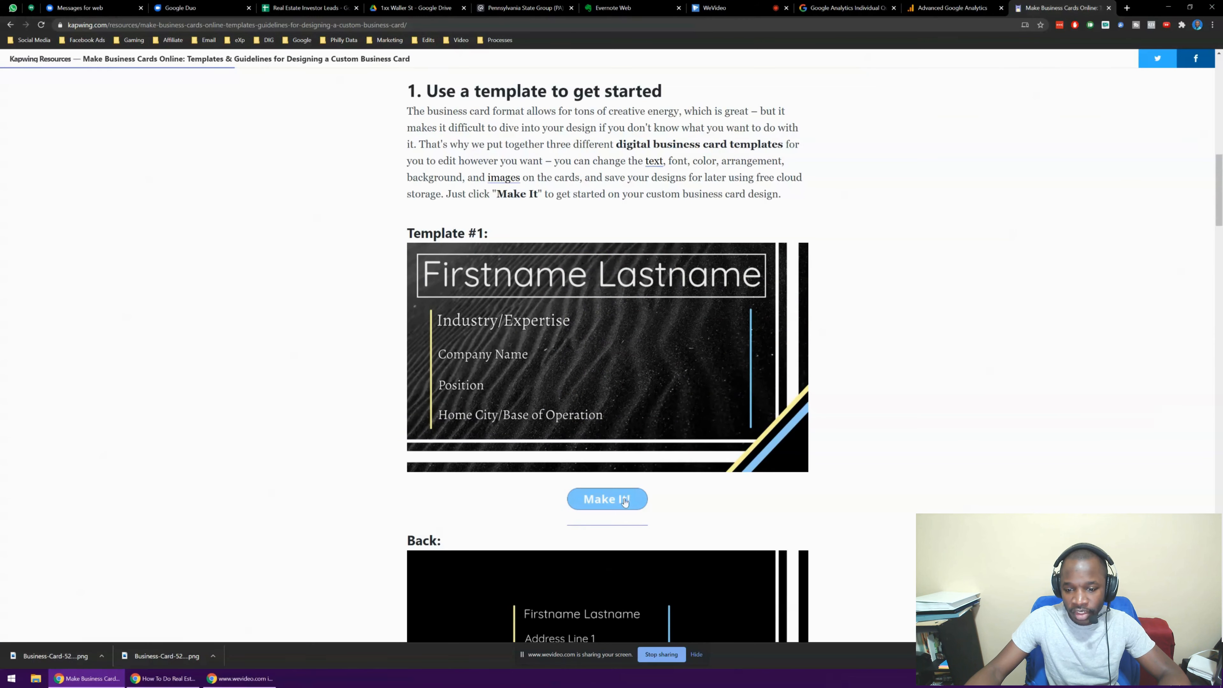
Open Business Card Template #1 in Kapwing Studio through its Make It buttons
scroll(627, 449, "down", 10)
scroll(628, 448, "up", 10)
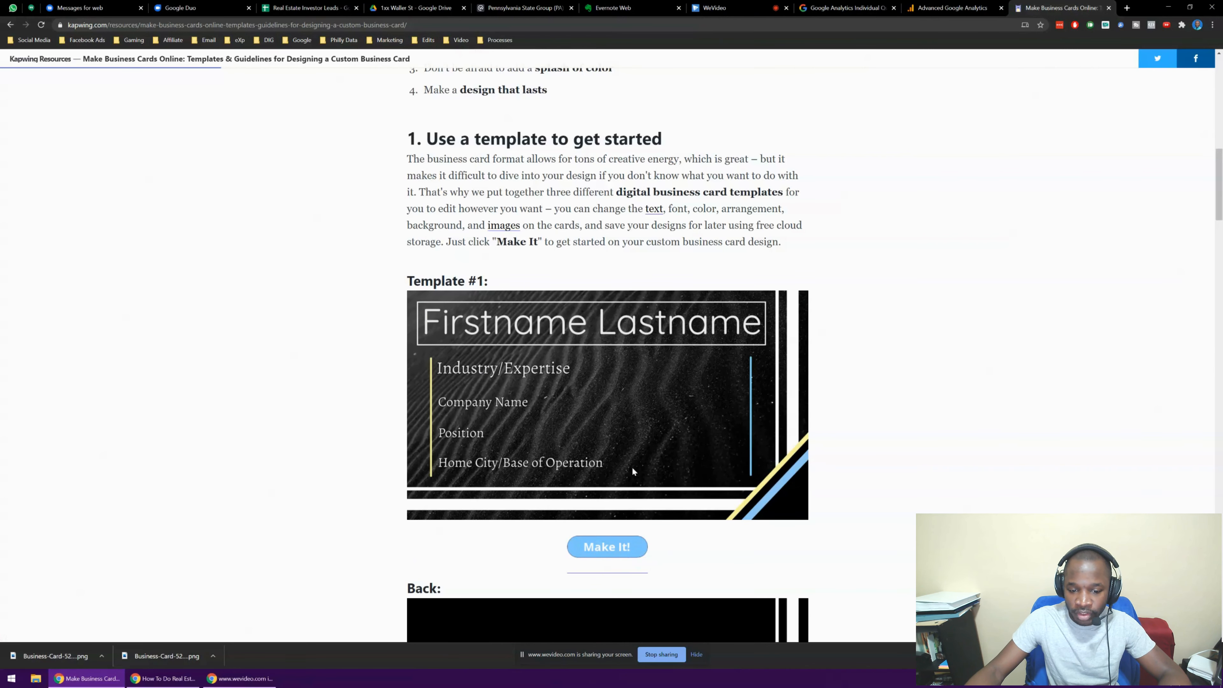
scroll(632, 466, "down", 3)
left_click(614, 404)
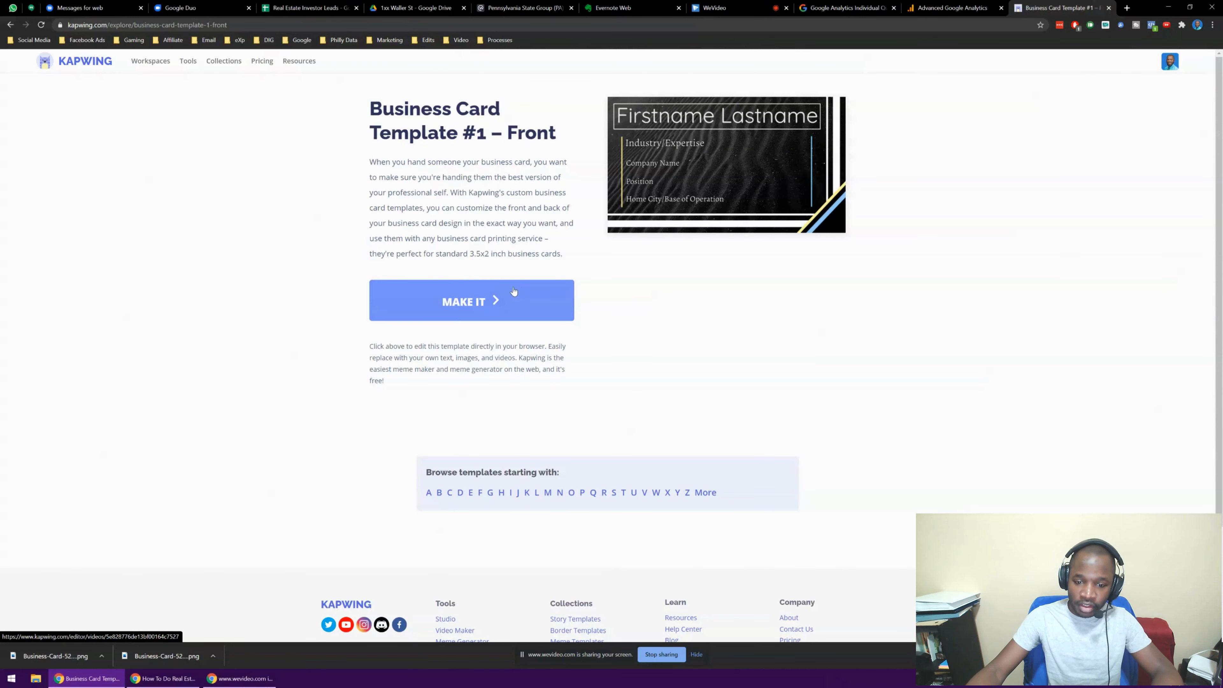
left_click(461, 301)
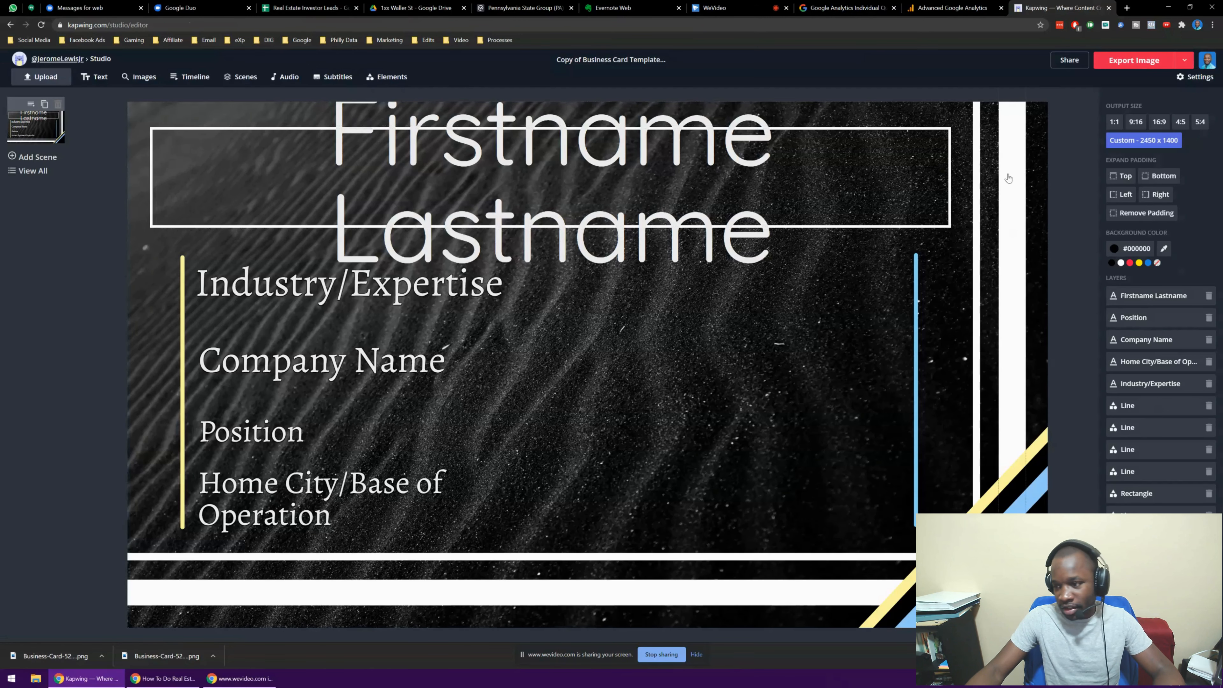
Replace the Firstname Lastname title text with the owner's full name
left_click(984, 507)
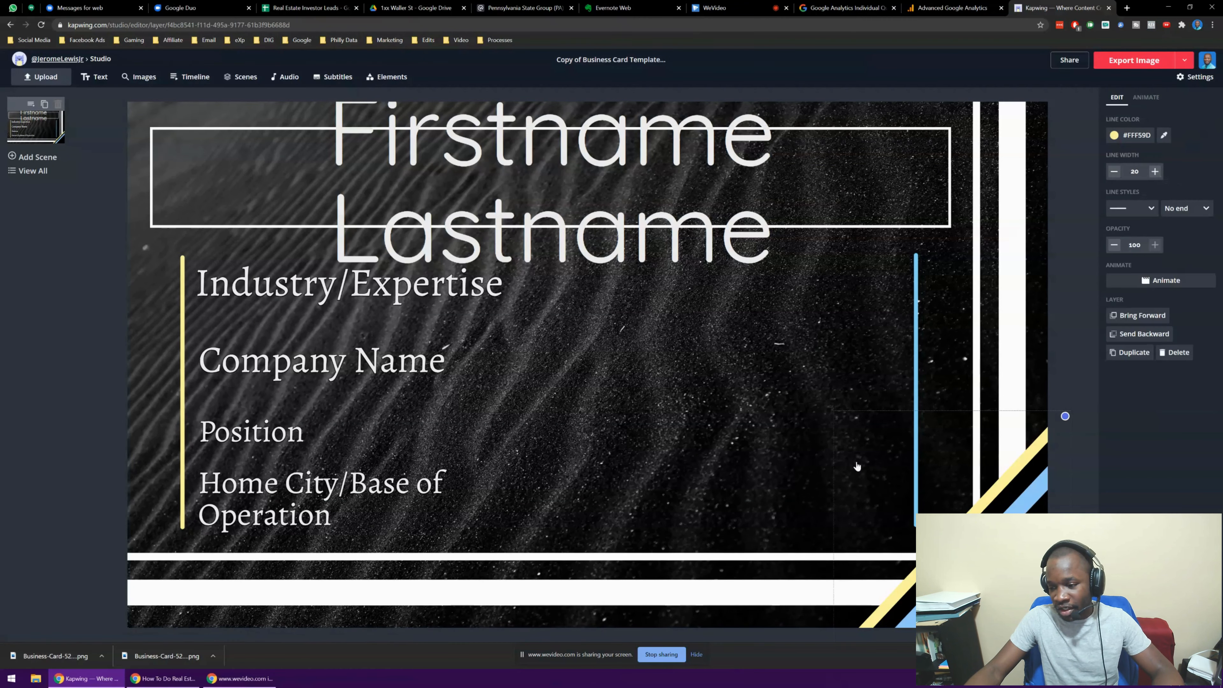
left_click(140, 318)
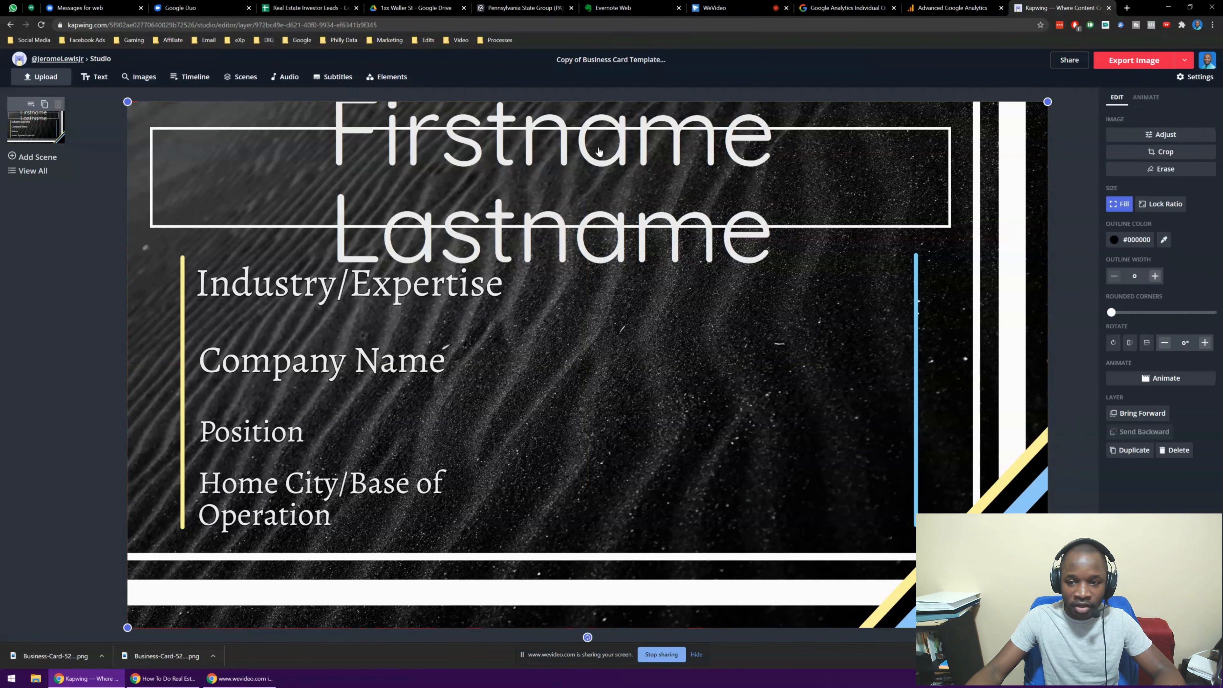
double_click(437, 143)
key("ctrl+a")
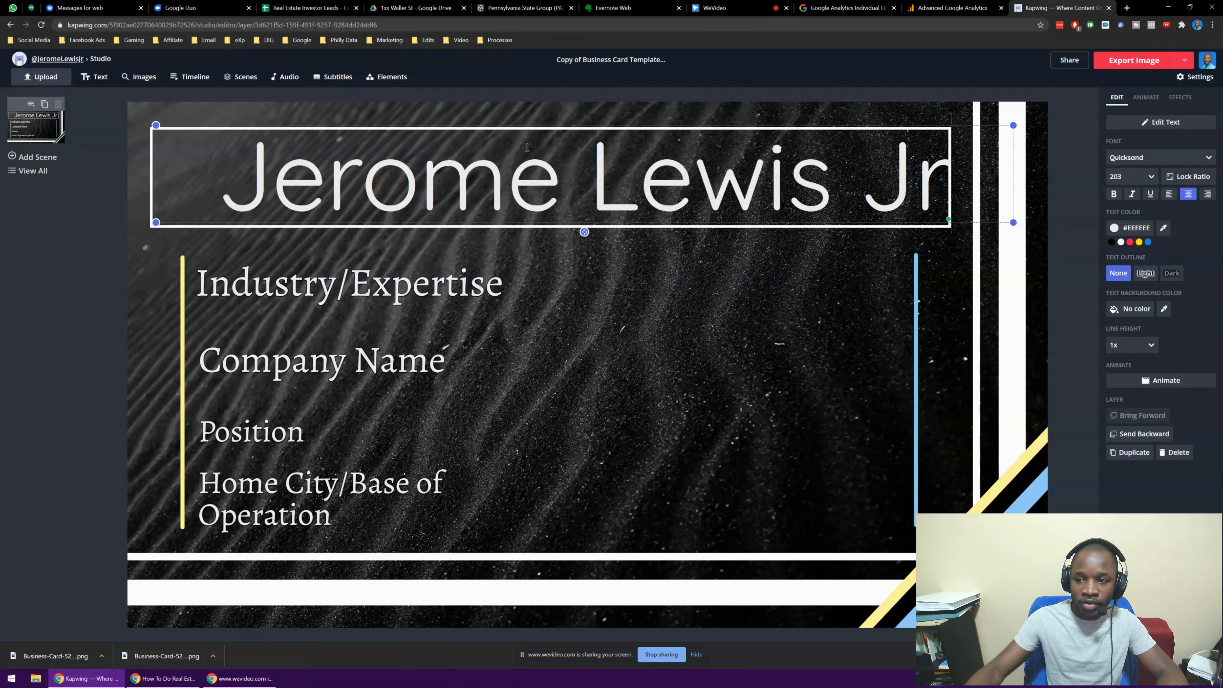
left_click(82, 295)
left_click(82, 295)
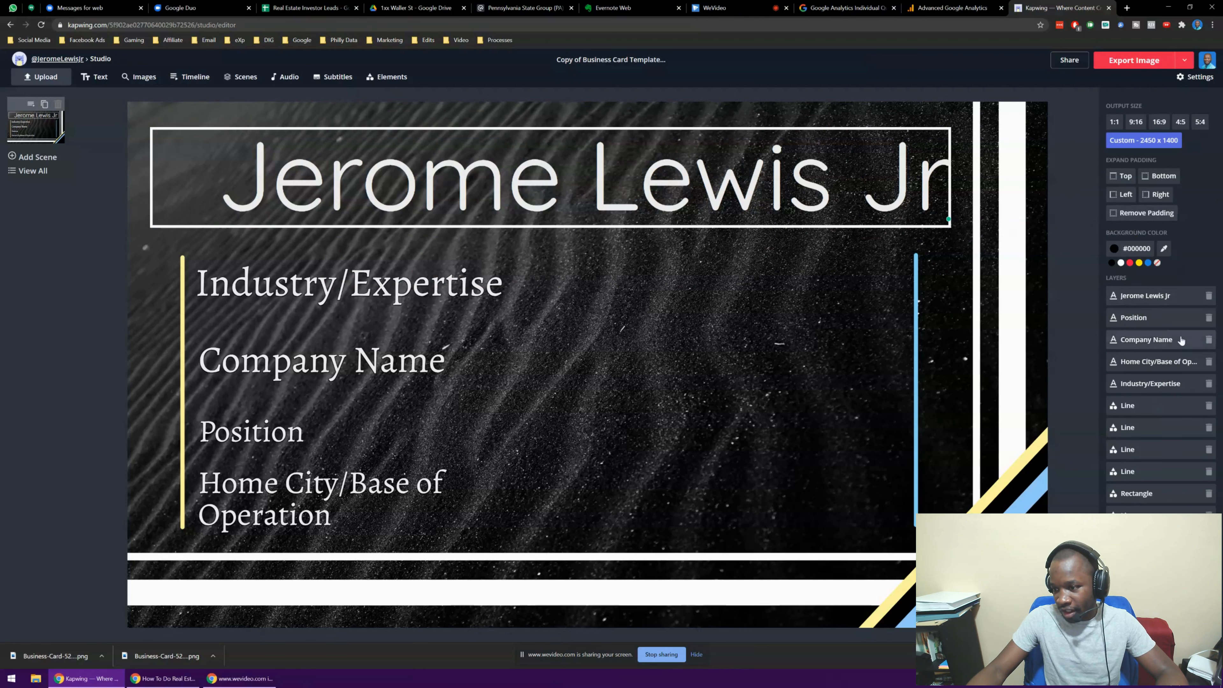
Add a Drop Shadow effect to the name title and nudge it slightly left
left_click(860, 212)
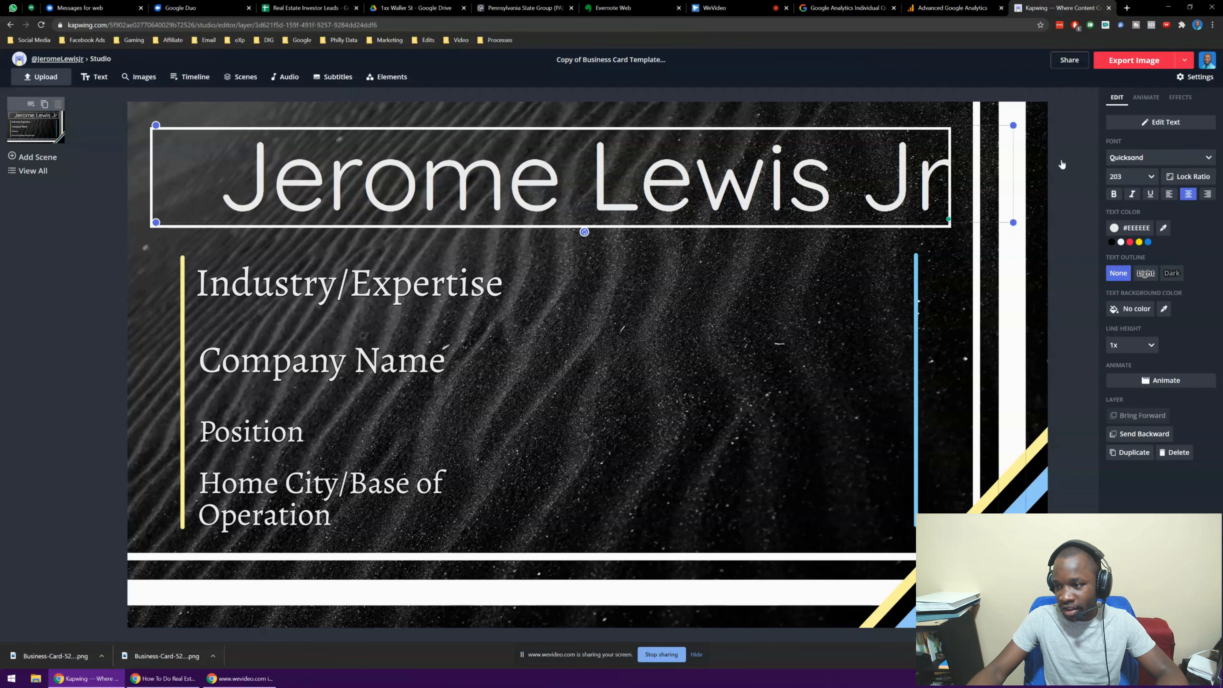
left_click(1180, 98)
left_click(1146, 134)
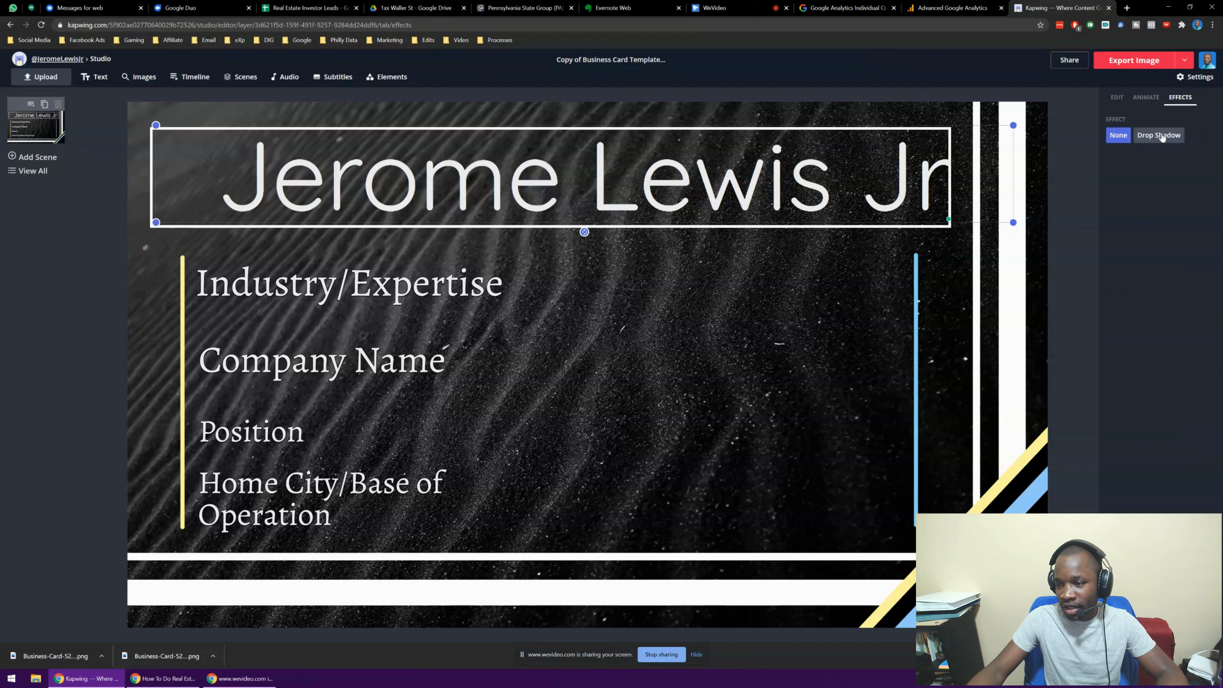
left_click_drag(635, 199, 606, 194)
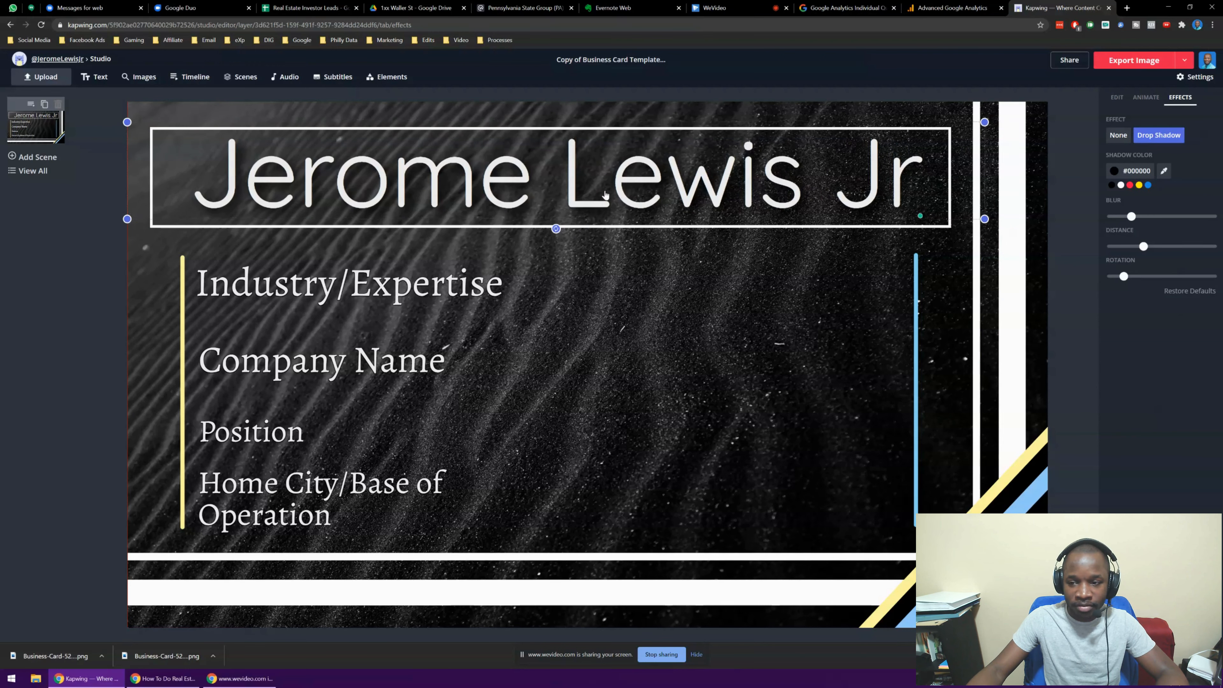
left_click(19, 347)
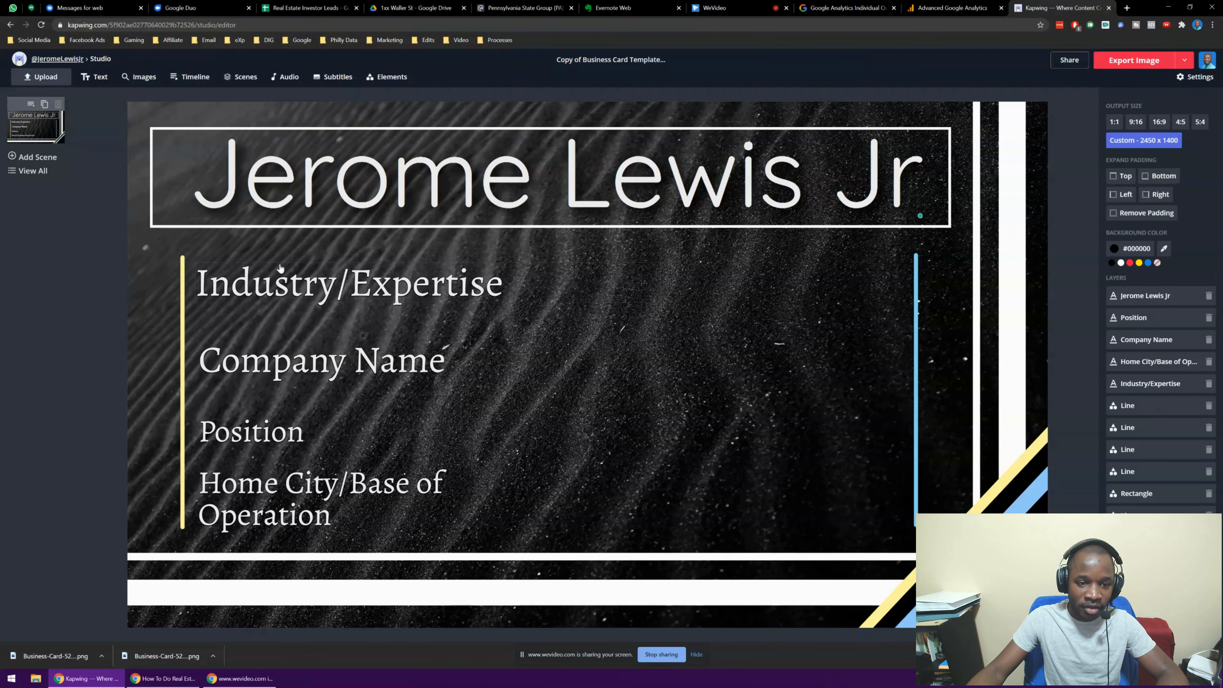
Change the Industry/Expertise line to read 'Real Estate/ Marketing'
left_click(343, 296)
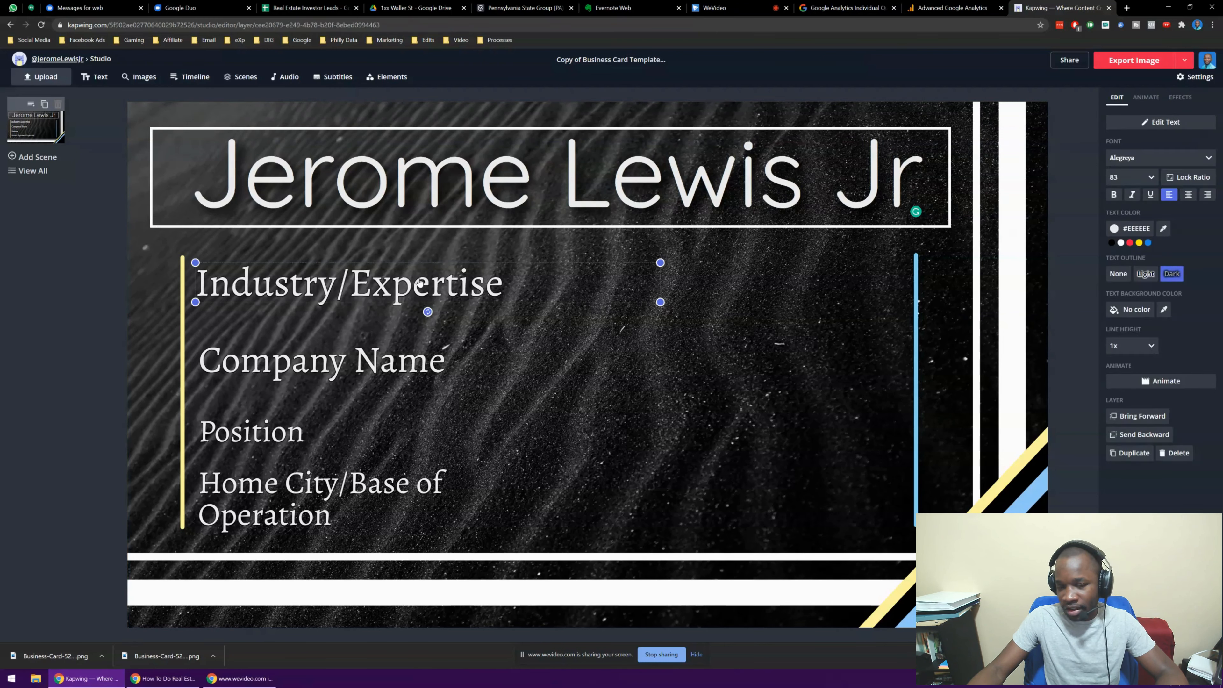
triple_click(399, 290)
double_click(327, 287)
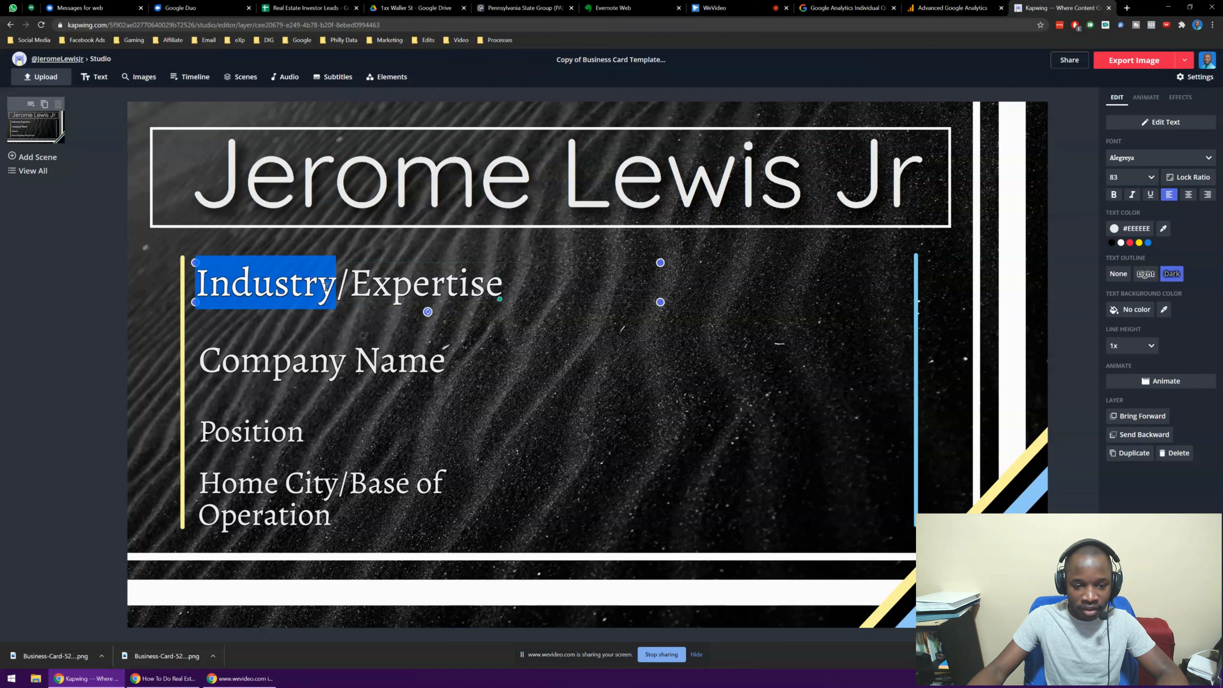
type("Real Estate")
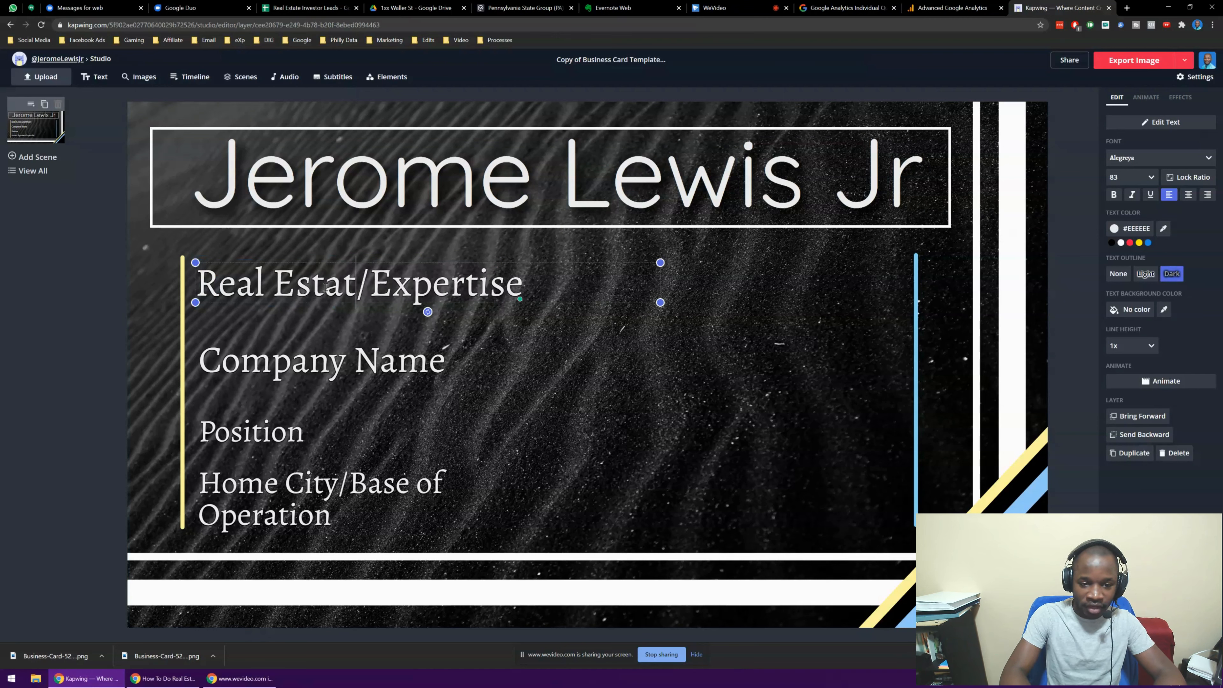
key("ctrl+shift+Left")
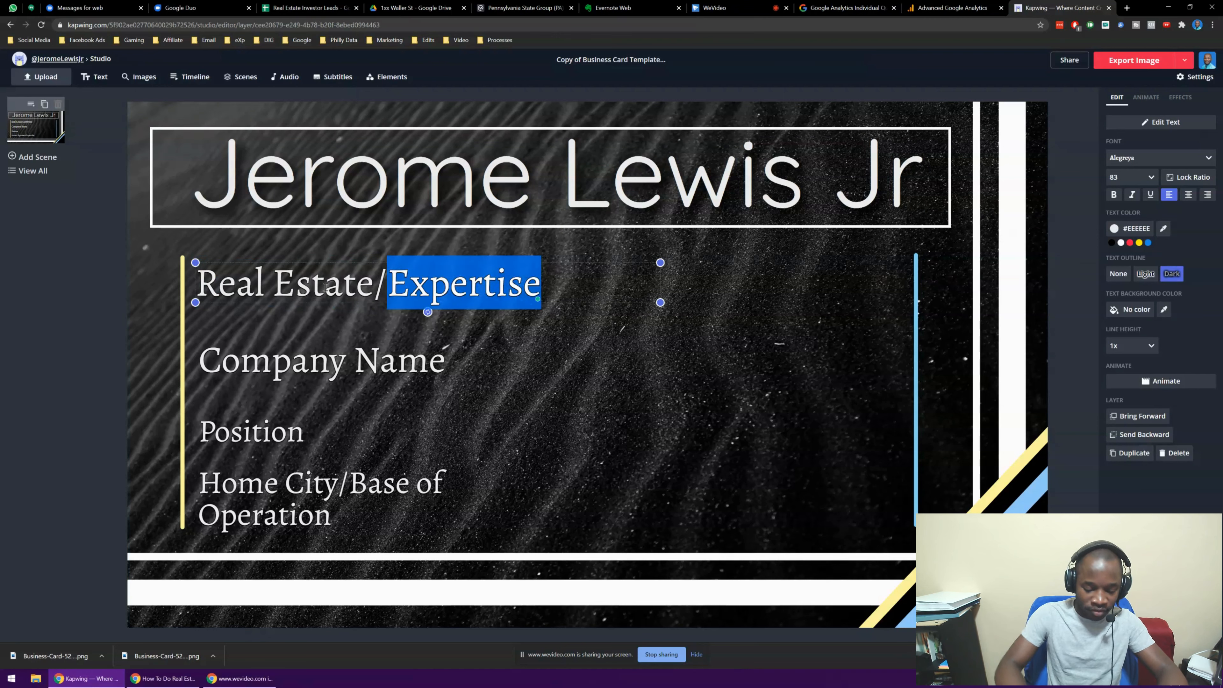
key("BackSpace")
type("Ma")
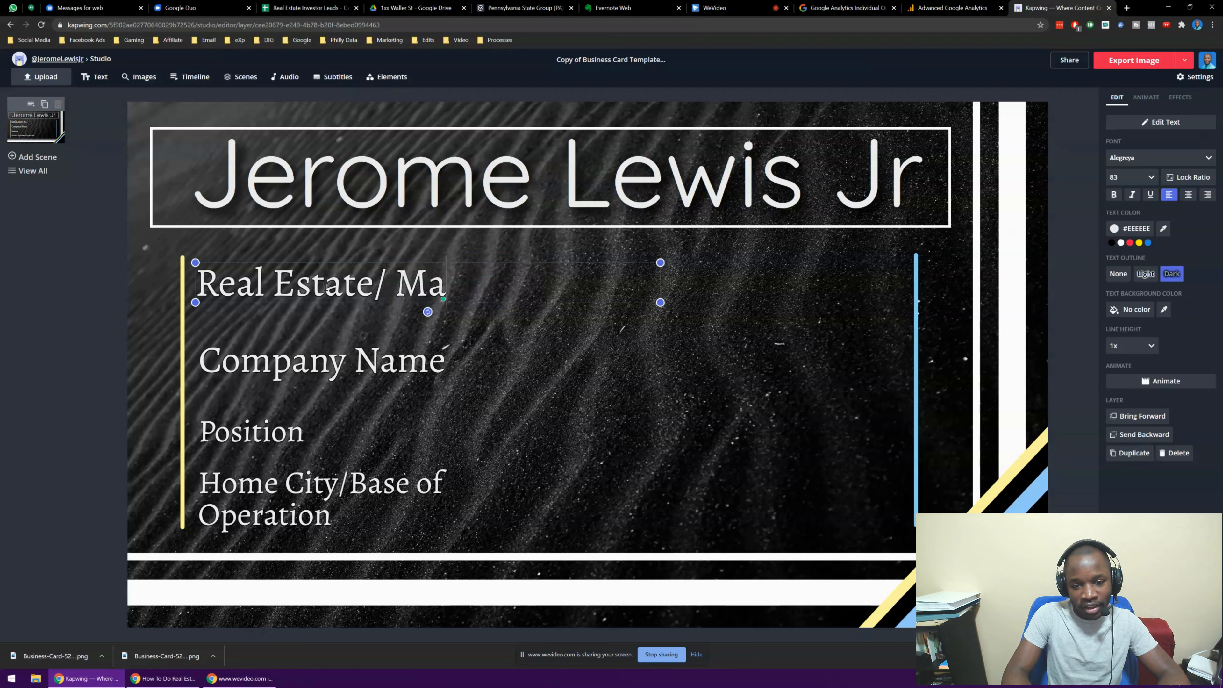
type("rketing")
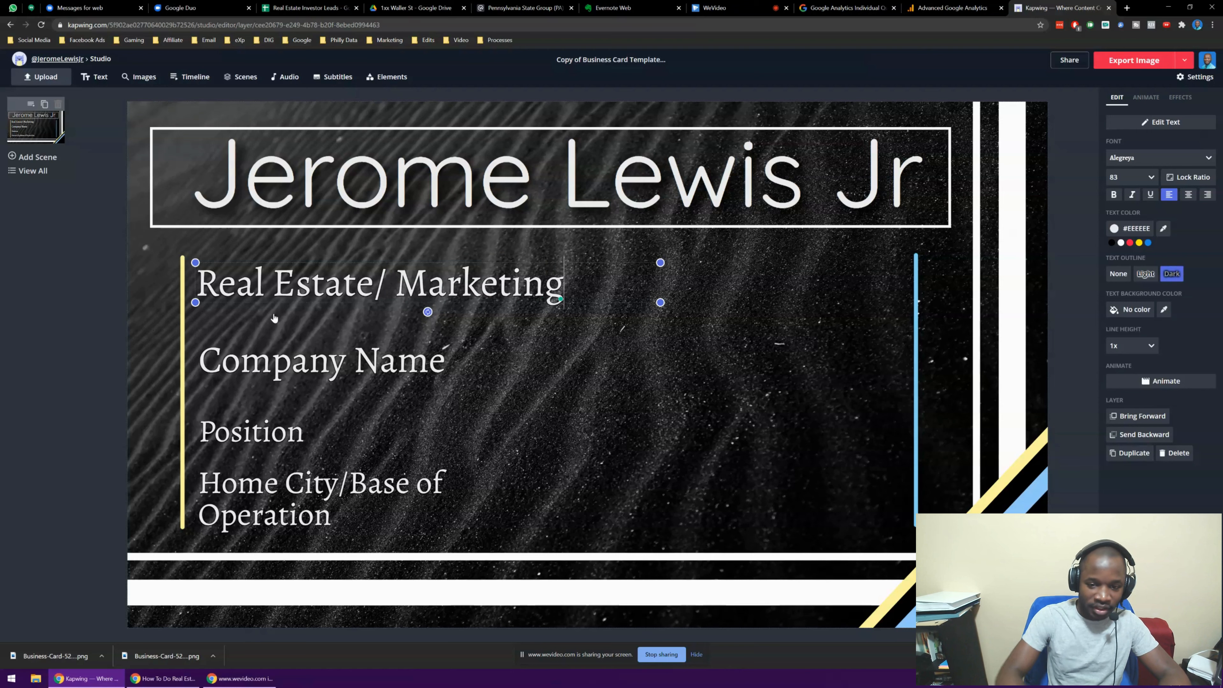
left_click(107, 336)
Apply a Drop Shadow effect to the Real Estate/ Marketing line
left_click(438, 282)
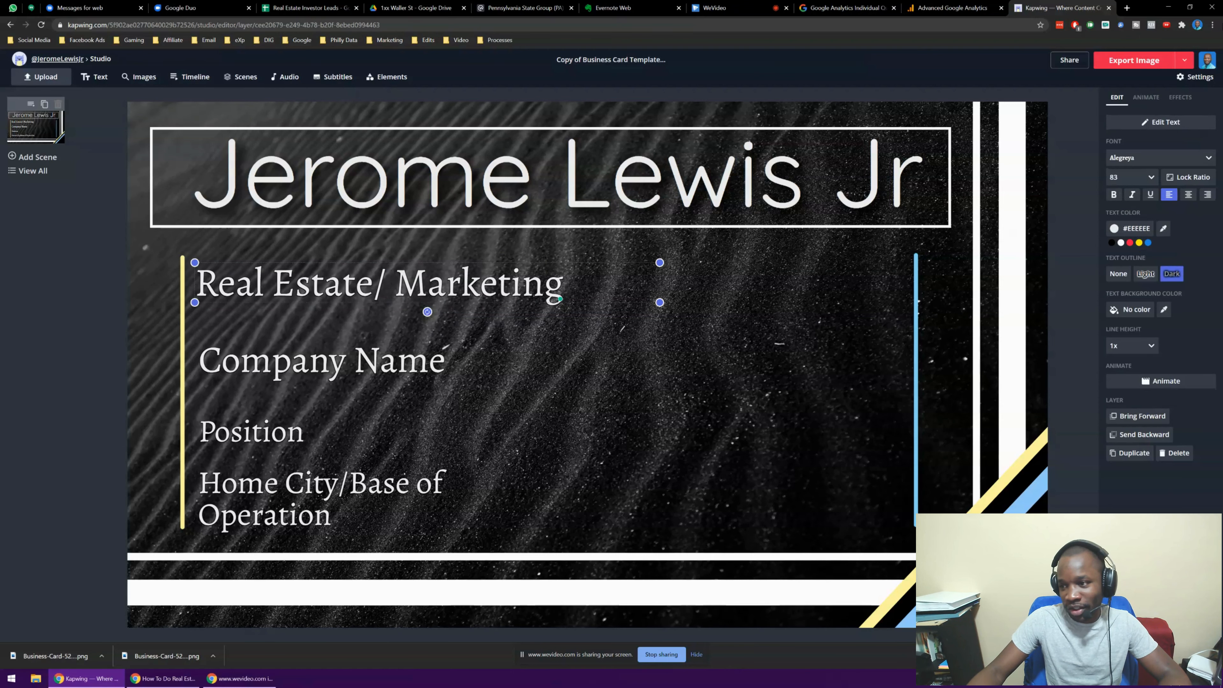
left_click(1185, 98)
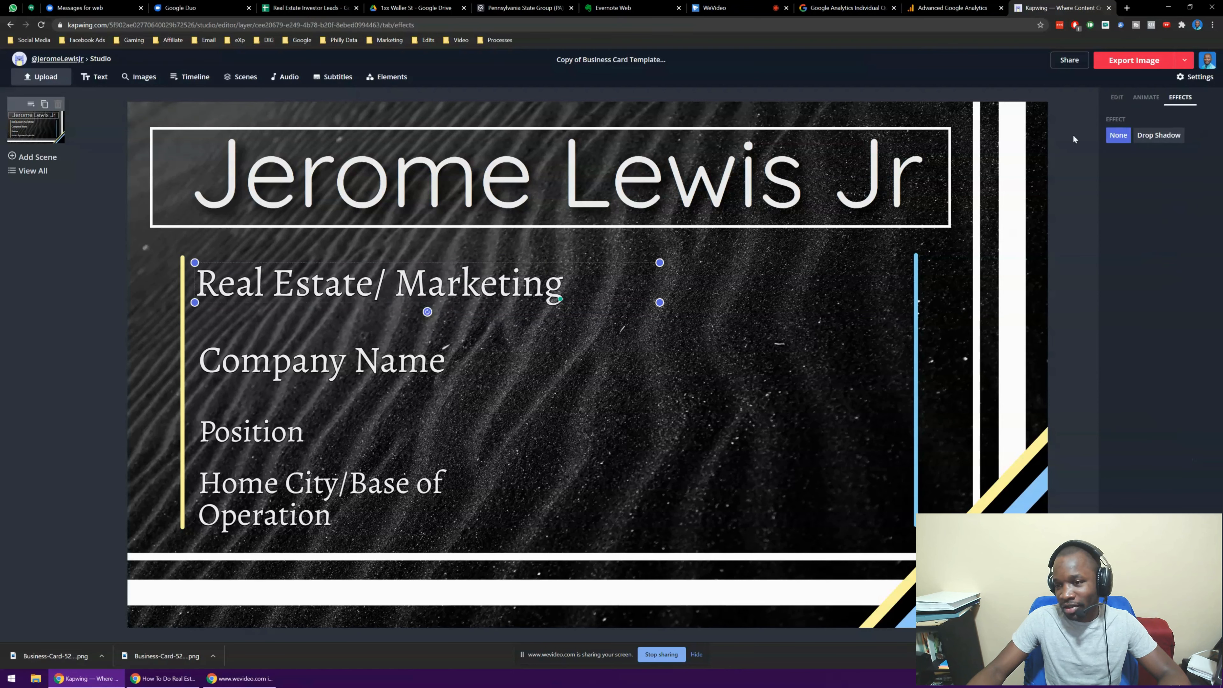
left_click(1166, 134)
left_click(22, 306)
Start replacing the Company Name text, typing 'Digital REal'
left_click(282, 370)
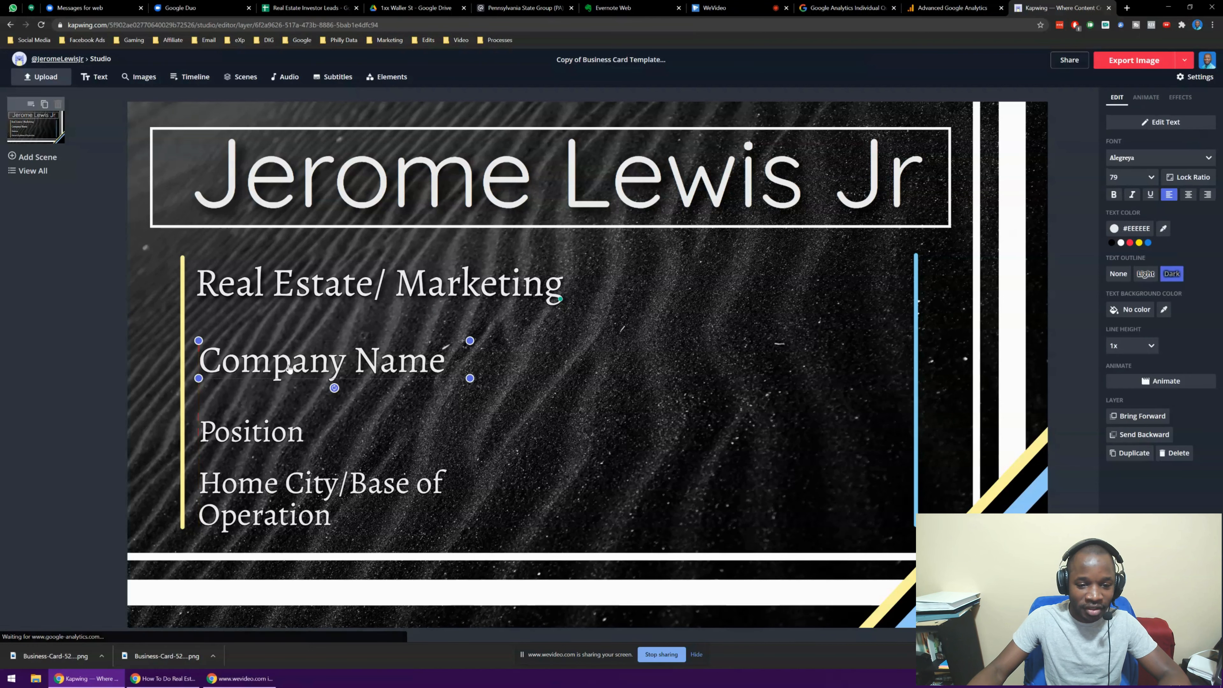
left_click(287, 367)
type("Digt")
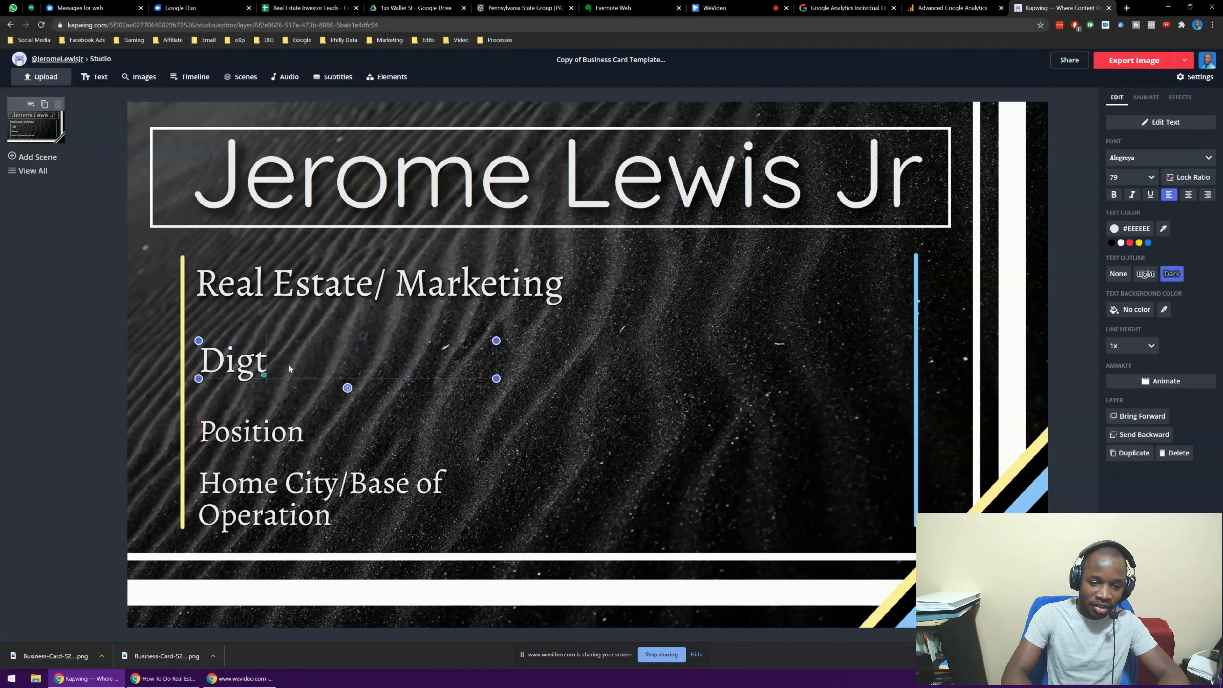
key("BackSpace")
type("it")
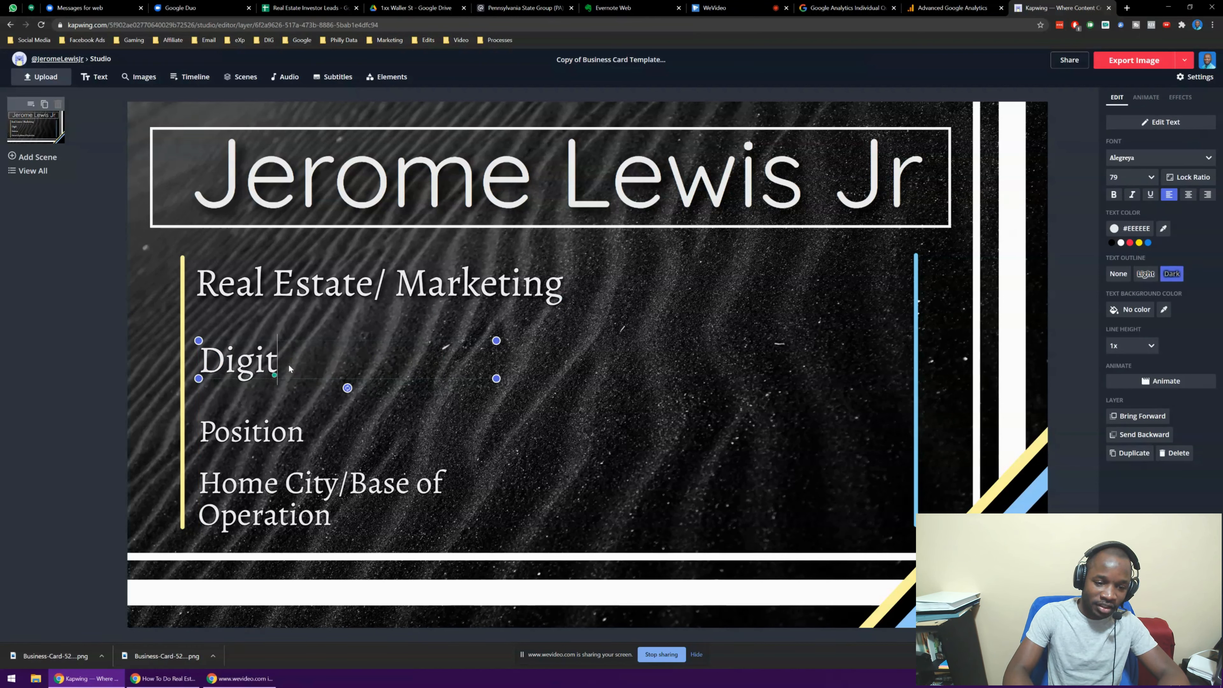
type("al REal")
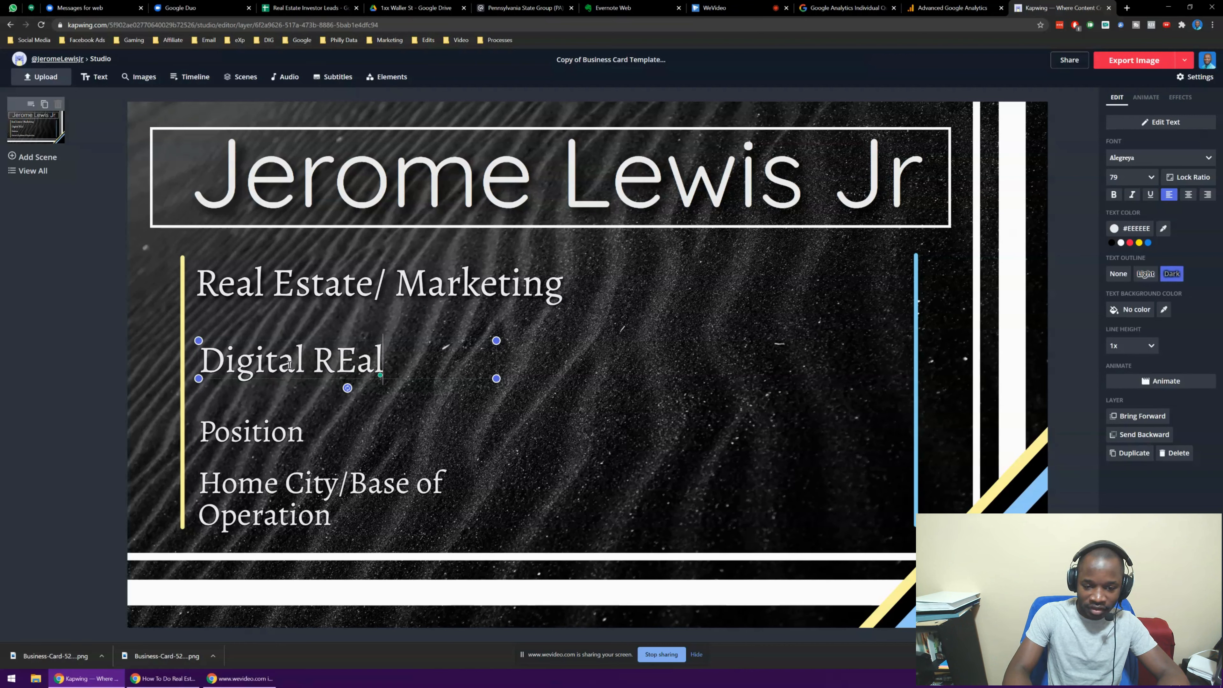